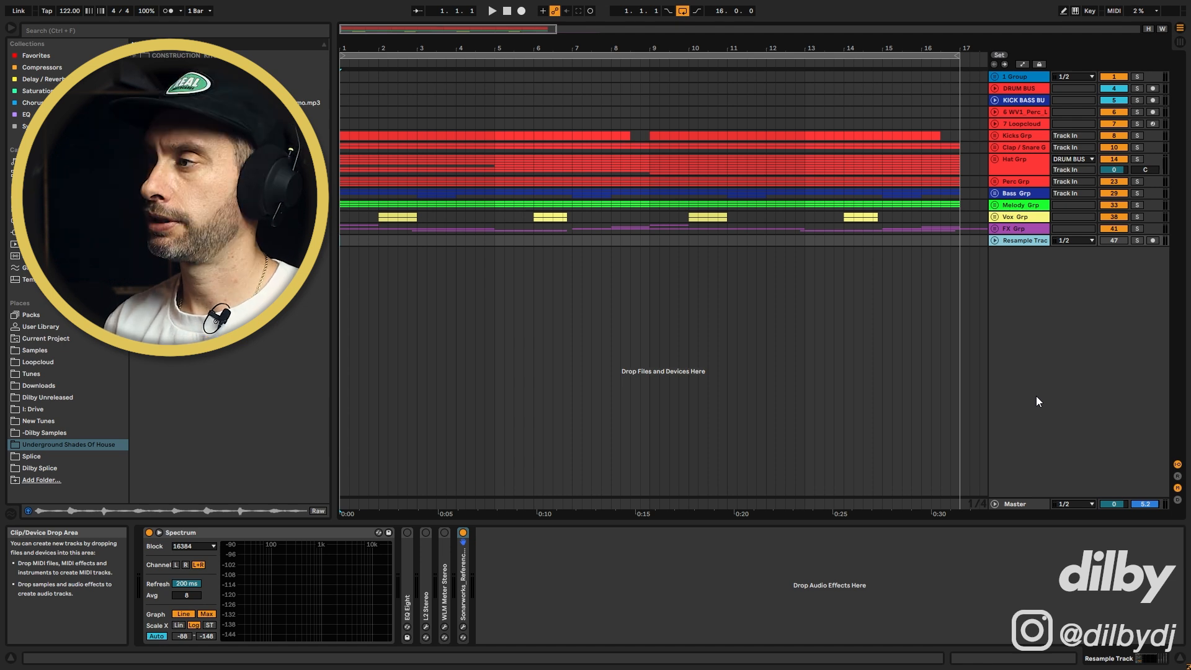
Place the insert marker at the start of the arrangement and play the song
left_click(339, 185)
left_click(340, 188)
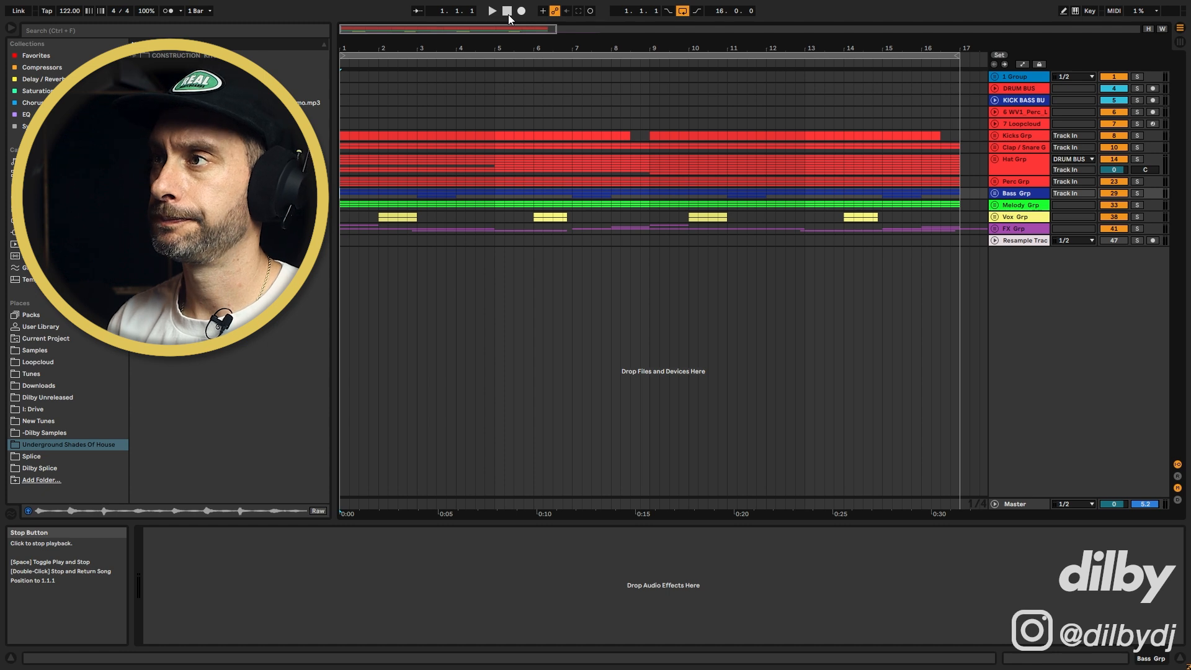
left_click(493, 11)
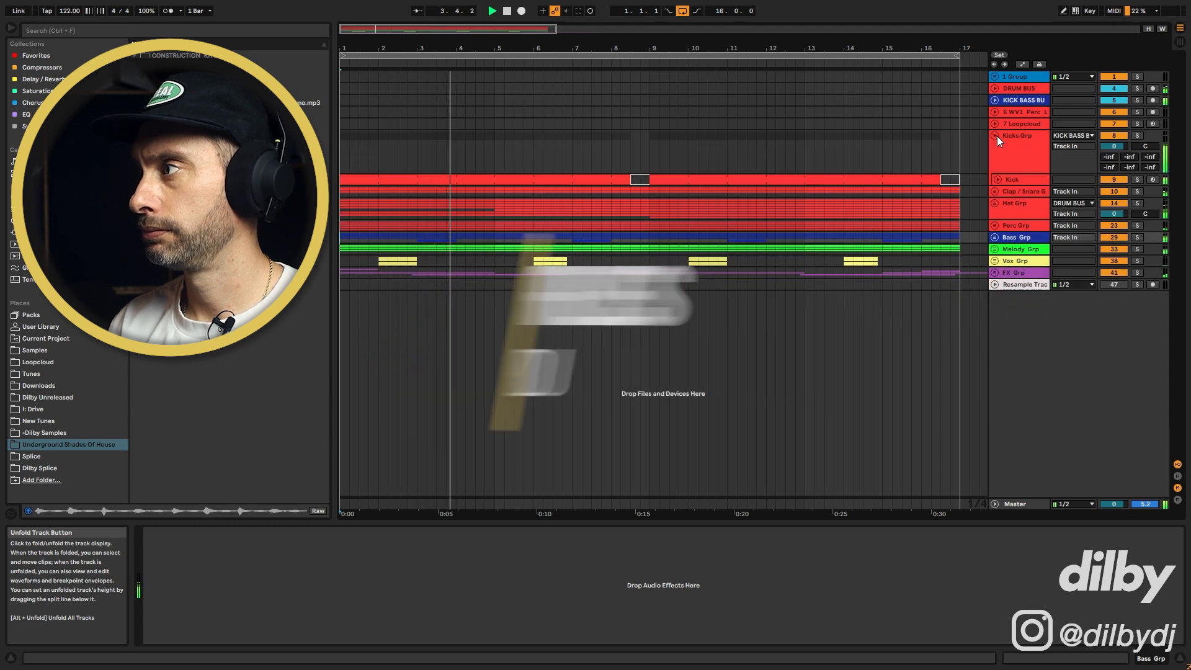
Unfold the Kicks, Clap/Snare, Hat, Perc and Bass group tracks to review their contents
left_click(996, 147)
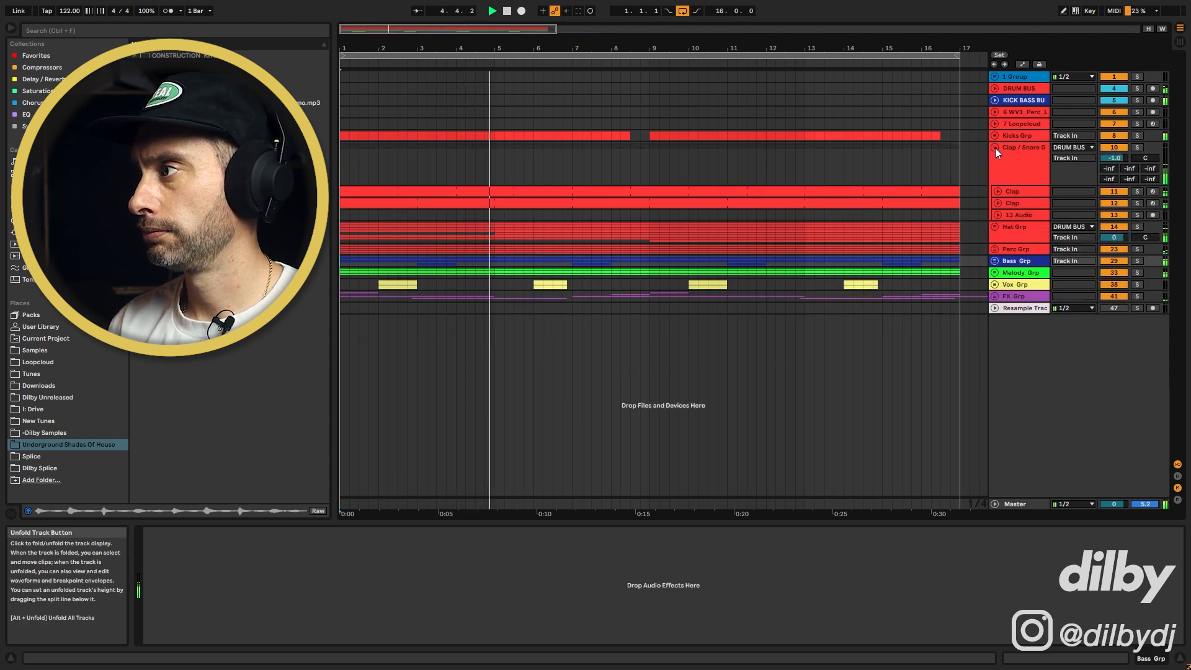
left_click(995, 148)
left_click(995, 162)
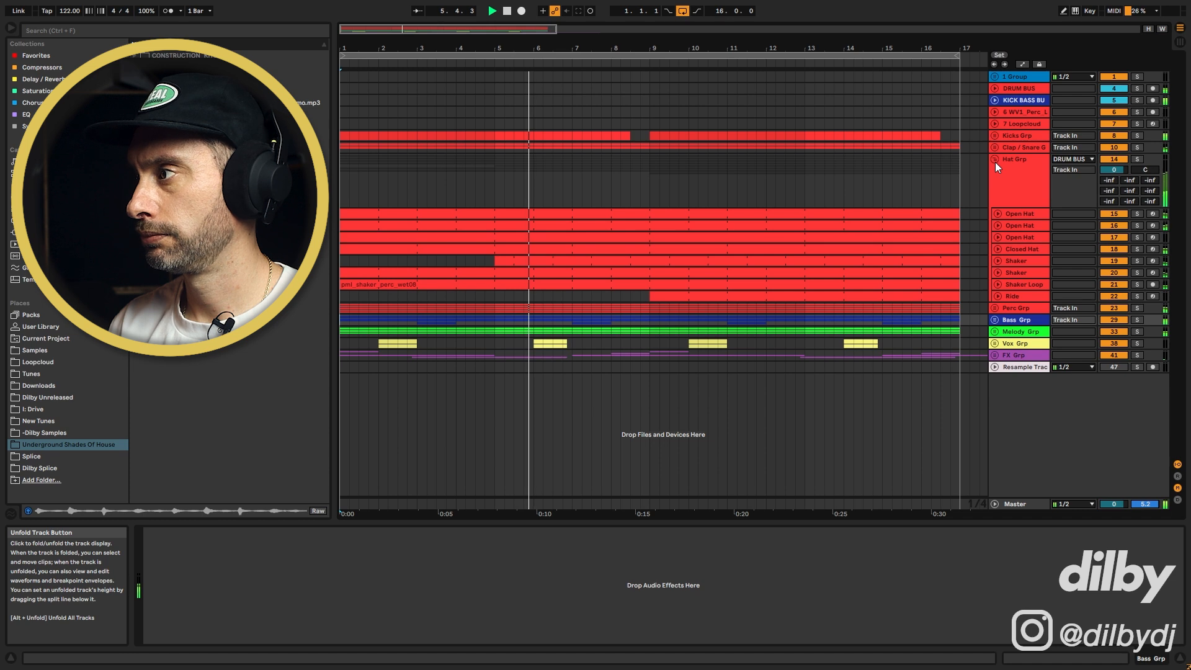
left_click(996, 308)
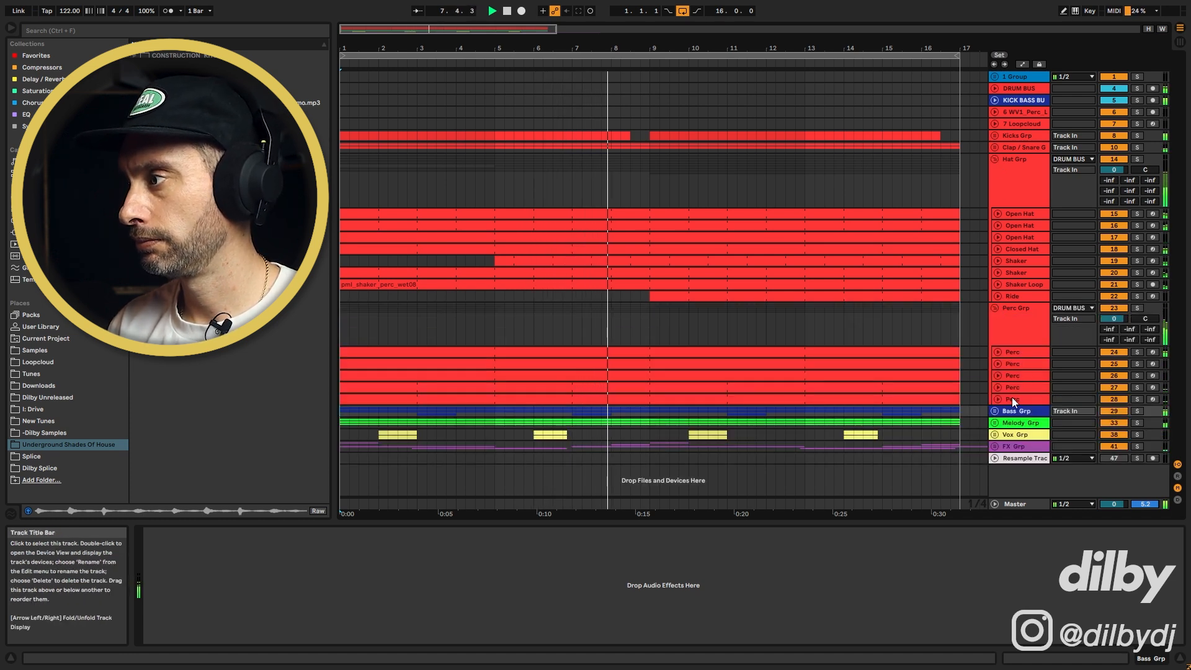
left_click(995, 411)
scroll(930, 338, "down", 2)
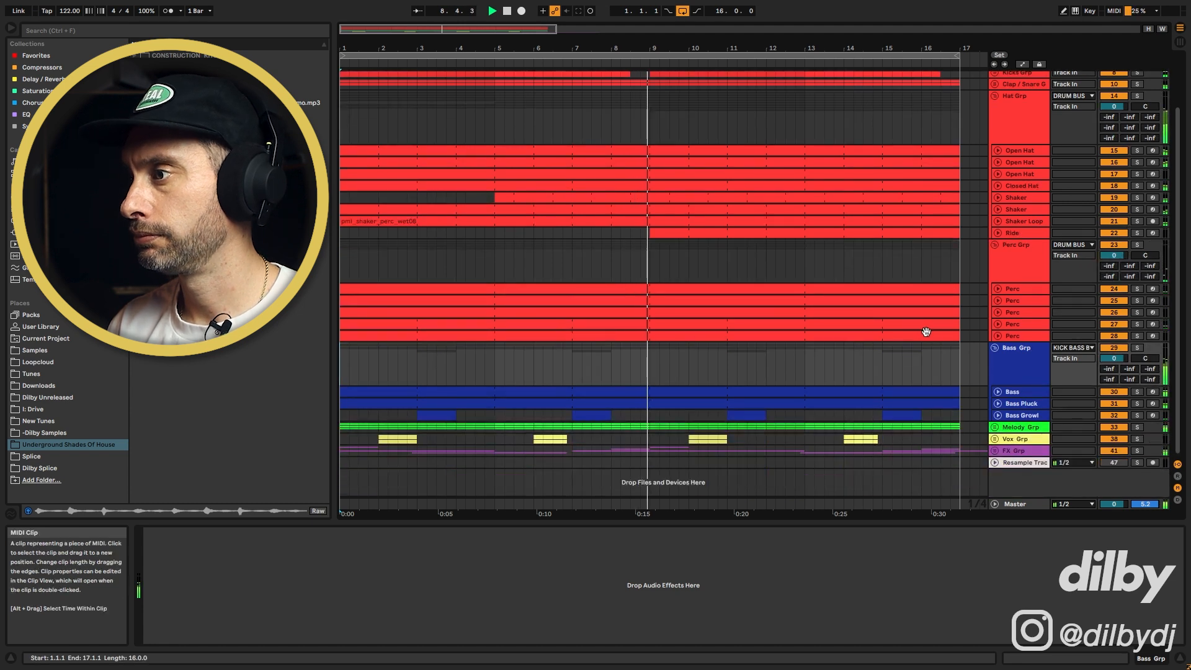
Unfold the Melody group, inspect the Arp and Dub Chord devices, and unfold the FX group
left_click(996, 428)
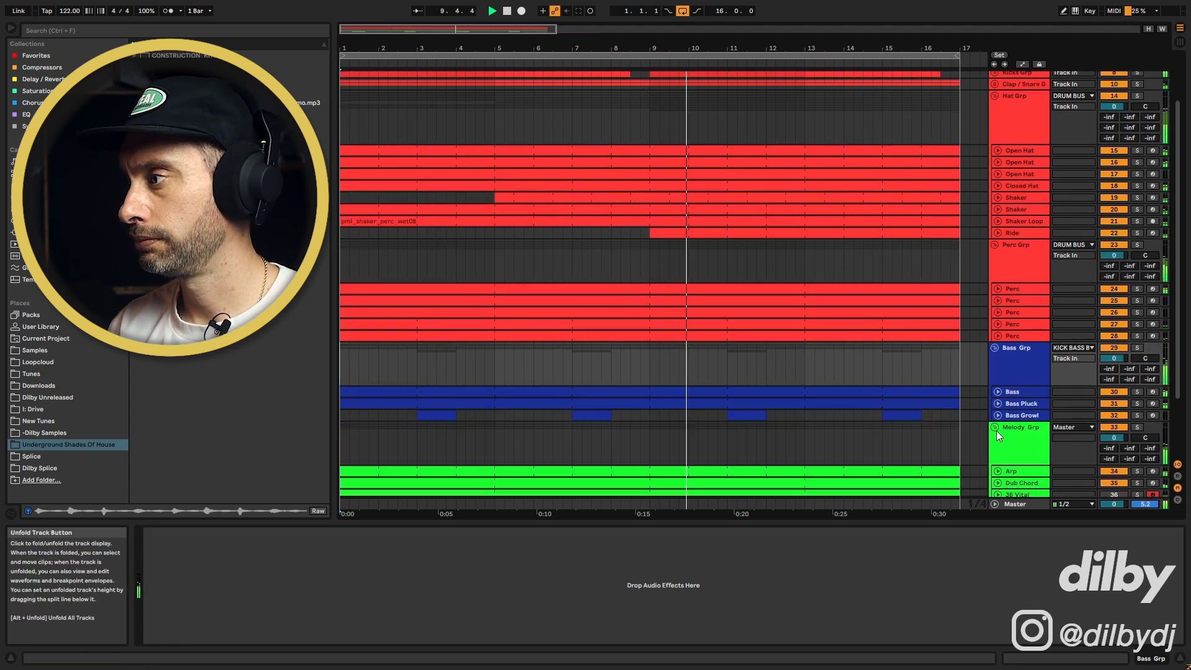
scroll(991, 419, "down", 2)
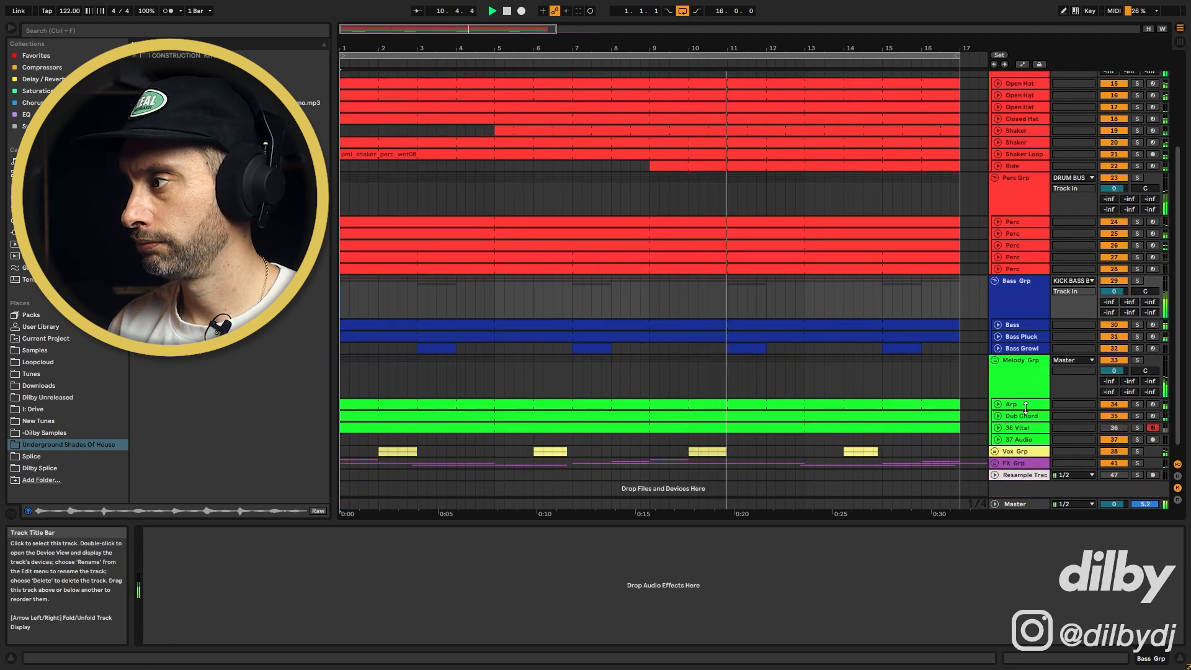
left_click(1025, 403)
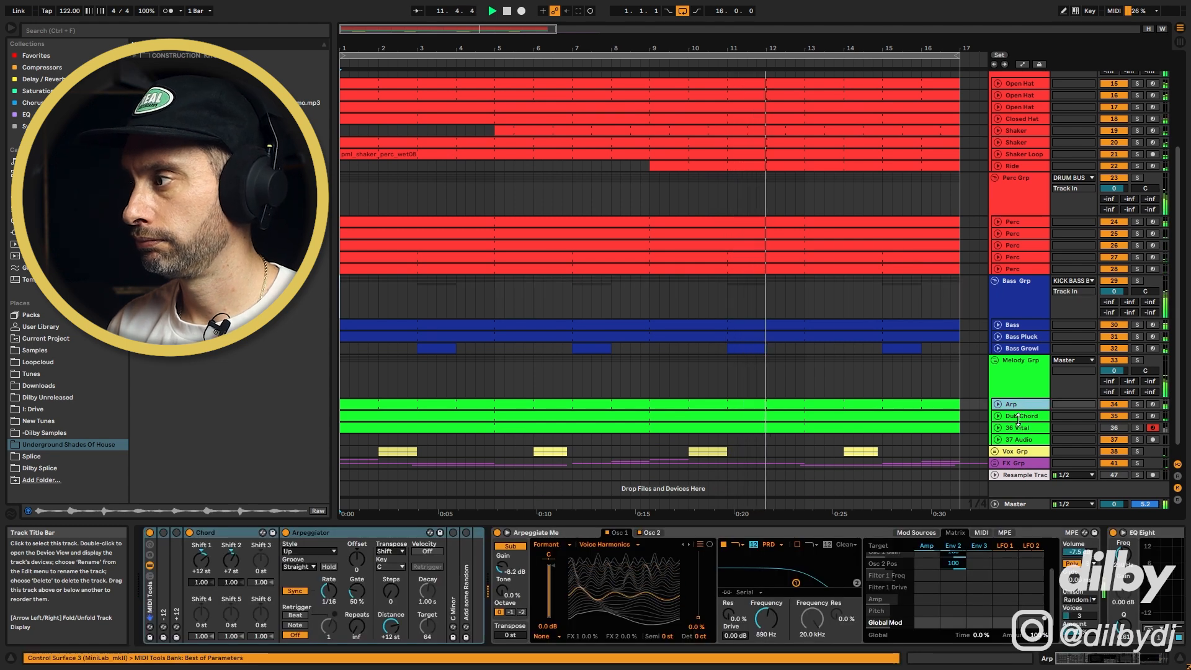
left_click(1019, 417)
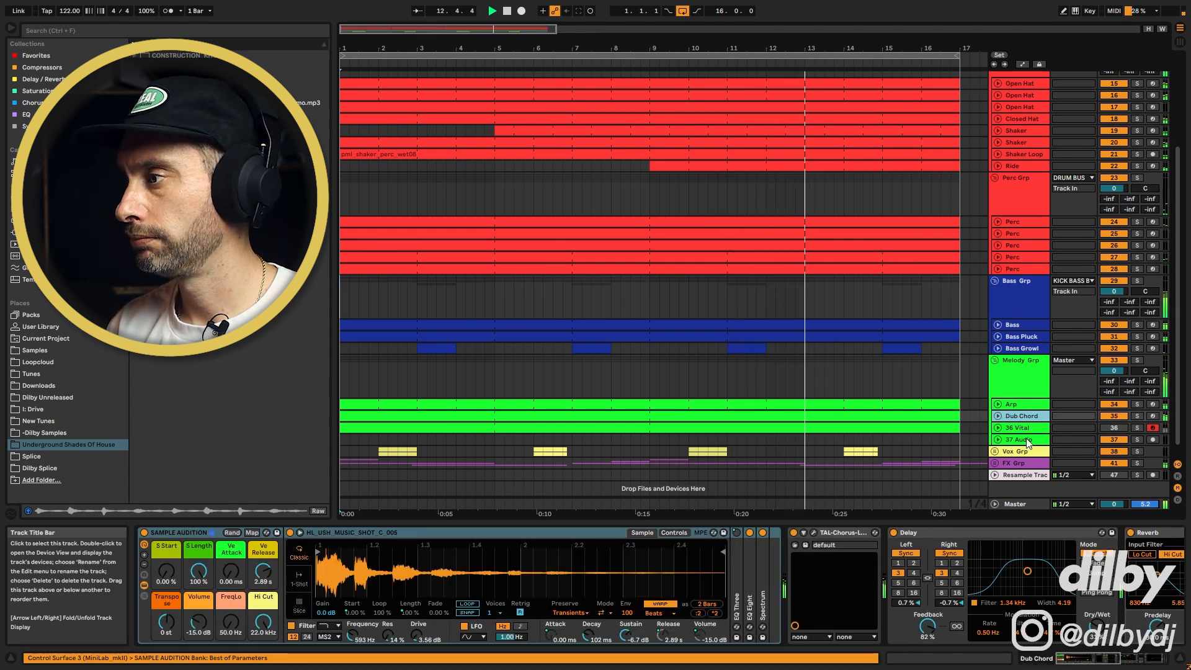
left_click(1014, 463)
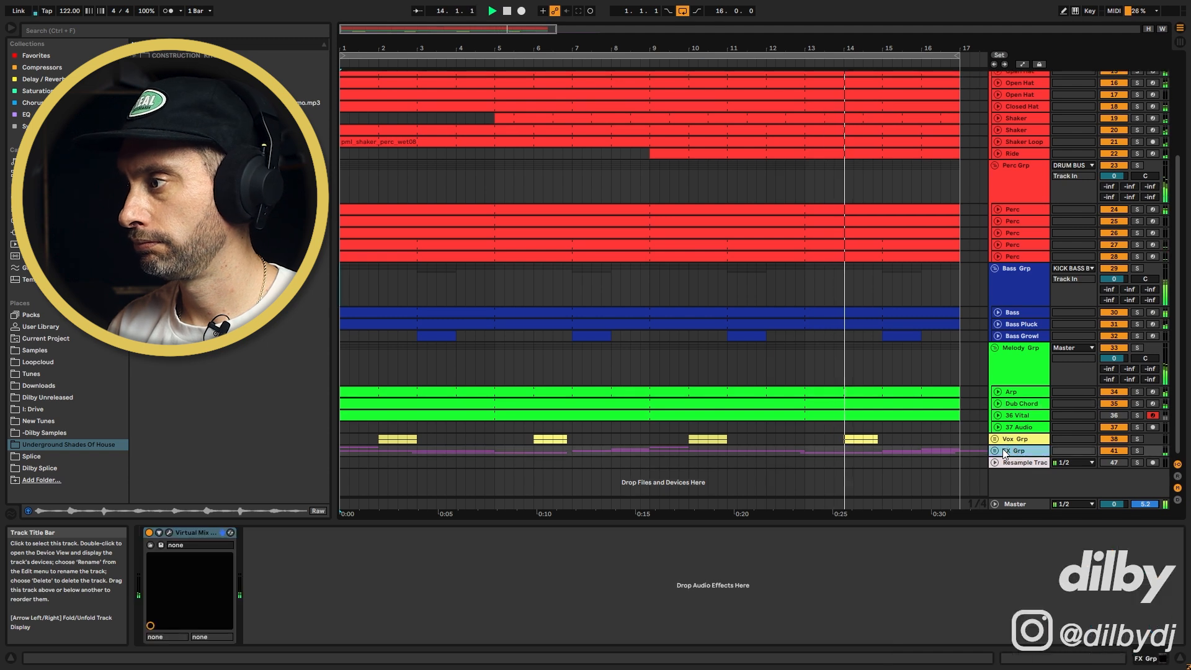
left_click(996, 451)
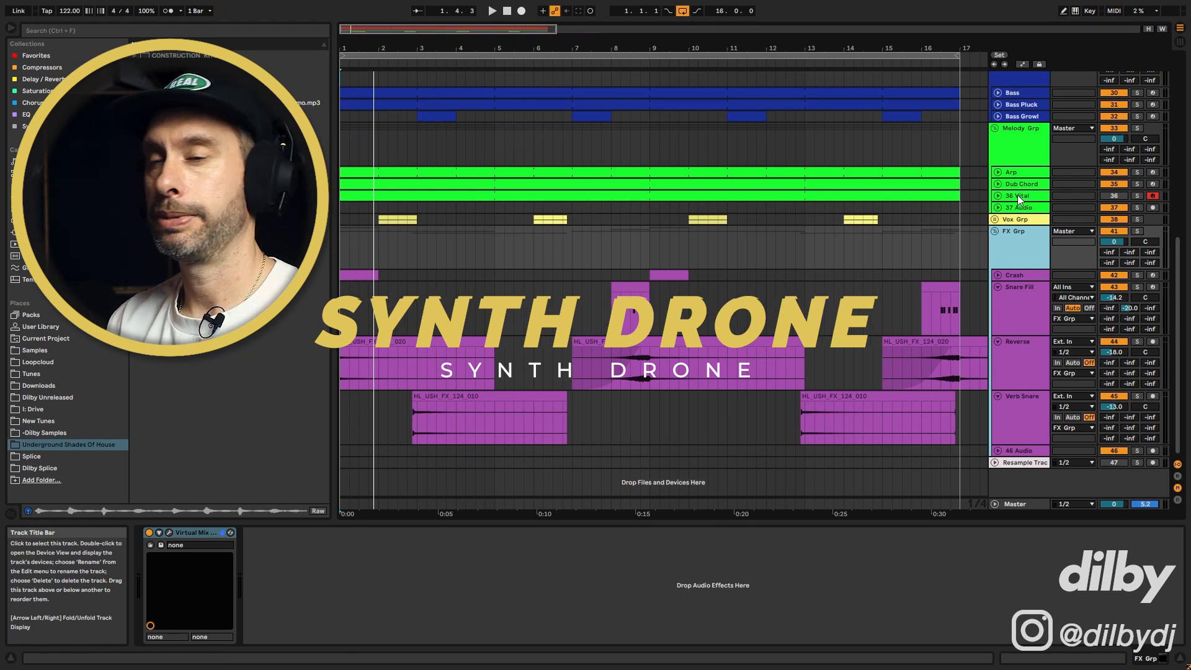
Select the 36 Vital track, solo it and audition it briefly
left_click(1018, 195)
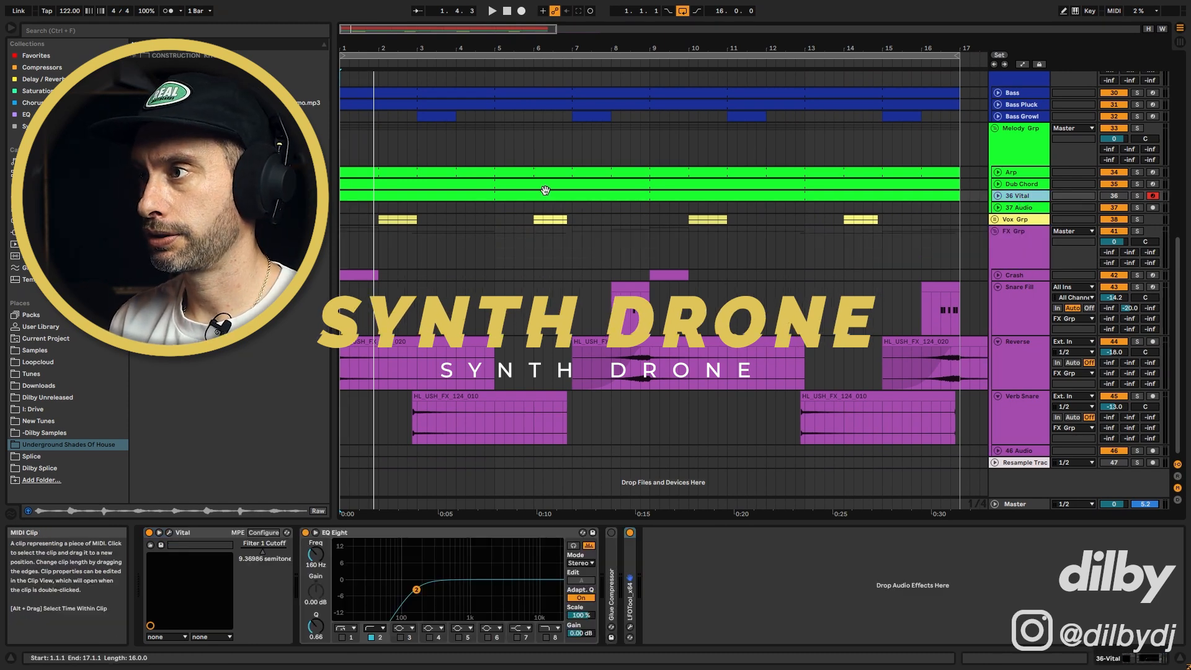
left_click(1138, 195)
key("space")
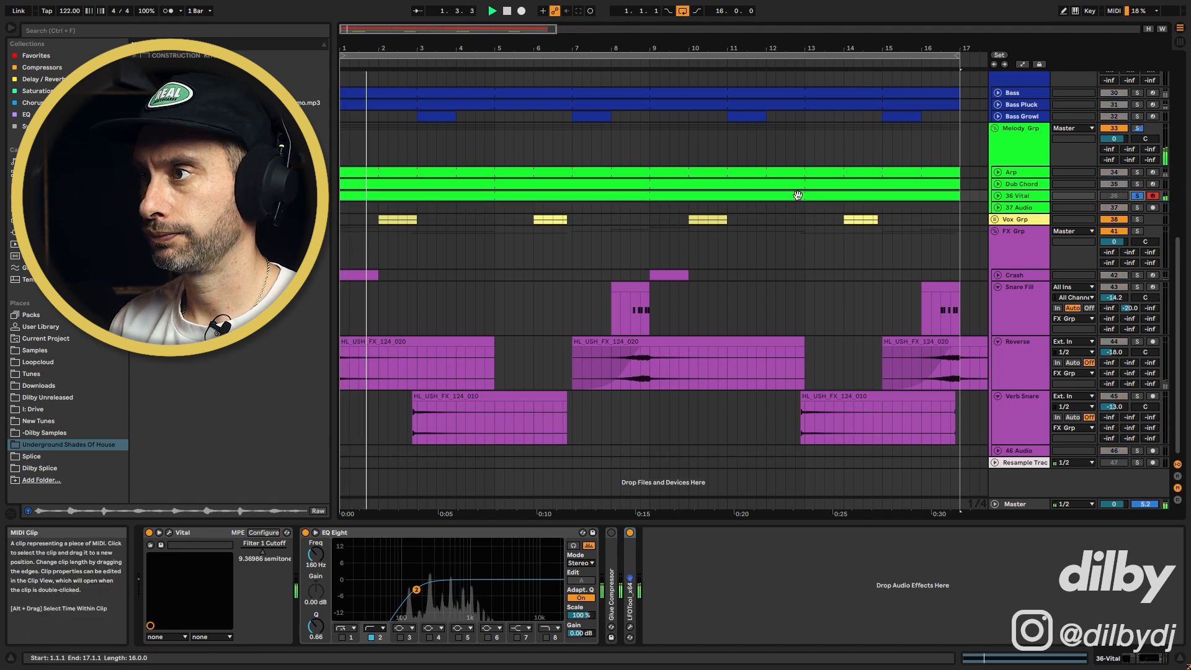
key("space")
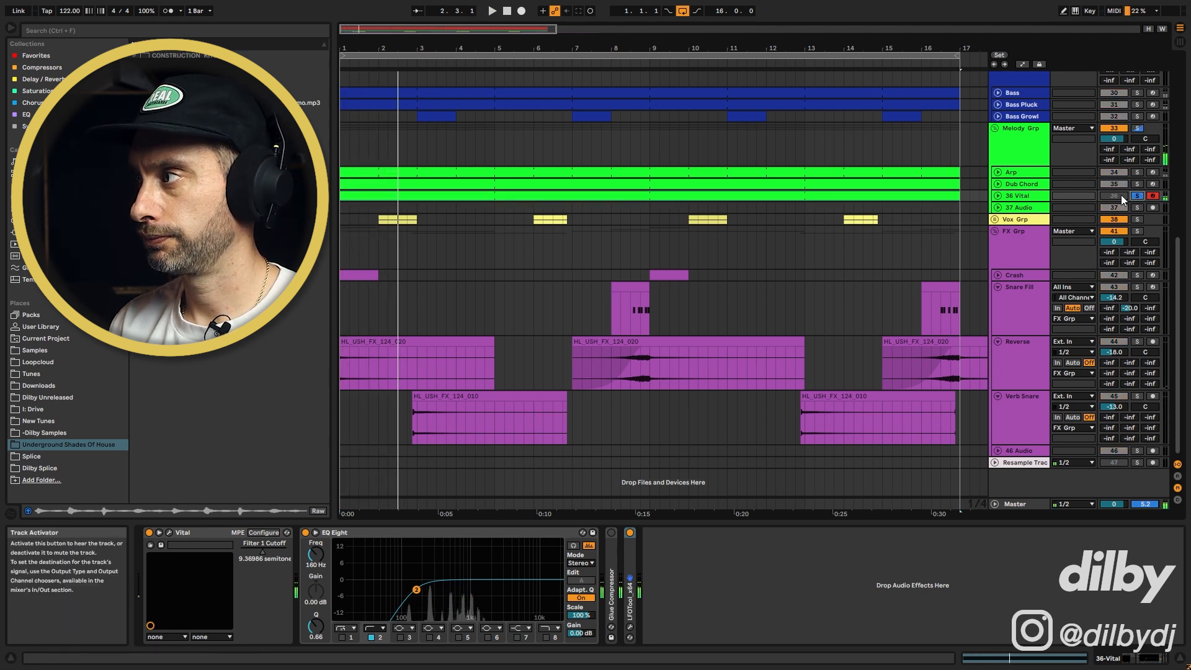
Unsolo the 36 Vital track and activate it while the song plays
left_click(1138, 195)
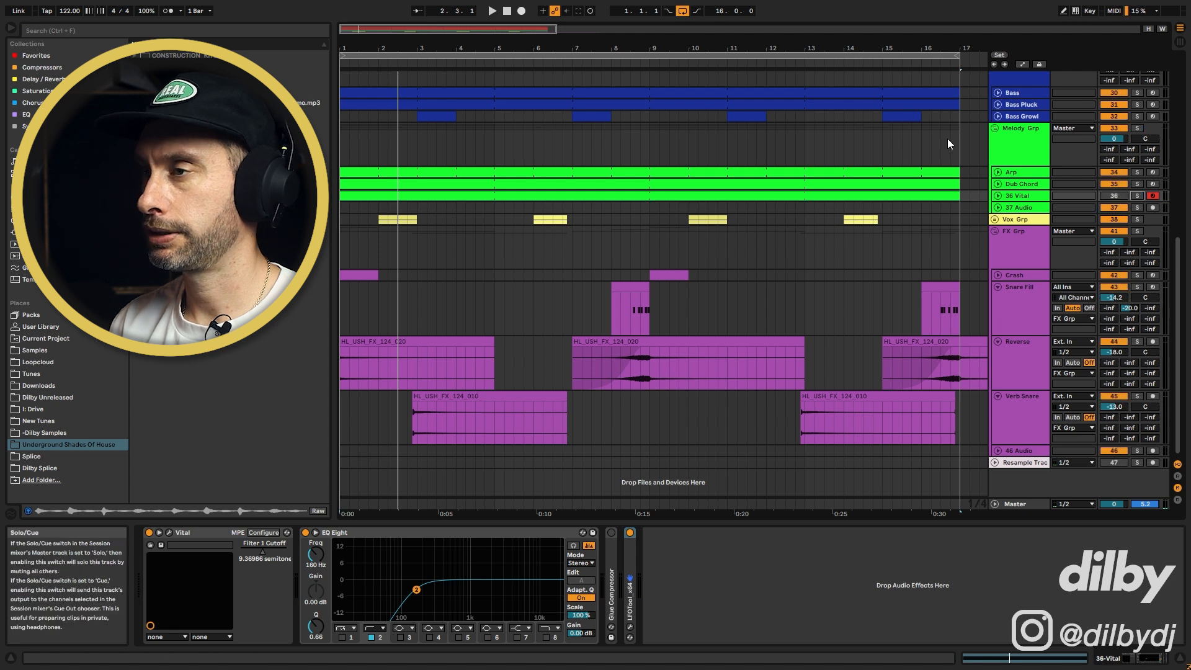
key("space")
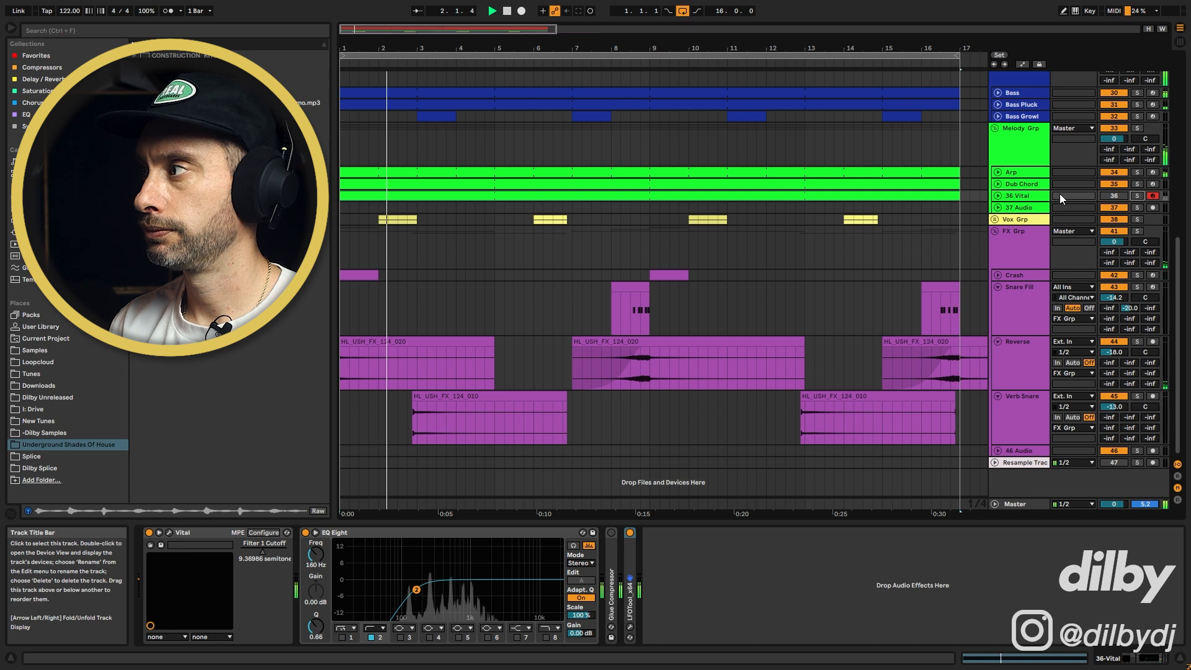
left_click(1114, 195)
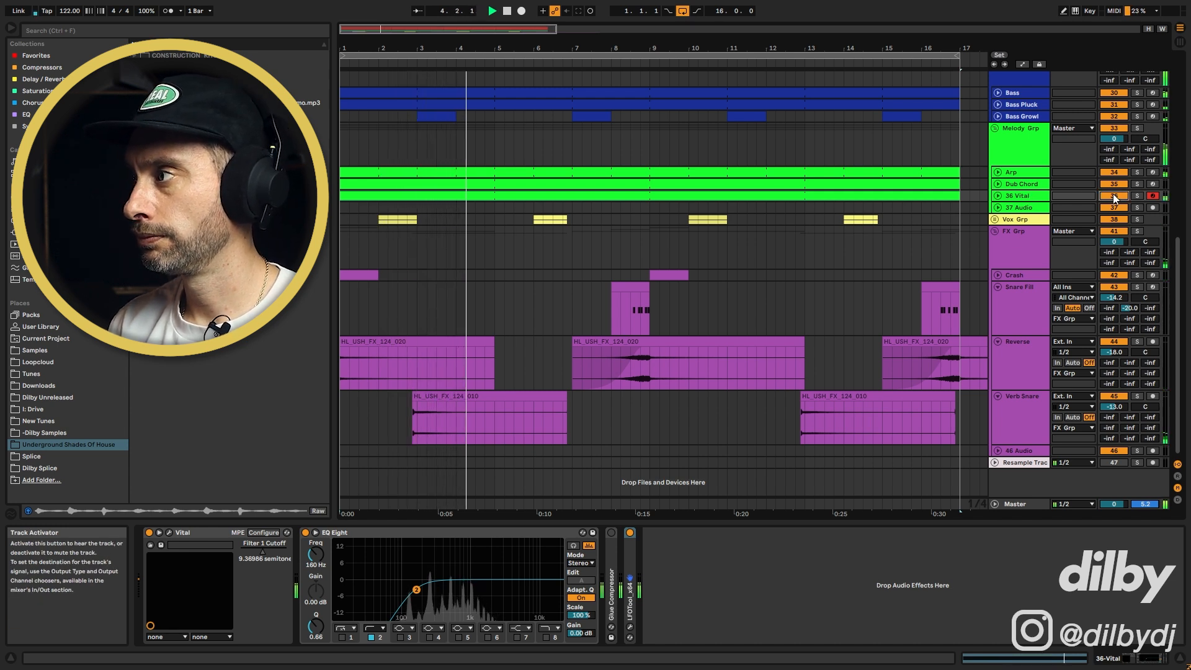
Set the Vital Filter 1 Cutoff macro on the 36 Vital track to about 5.86 semitones
left_click(1016, 196)
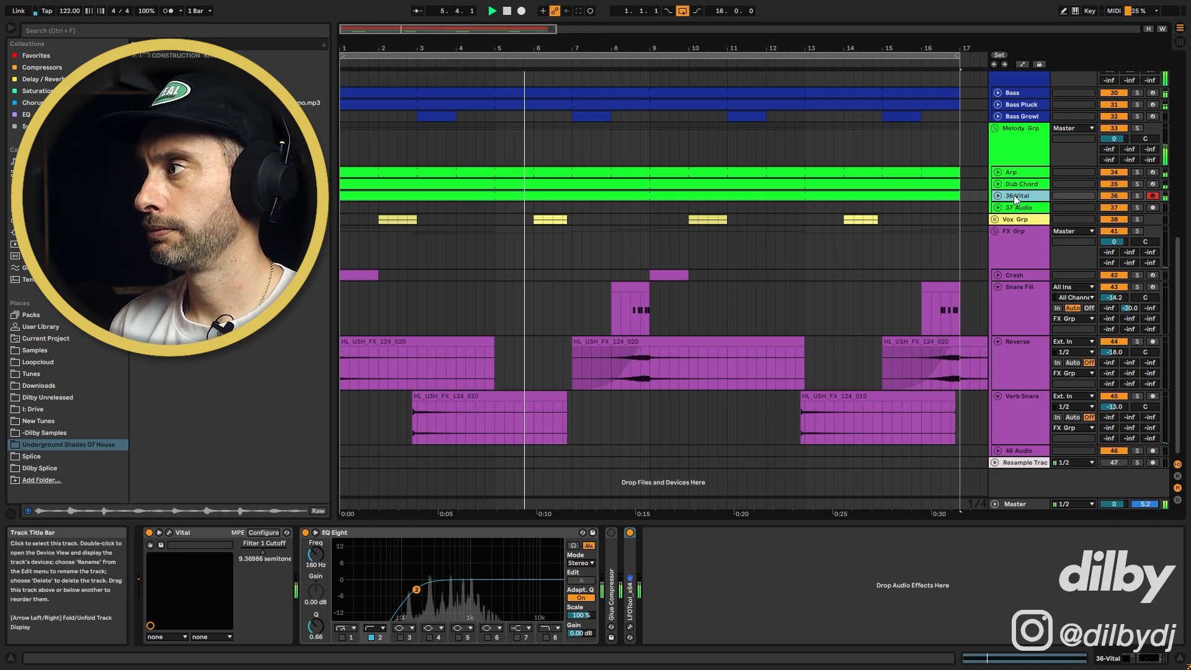
left_click(261, 553)
left_click_drag(261, 553, 260, 555)
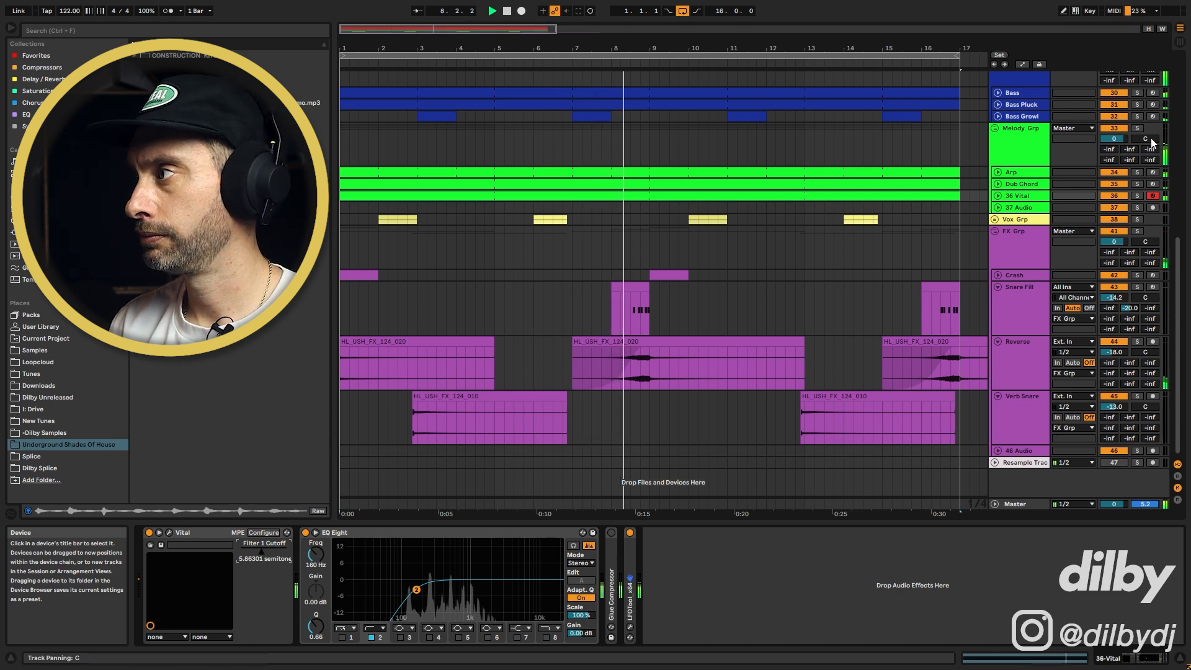
Deactivate the Arp track and toggle the 36 Vital track off and on during playback to compare
left_click(1030, 173)
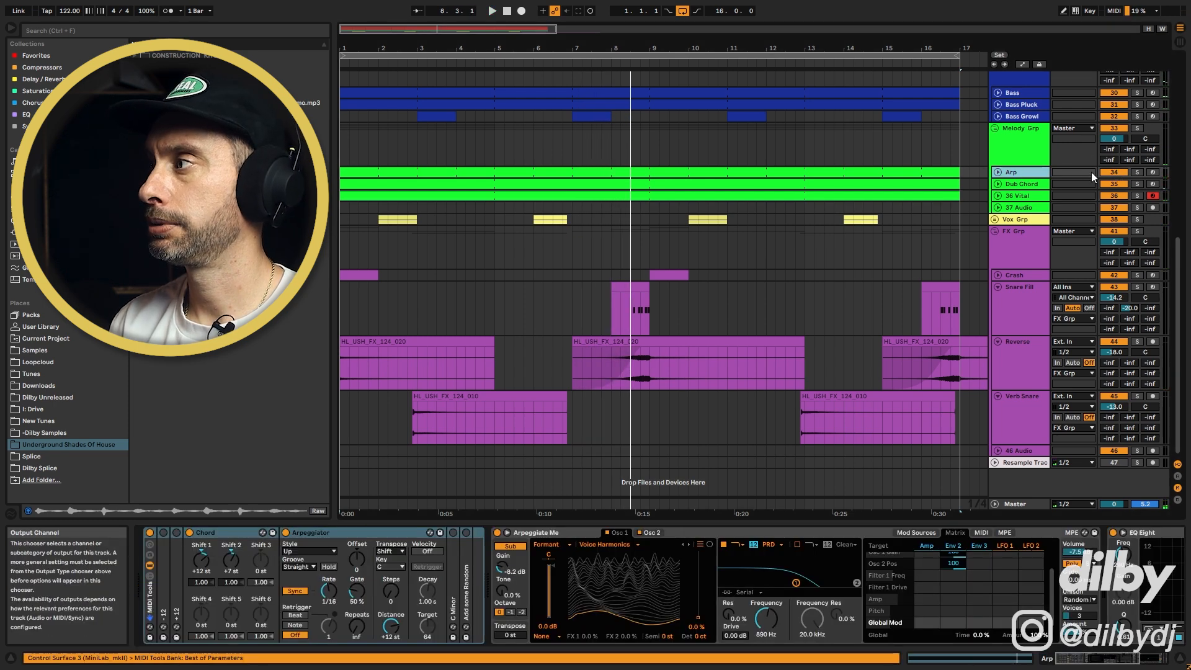
left_click(1108, 172)
key("space")
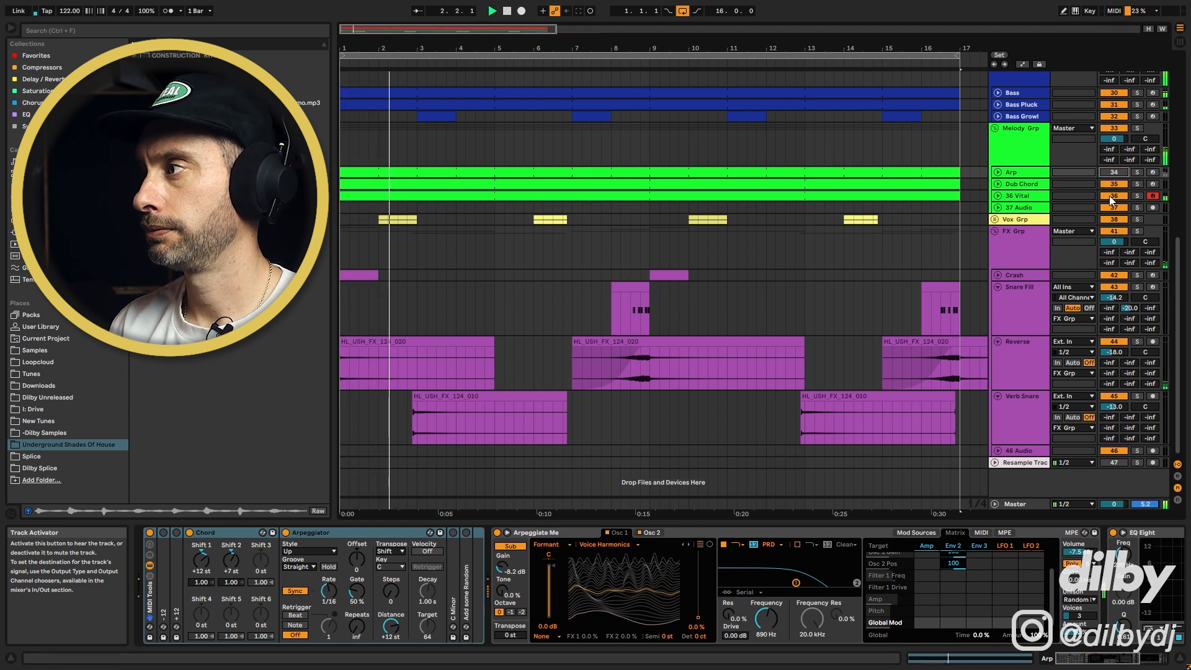
left_click(1112, 195)
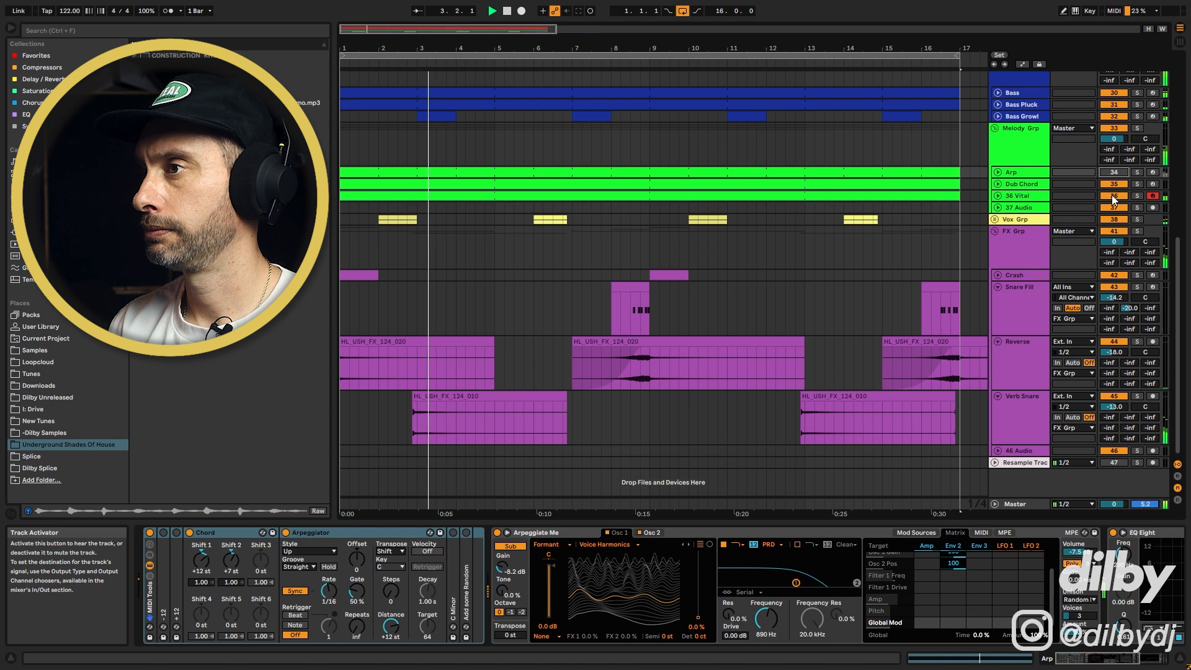
left_click(1112, 195)
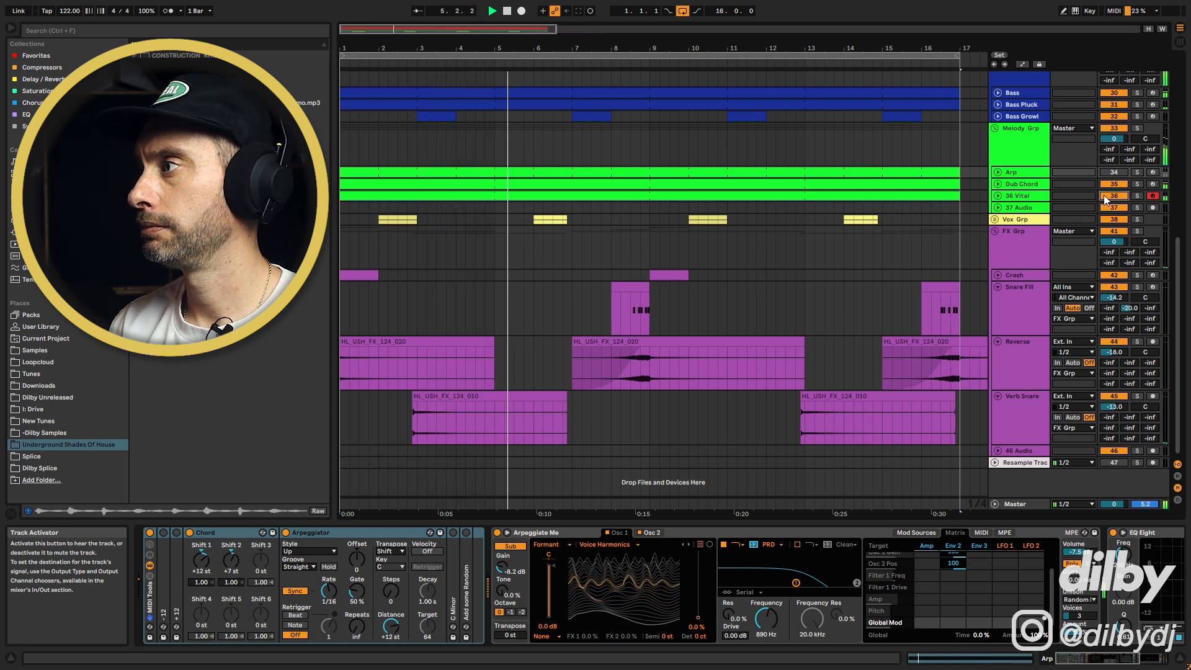
Add a new 37 Vital track below the 36 Vital track
left_click(1037, 195)
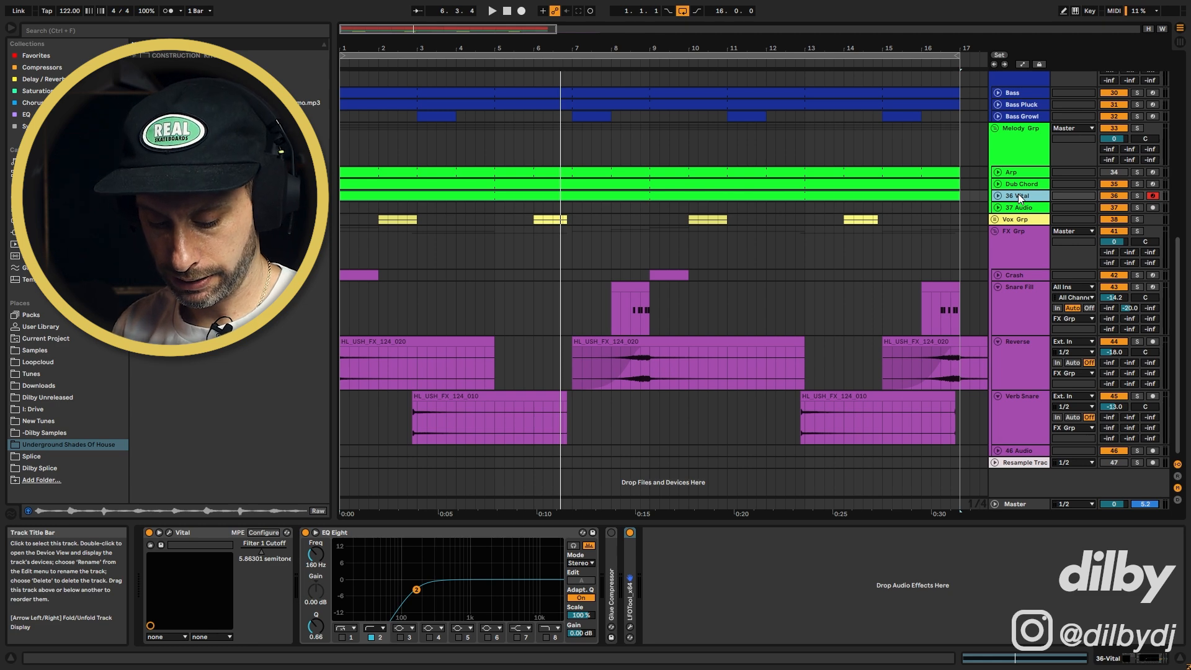
key("ctrl+shift+t")
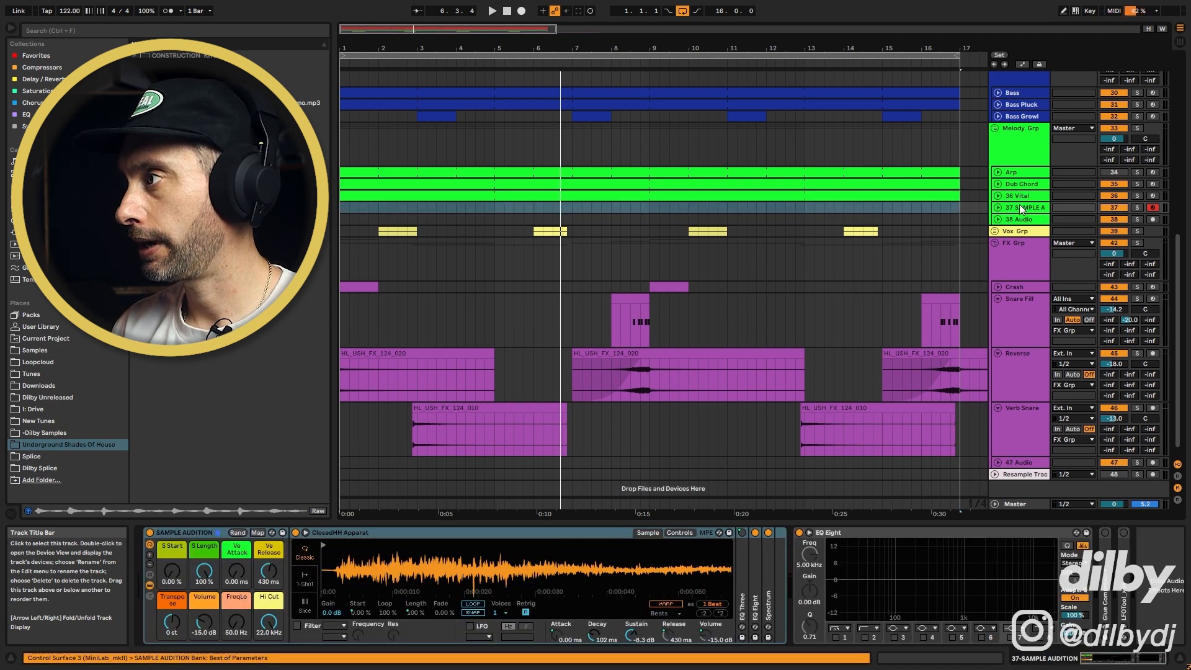
left_click(1021, 197)
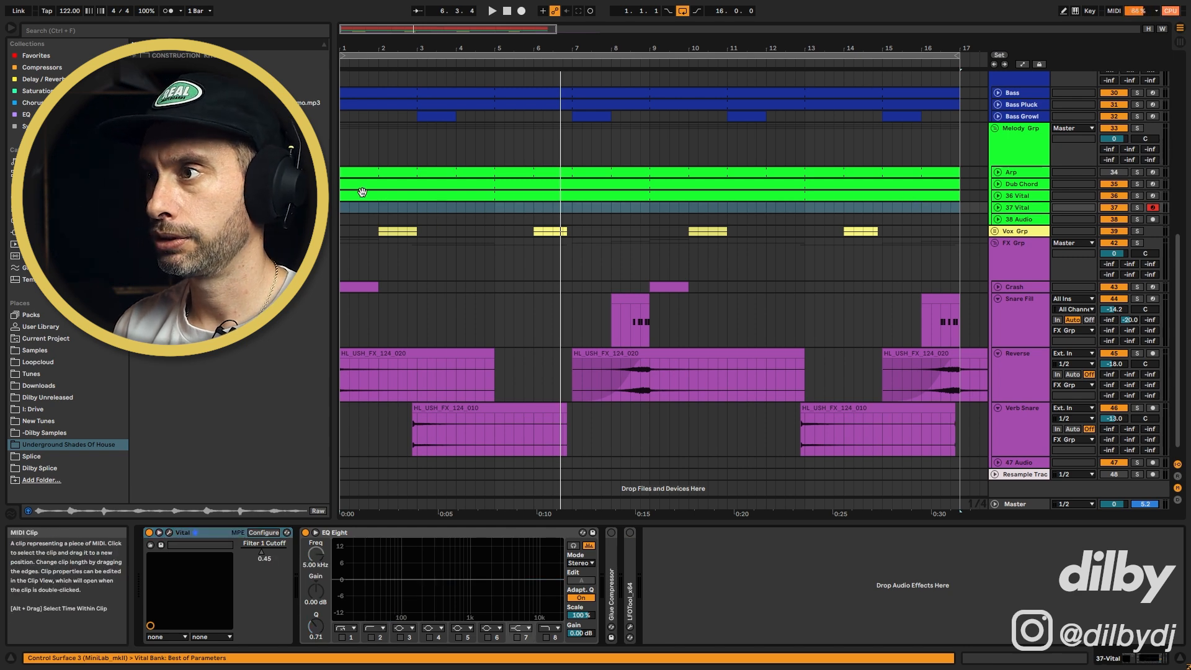
Open the Vital plugin on the new track, reshape Envelope 1 and set LFO 1 to Triangle
left_click(169, 533)
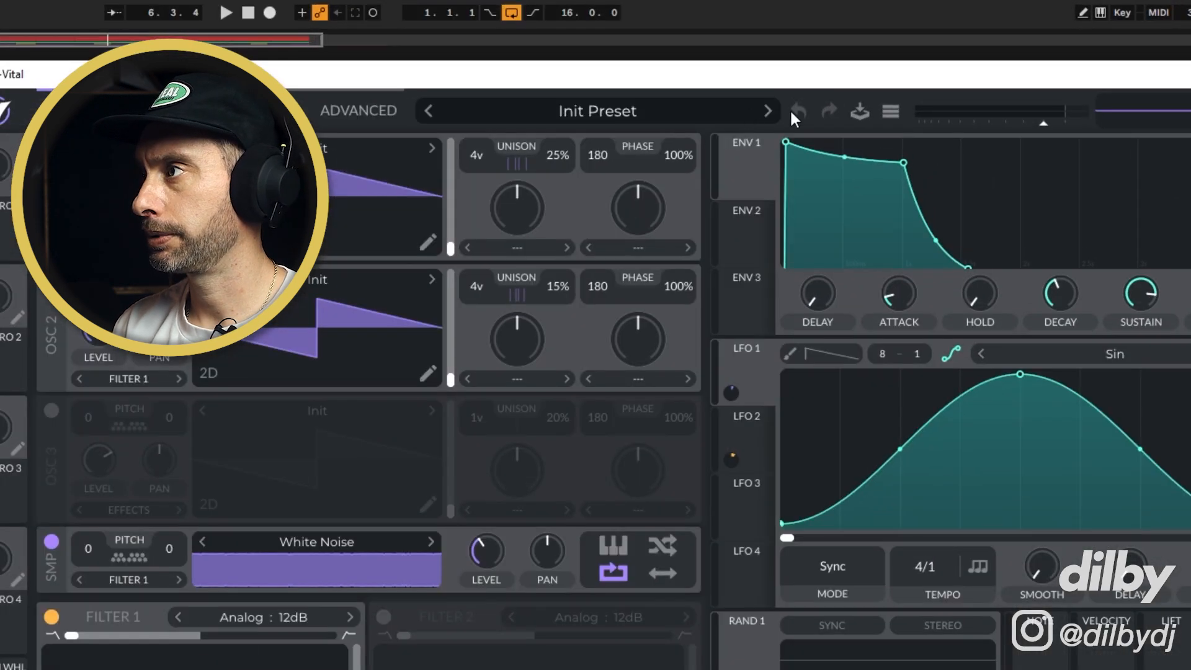
left_click(891, 111)
left_click(932, 274)
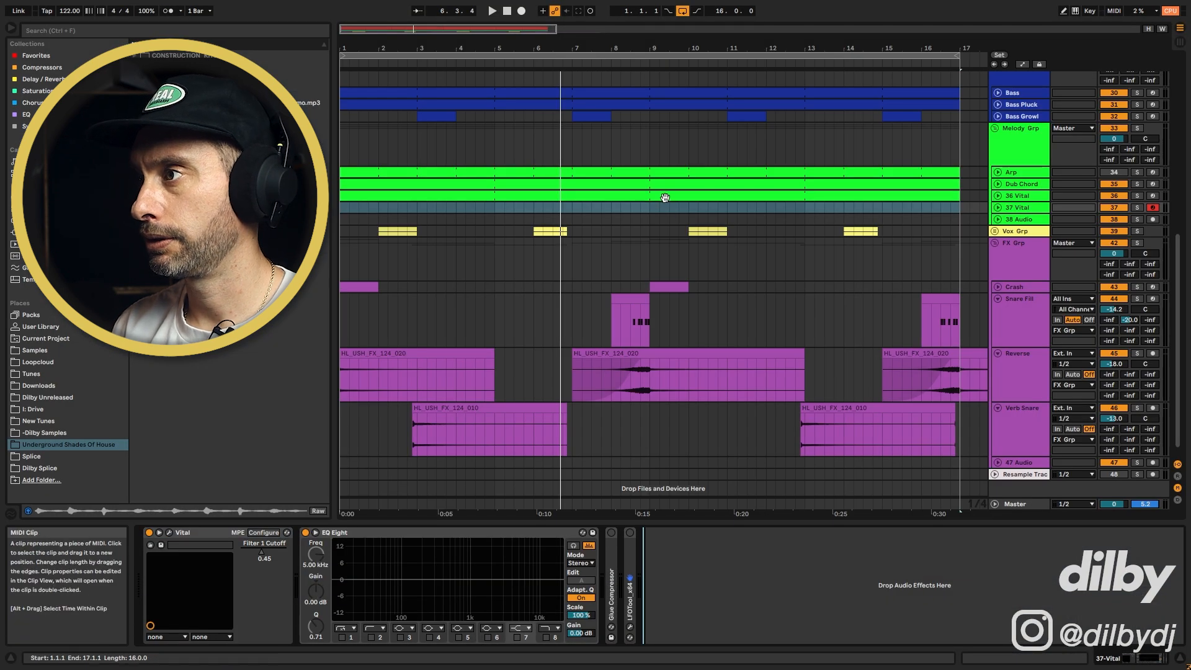
left_click_drag(661, 195, 664, 206)
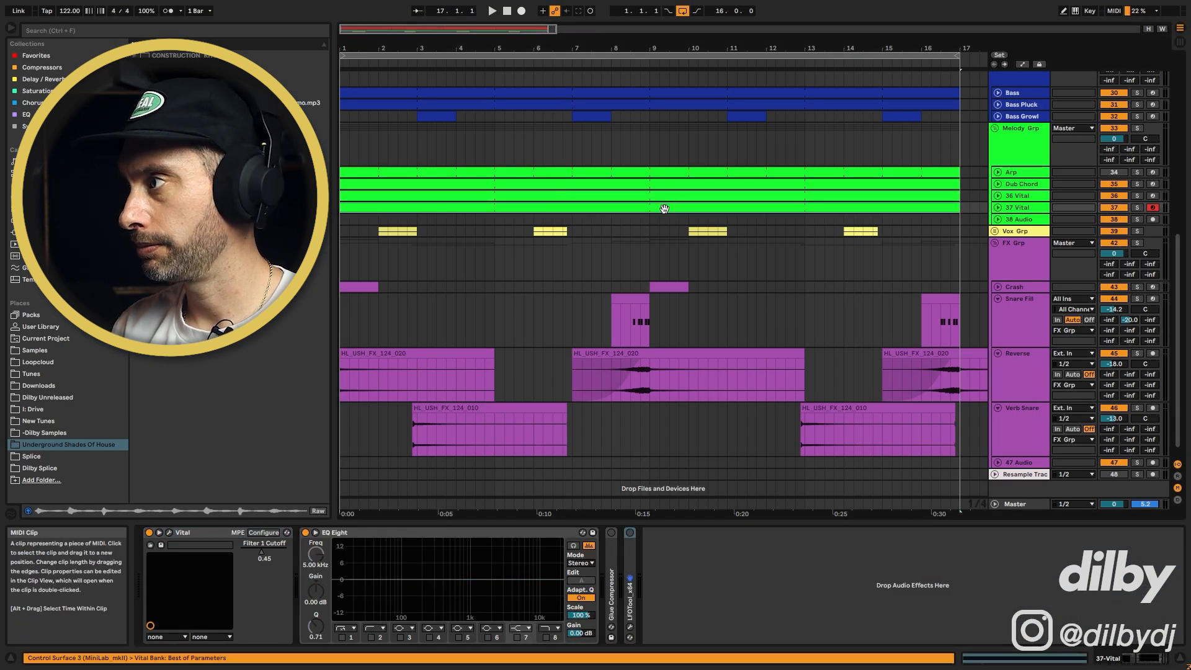
Unfold the 37 Vital track, solo it and play its clip from the start
left_click(998, 208)
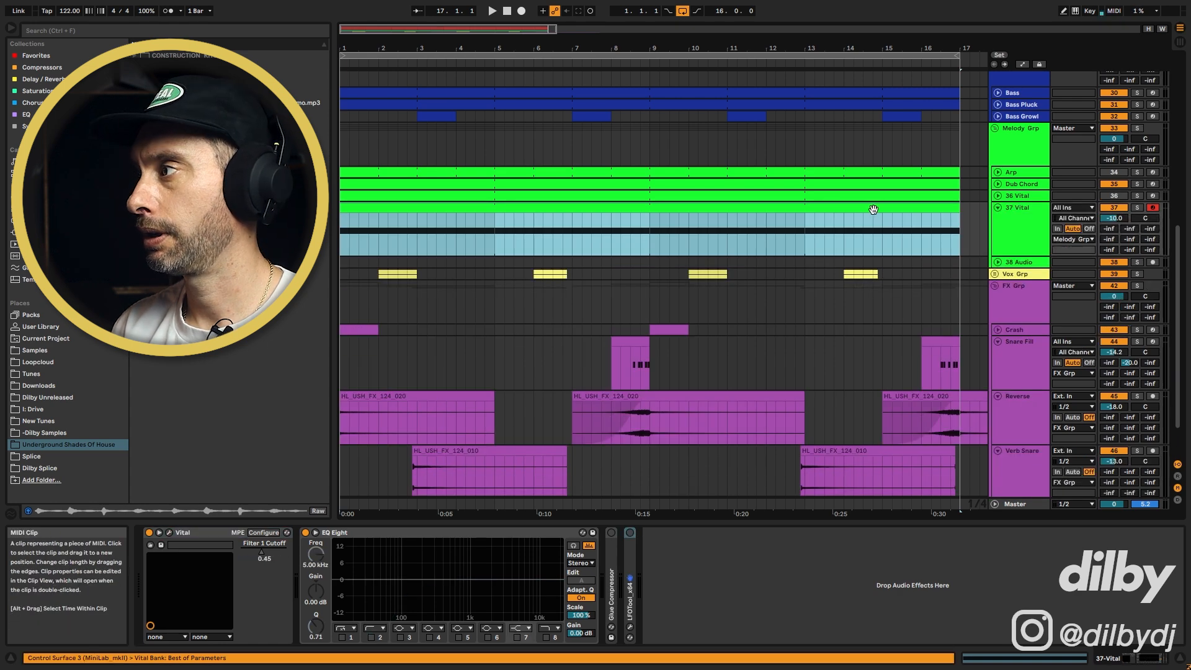
left_click(1138, 208)
left_click(701, 219)
key("space")
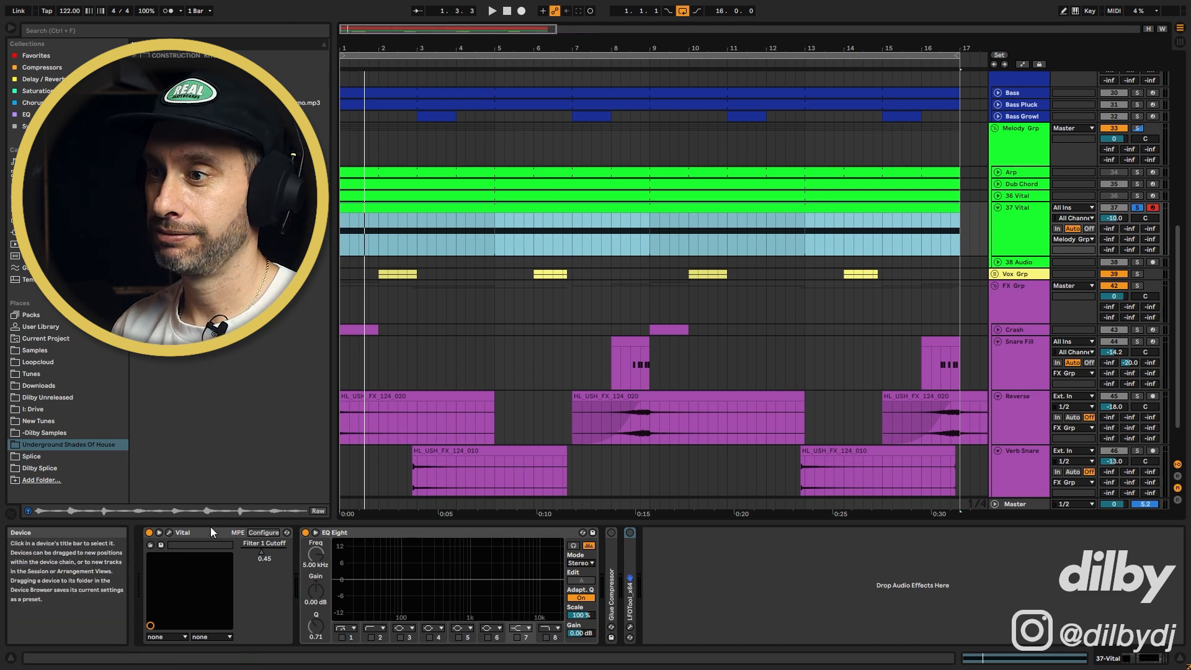
Reopen Vital and set Envelope 1 sustain to about 0.940 and attack to about 0.045 secs, then play
left_click(169, 533)
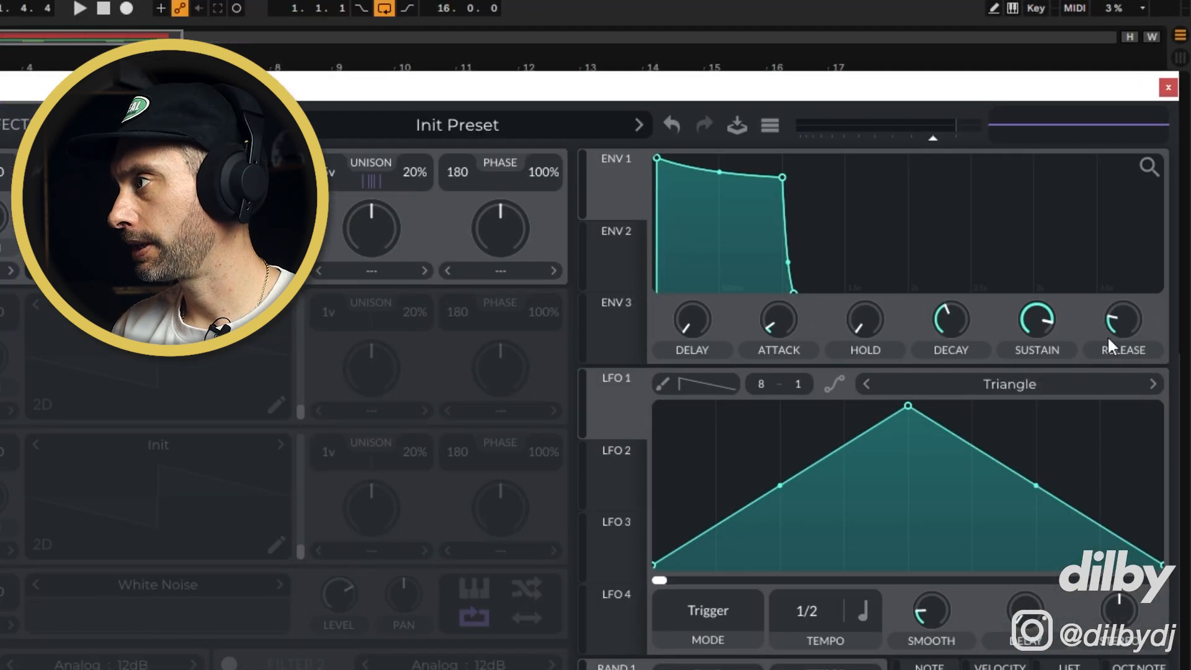
left_click_drag(1123, 325, 1124, 308)
left_click_drag(779, 311, 778, 303)
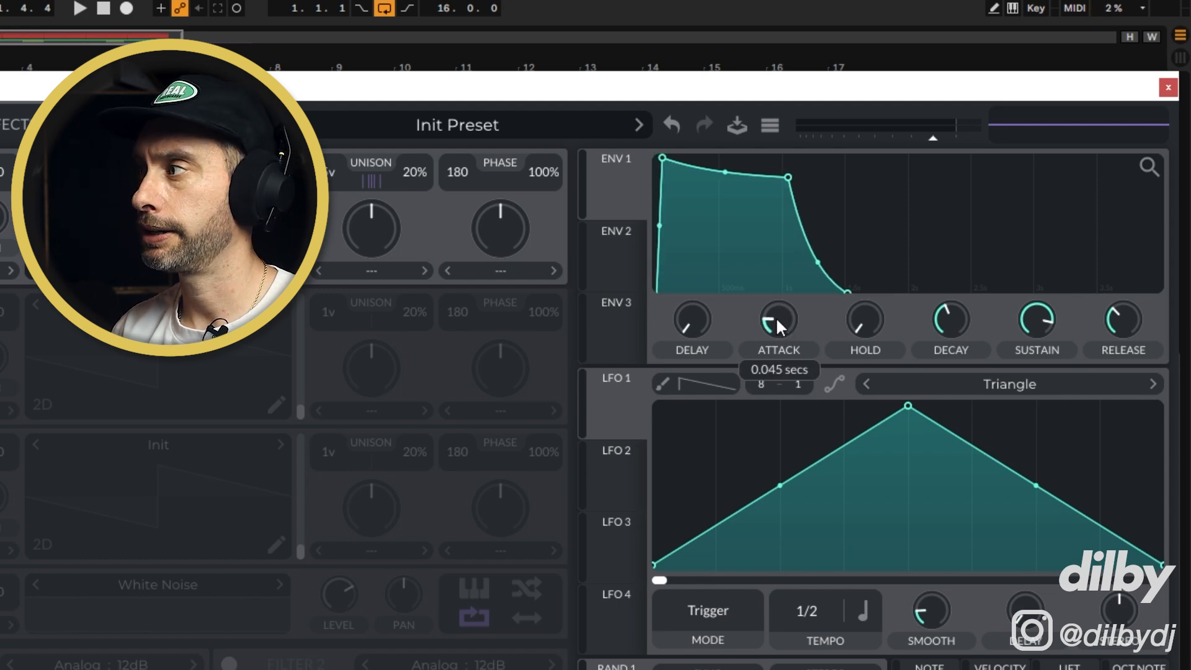
key("space")
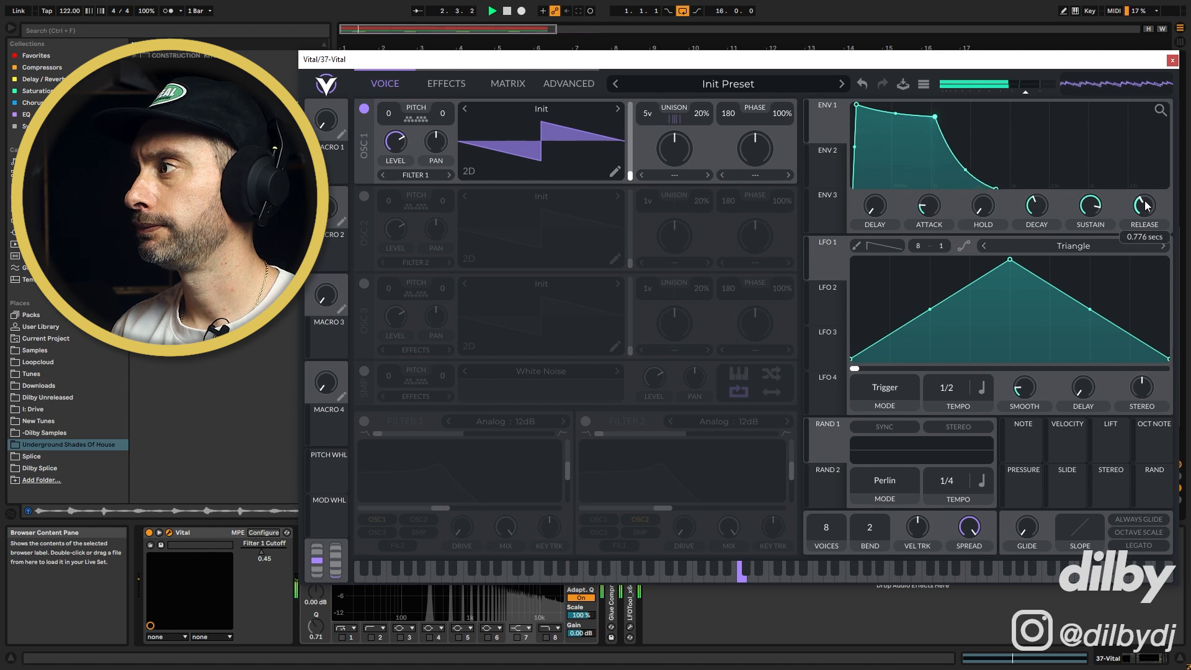
Stop playback, enable OSC 2 and route it to Filter 1
key("space")
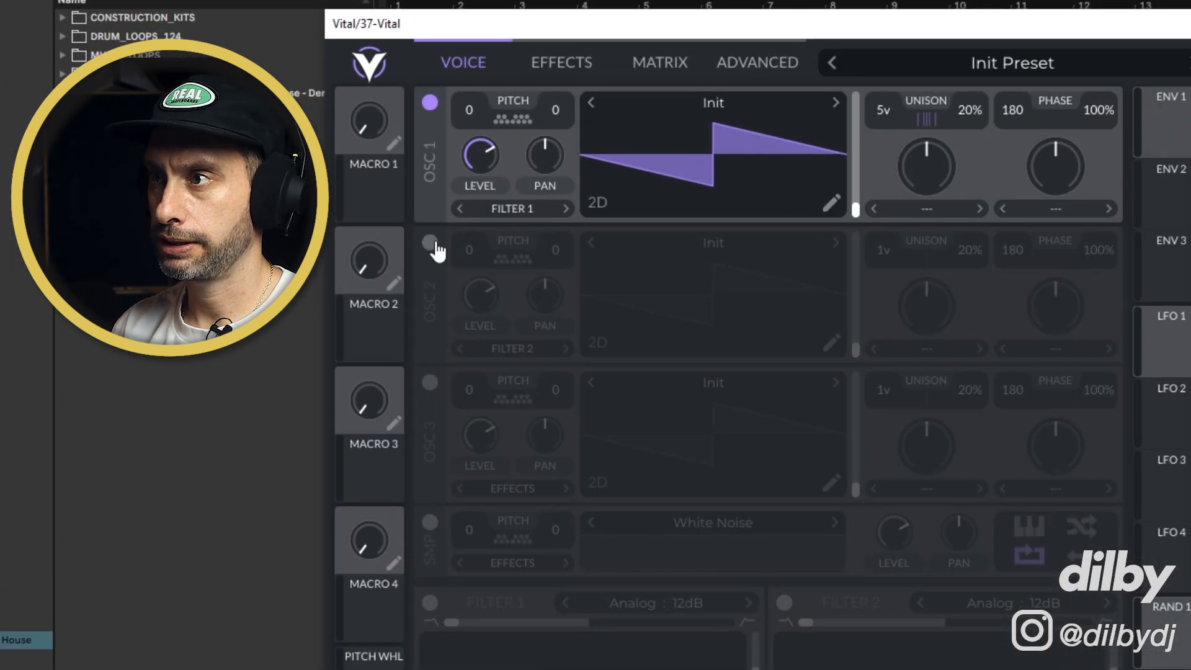
left_click(430, 243)
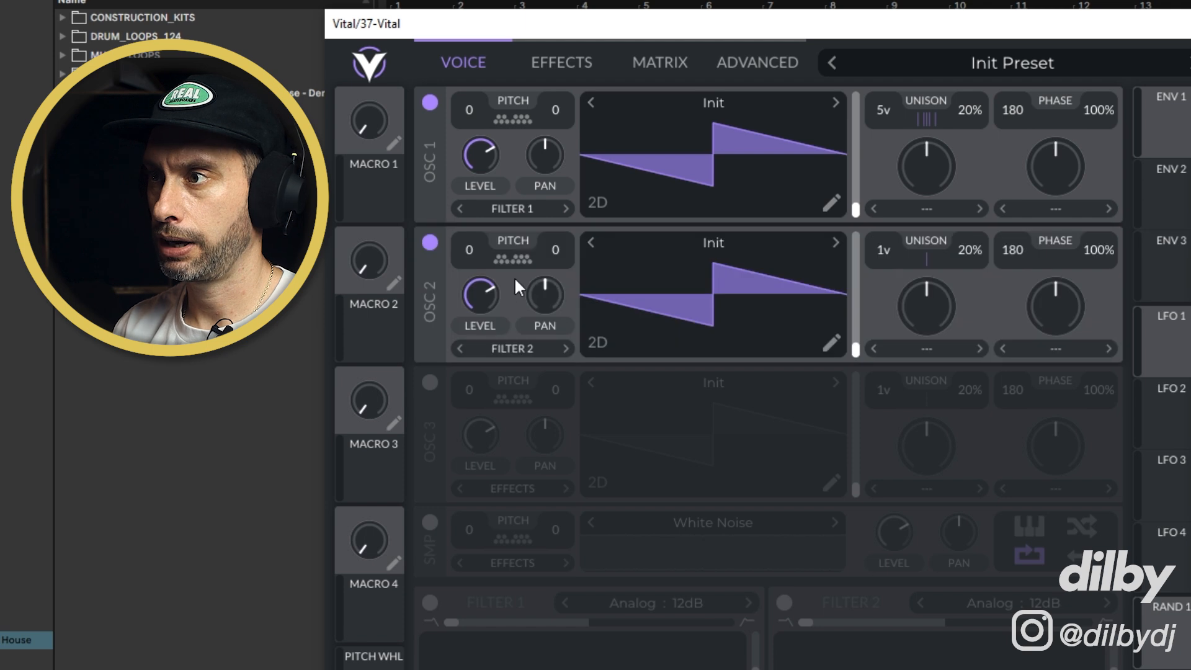
left_click(519, 348)
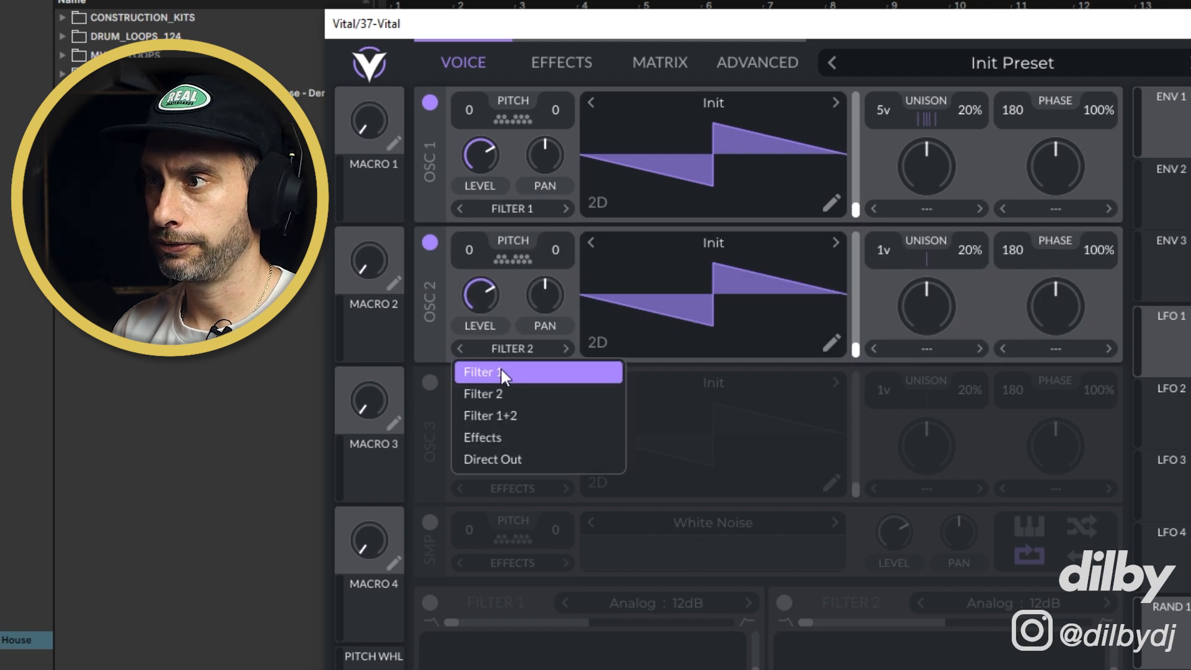
left_click(501, 371)
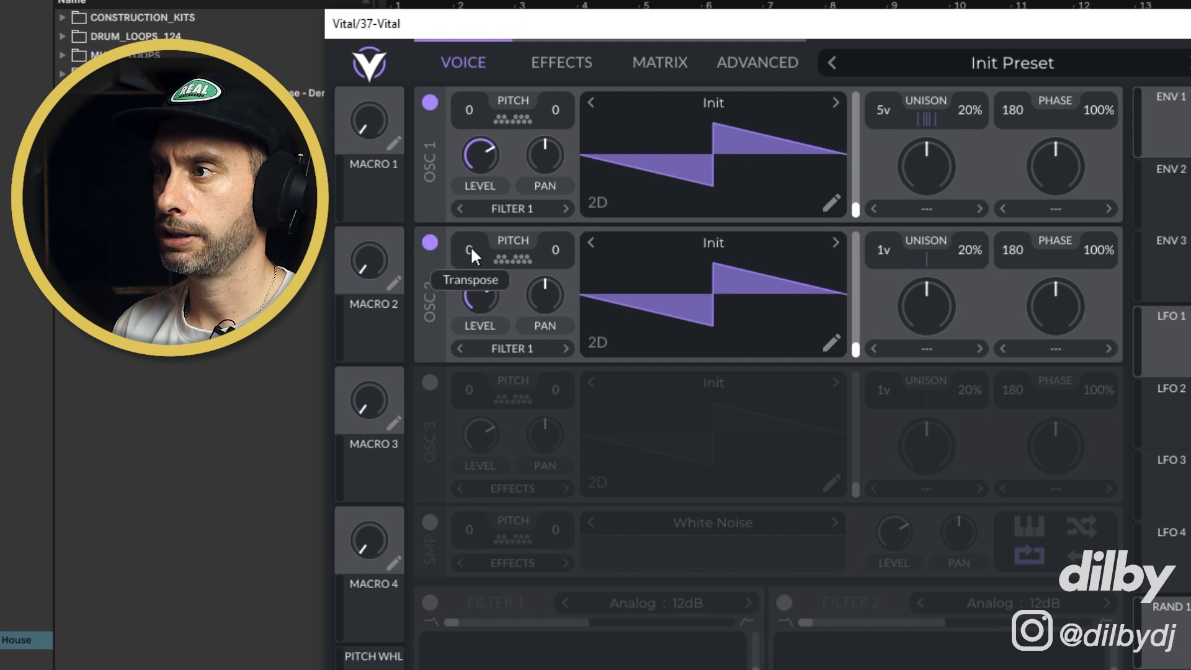
Transpose OSC 2 down to -12, set its unison to 5 voices and lower its level
left_click_drag(475, 340, 475, 326)
left_click_drag(881, 250, 883, 218)
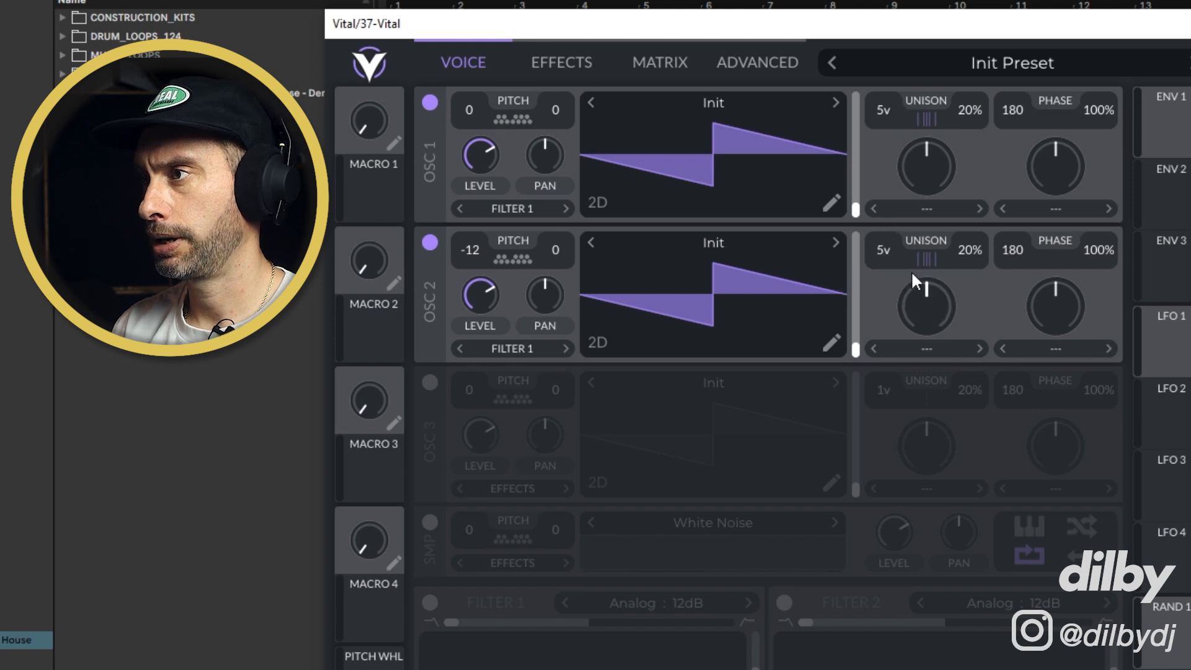
left_click_drag(489, 285, 490, 438)
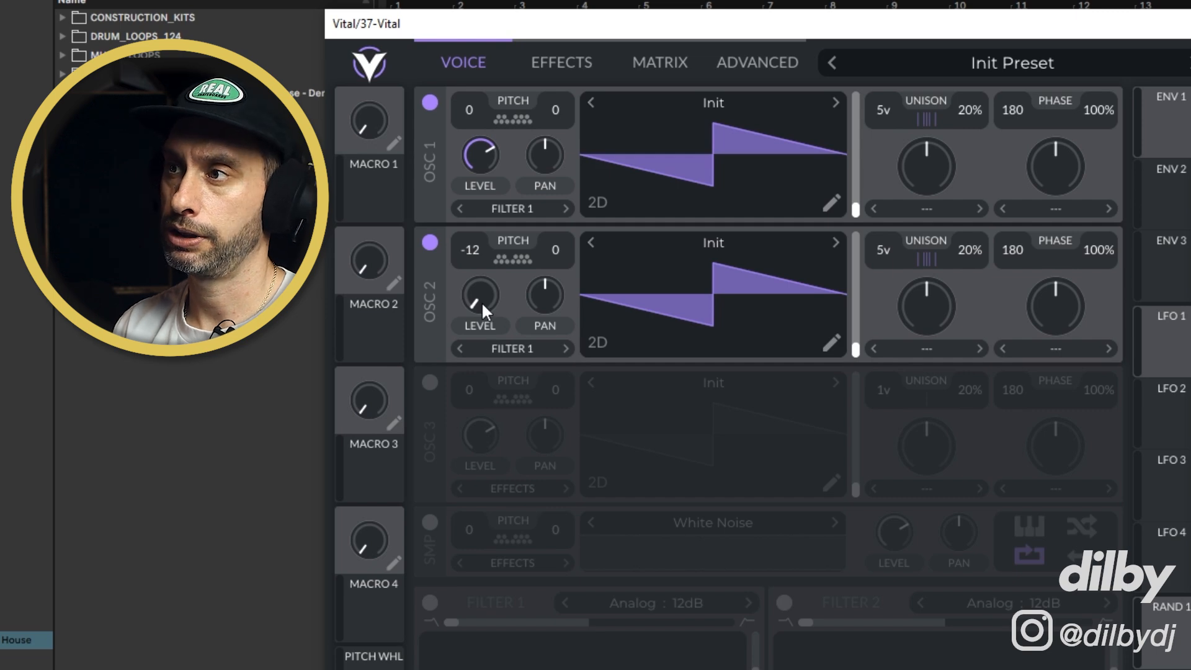
Switch off OSC 1, adjust OSC 2's level and close the Vital window
left_click(430, 103)
left_click_drag(470, 297, 489, 190)
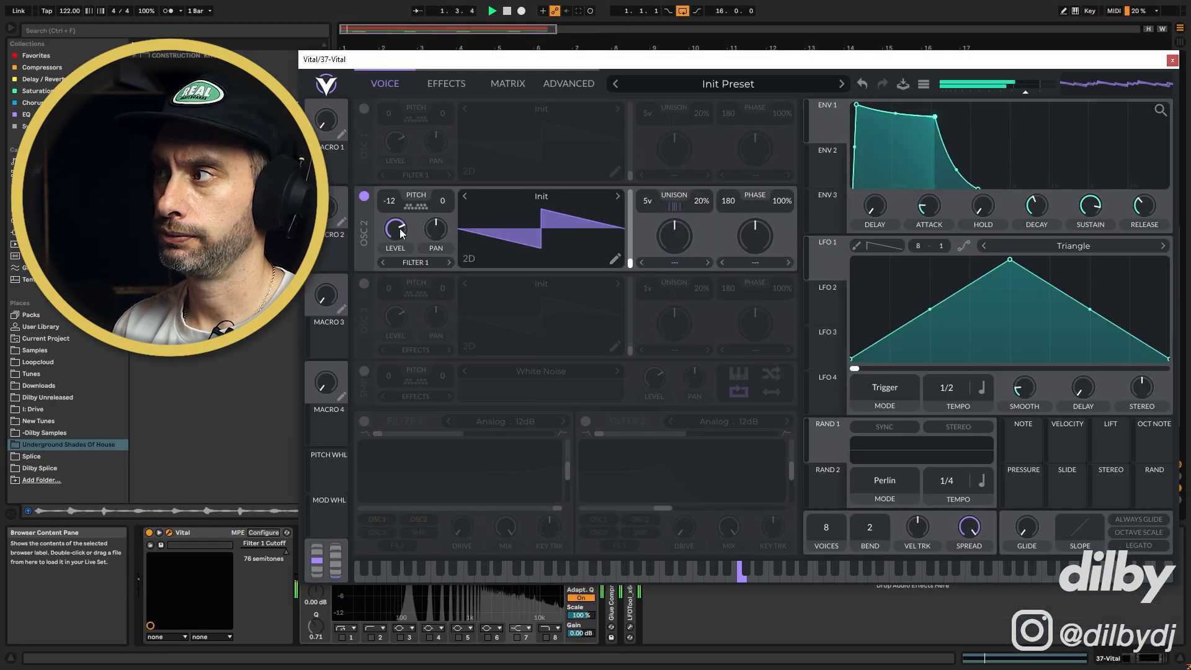
left_click(1172, 60)
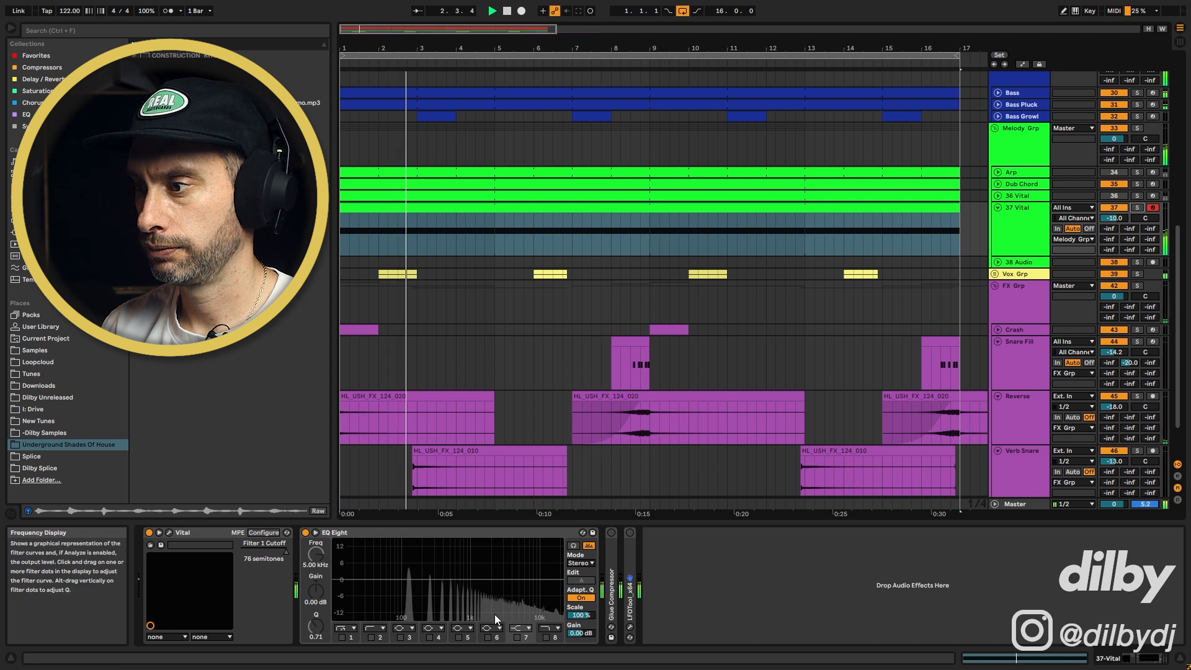
Audition the arrangement and try a volume change on the 37 Vital track, then undo it
key("space")
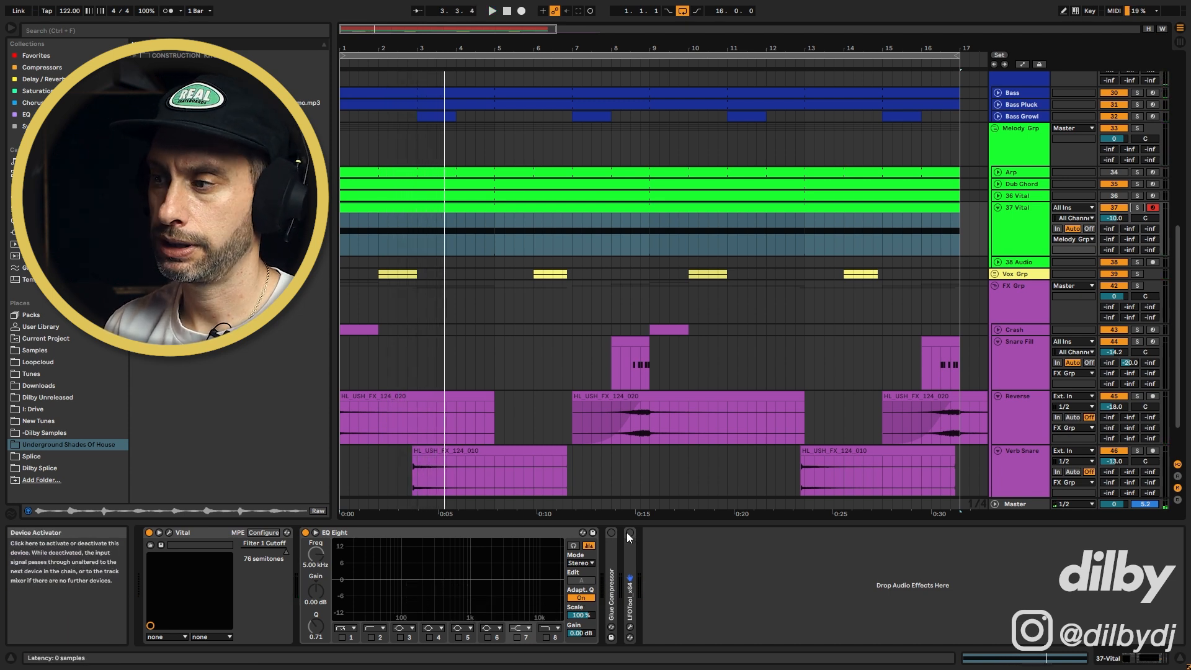
key("space")
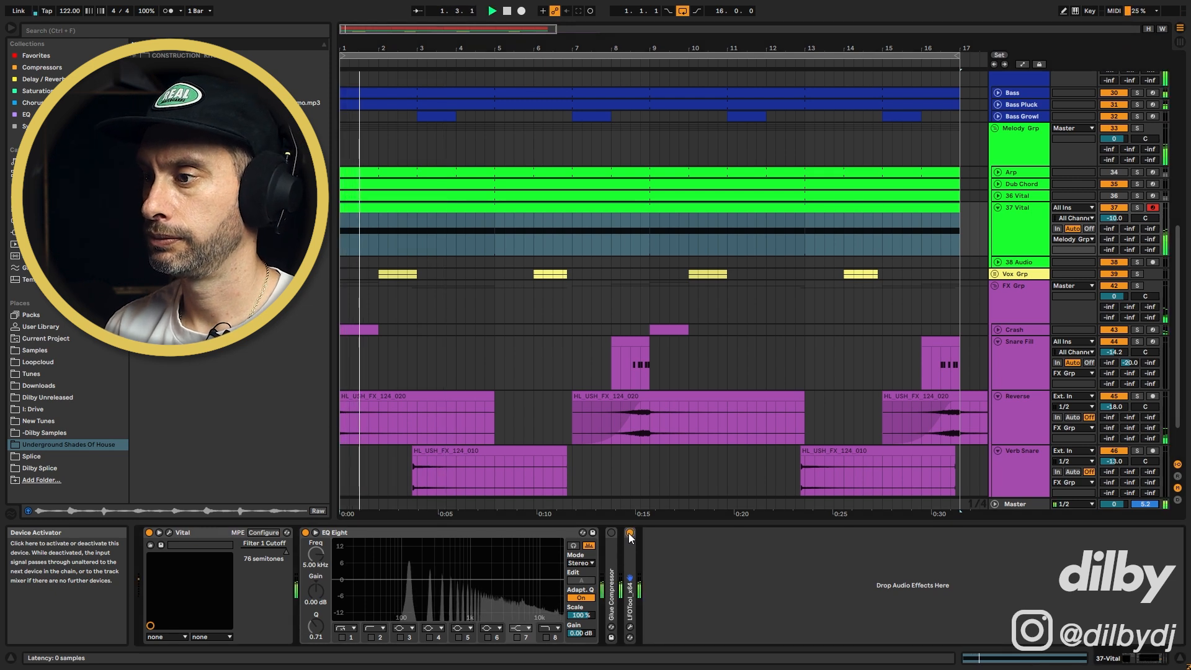
left_click_drag(1111, 220, 1110, 242)
key("ctrl+z")
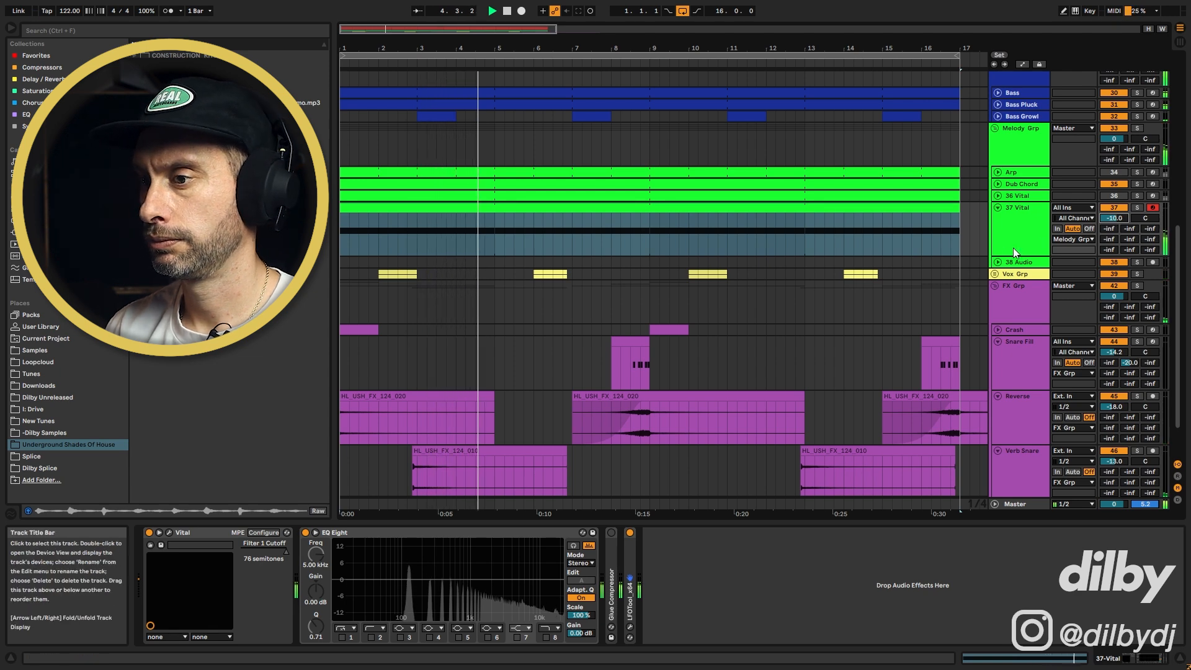
Reopen Vital during playback, enable Filter 1 and lower its cutoff to about 15.49 semitones
key("space")
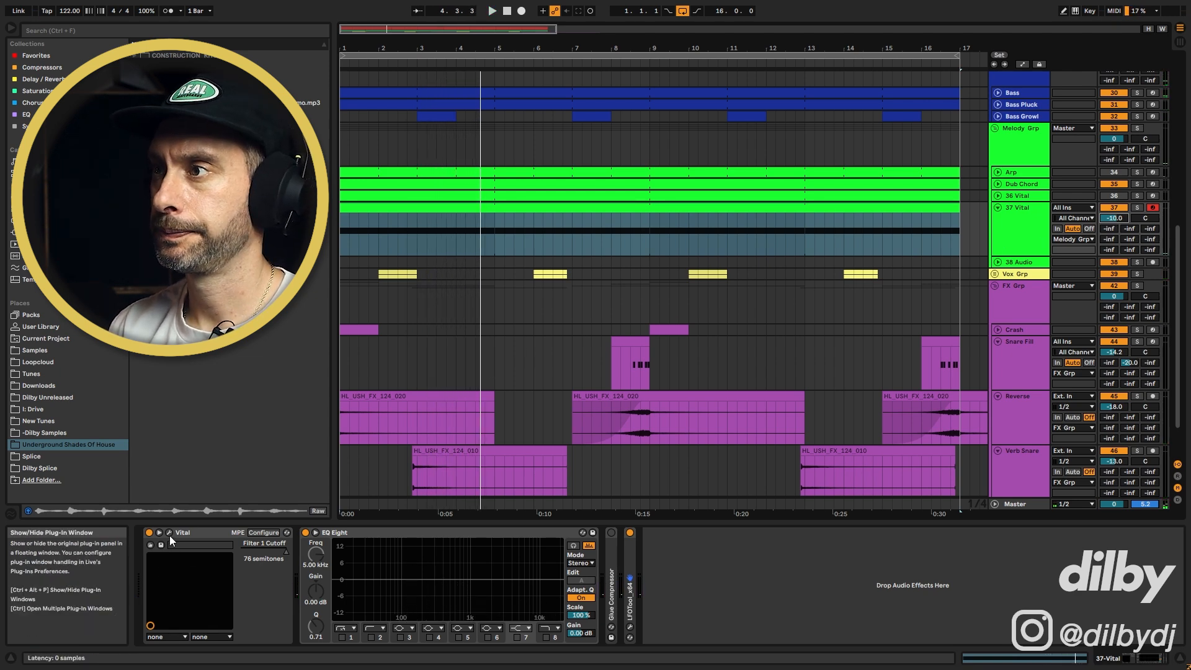
left_click(169, 534)
key("space")
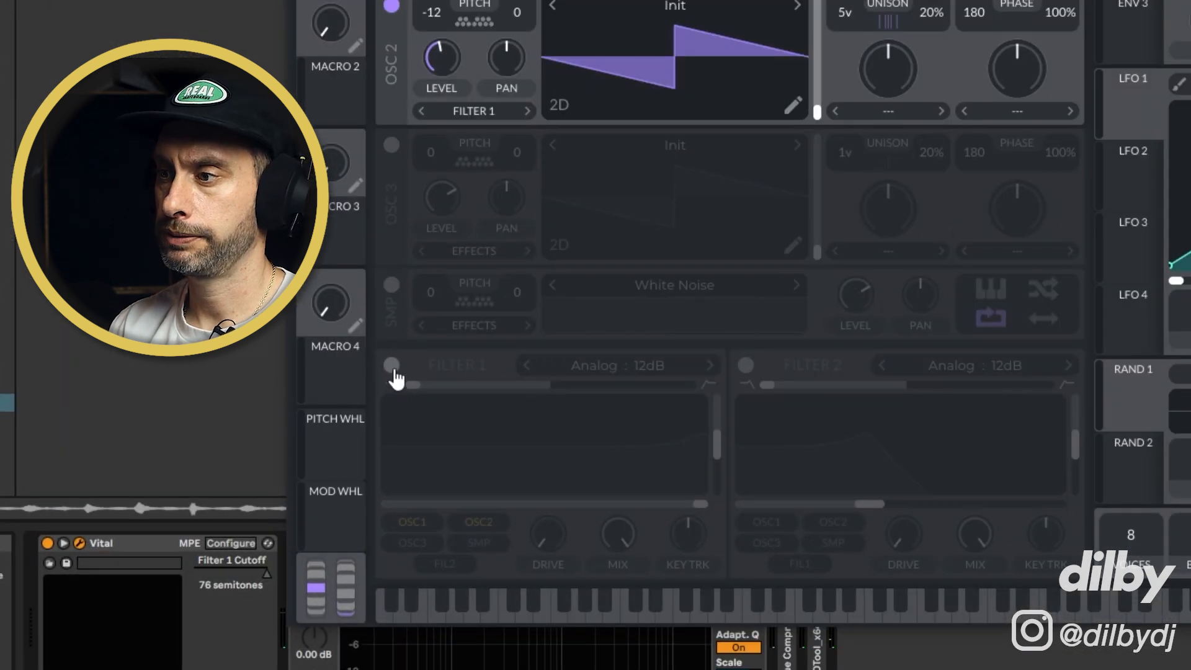
left_click(392, 366)
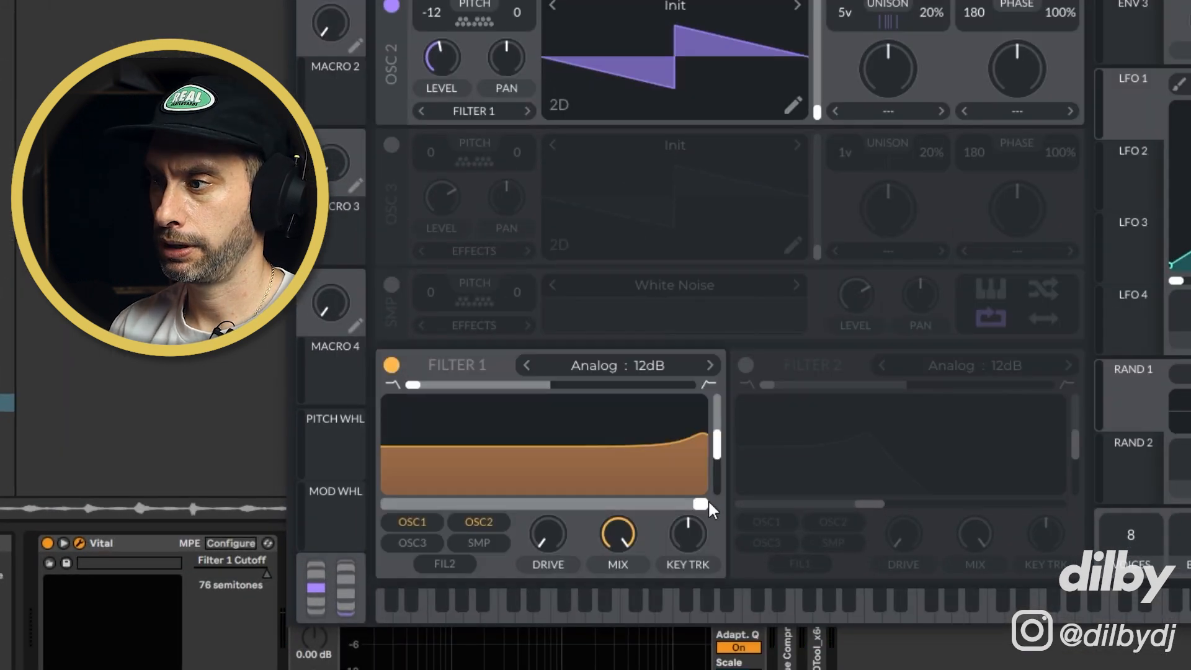
left_click_drag(706, 504, 551, 509)
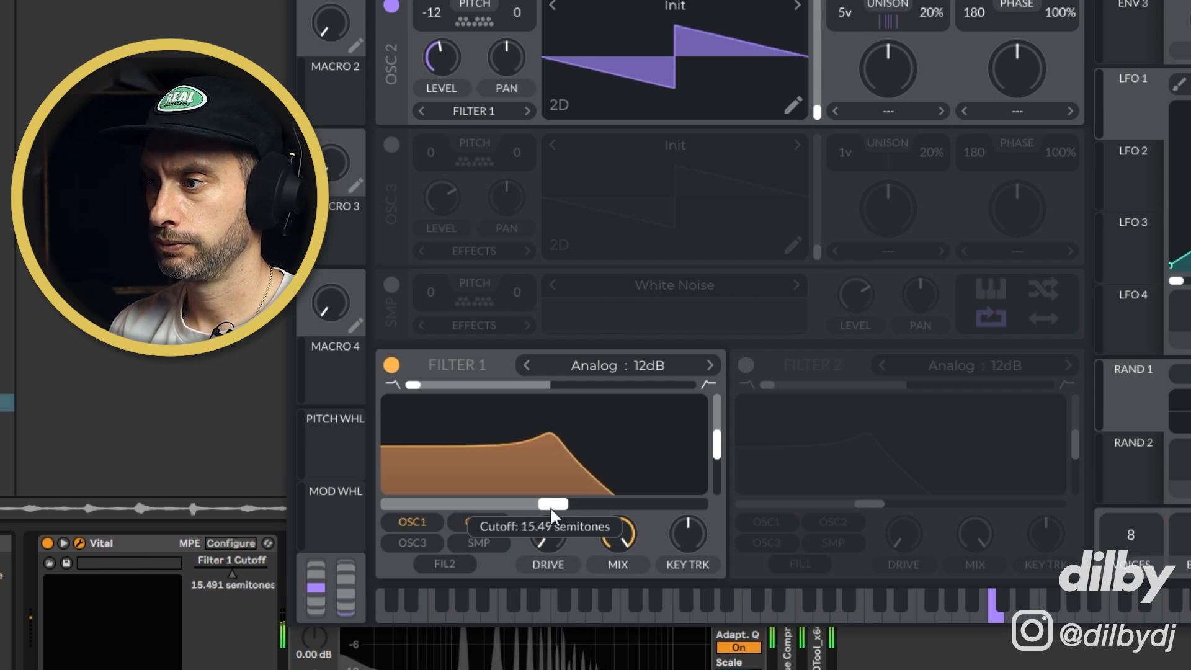
mouse_move(545, 540)
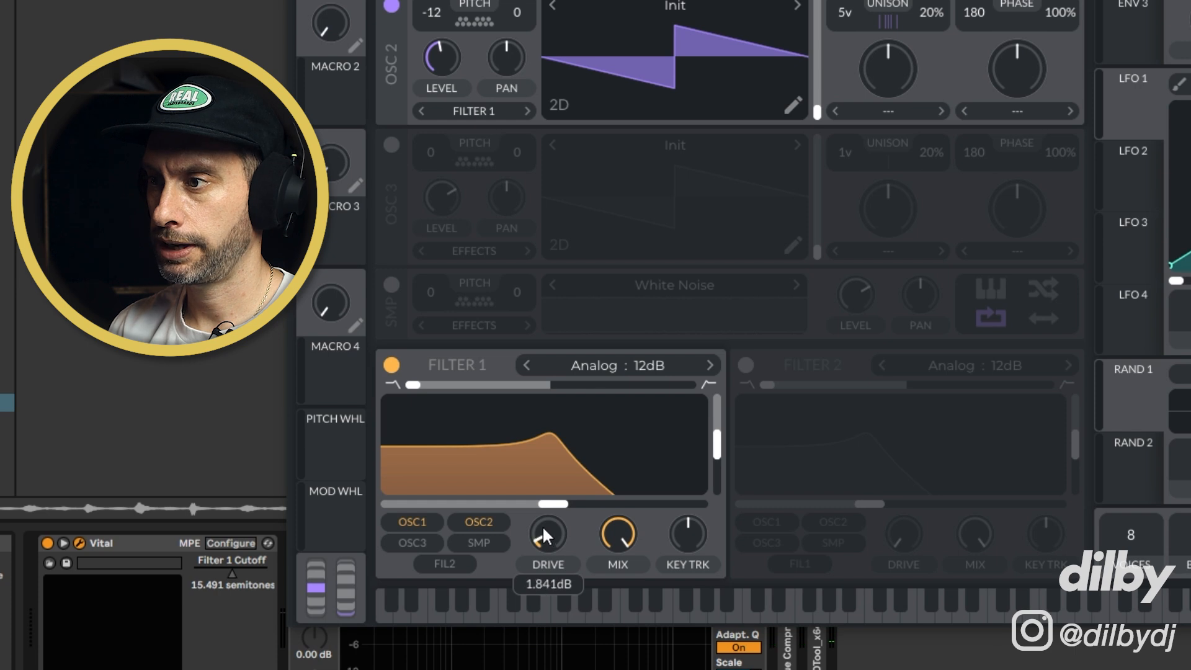
Enable the White Noise sample, route it to Filter 1 and lower its level to about 0.074
left_click(392, 285)
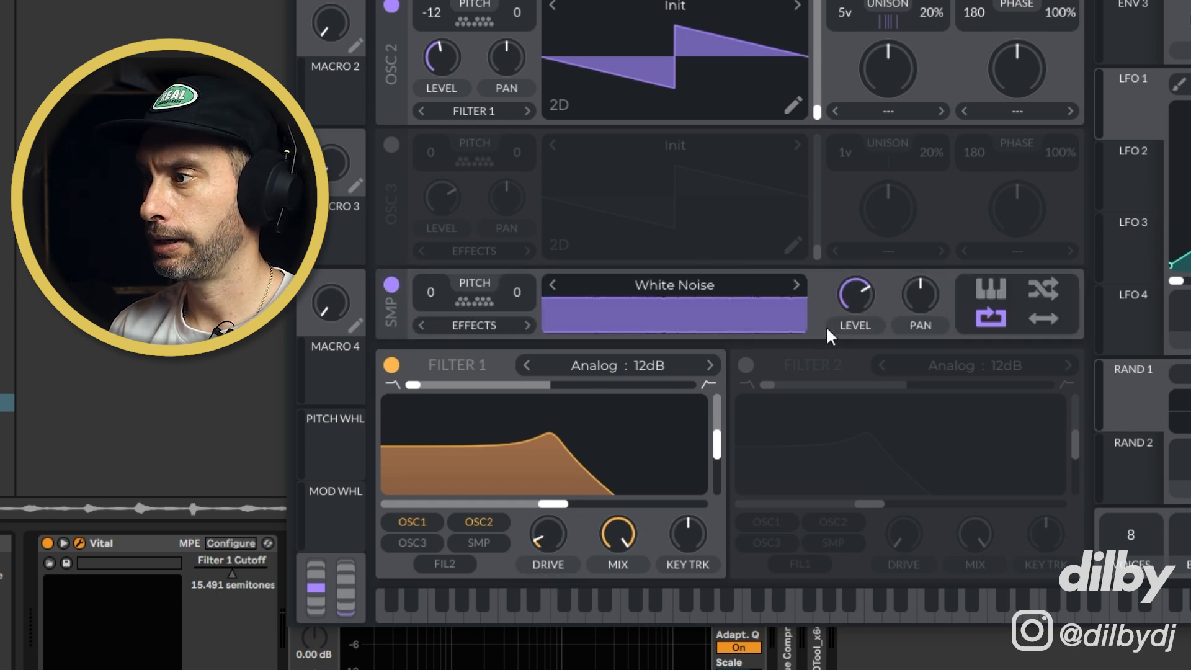
left_click(489, 326)
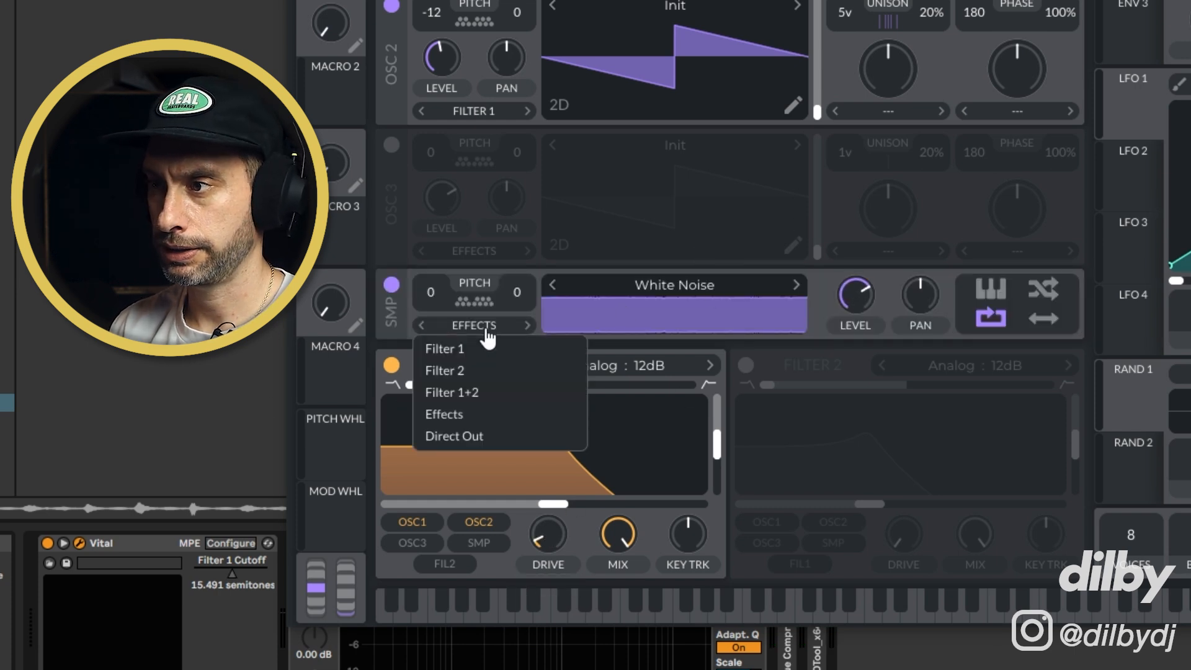
left_click(462, 370)
left_click(479, 324)
left_click(464, 345)
left_click_drag(855, 285, 839, 335)
Lower Filter 1's cutoff to about 7.73 semitones during playback, then switch Filter 1 off
key("space")
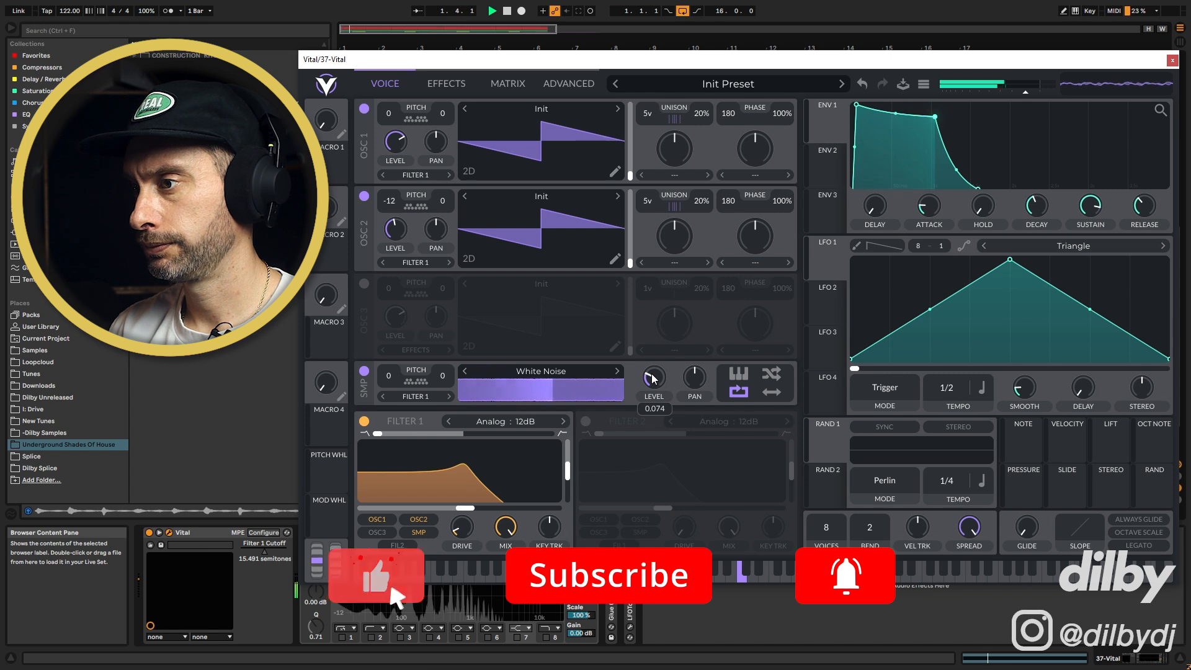
mouse_move(465, 508)
left_mouse_down()
mouse_move(525, 511)
mouse_move(458, 510)
left_mouse_up()
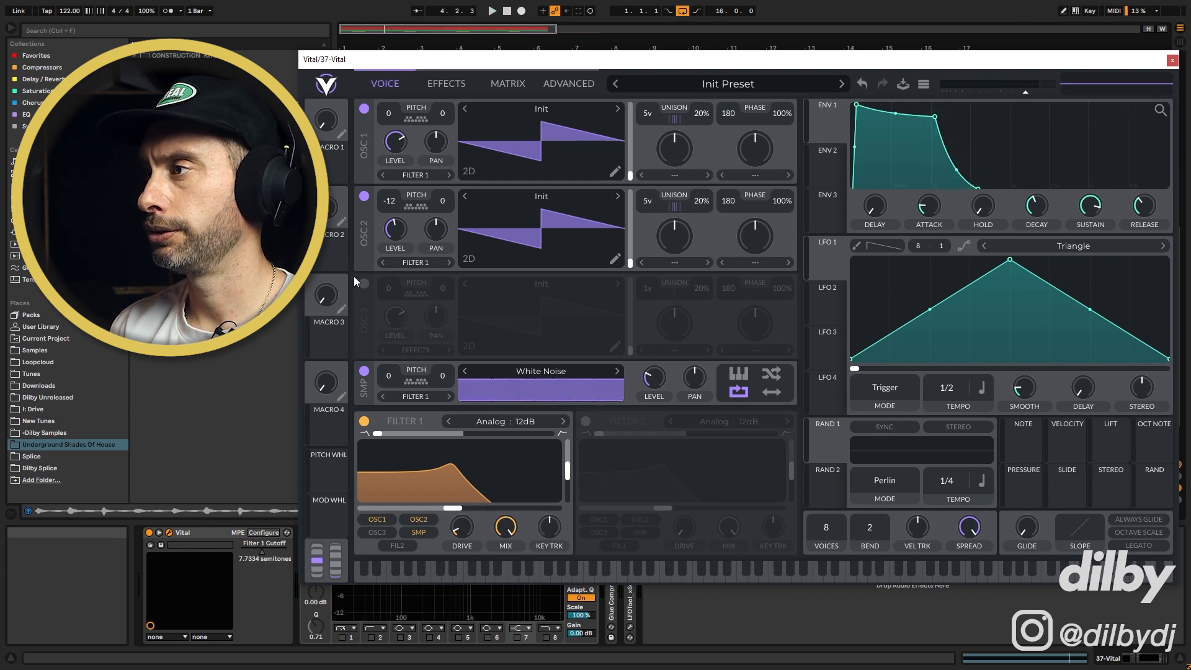
left_click(365, 423)
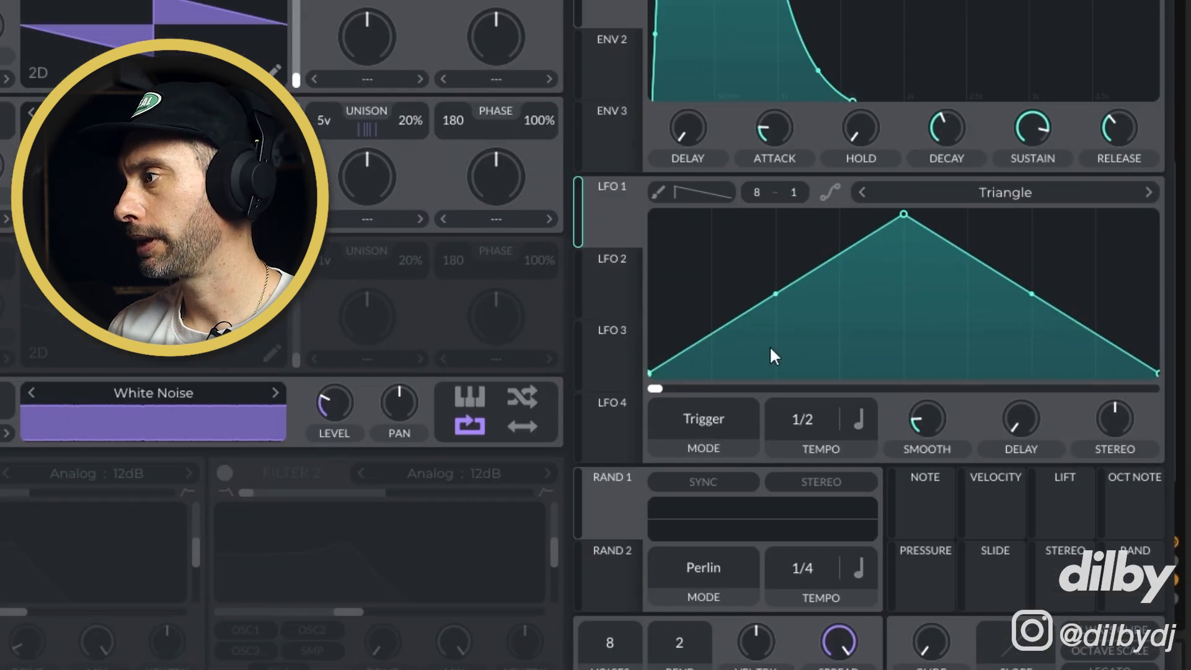
Set LFO 1 to Sync mode with a dotted 2/1 tempo and a Sin shape
left_click(726, 428)
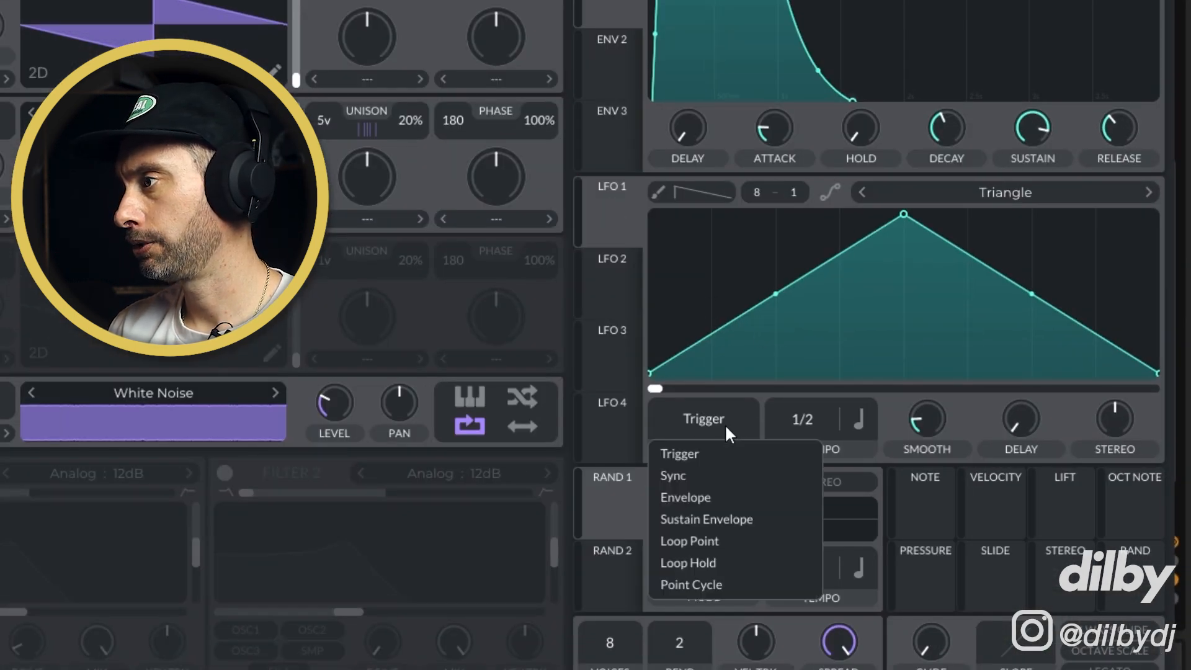
left_click(692, 470)
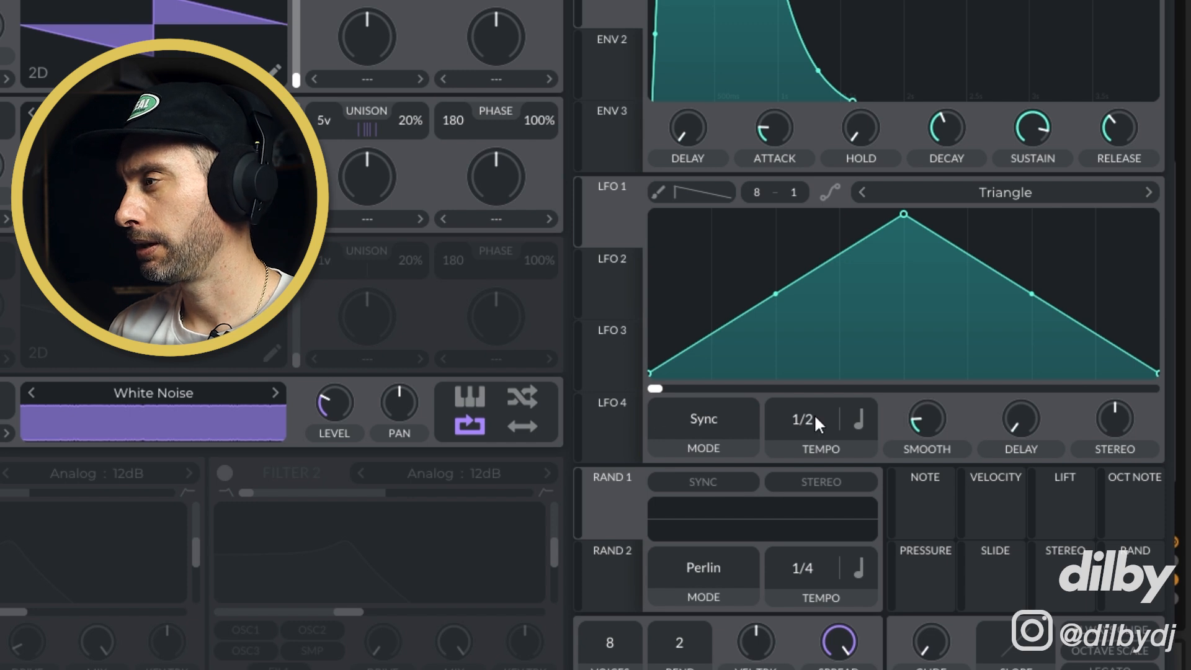
left_click(859, 420)
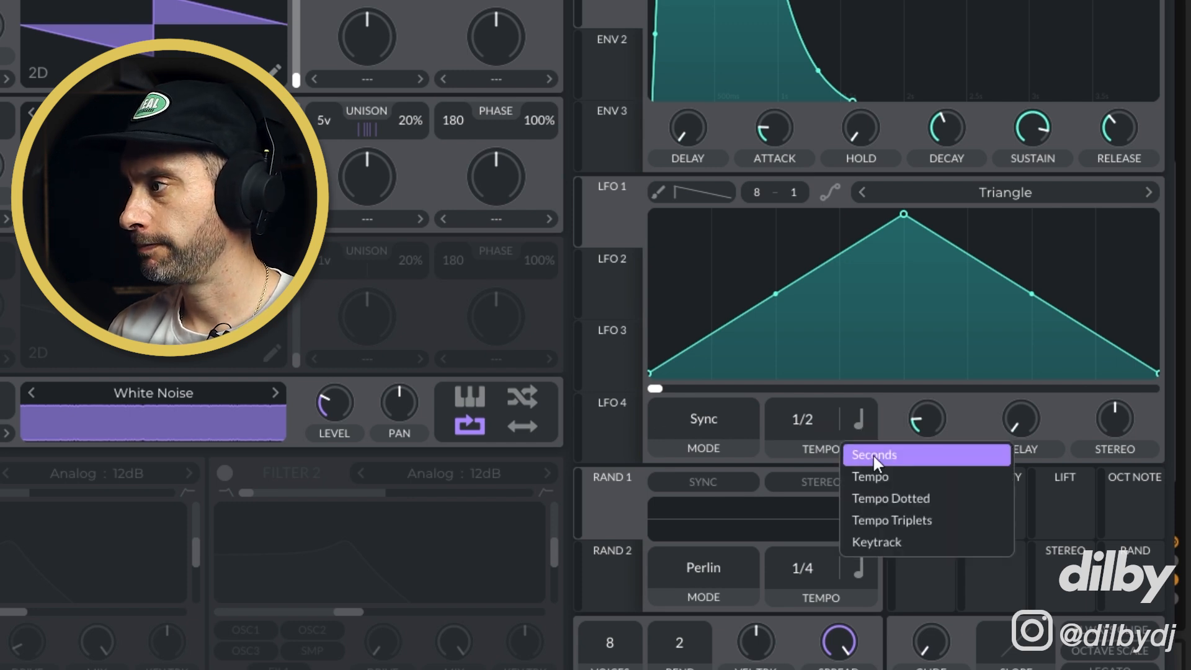
left_click(908, 498)
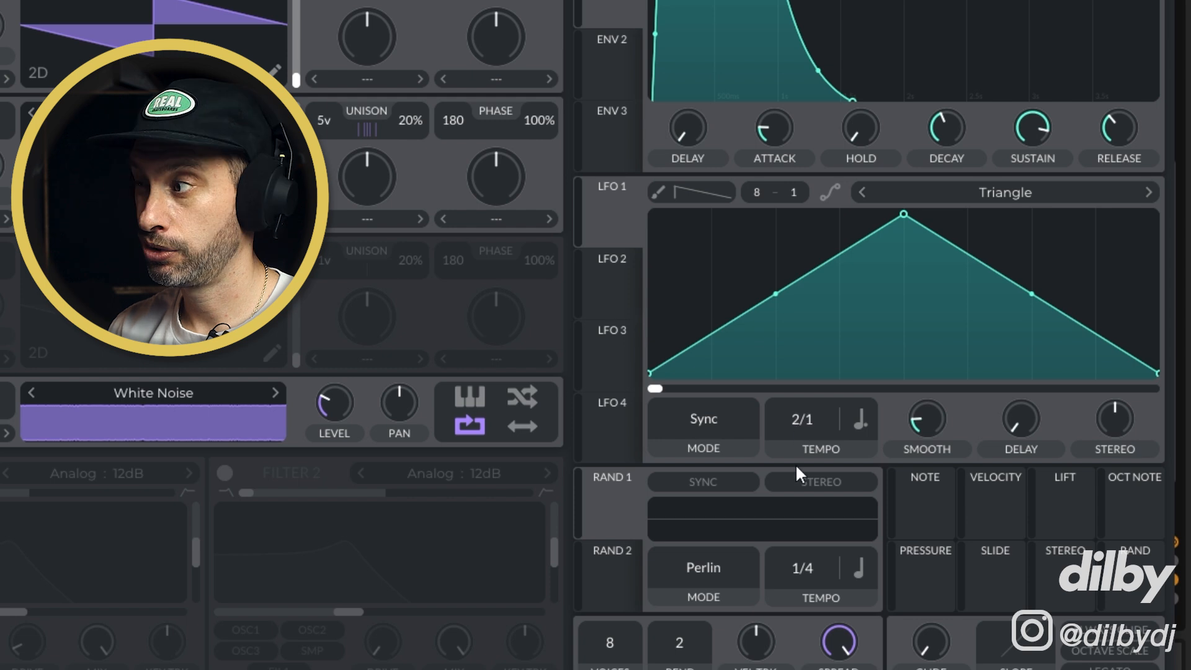
left_click(978, 186)
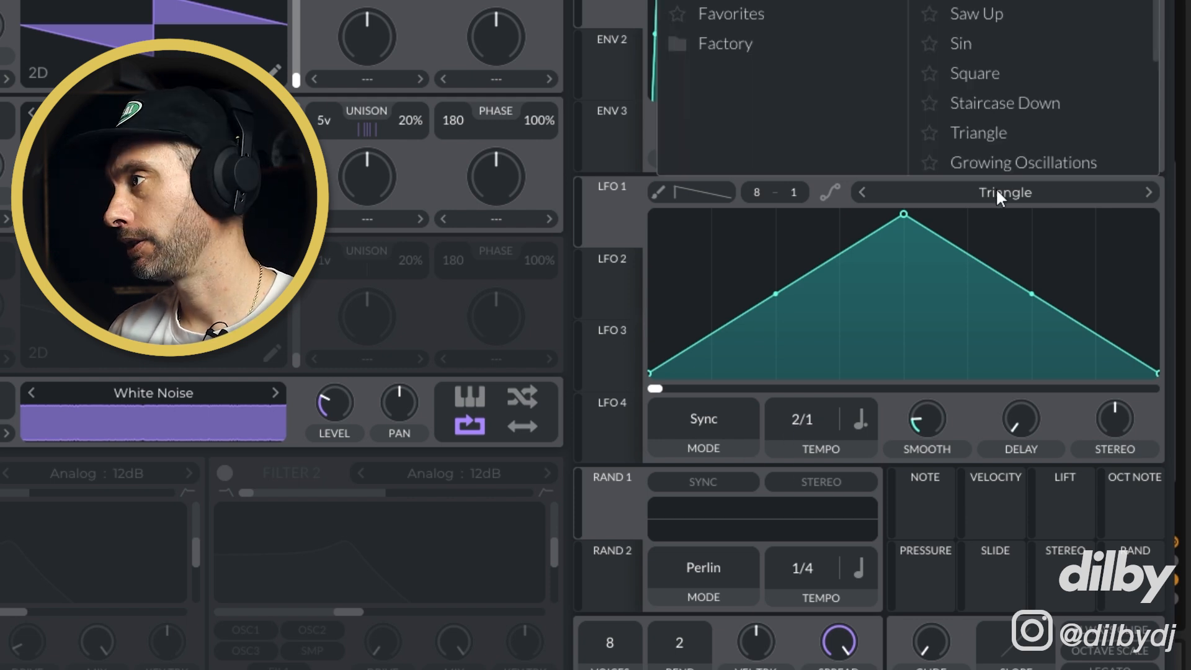
left_click(983, 42)
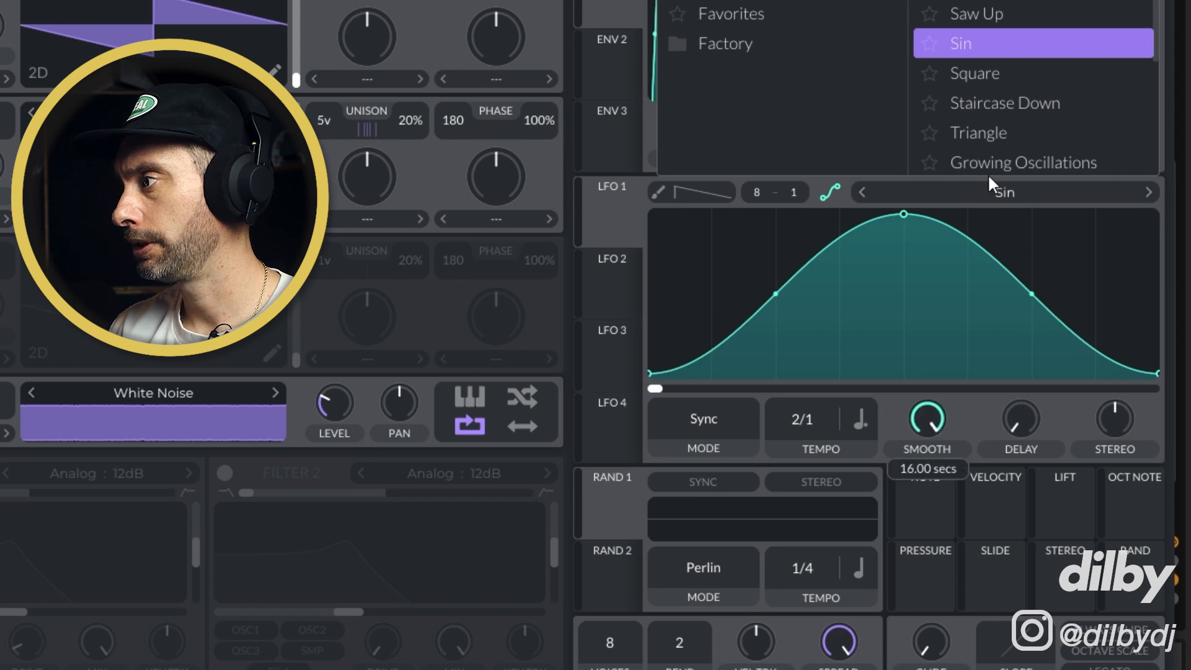
Assign LFO 1 to OSC 1's unison detune and switch OSC 2 off to audition it
left_click(609, 206)
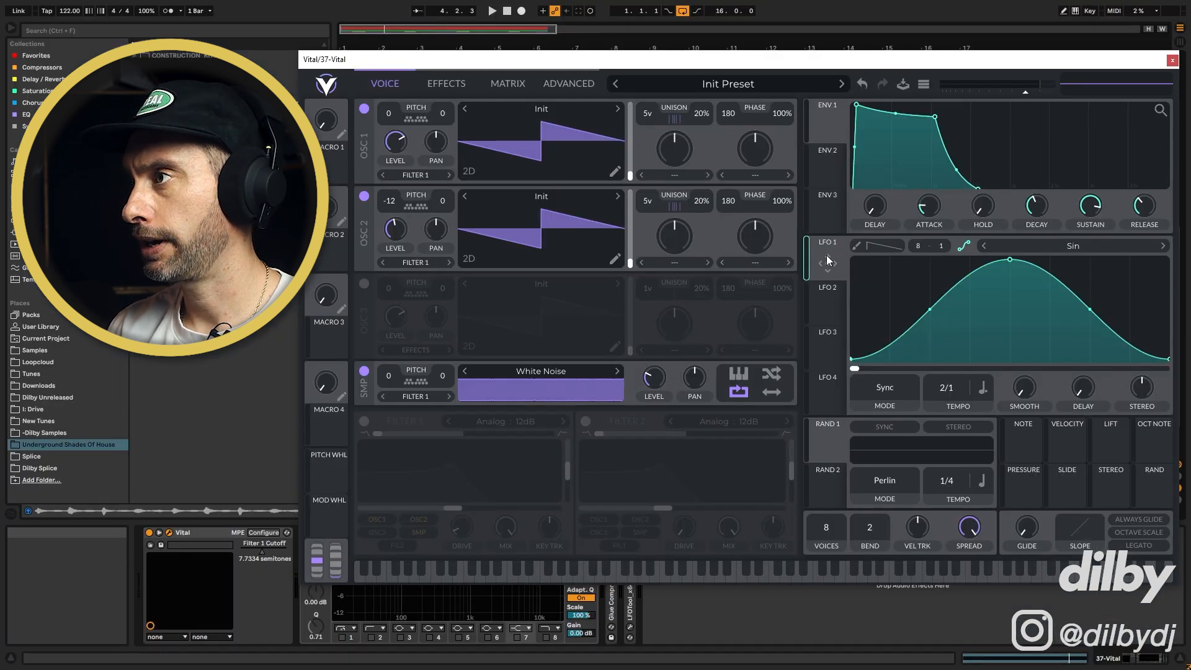
left_click_drag(828, 263, 707, 117)
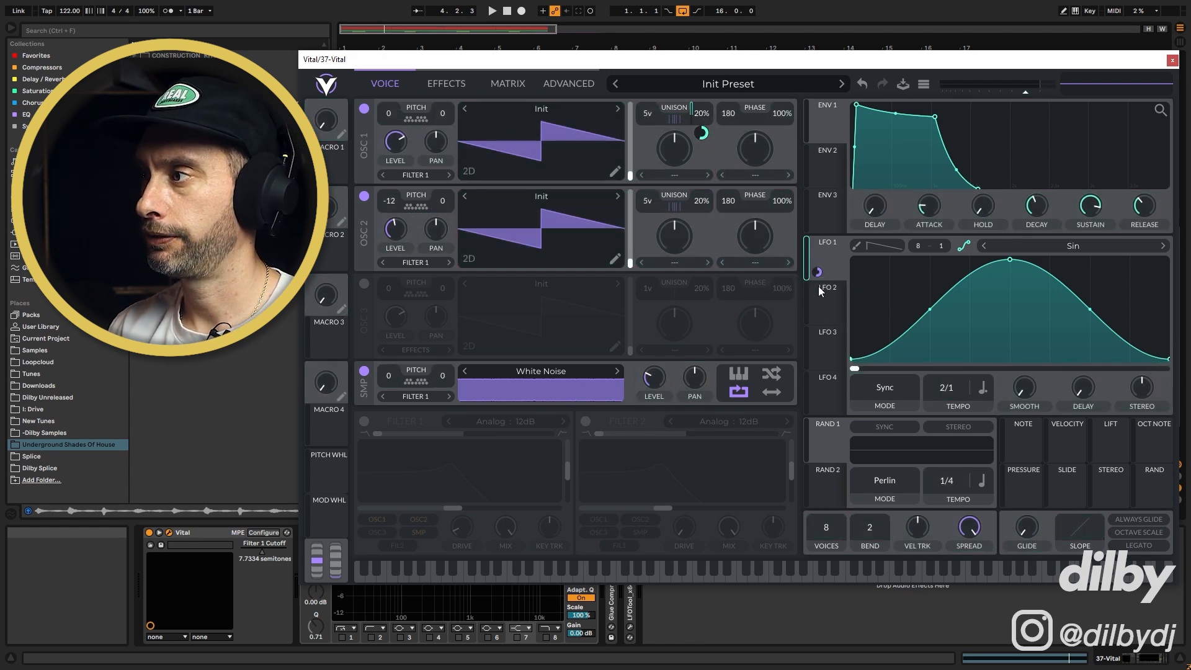
left_click(364, 197)
key("space")
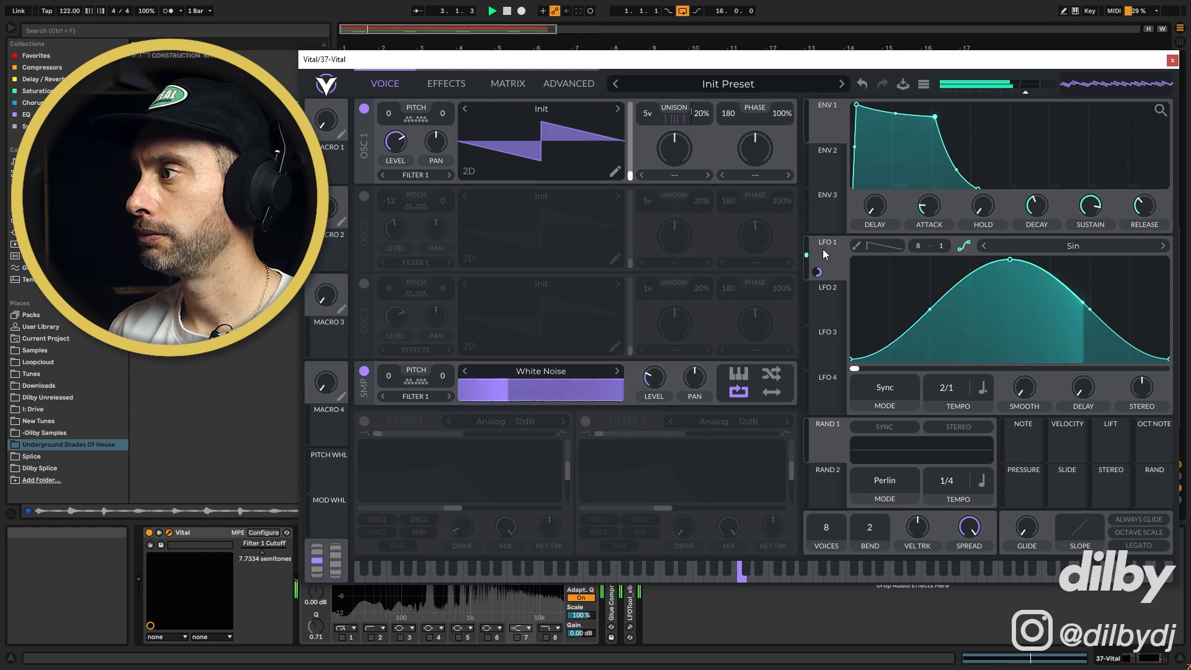
Deepen LFO 1's modulation of OSC 1's unison detune, then switch OSC 2 back on and stop playback
left_click_drag(822, 271, 675, 148)
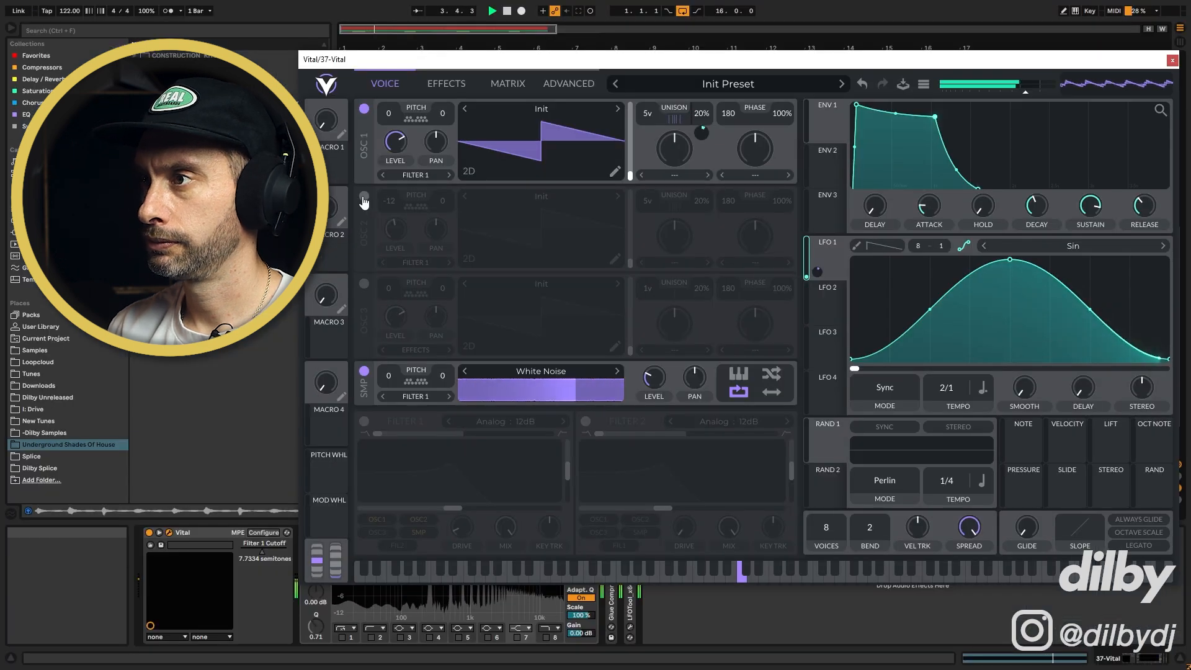
left_click(364, 198)
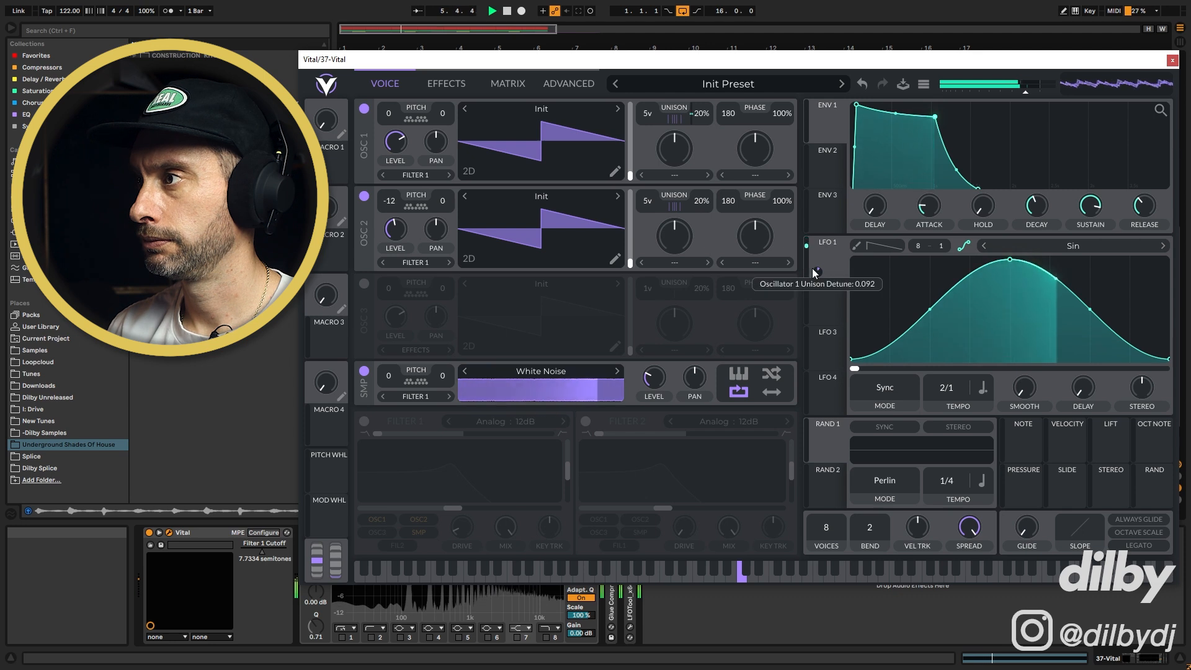
key("space")
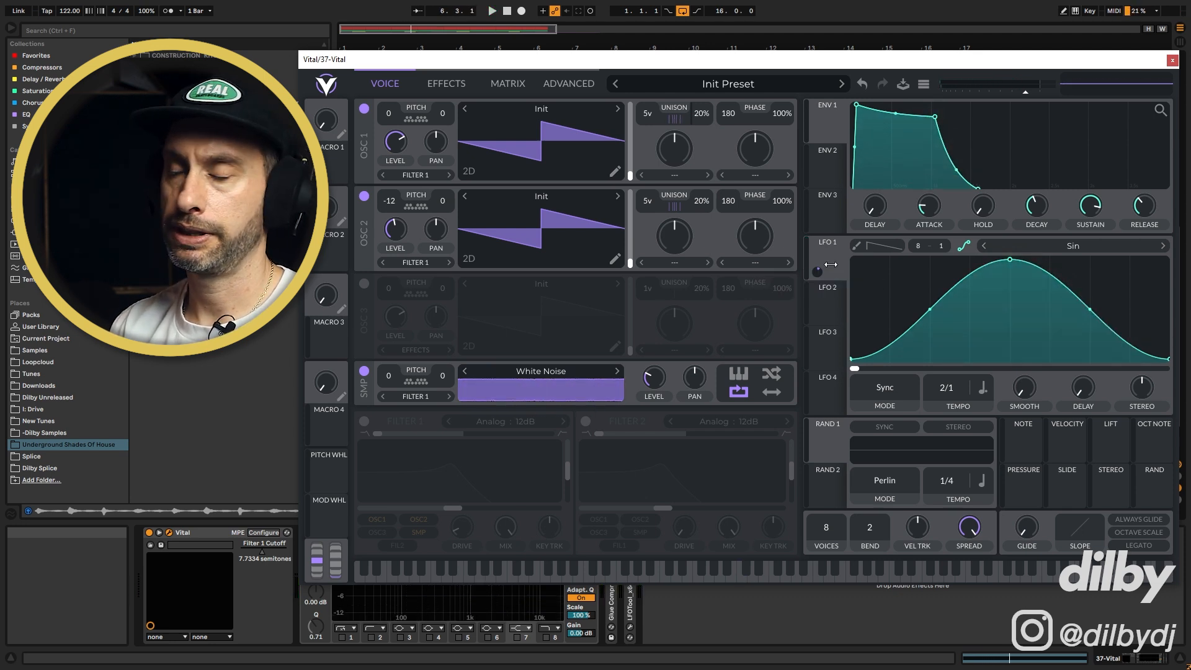
Re-enable Filter 1 and raise its cutoff to about 11.22 semitones while playing
left_click(364, 422)
key("space")
left_click_drag(456, 512, 461, 512)
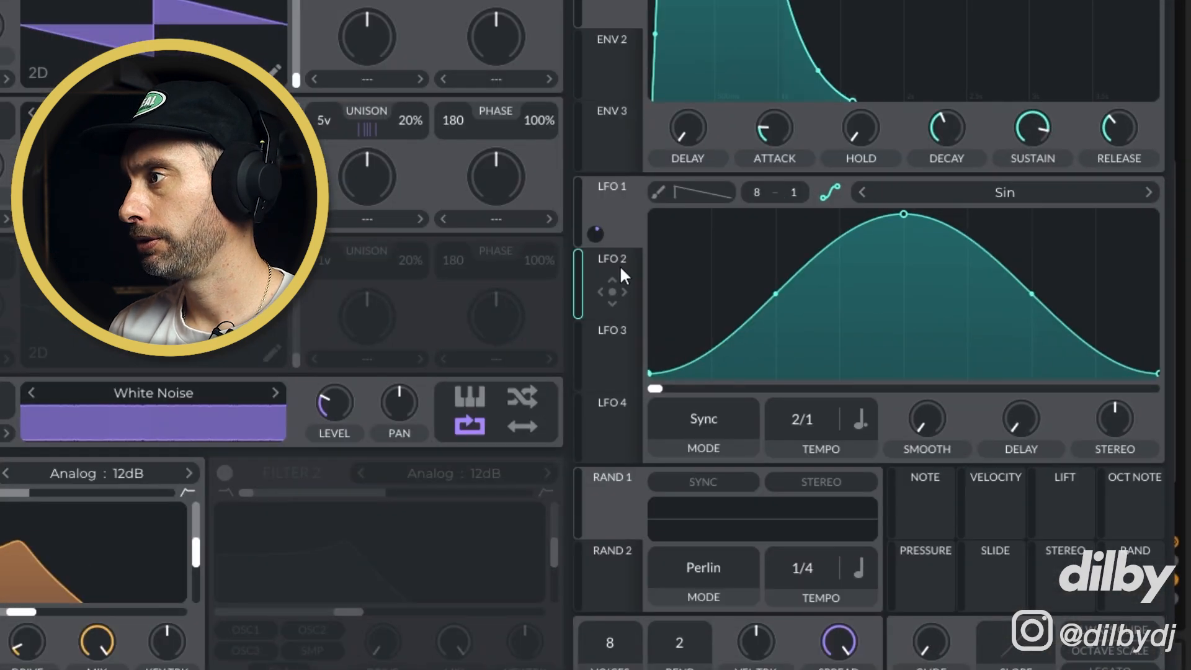
Set LFO 2 to a Sin shape in Sync mode with a triplet tempo of 1/1
left_click(833, 291)
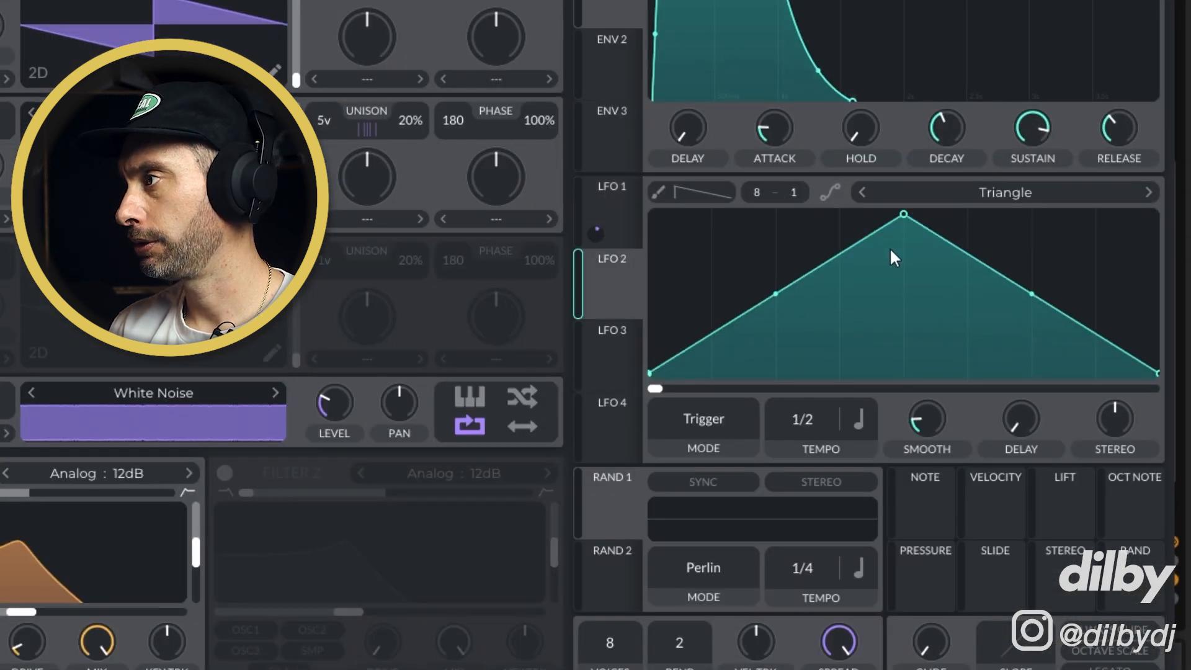
left_click(1149, 193)
left_click(703, 419)
left_click(698, 475)
left_click(858, 420)
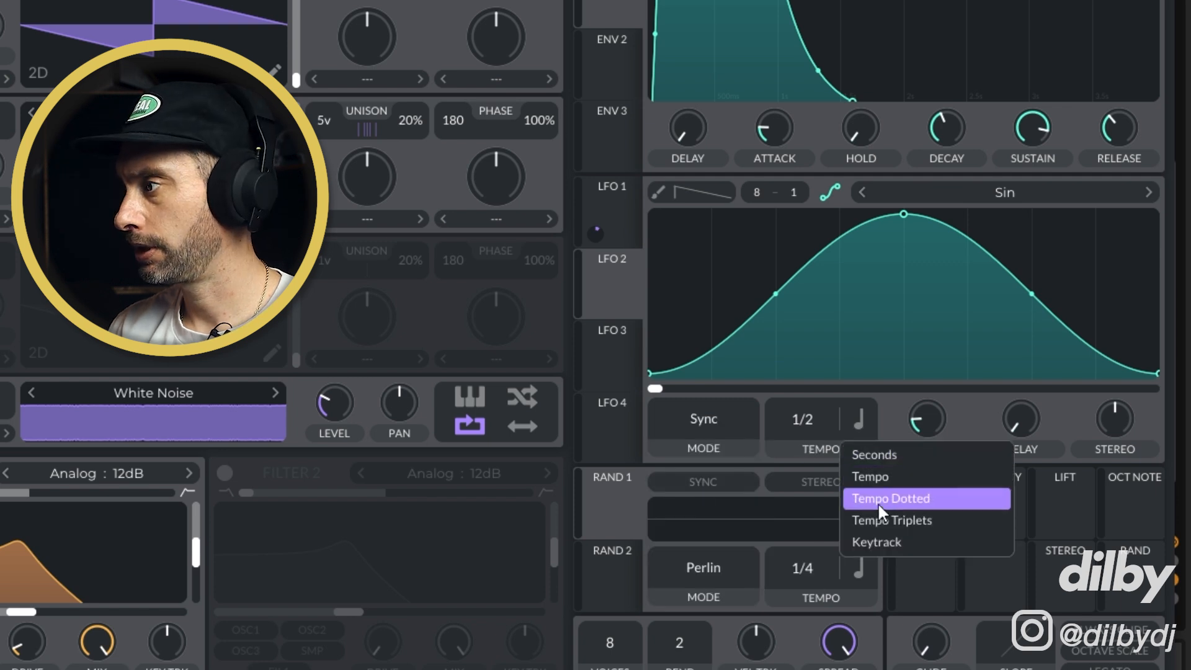
left_click(906, 520)
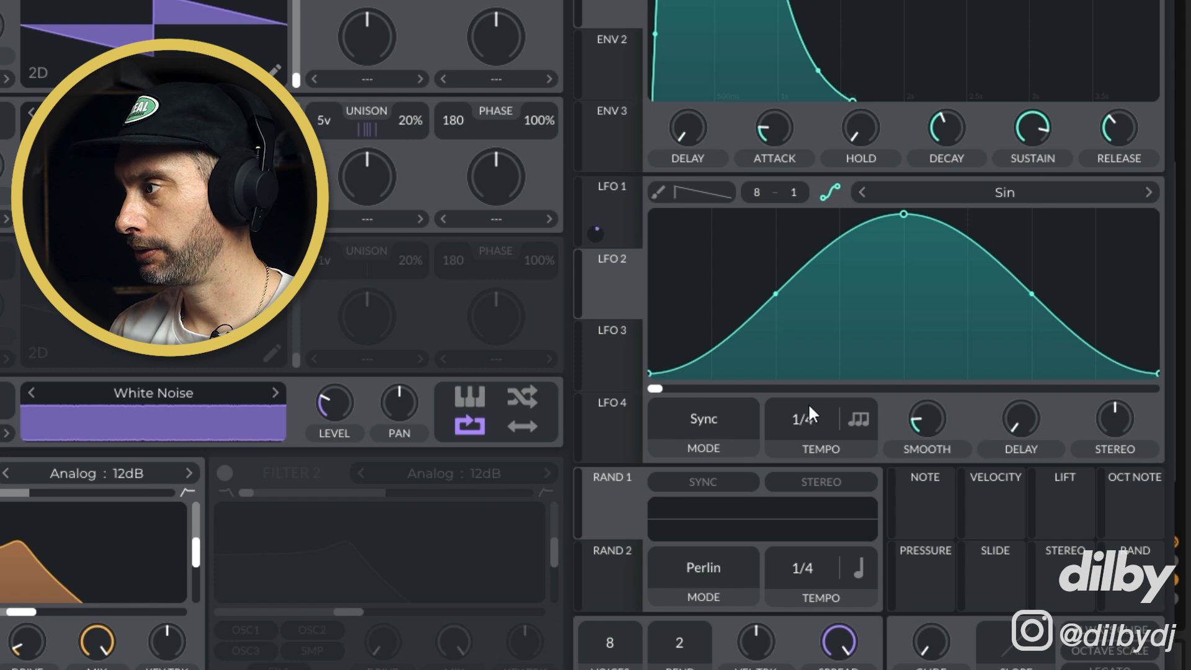
left_click_drag(809, 489, 847, 400)
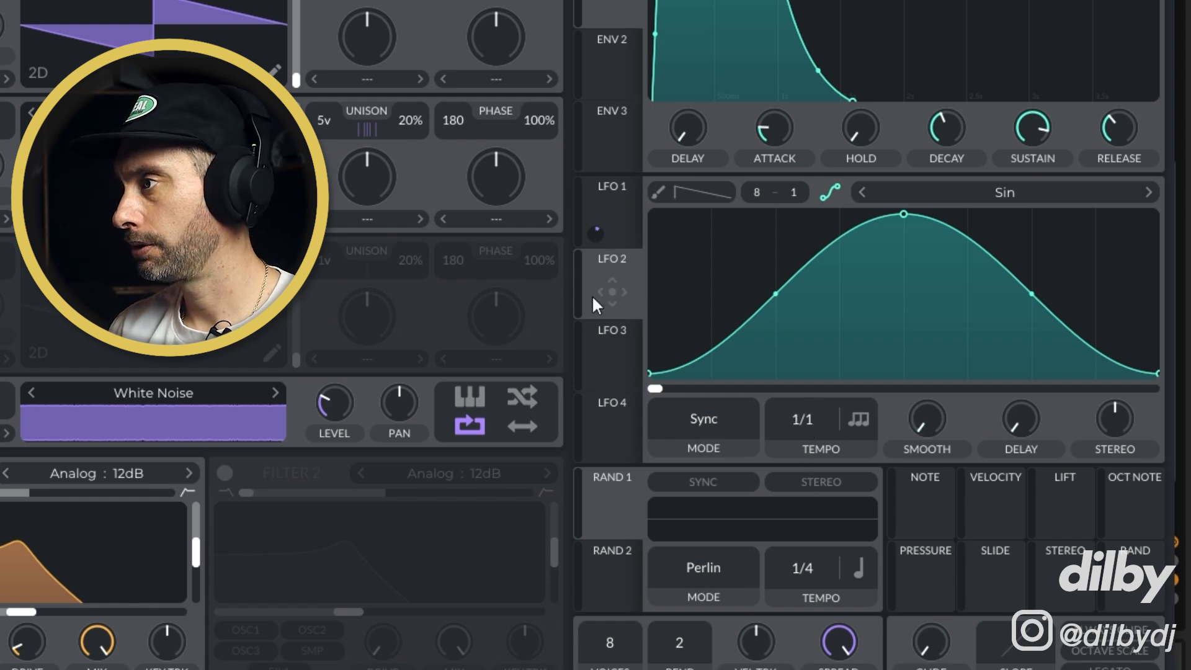
Route LFO 2 to Filter 1's cutoff and adjust its modulation depth while auditioning
left_click_drag(612, 292, 459, 494)
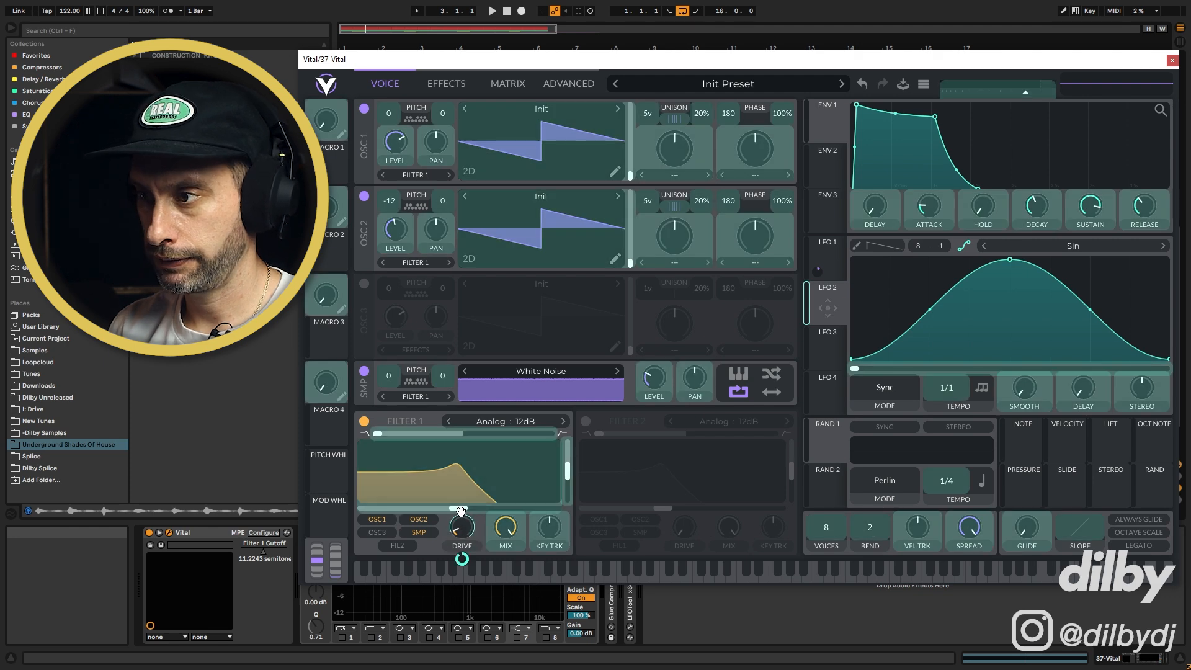
key("space")
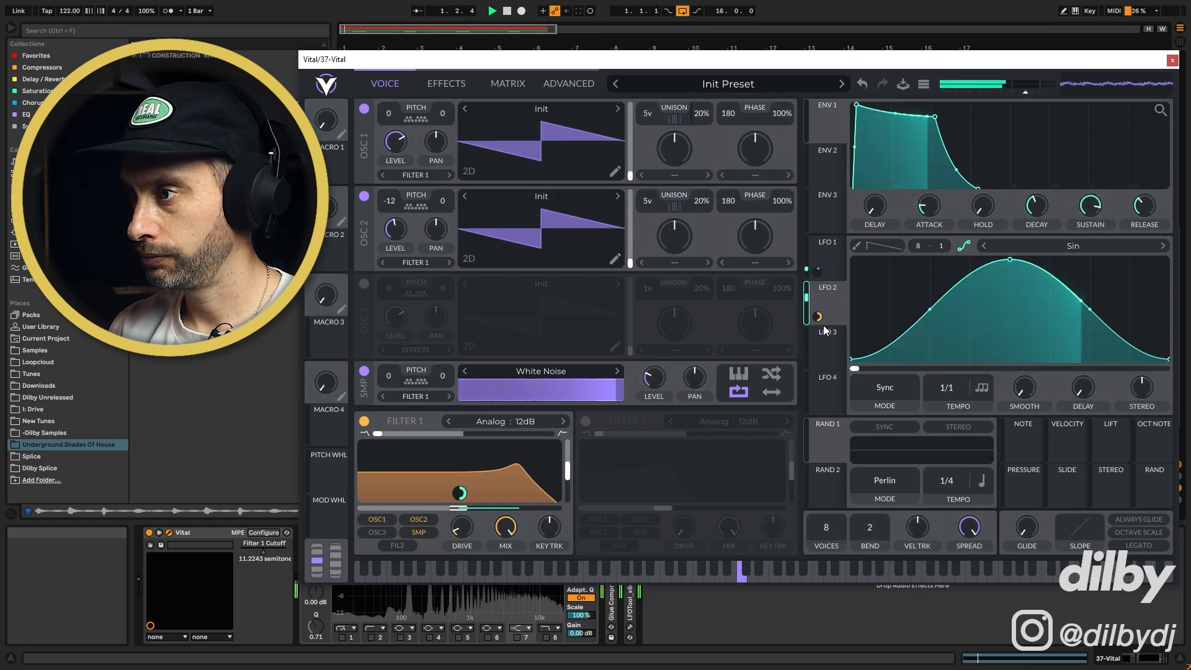
left_click_drag(818, 317, 818, 348)
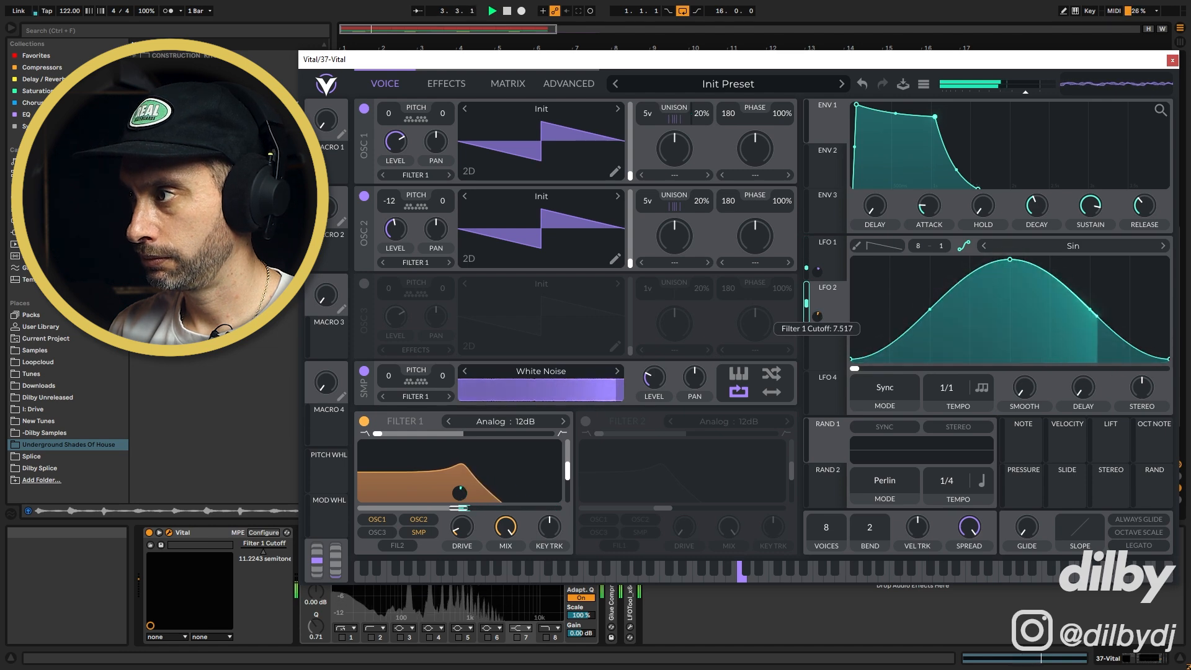
key("space")
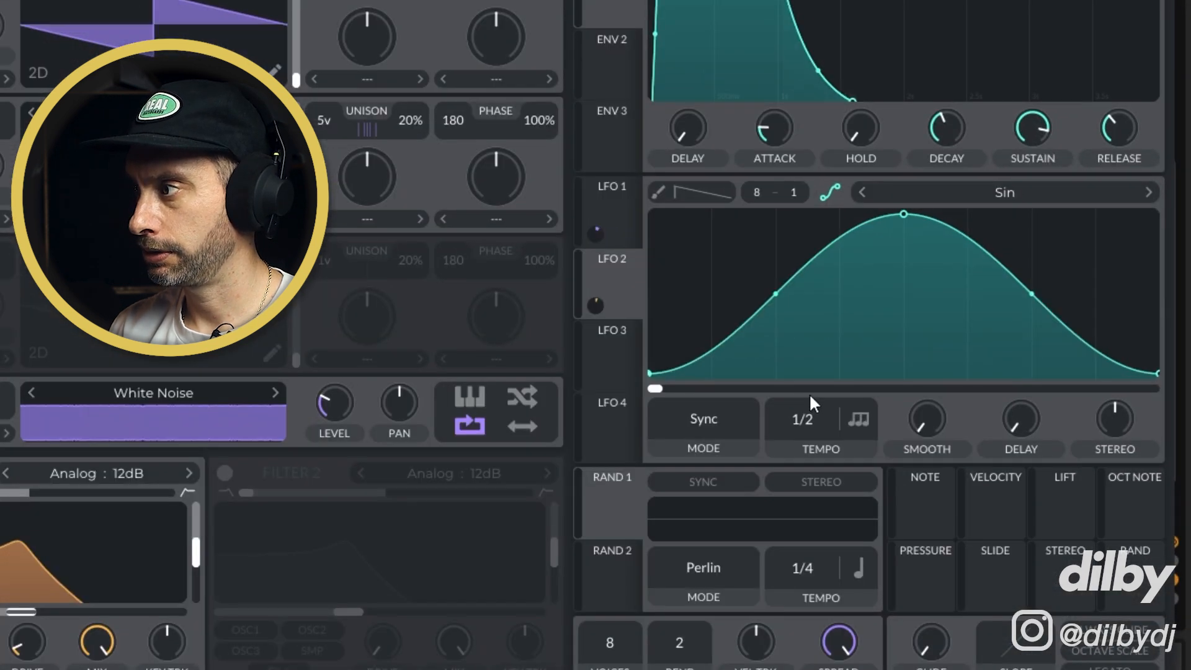
Set LFO 2's tempo to 4/1 and restart playback
left_click_drag(810, 396, 796, 487)
key("space")
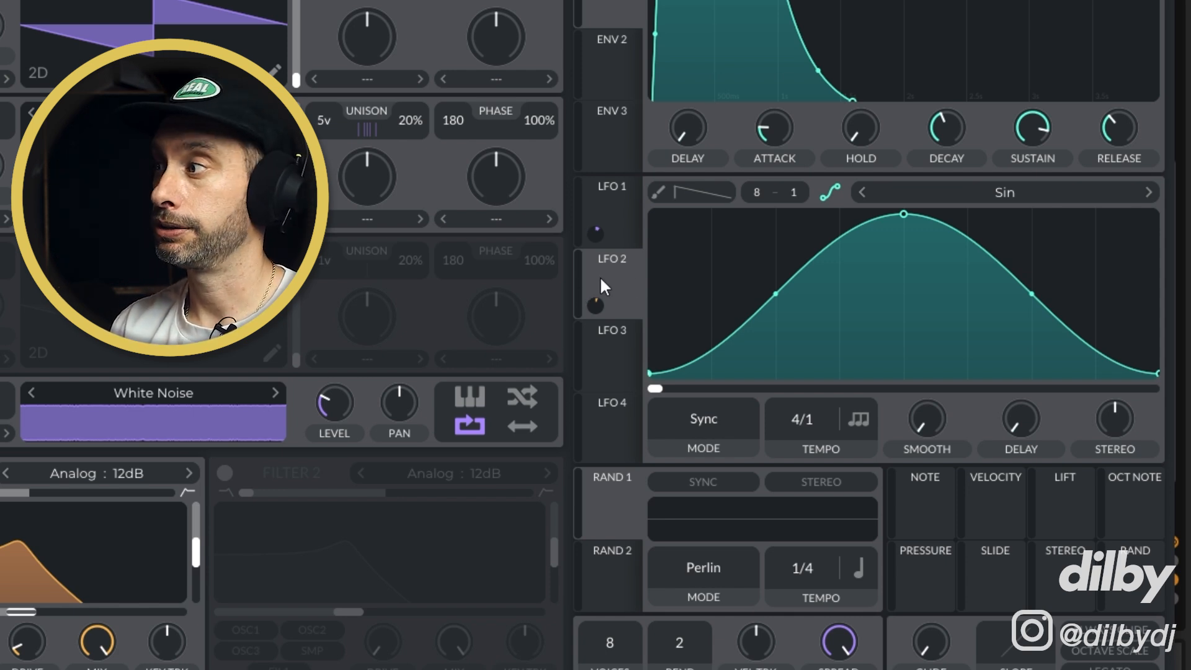
Set LFO 1's dotted tempo to 1/1 and resume playback
left_click(600, 198)
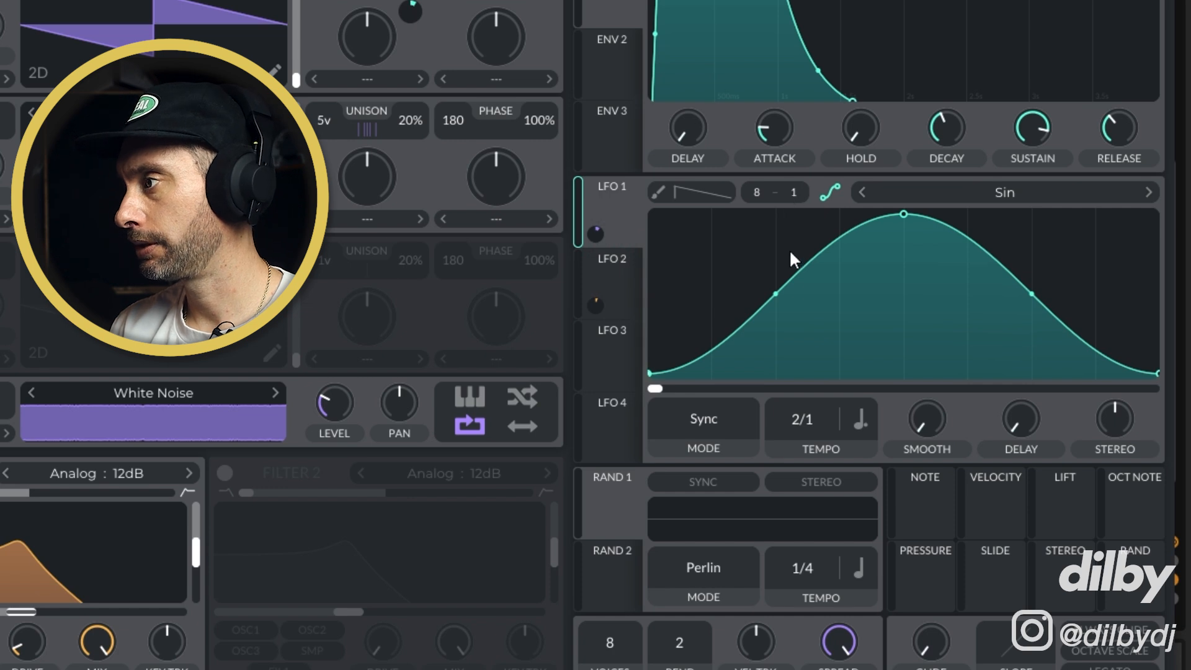
left_click_drag(811, 393, 811, 402)
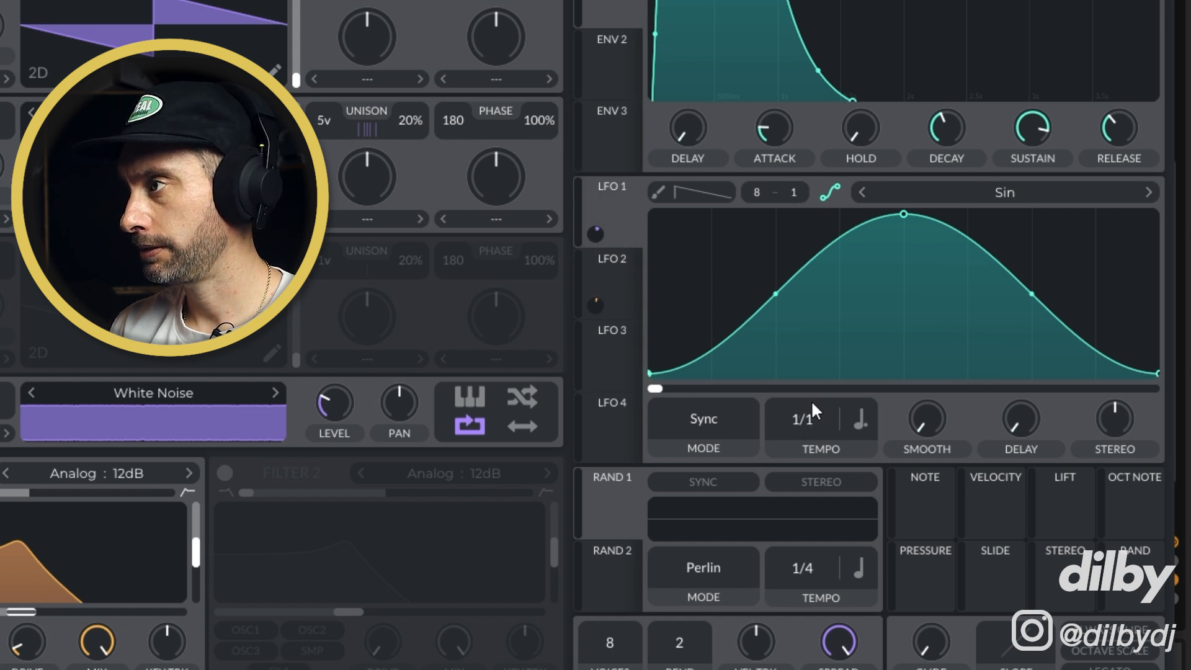
mouse_move(599, 228)
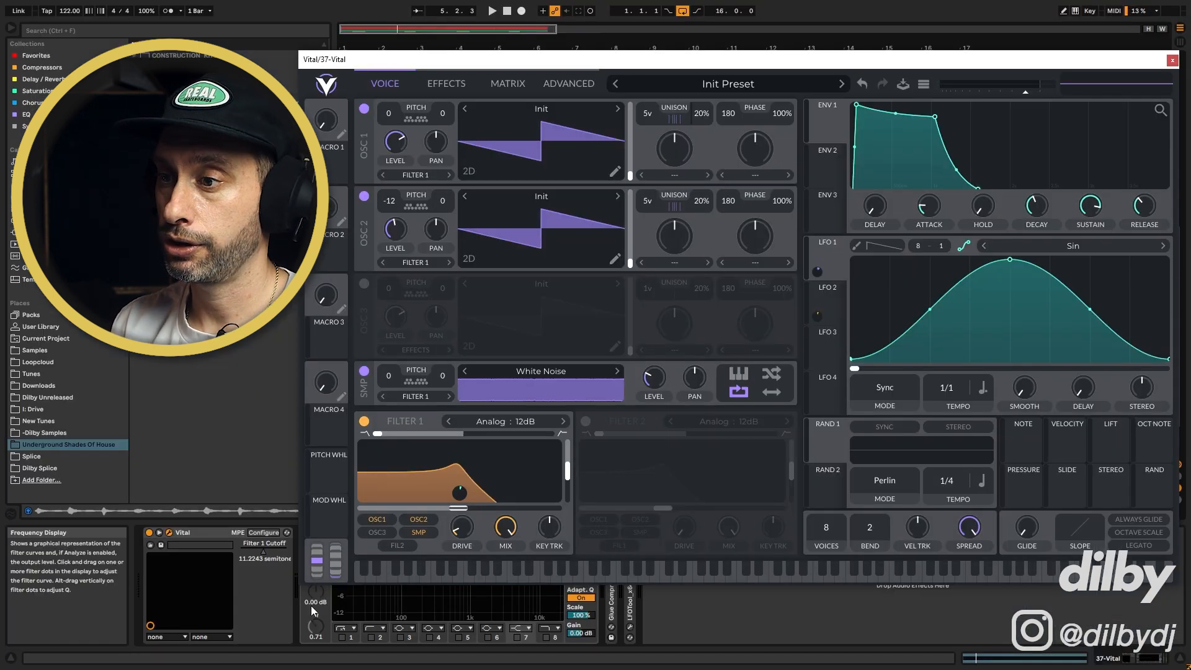
key("space")
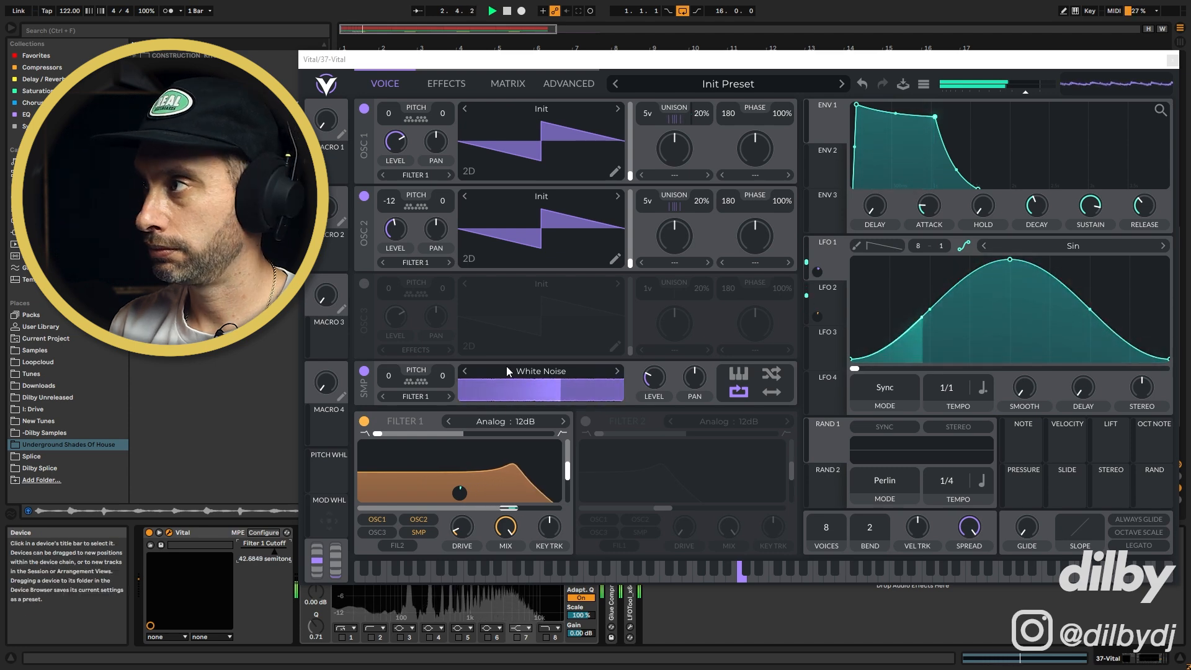
Close the Vital window and enable EQ Eight's band 2 low cut at 200 Hz
left_click(1172, 62)
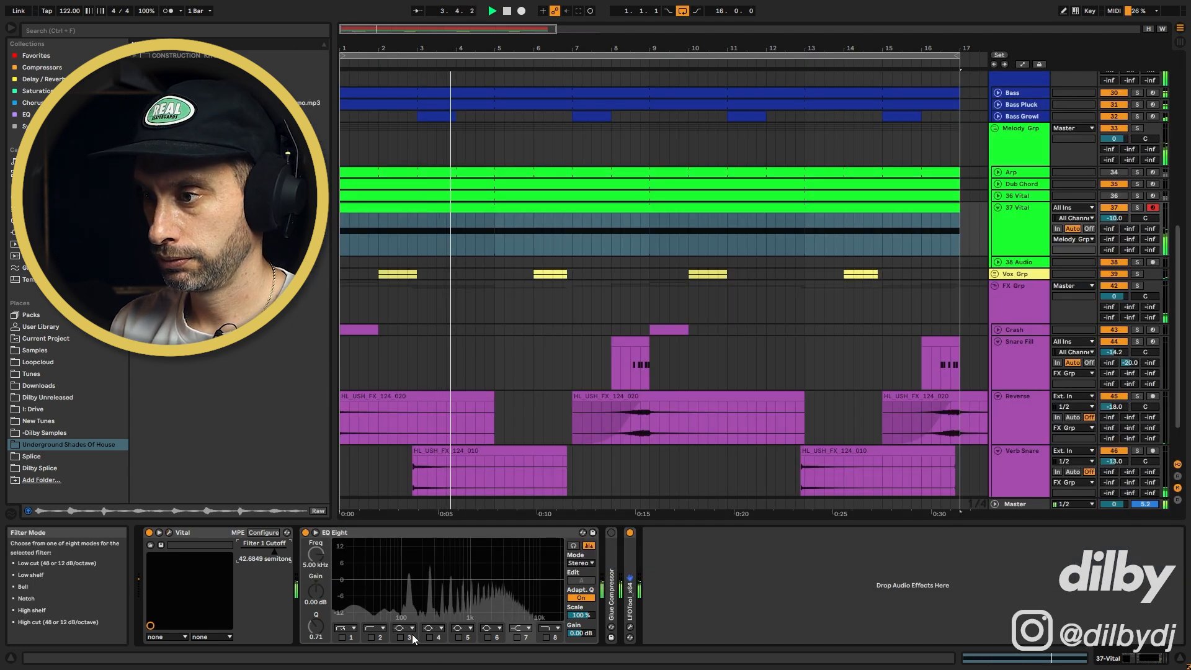
left_click(371, 637)
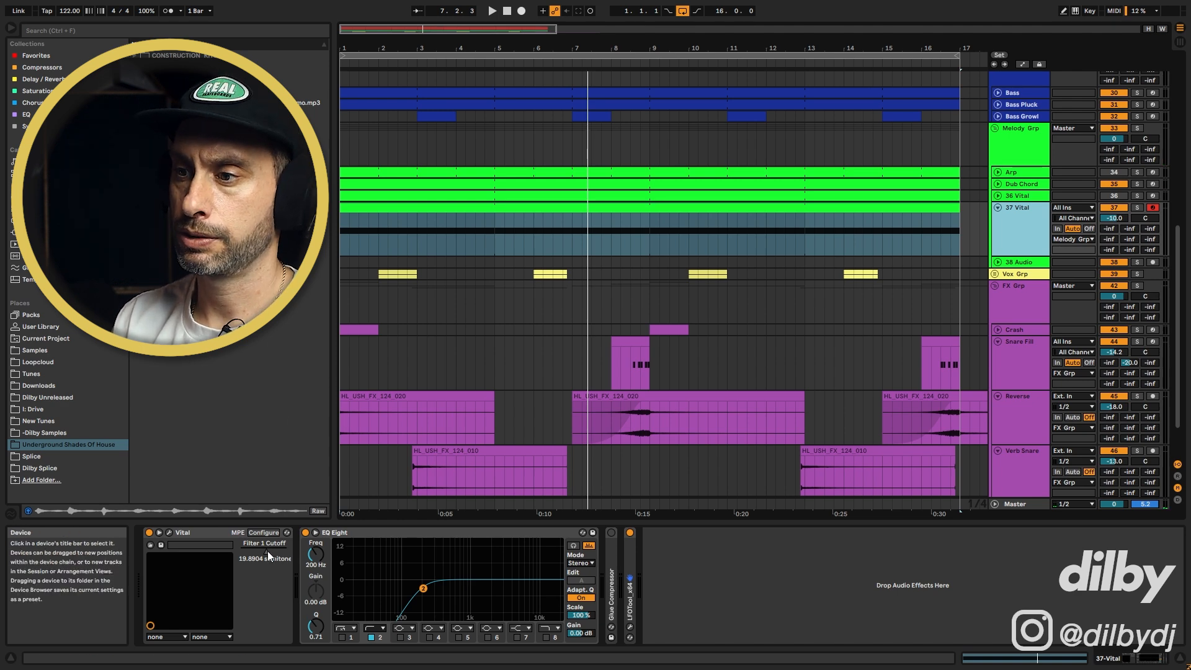
Set Vital's Filter 1 Cutoff to about -8.16 semitones and show the automation lanes while auditioning
left_click_drag(268, 551, 257, 551)
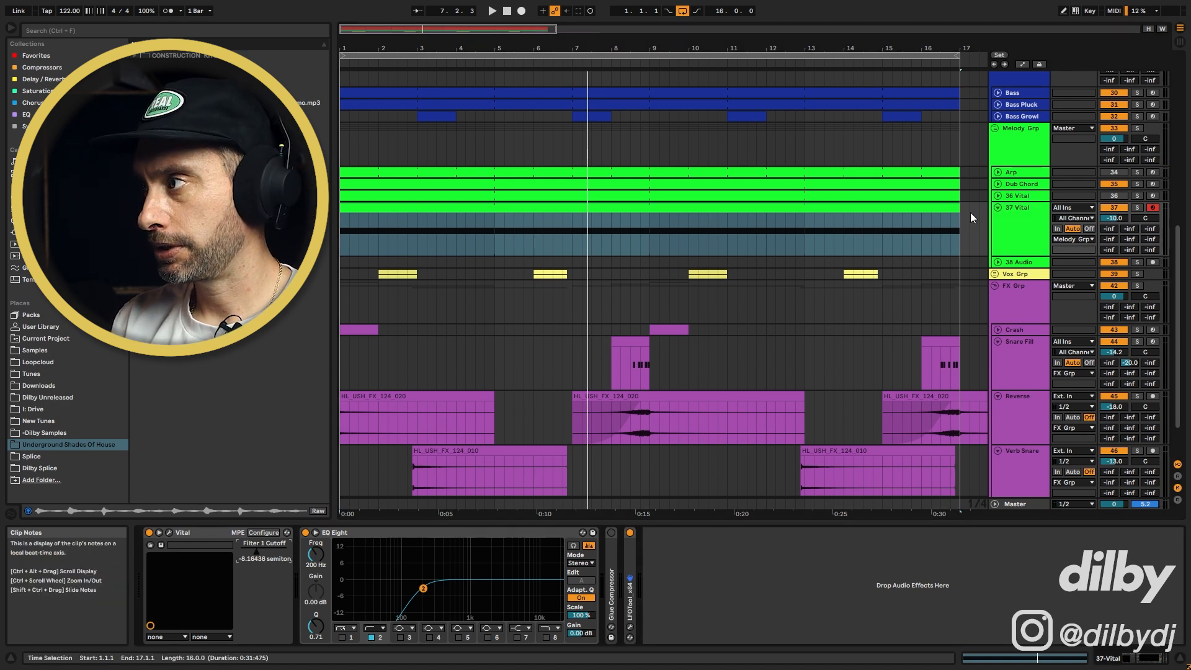
key("a")
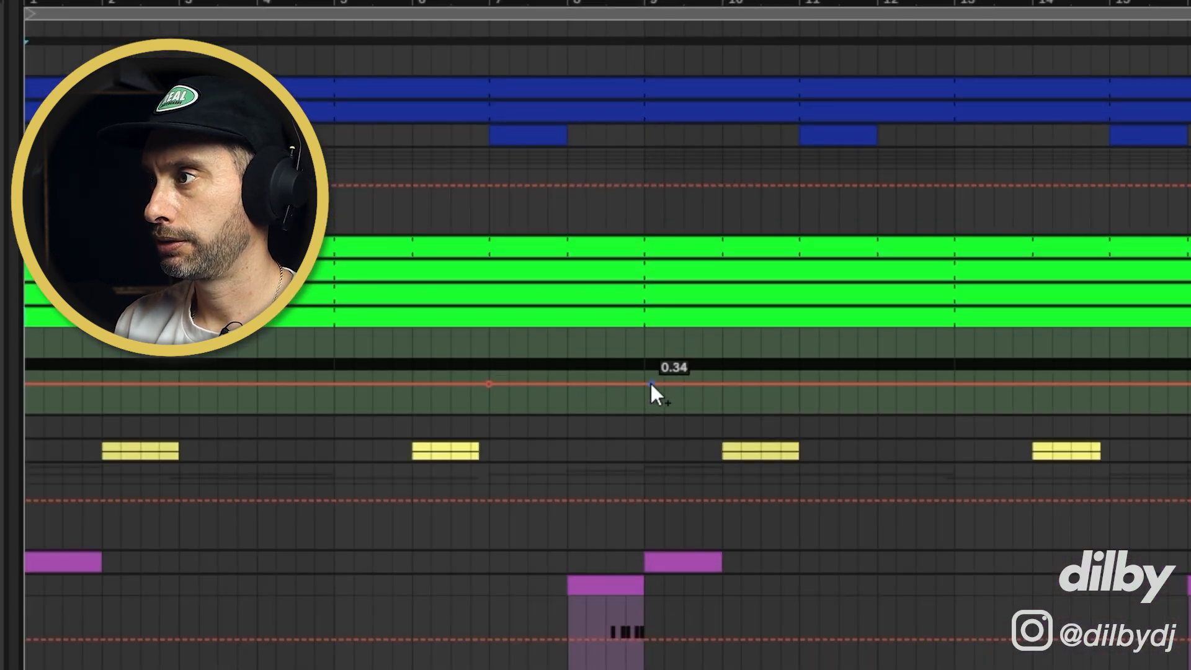
left_click_drag(632, 379, 612, 351)
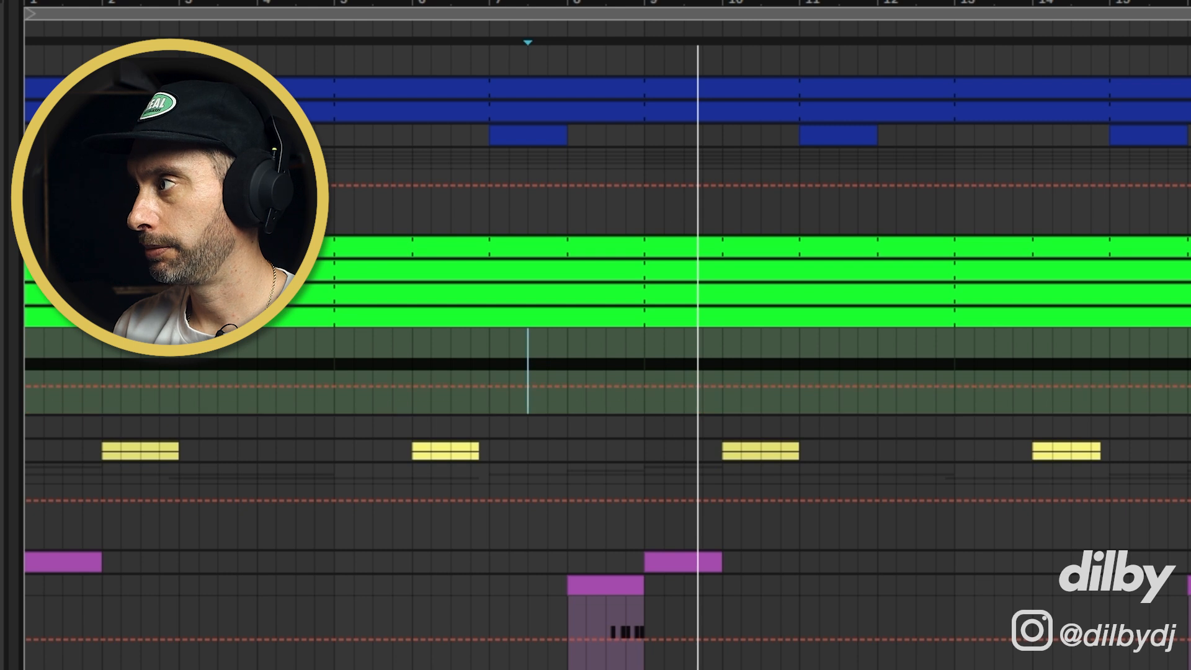
key("space")
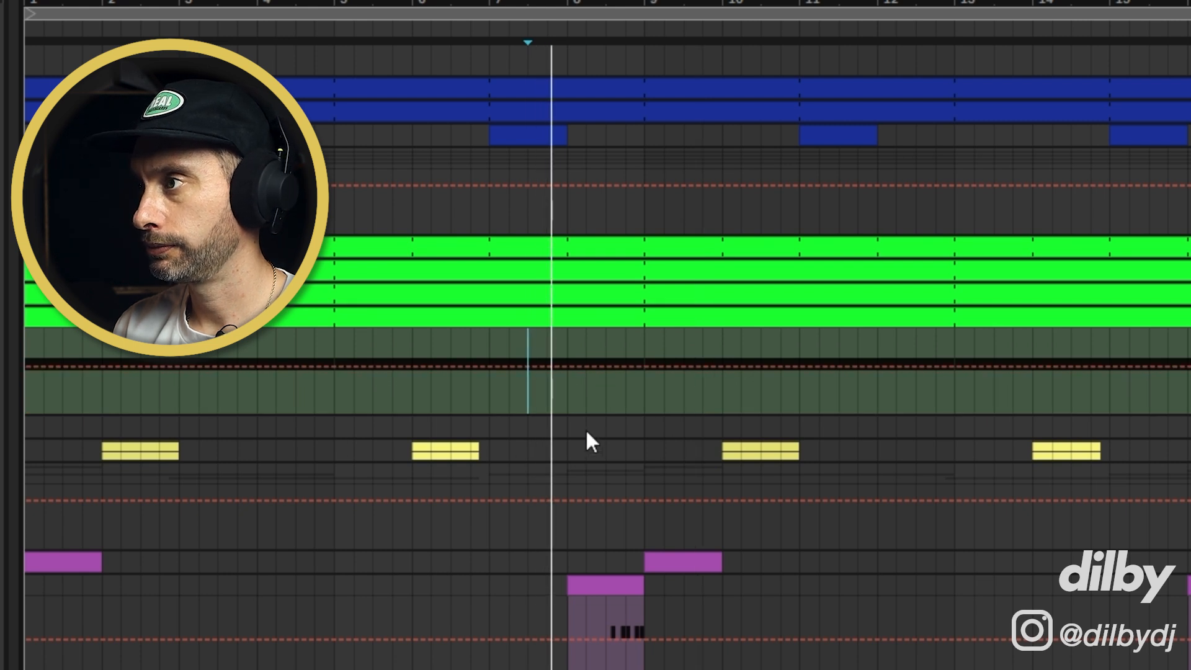
left_click(947, 367)
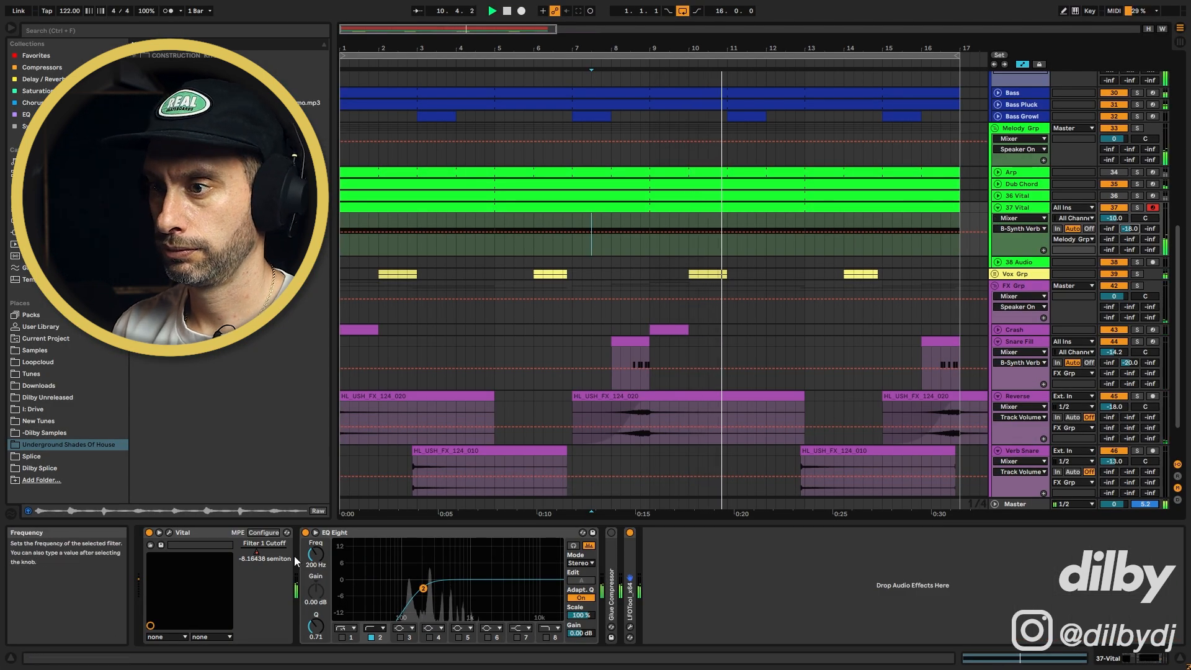
key("space")
Fold the 37 Vital track and open its clip in the MIDI note editor
left_click(1016, 211)
key("Left")
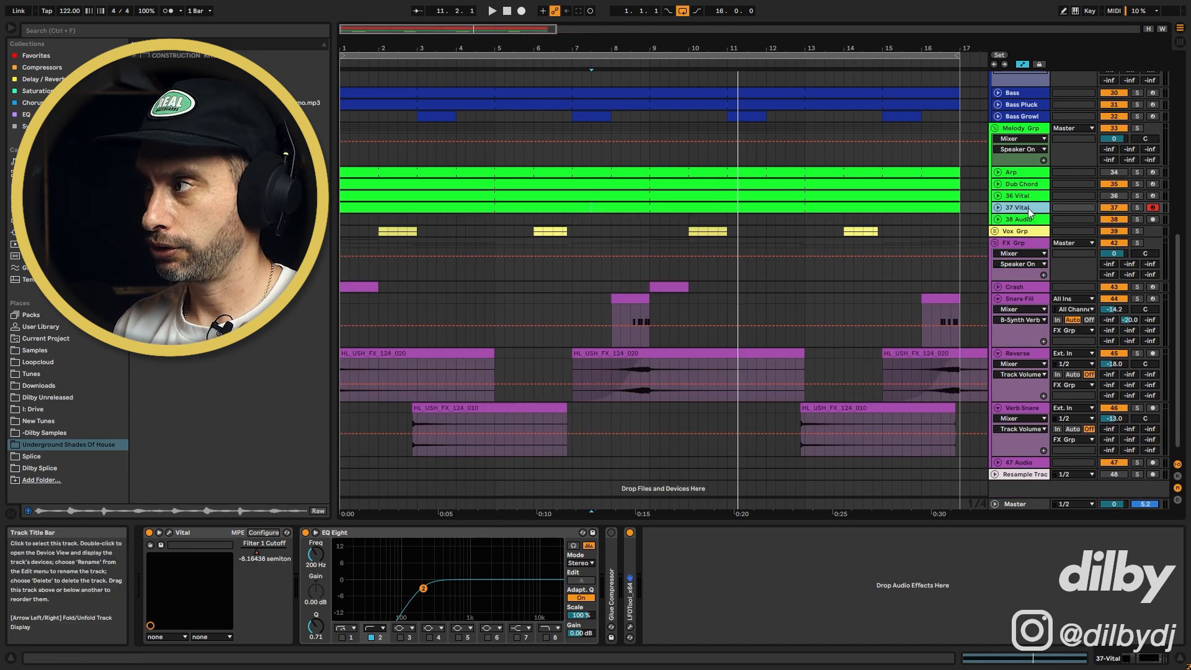
double_click(931, 206)
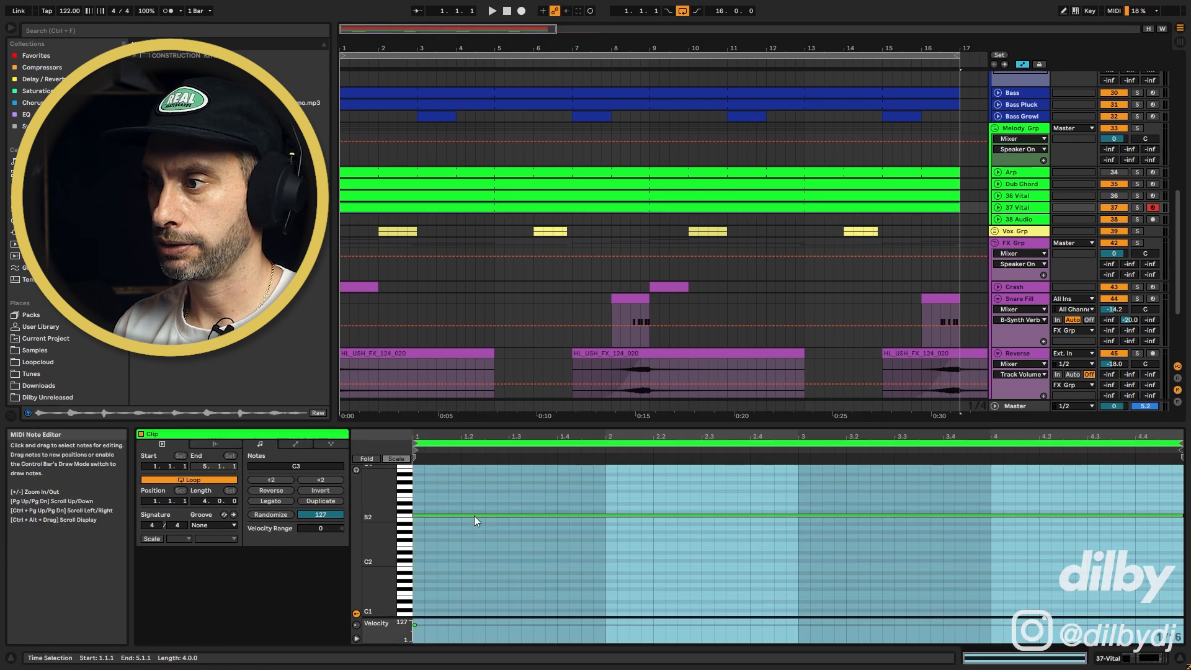
Transpose the drone clip's sustained note to G3 while playing
left_click(474, 515)
key("shift+Up")
key("space")
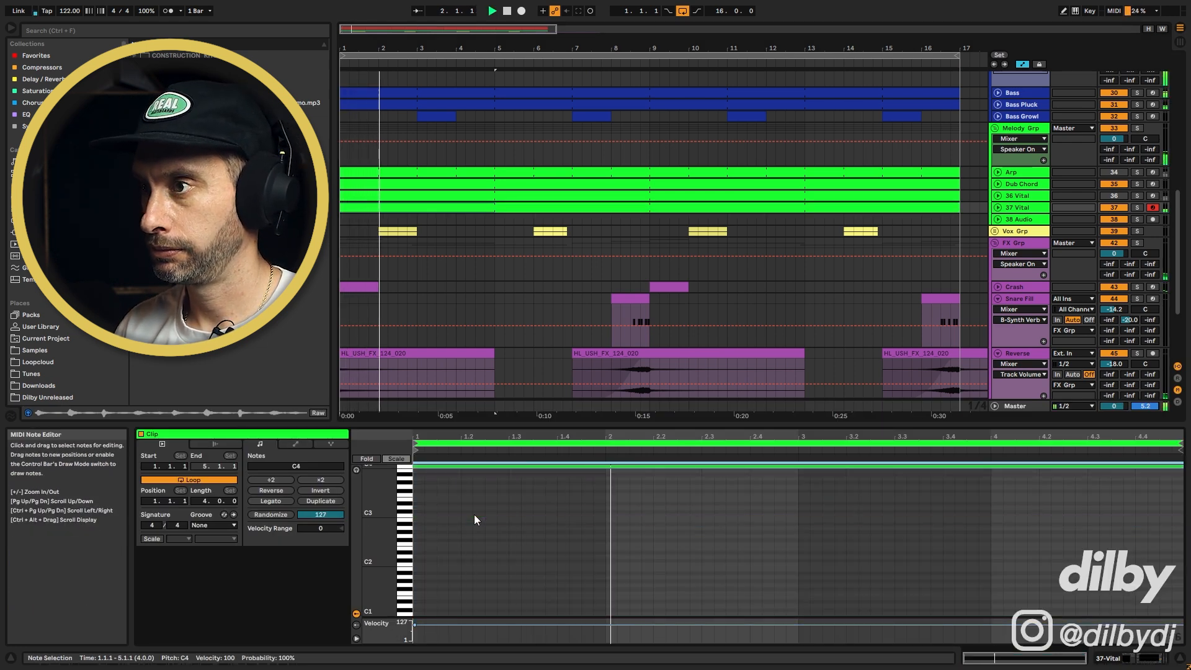
key("Down")
key("Down")
key("Down")
key("Down")
key("Down")
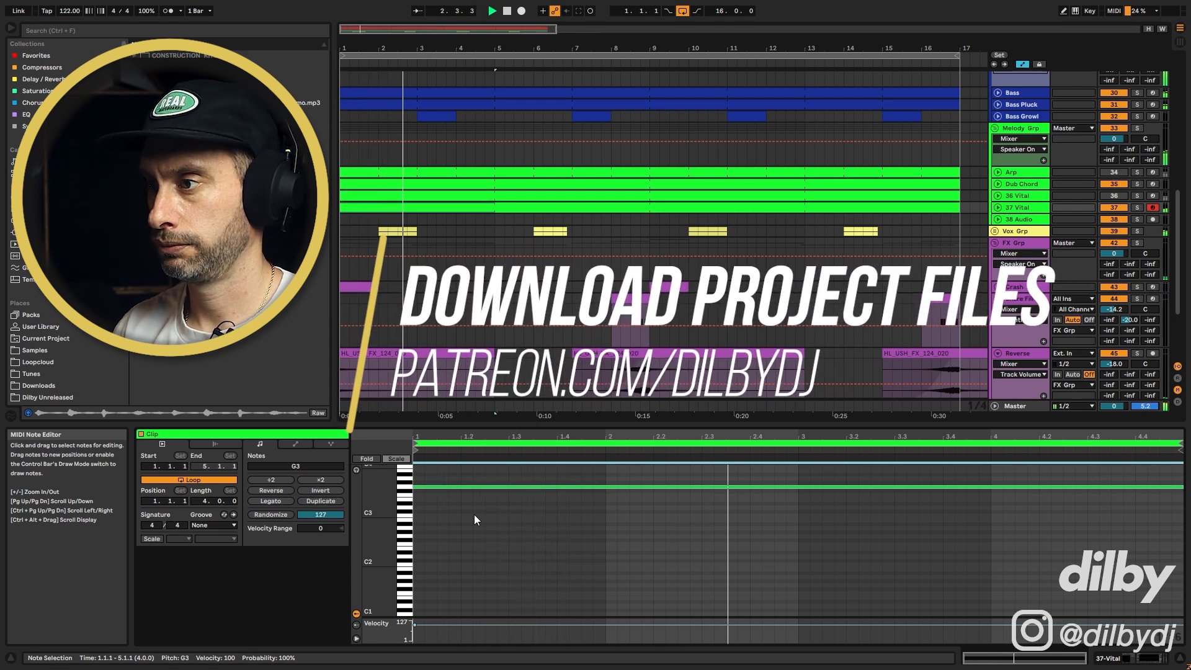
Expand and collapse the 37 Vital track to check its lanes
left_click(1026, 206)
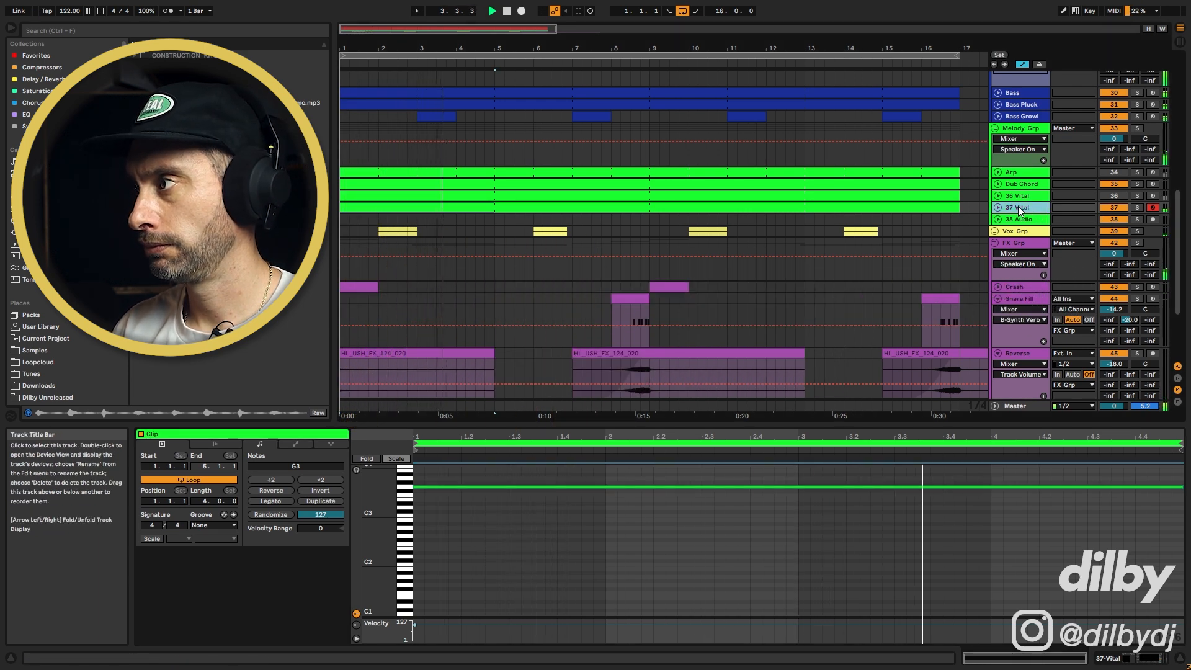
left_click(1000, 206)
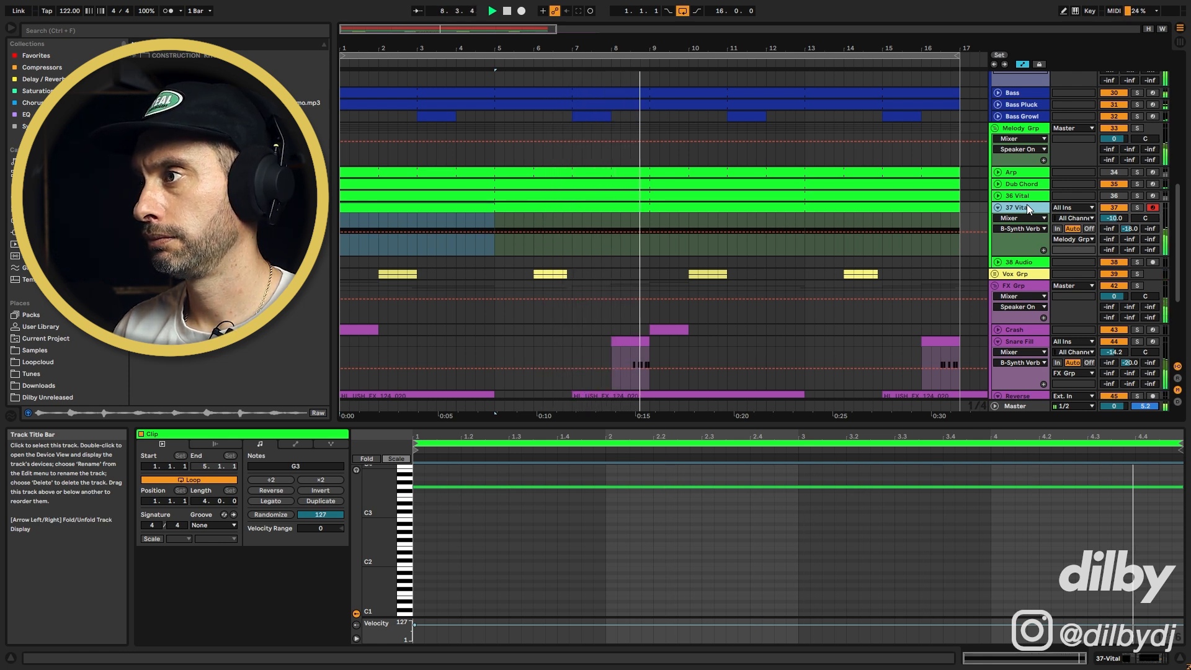
key("space")
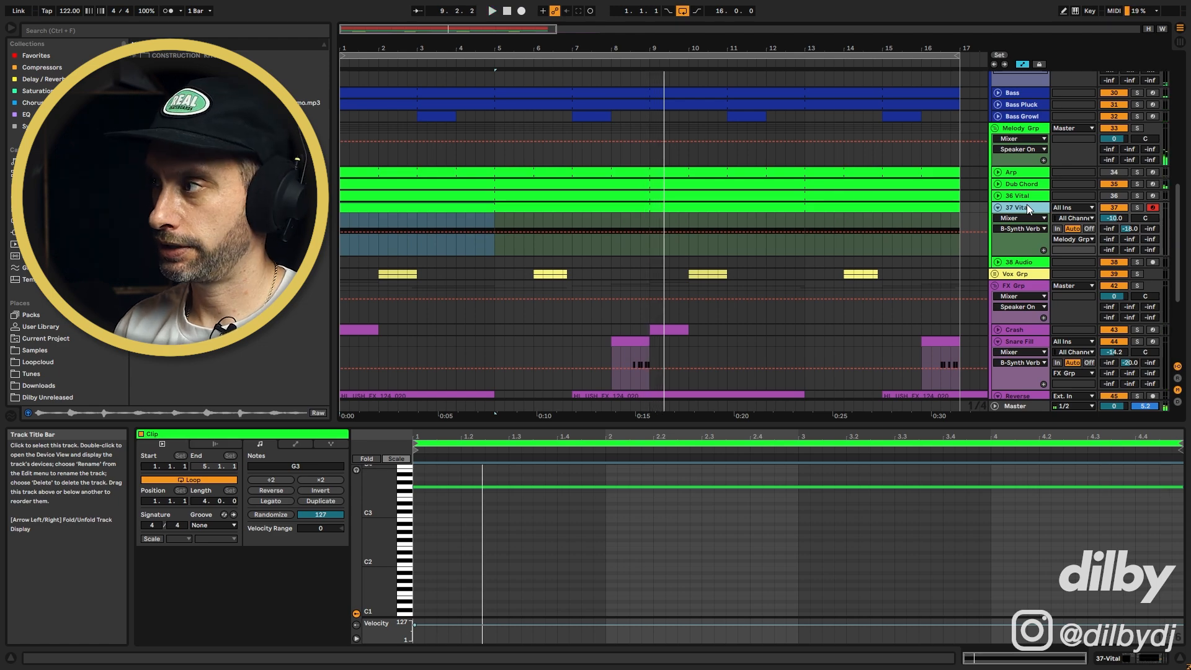
left_click(997, 208)
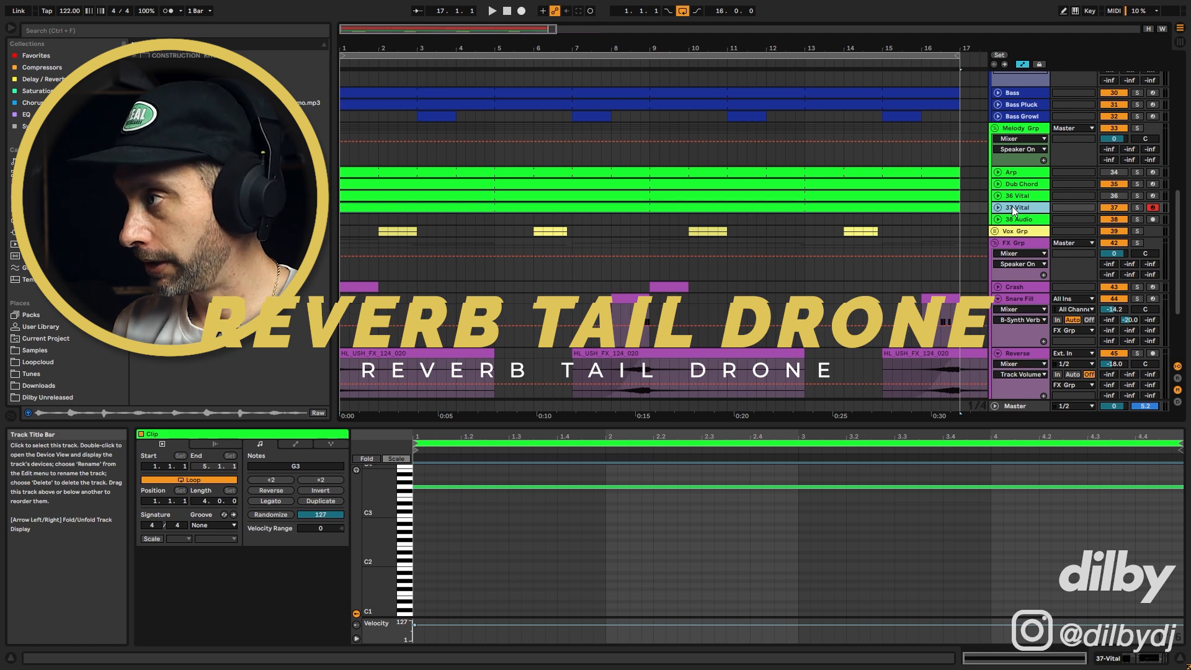
Insert a new MIDI track and deactivate the 37 Vital track
key("ctrl+shift+t")
left_click(1112, 219)
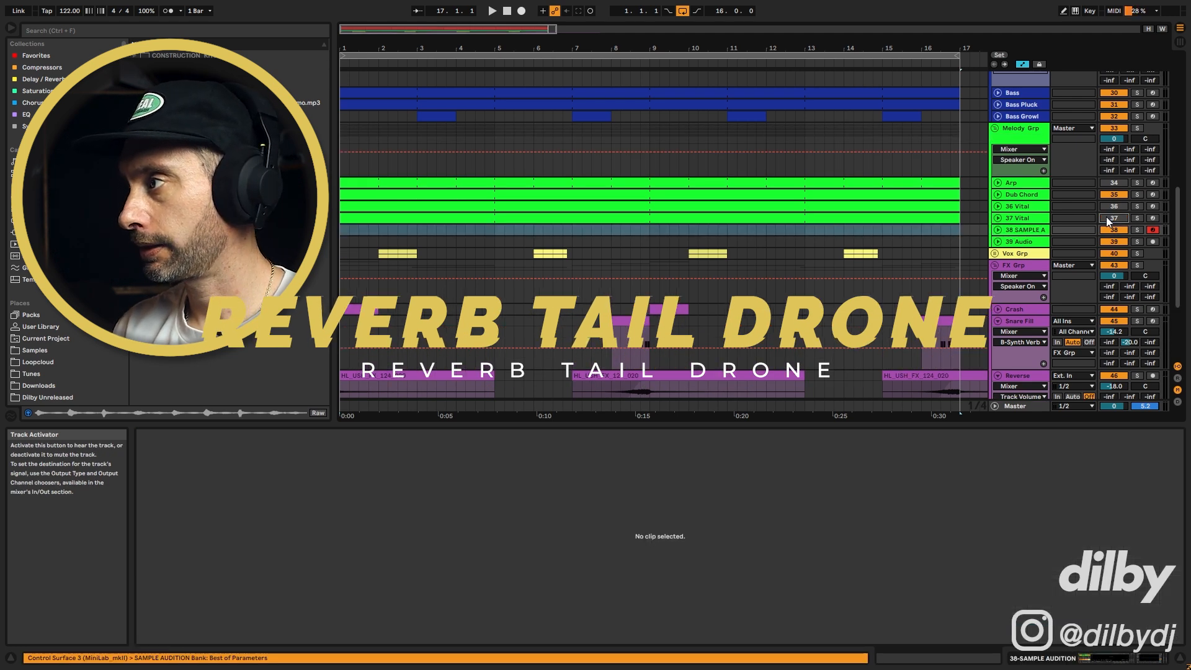
Create a one-bar MIDI clip at bar 1 on the new track and draw a half-bar C3 note
left_click_drag(378, 229, 344, 227)
key("ctrl+shift+m")
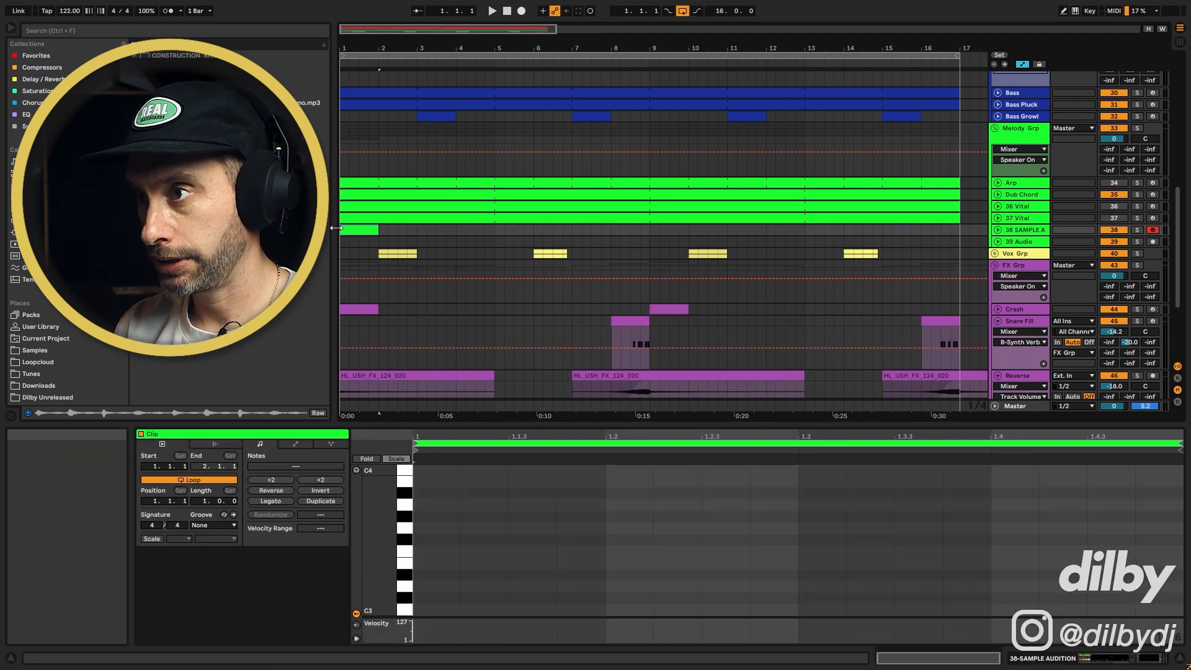
left_click_drag(415, 609, 798, 611)
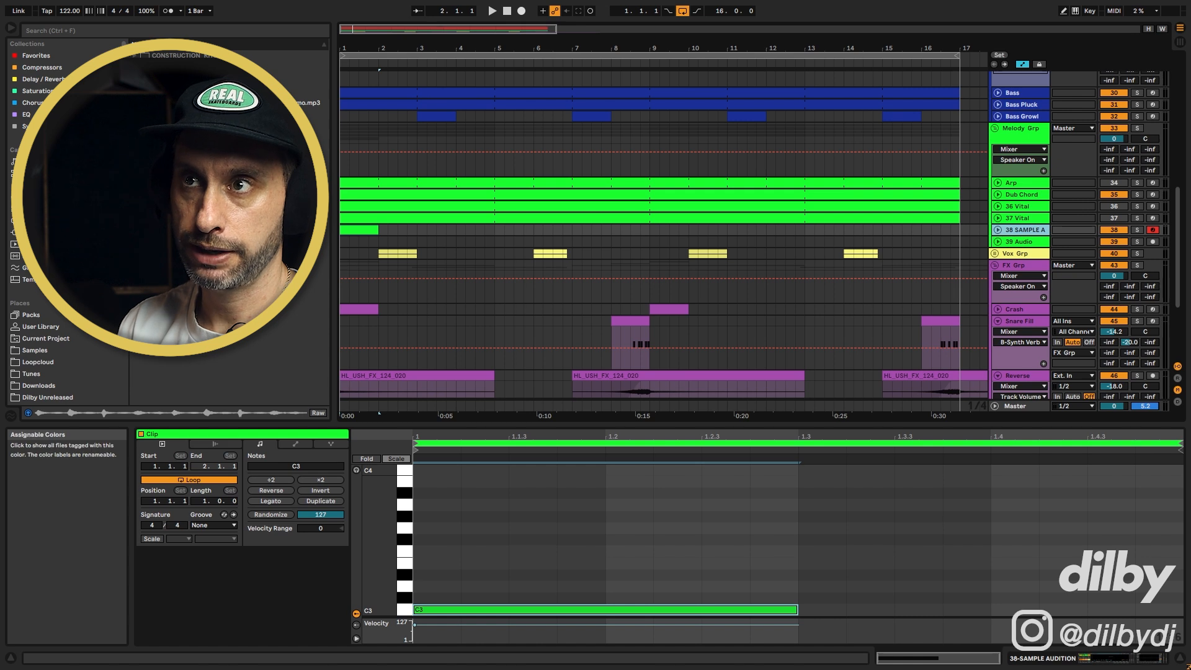
Load the Anger Management preset onto the new track, solo it and start playback
left_click(38, 185)
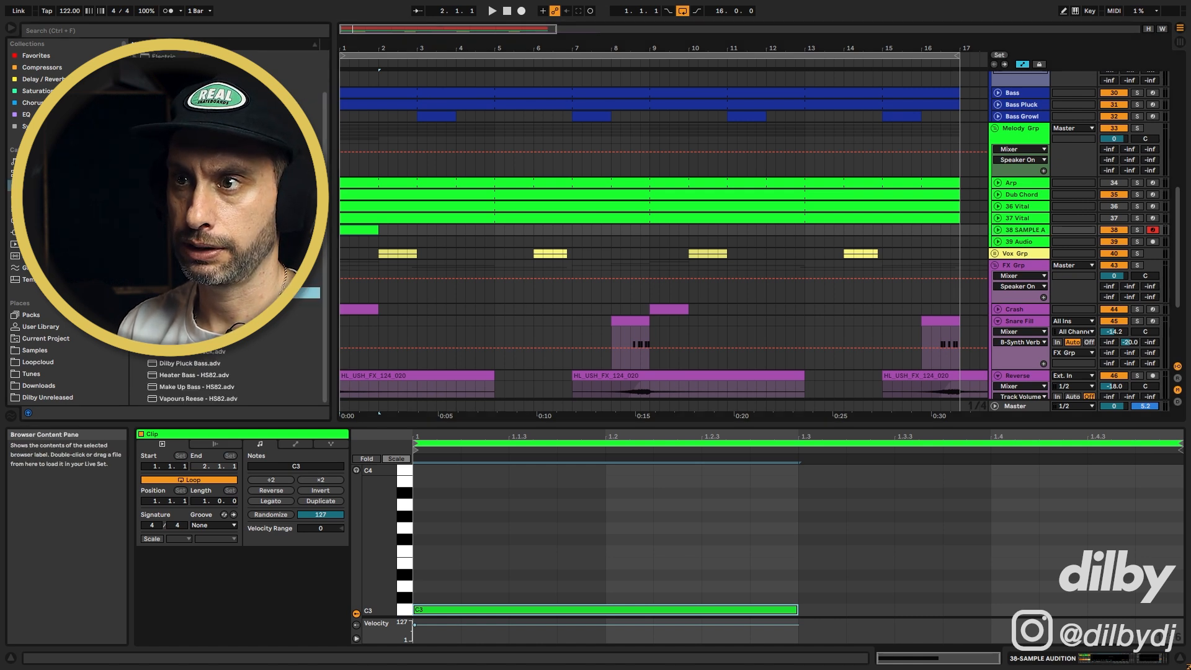
left_click(198, 315)
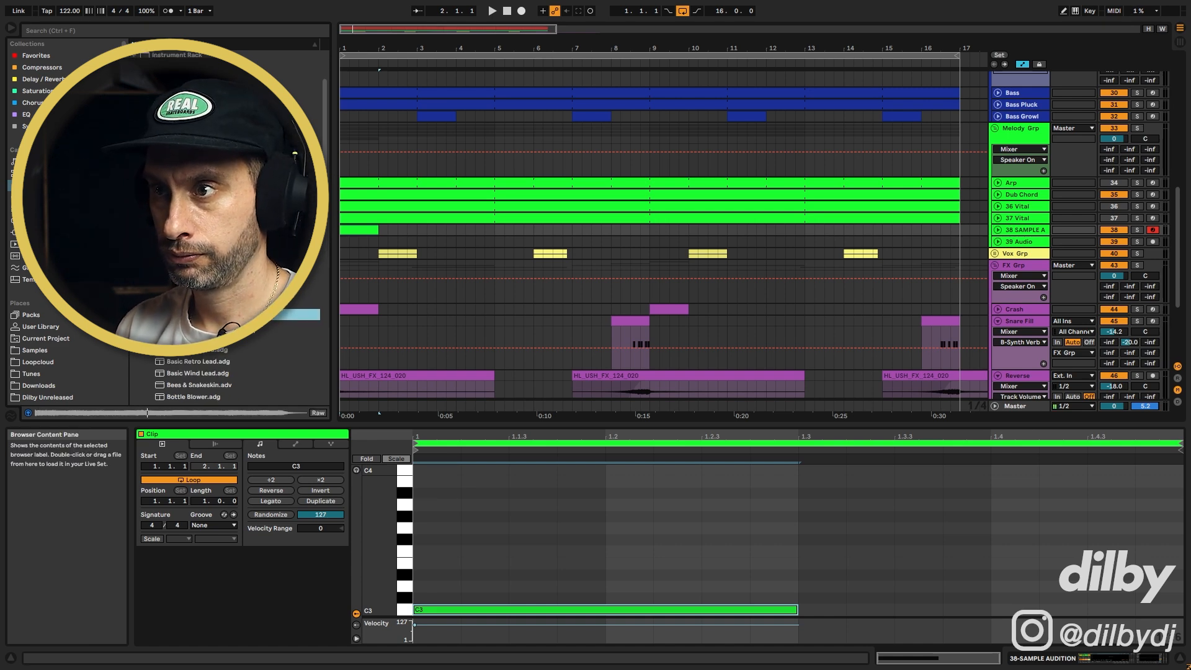
double_click(199, 314)
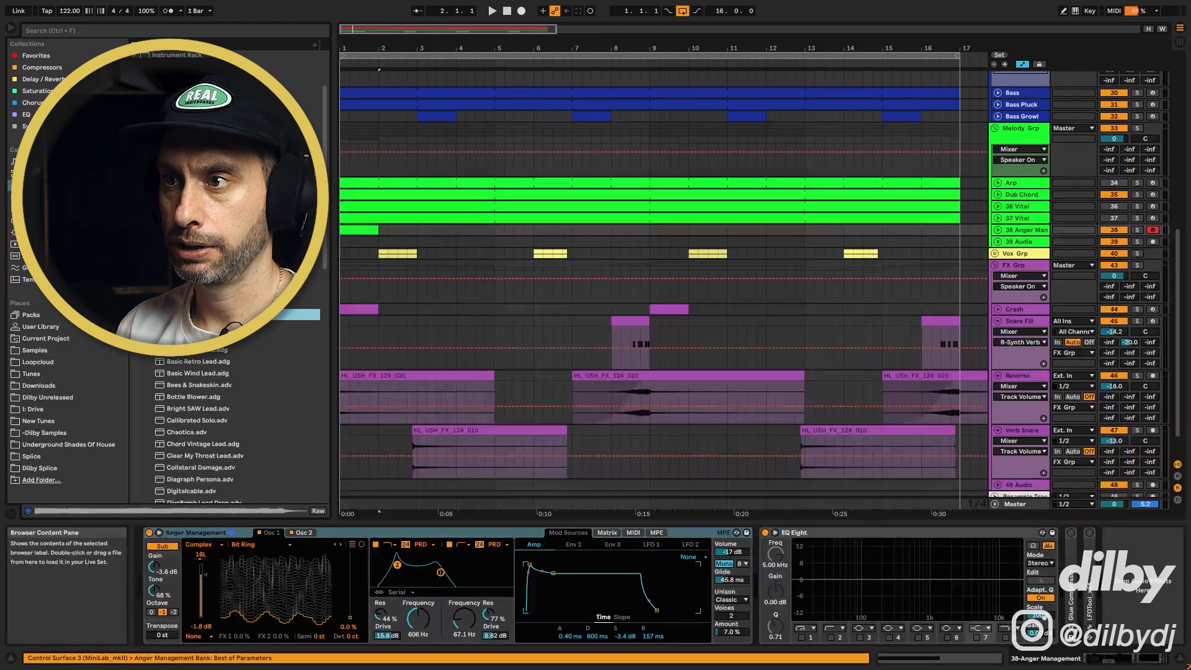
left_click(1138, 230)
key("space")
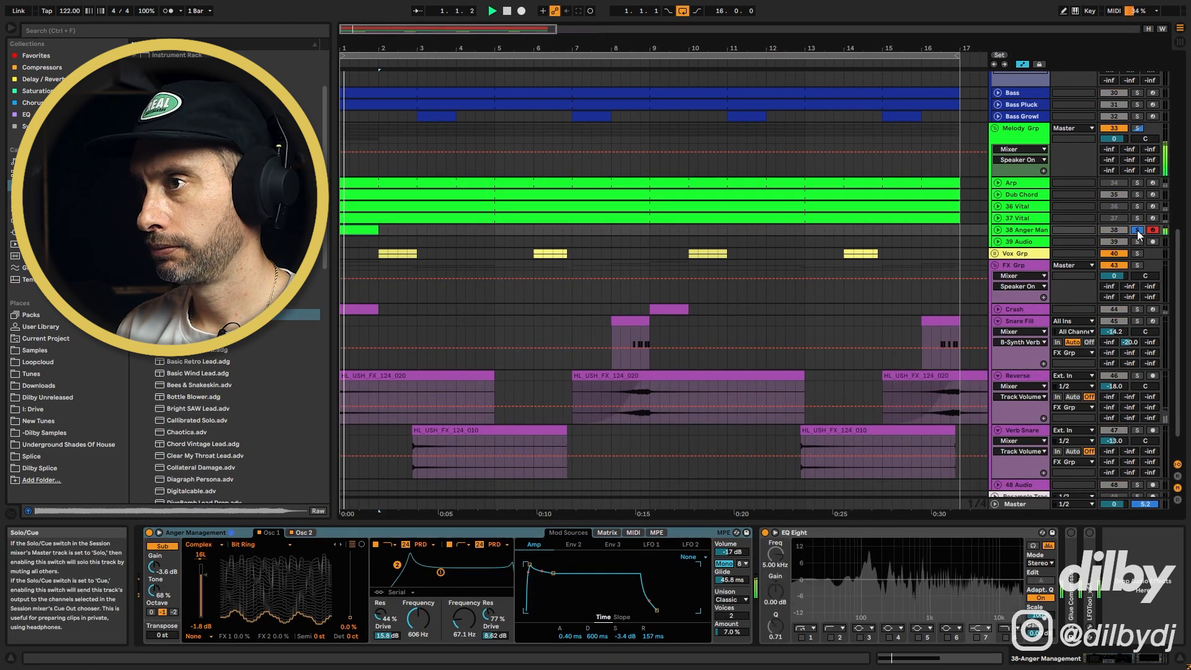
Expand the 38 Anger Management track and add a Reverb from the Delay/Reverb collection to it
left_click(998, 230)
left_click(1115, 241)
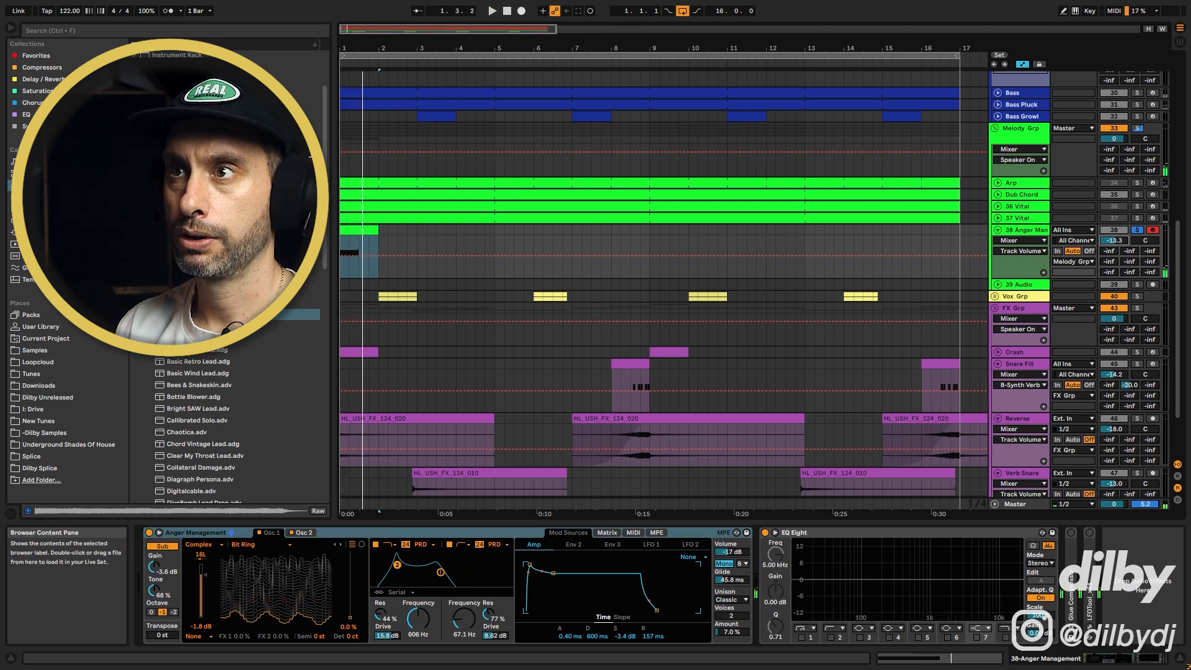
left_click(43, 79)
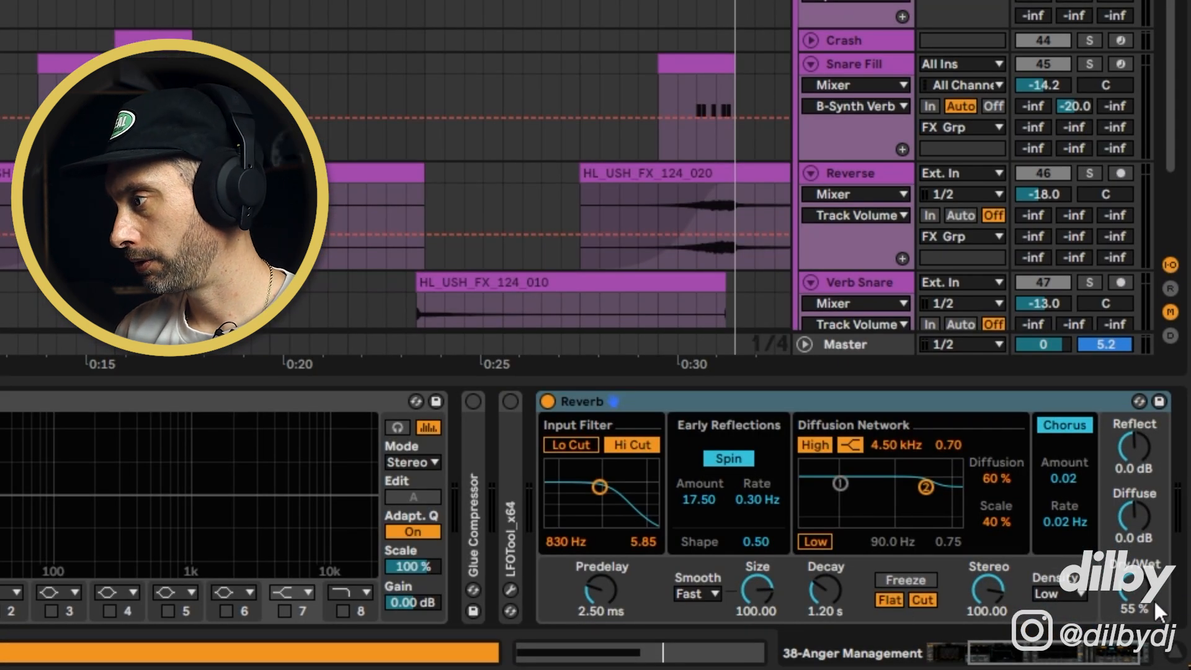
left_click(1154, 607)
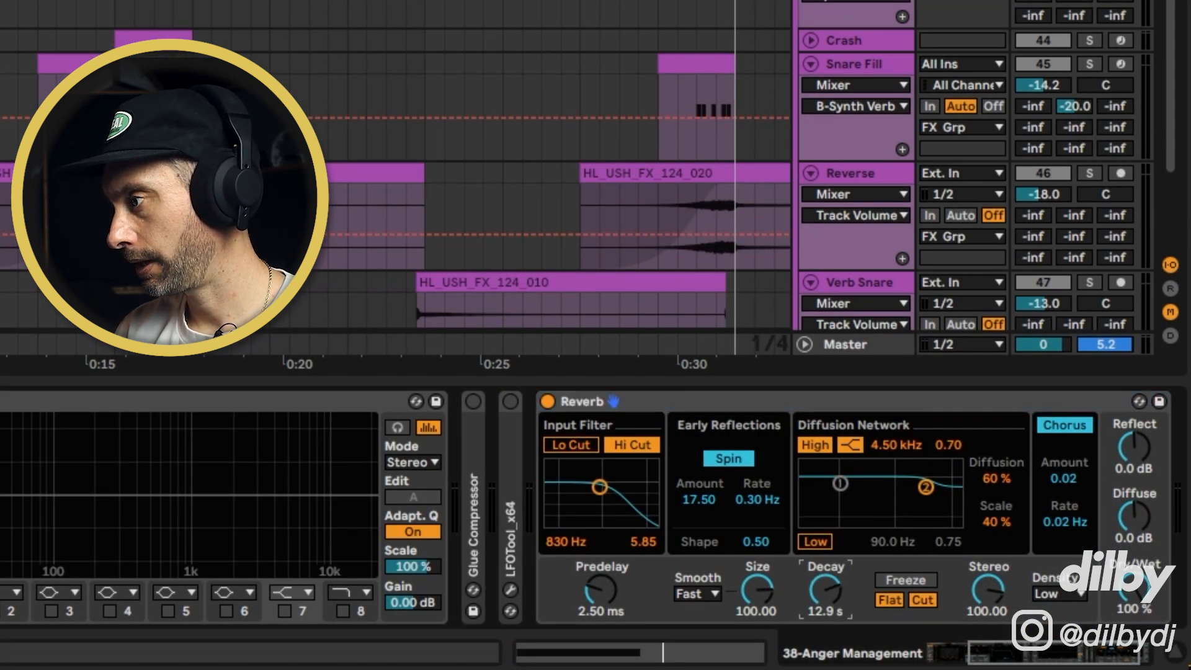
Turn off the Reverb's Hi Cut input filter and start playback
left_click(634, 444)
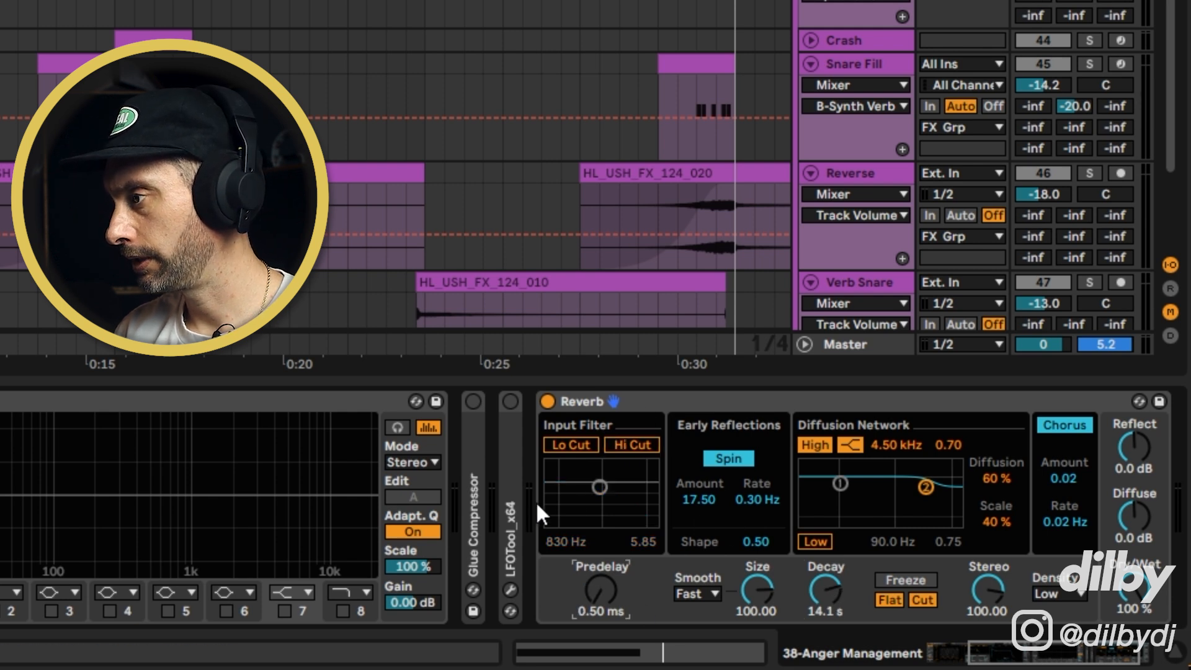
key("space")
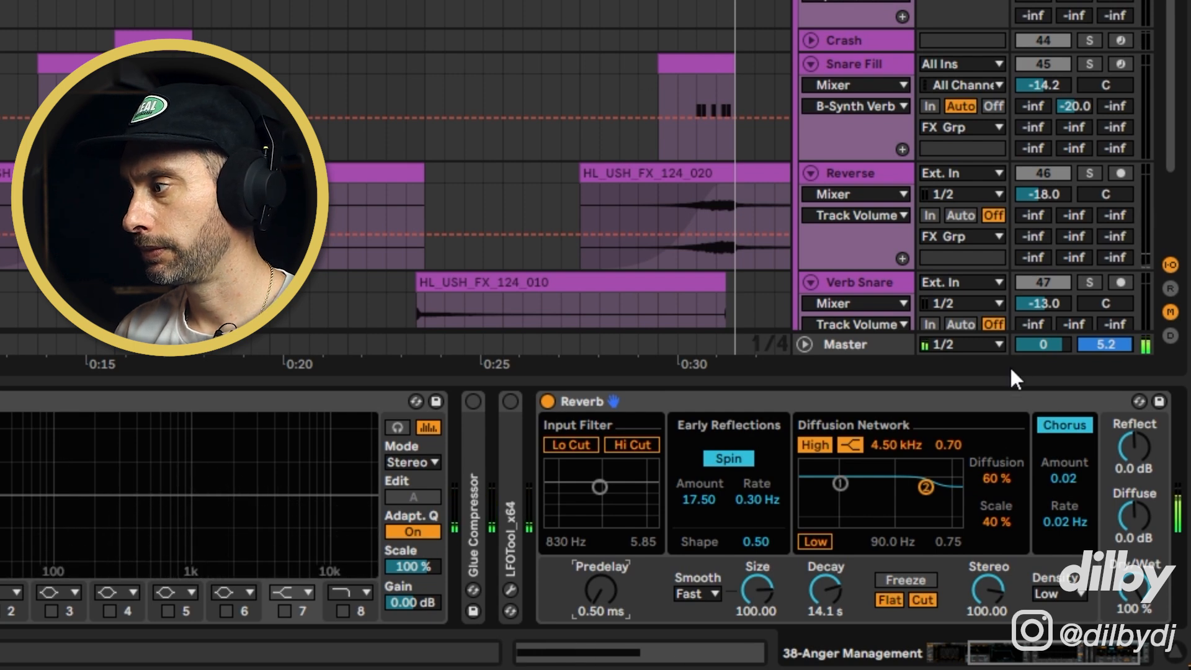
Toggle the Reverb device on and off and try its Freeze switch while listening
left_click(548, 401)
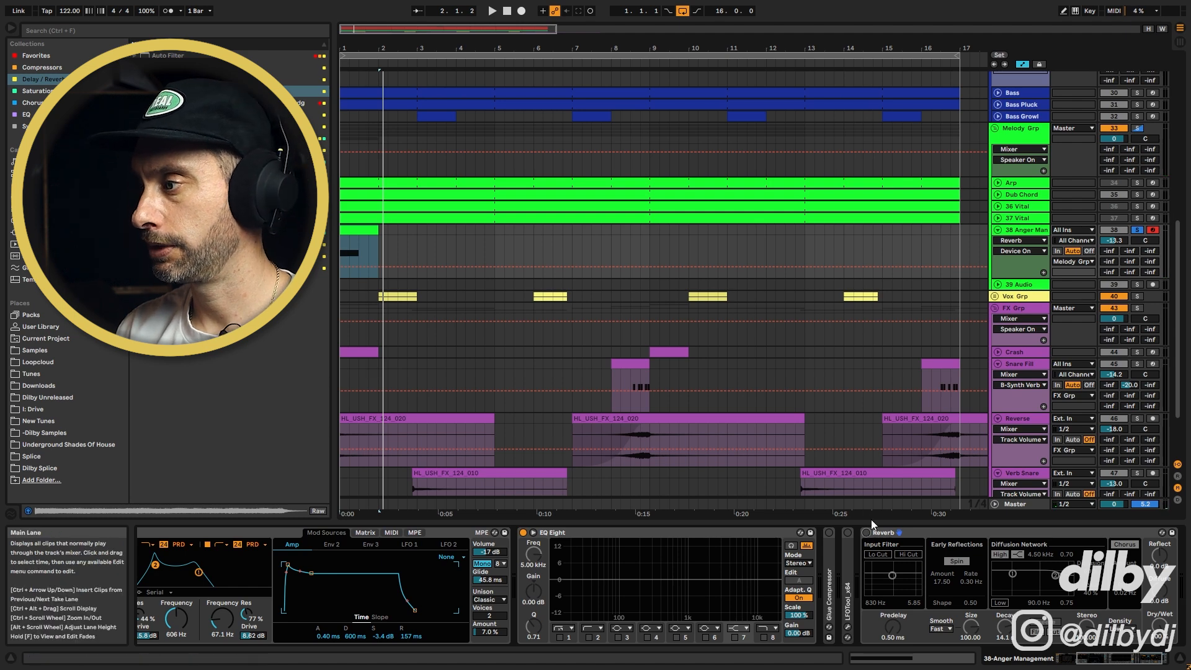
left_click(867, 533)
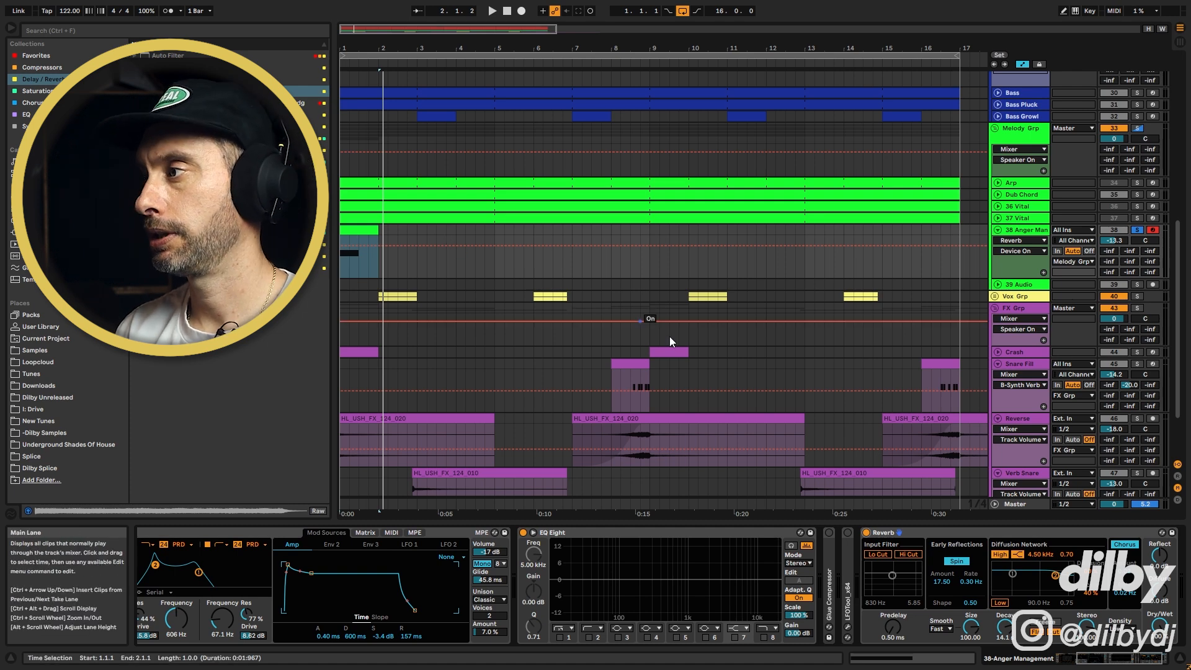
key("space")
left_click(1055, 630)
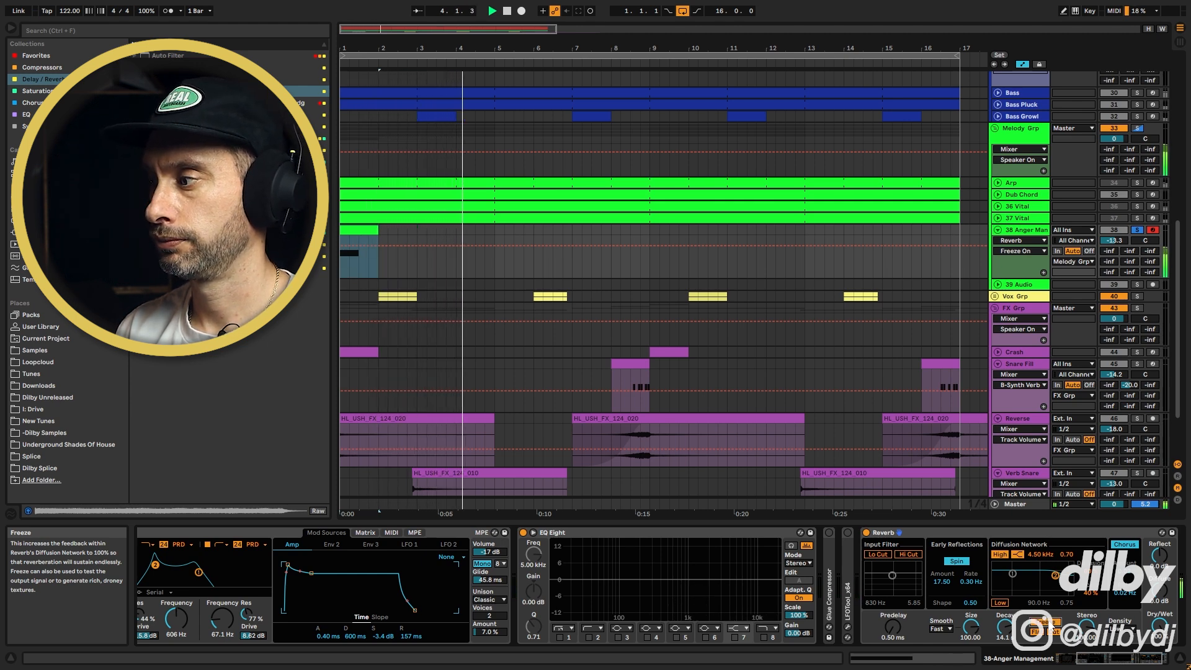
left_click(867, 532)
Expand the 39 Audio track and set its input to the 38-Anger Management track
left_click(1019, 284)
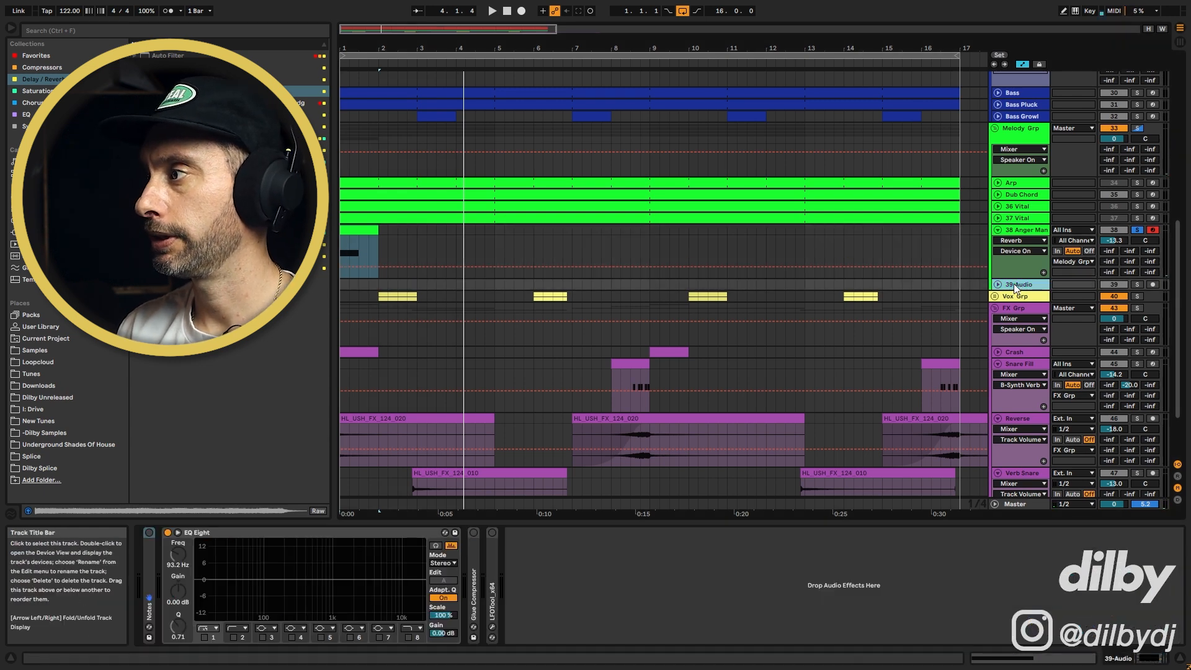
left_click(998, 284)
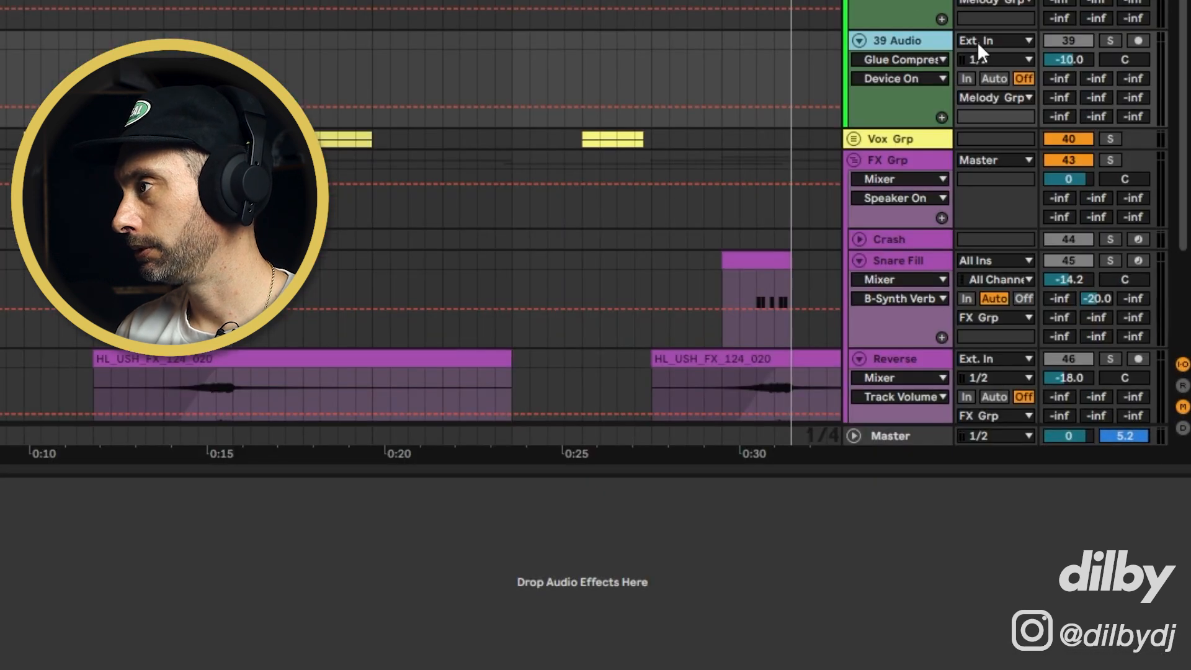
left_click(977, 42)
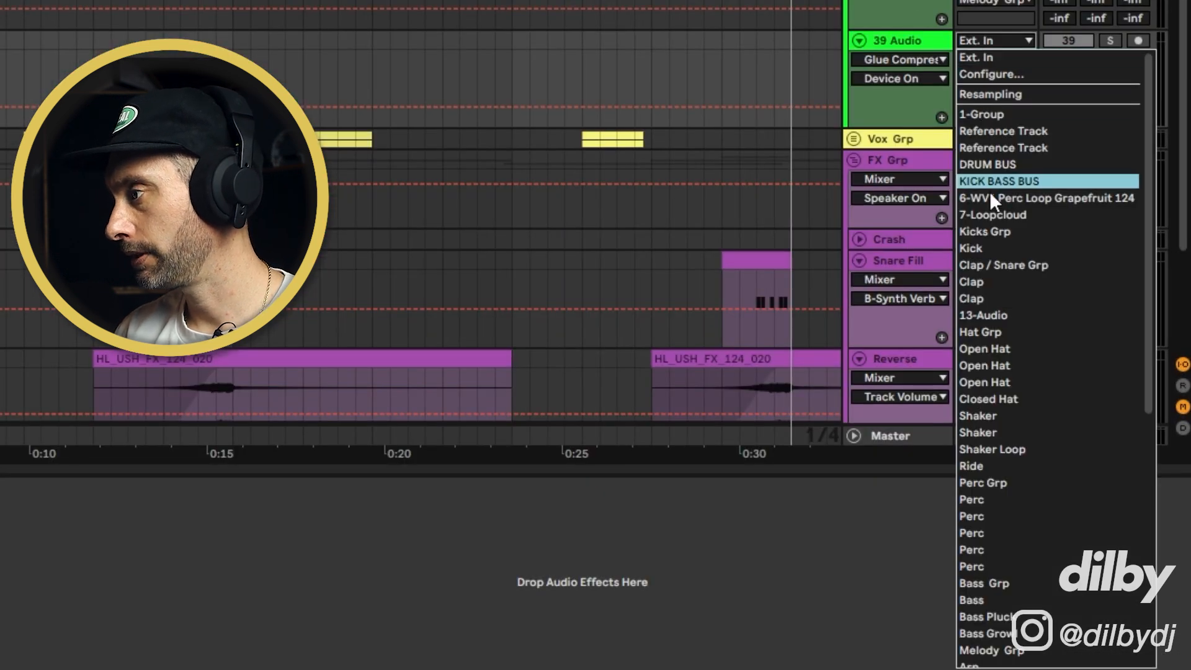
scroll(1000, 411, "down", 4)
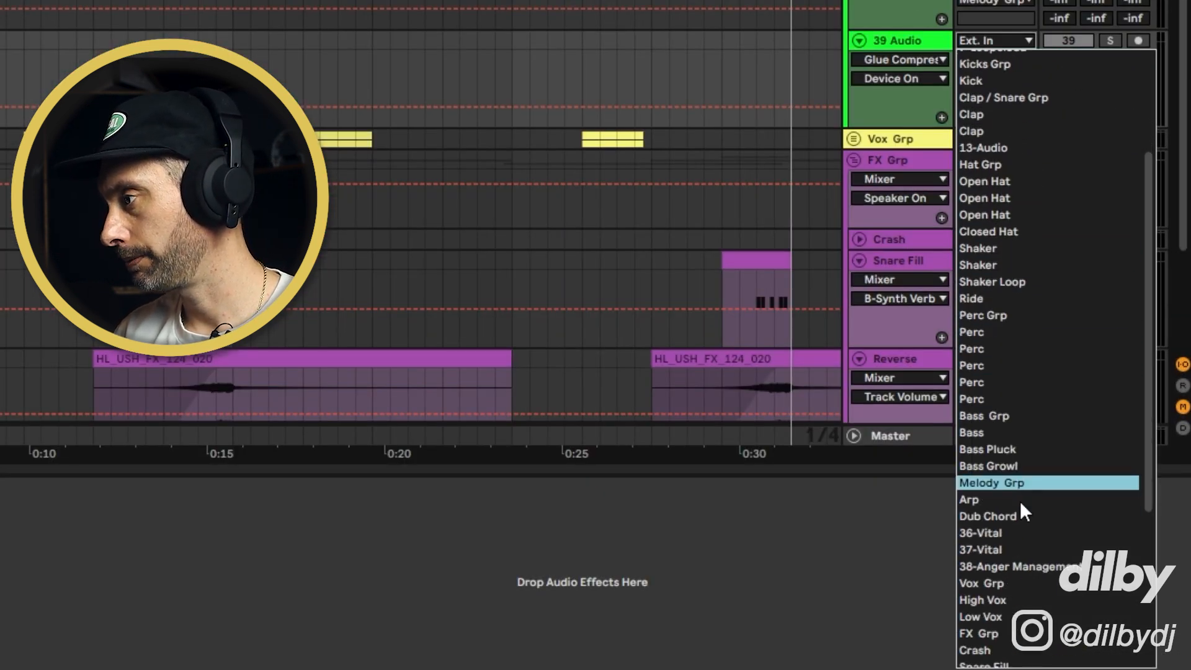
left_click(1025, 533)
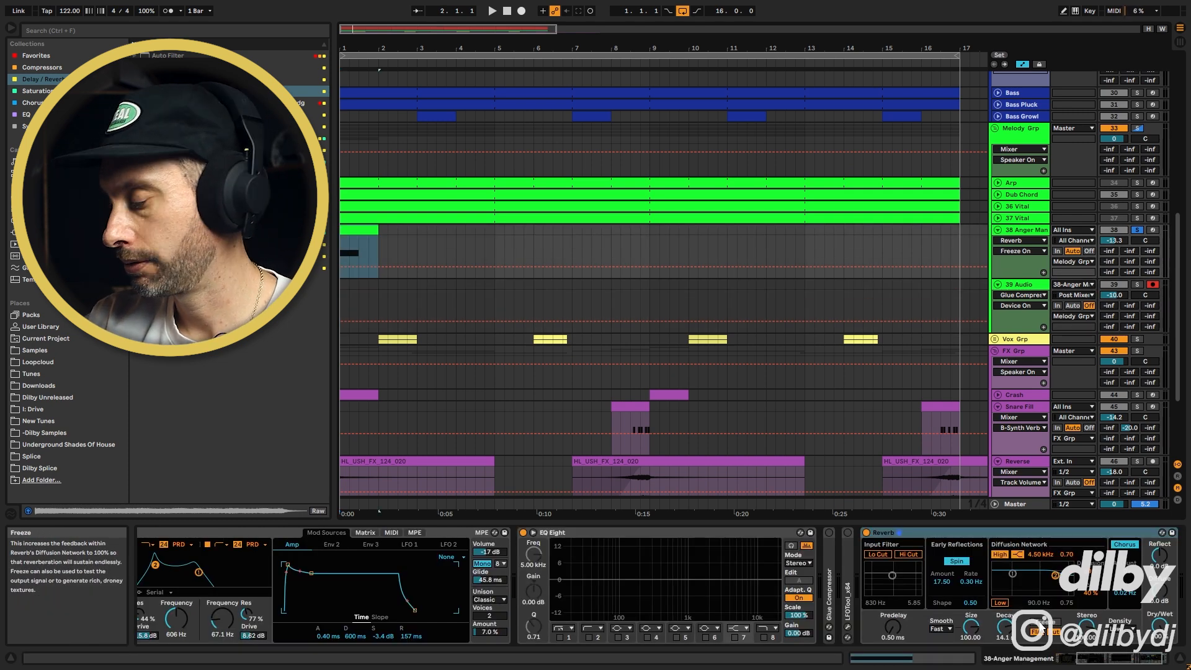
Record the reverb output onto 39 Audio while switching the Reverb's Freeze on and then off, then stop
key("F9")
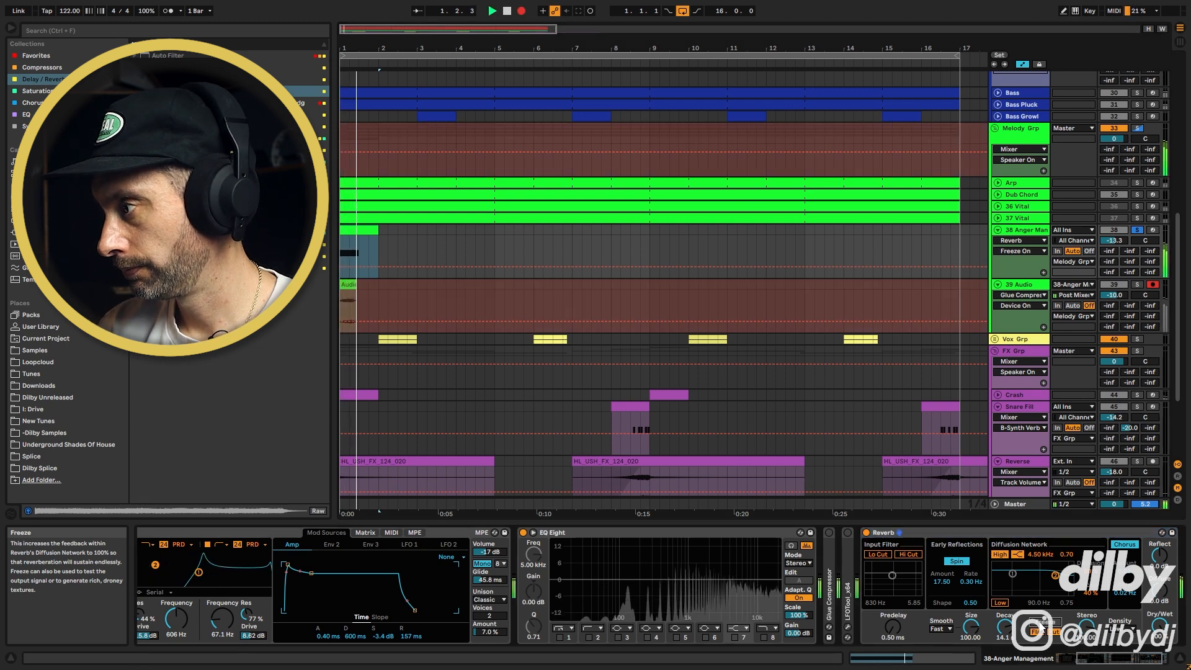
left_click(1042, 630)
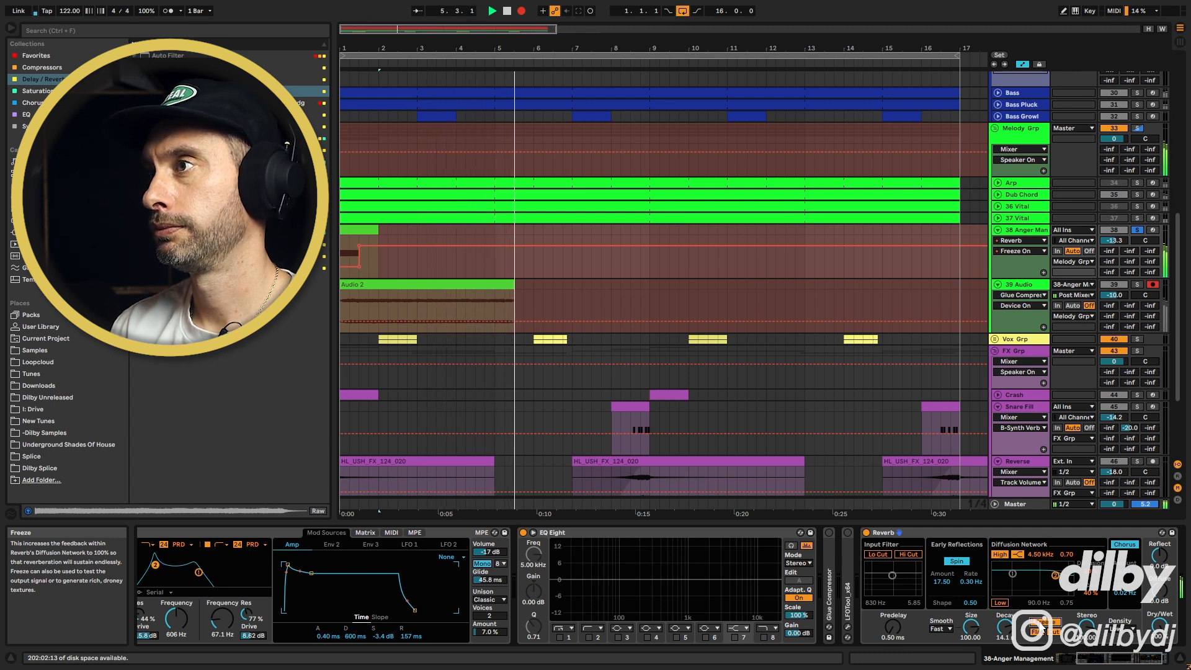
left_click(1042, 623)
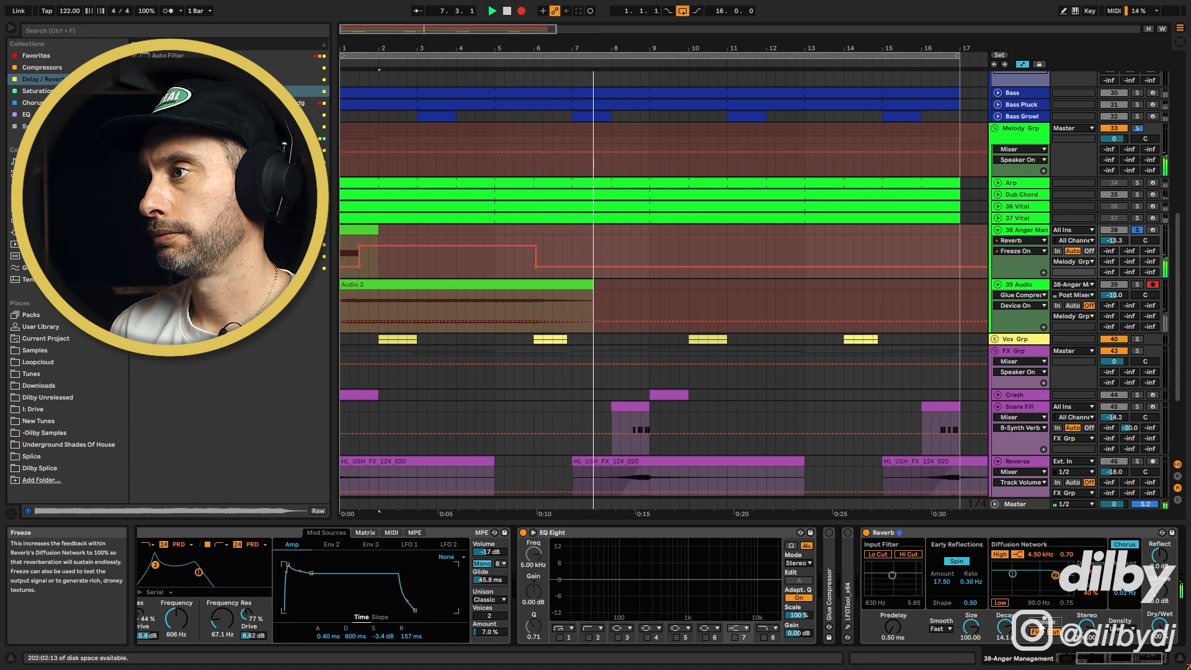
key("space")
Insert a new MIDI track and drop the recorded Audio 2 clip into it as a Simpler sample
left_click(1030, 285)
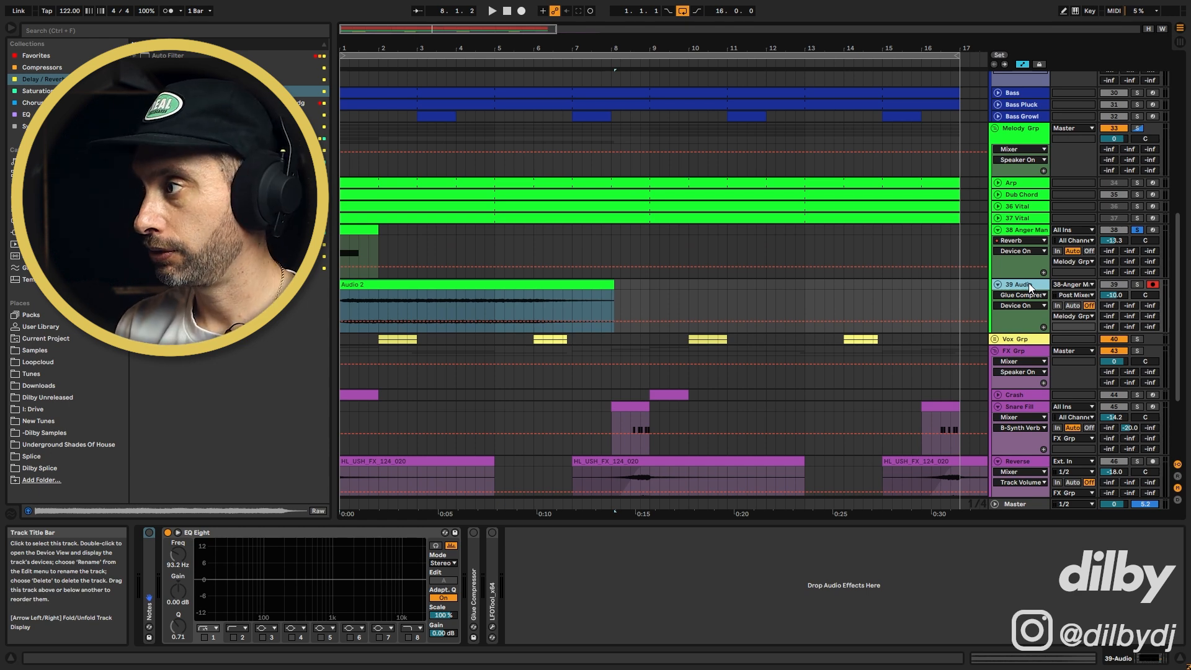
key("ctrl+shift+t")
left_click_drag(466, 310, 481, 572)
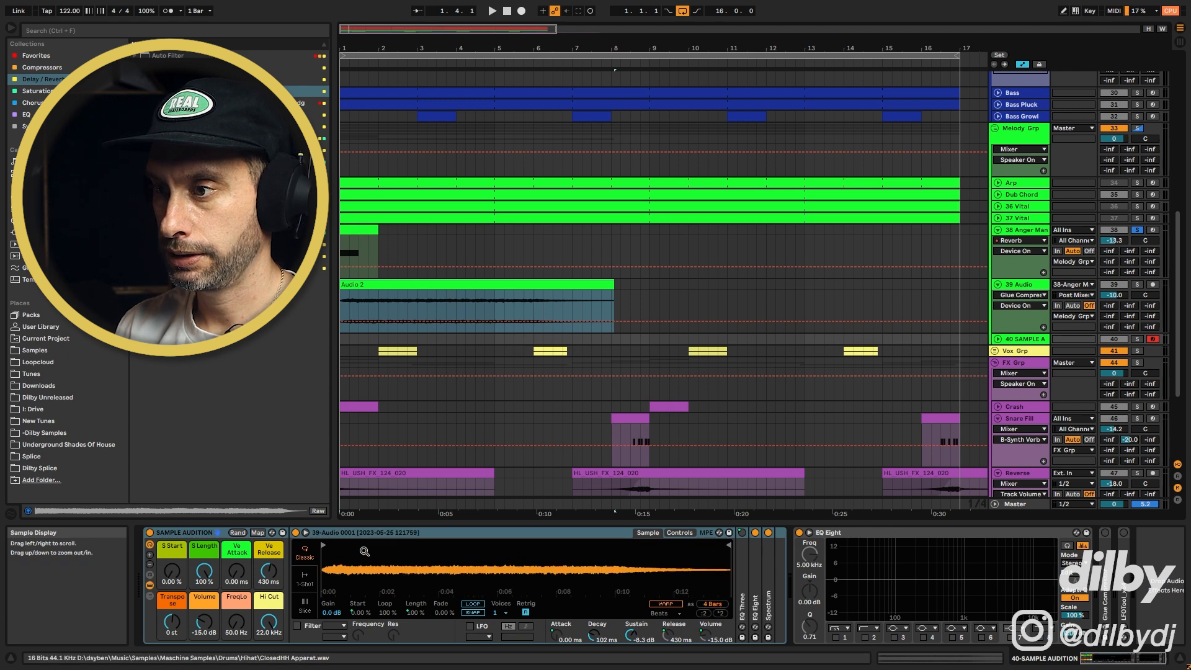
Reposition the Simpler sample's start and end markers, setting the start to 50.4 % and the loop fade to 100 %
left_click(473, 604)
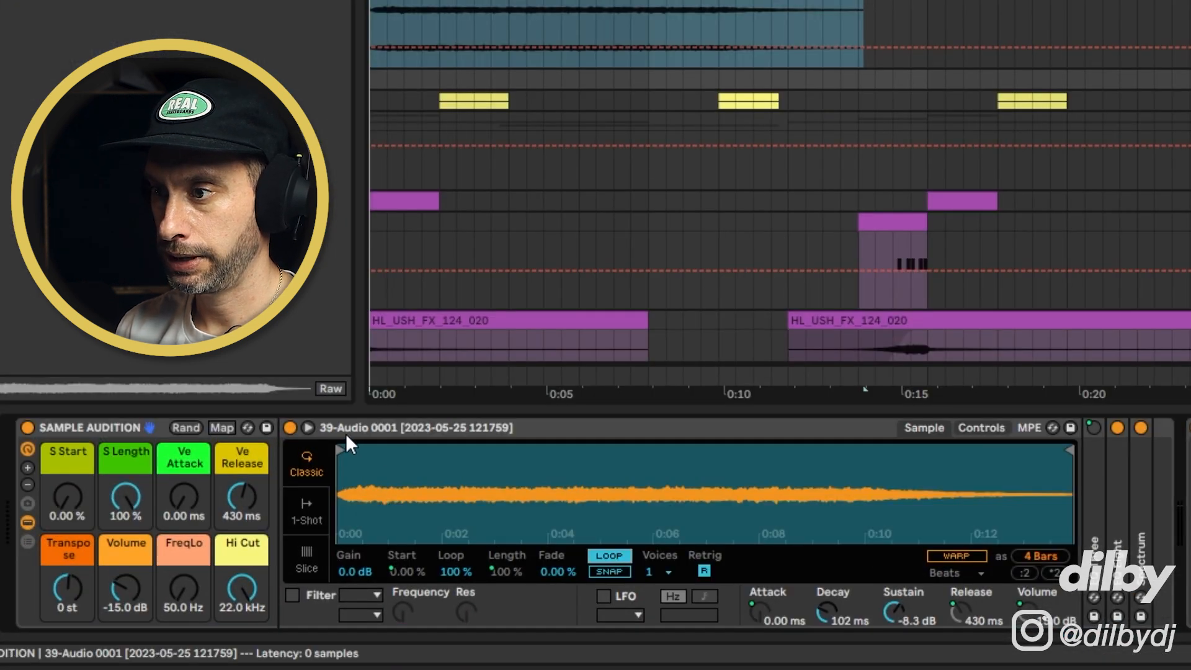
left_click_drag(345, 452, 535, 451)
mouse_move(1074, 449)
left_mouse_down()
mouse_move(683, 445)
mouse_move(706, 445)
left_mouse_up()
left_click(704, 571)
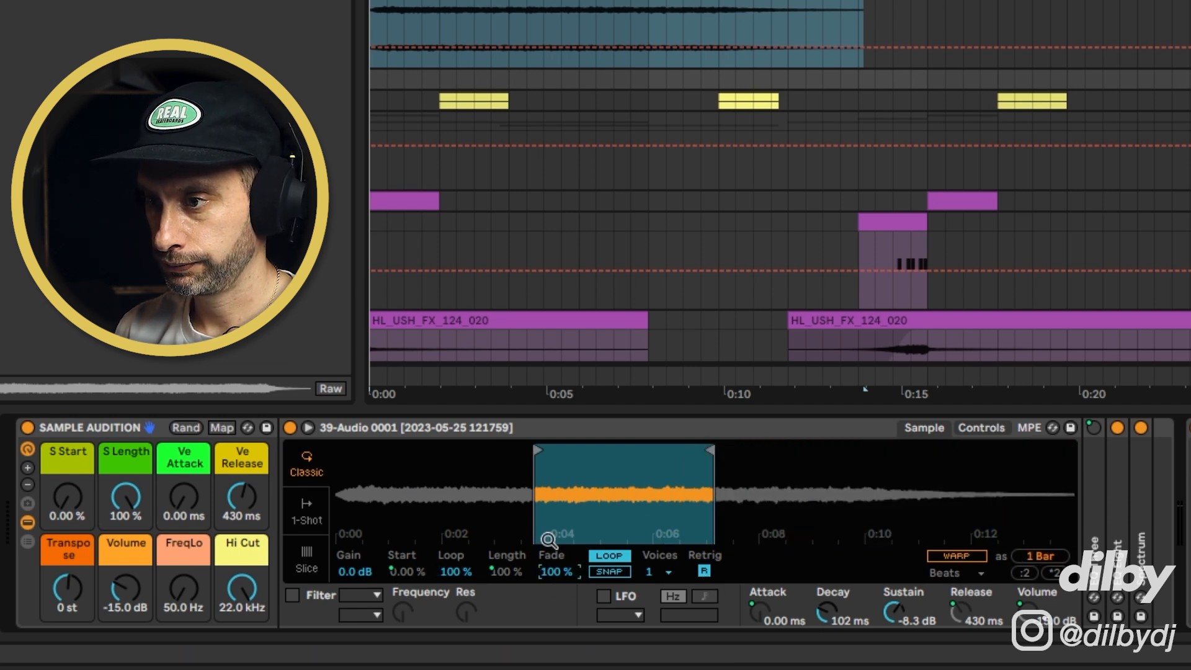
left_click_drag(68, 496, 67, 478)
left_click_drag(537, 448, 453, 451)
left_click_drag(703, 448, 815, 449)
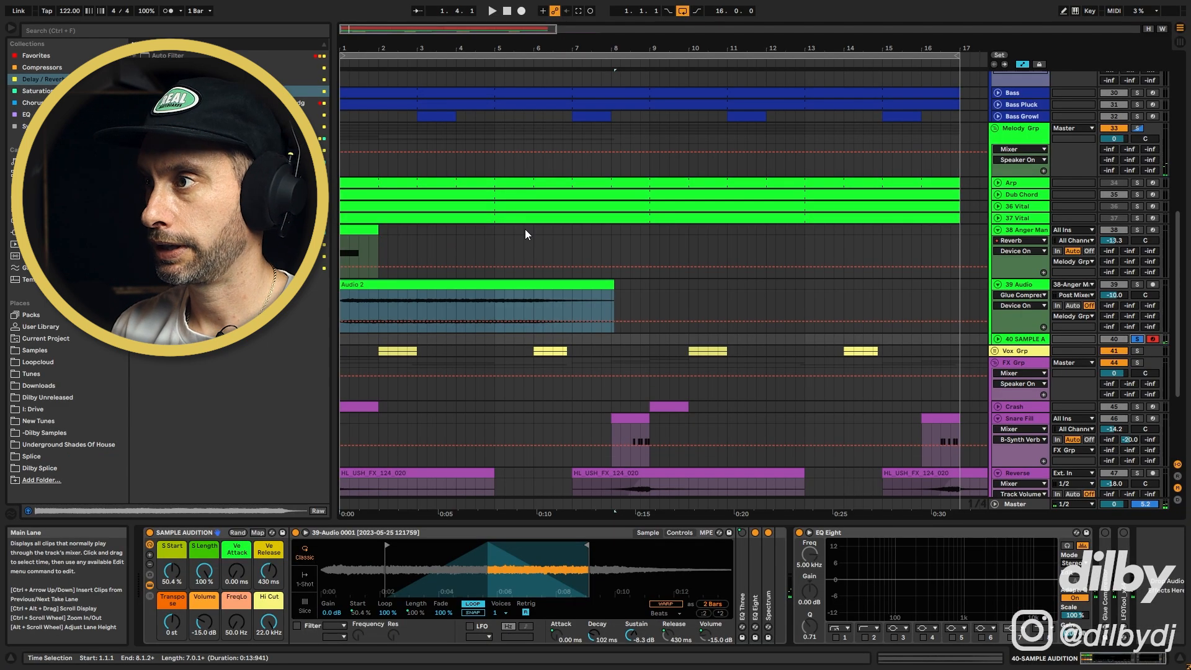
Copy the 37 Vital MIDI clip onto the new Simpler track
left_click(526, 218)
left_click_drag(526, 218, 524, 345)
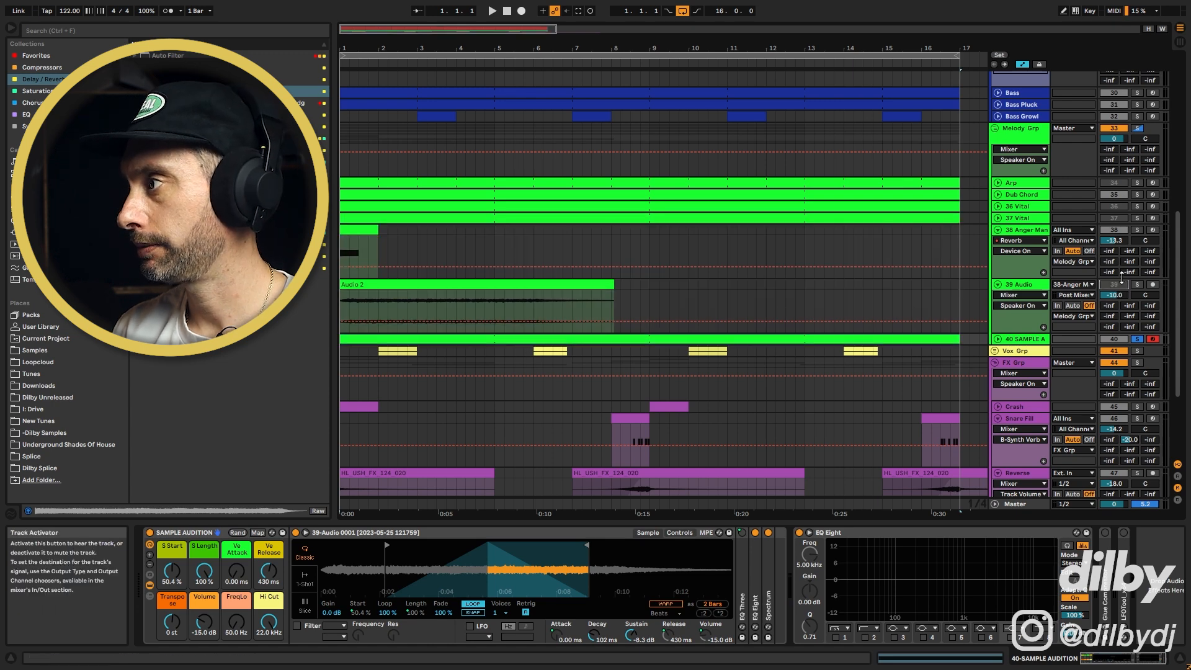
Deactivate the 39 Audio track, start playback and enable the Simpler's filter
left_click(1112, 285)
key("space")
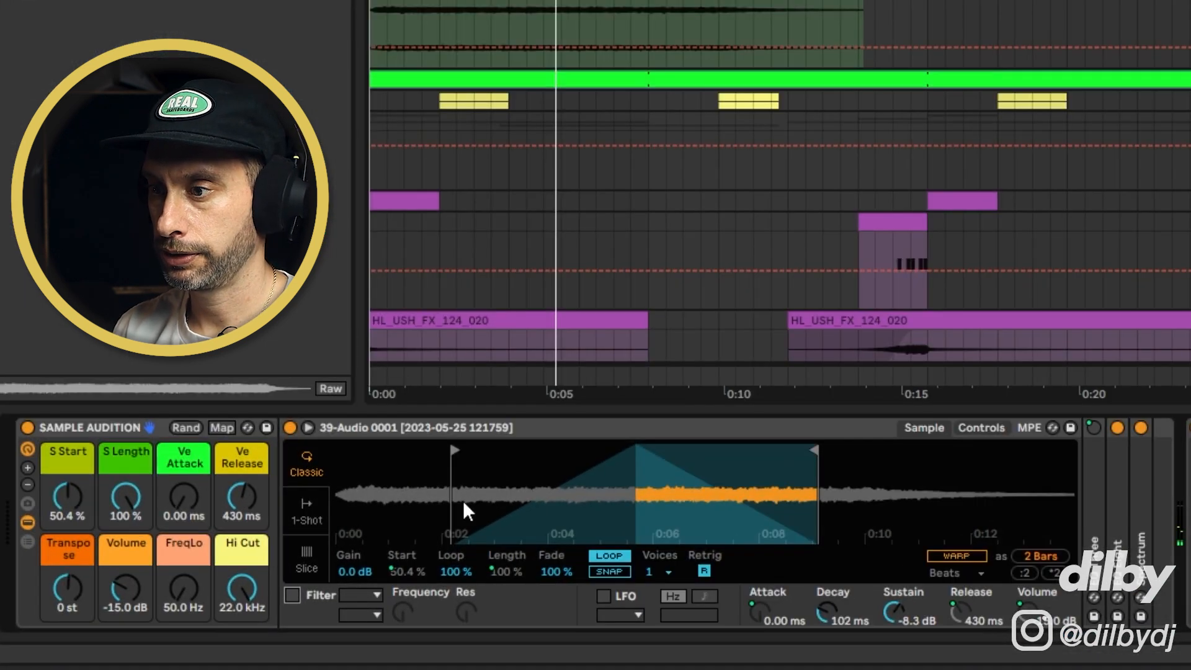
left_click(292, 628)
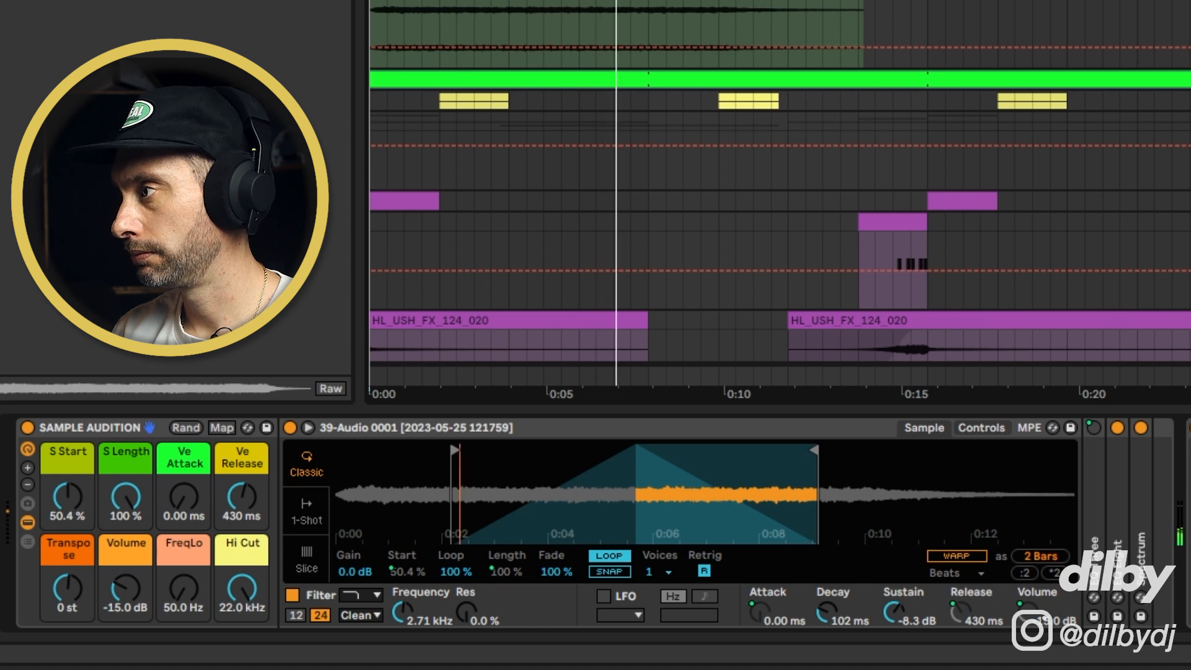
Set the Simpler track's volume to about -6.8 dB and its EQ Eight low cut to about 240 Hz, then stop playback
left_click(998, 340)
left_click_drag(1115, 349, 1114, 351)
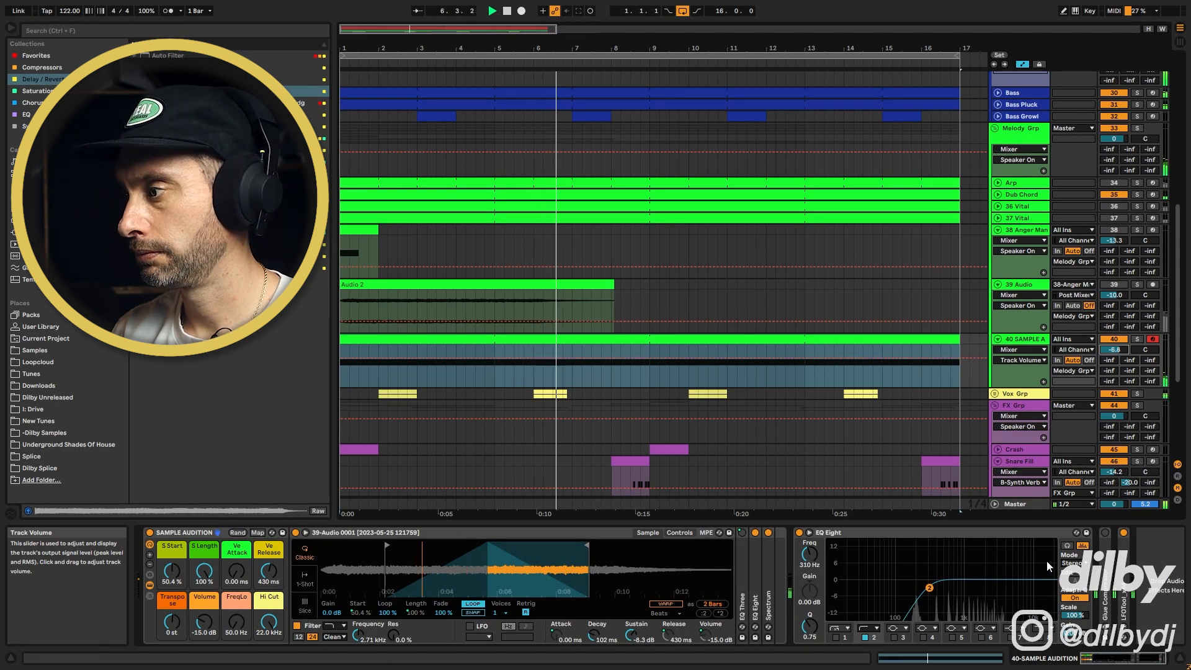
left_click_drag(930, 588, 922, 590)
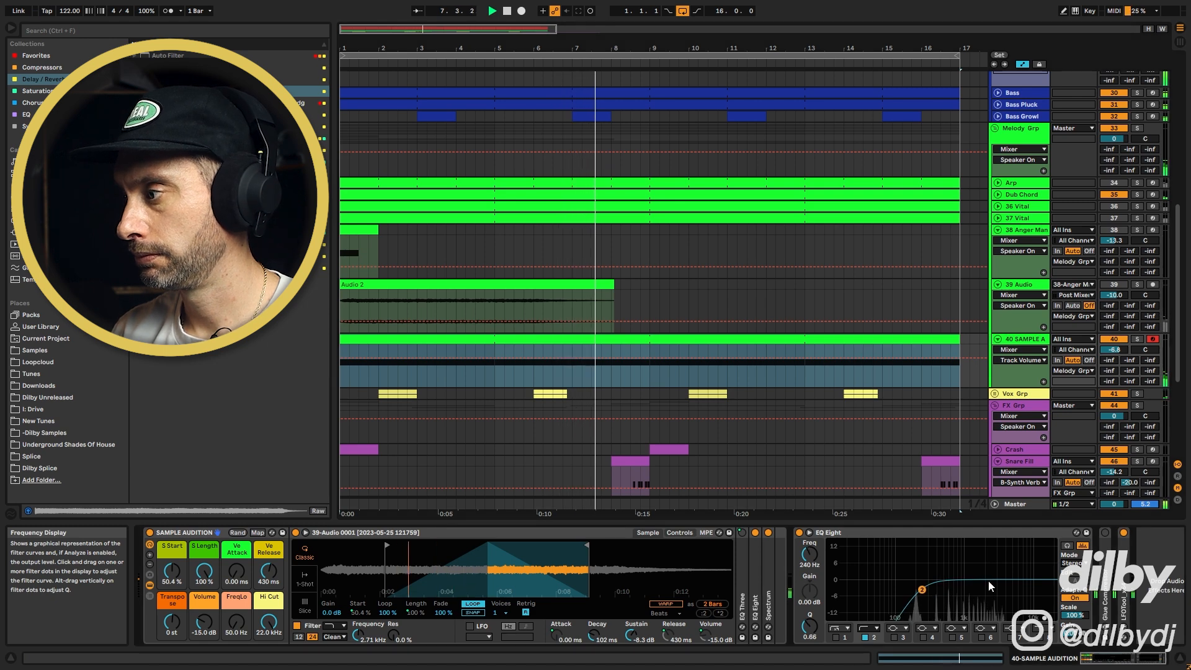
key("space")
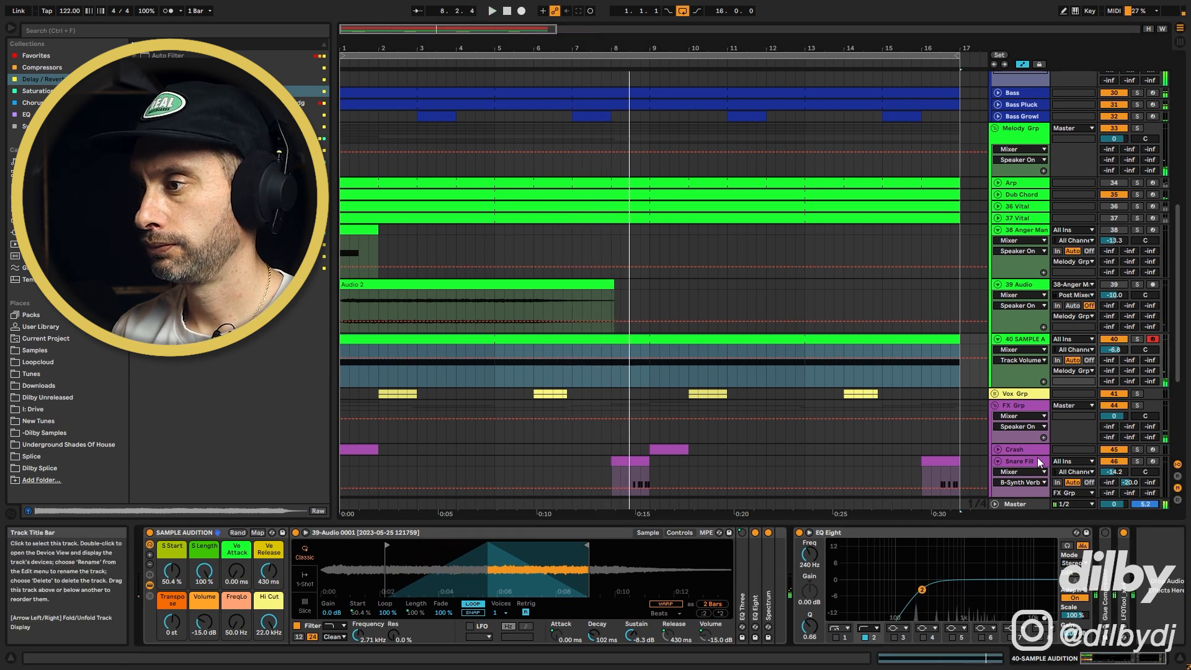
Move the recorded Audio 2 clip to start at bar 13
left_click(368, 230)
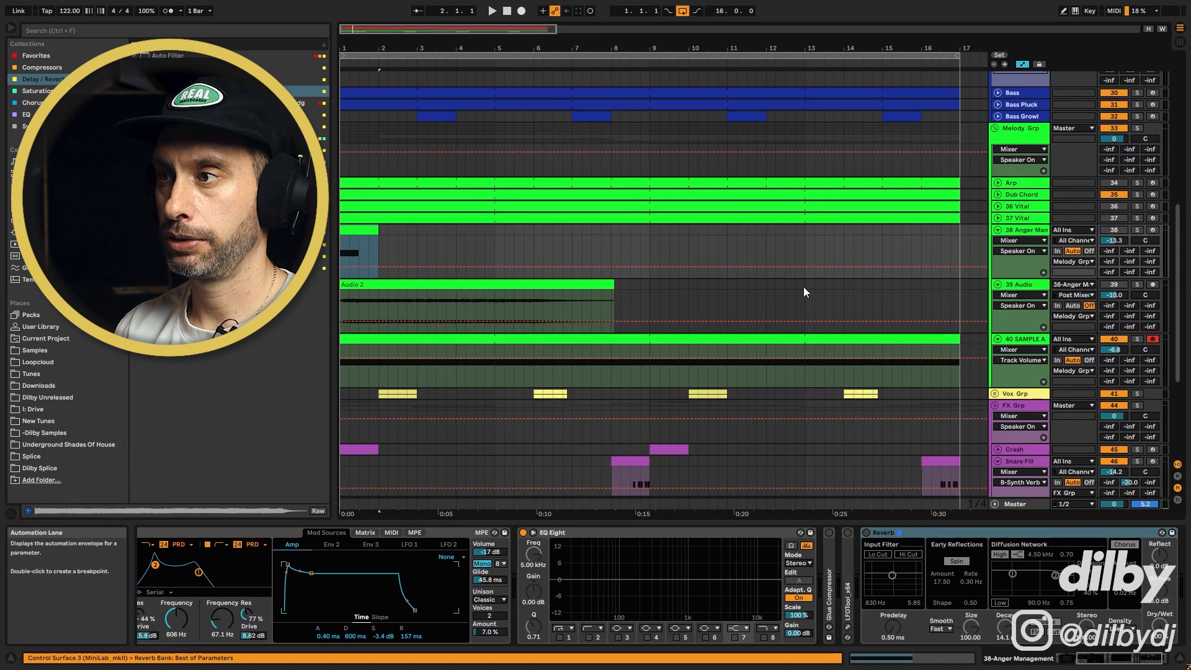
left_click(474, 298)
left_click_drag(870, 288, 903, 293)
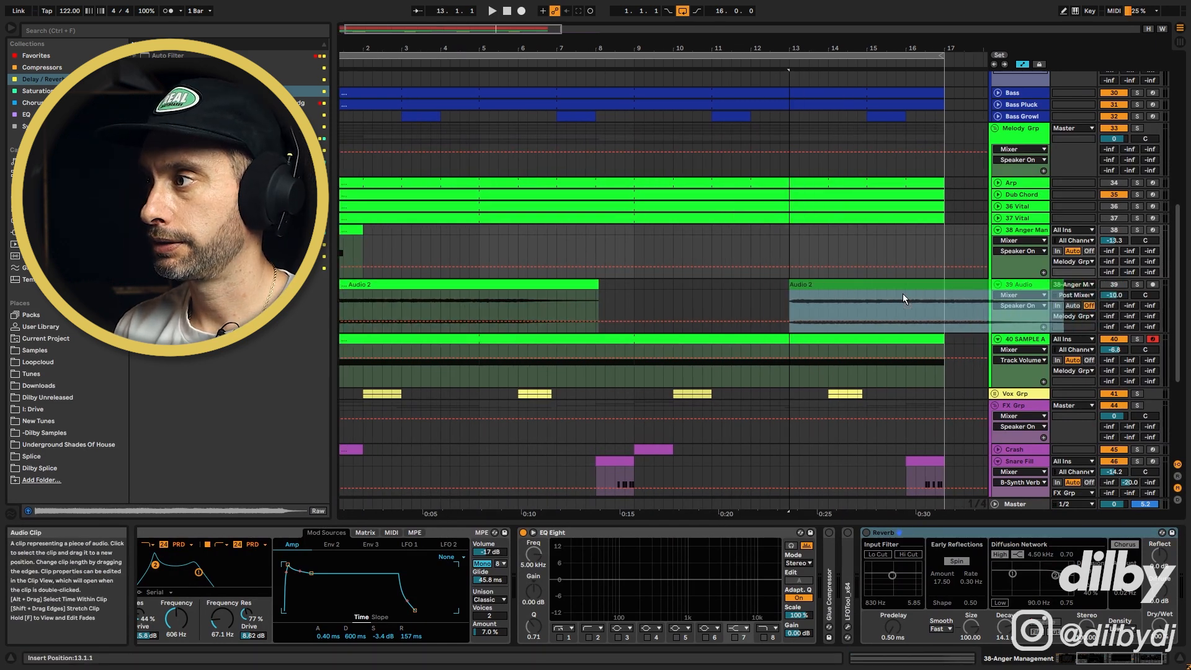
Hot-swap the Anger Management preset on track 38 for Basic Peak Lead
left_click(353, 229)
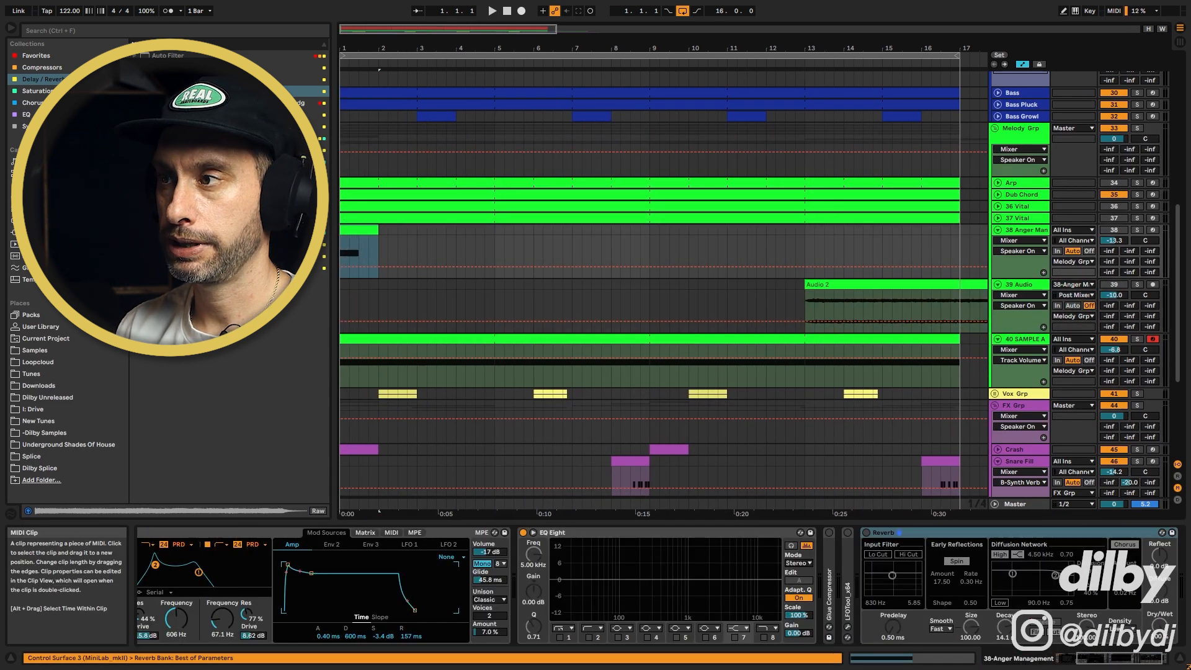
left_click(737, 532)
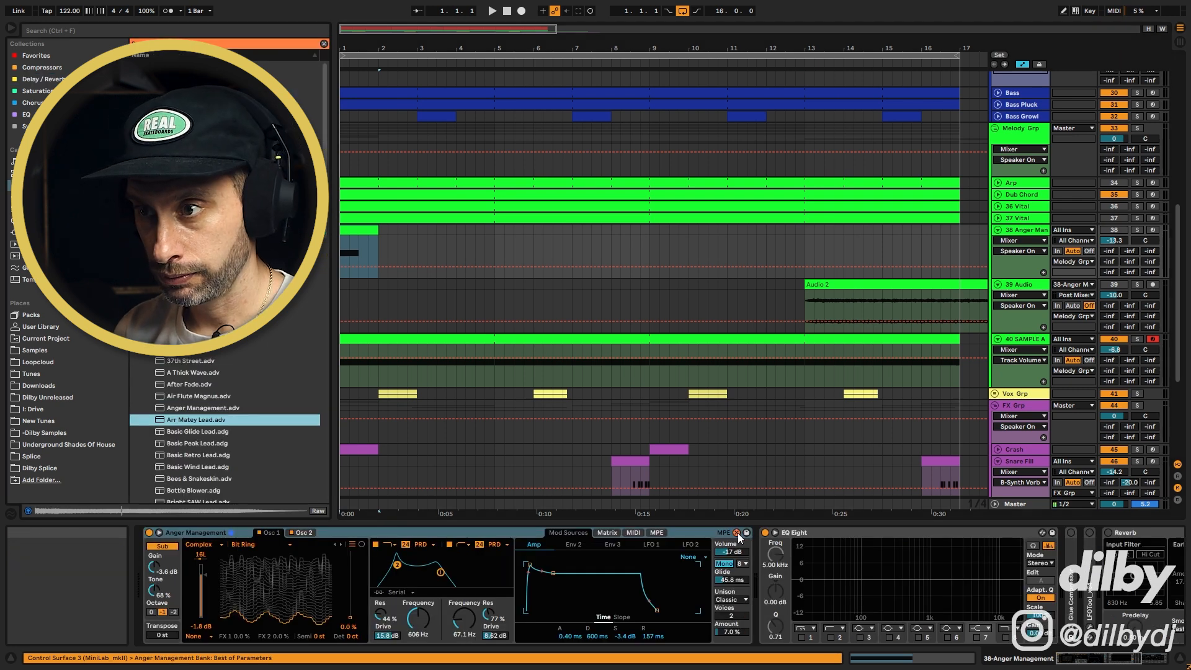
key("Down")
key("Down")
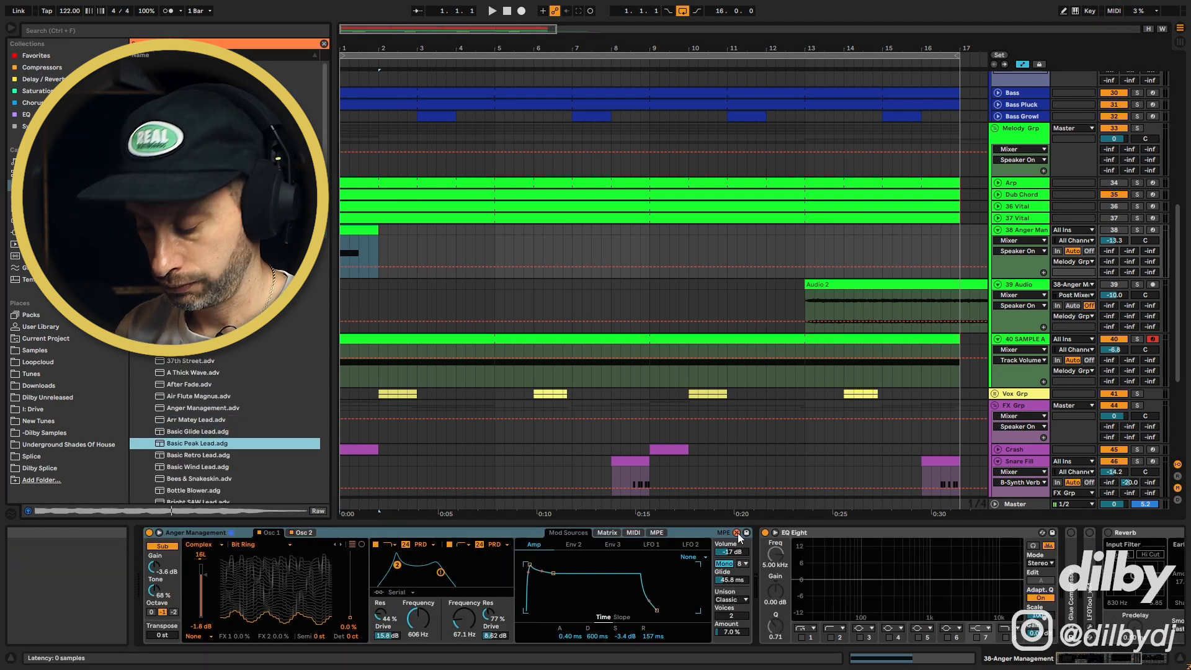
key("Return")
Load the Digitalcable preset onto track 38 and solo the track
scroll(248, 434, "down", 5)
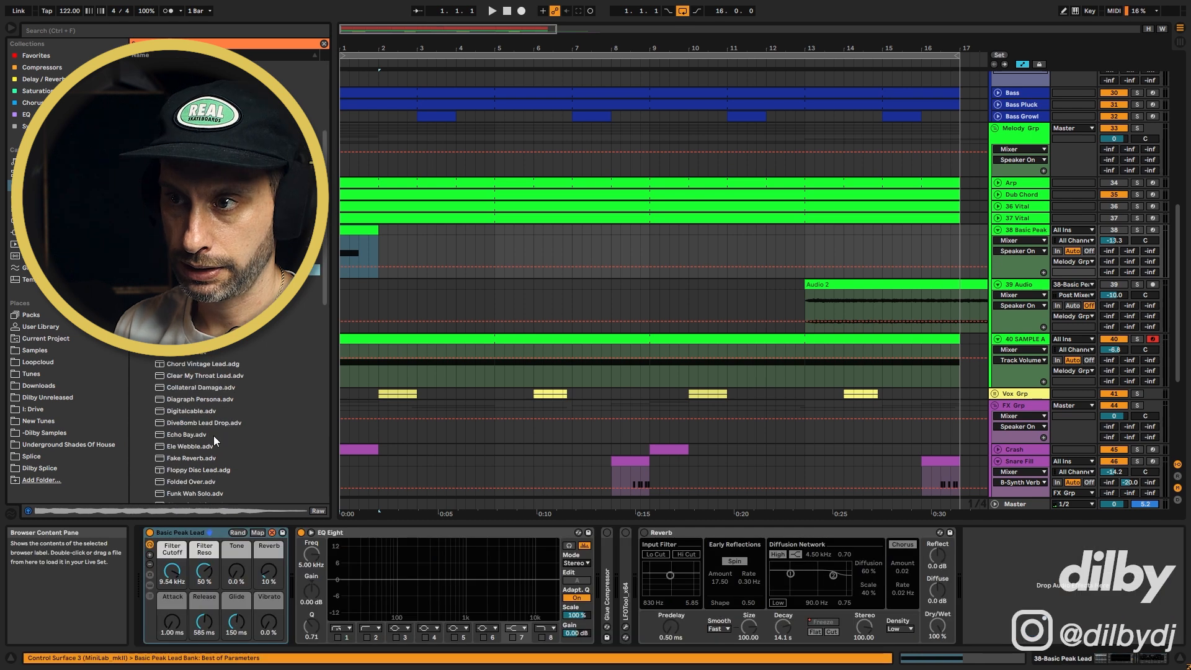
left_click(196, 412)
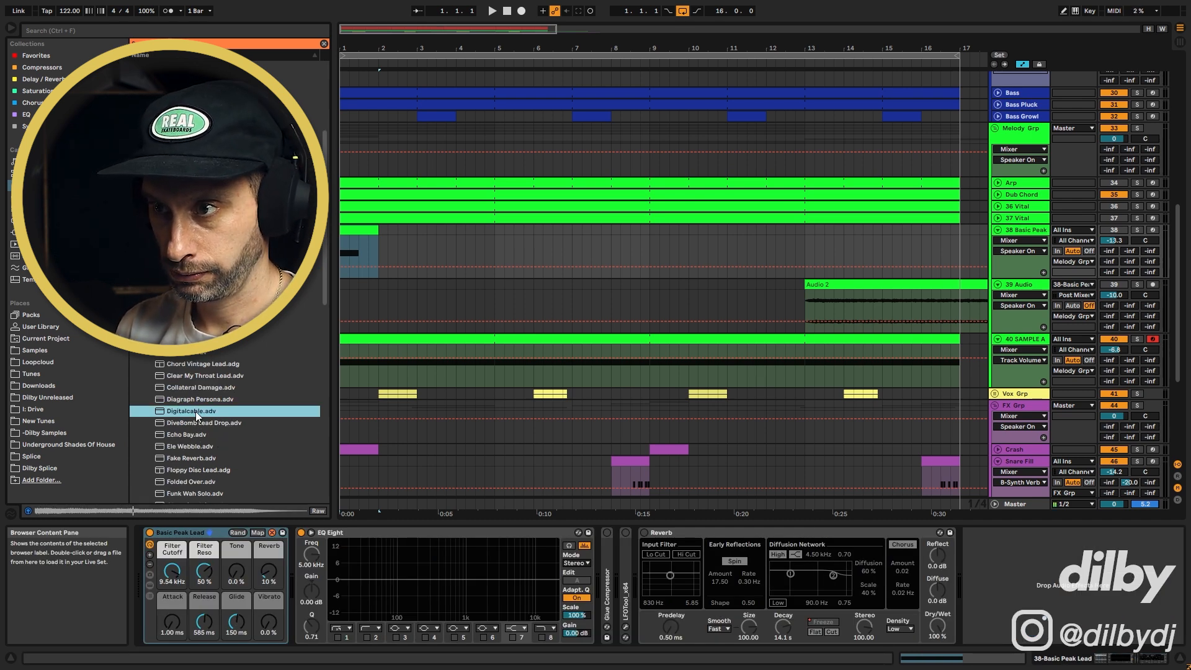
double_click(196, 412)
left_click(1138, 230)
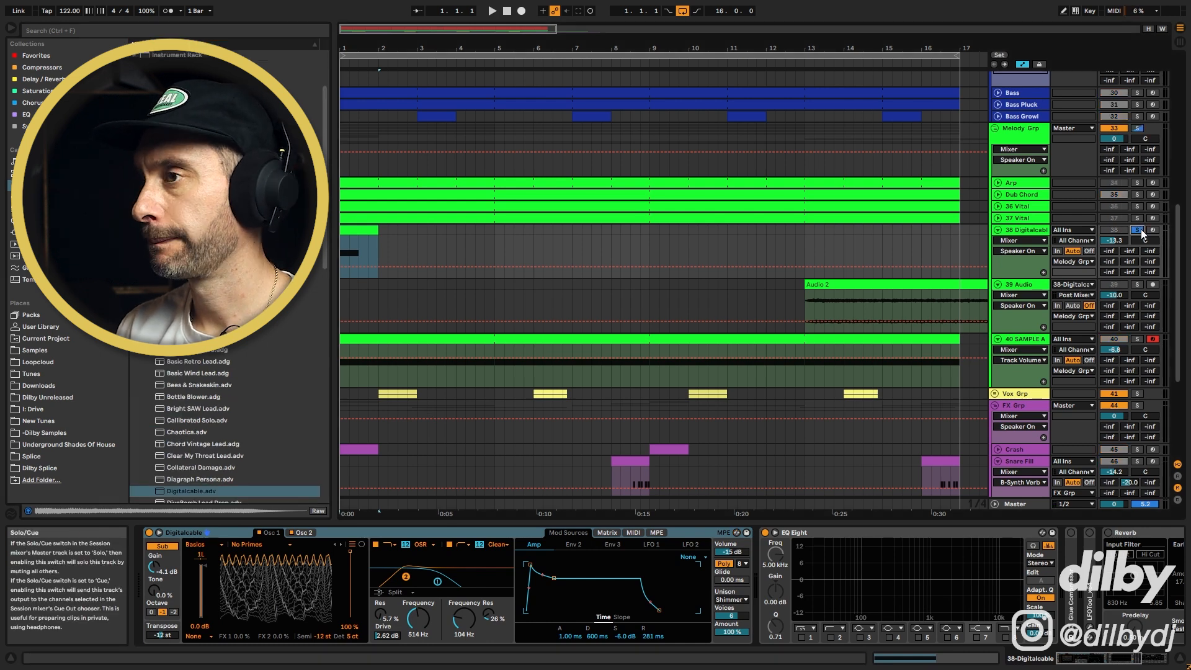
Arm track 39 and record the frozen reverb tail from track 38 into the arrangement as a new audio clip
key("space")
key("space")
left_click(1153, 285)
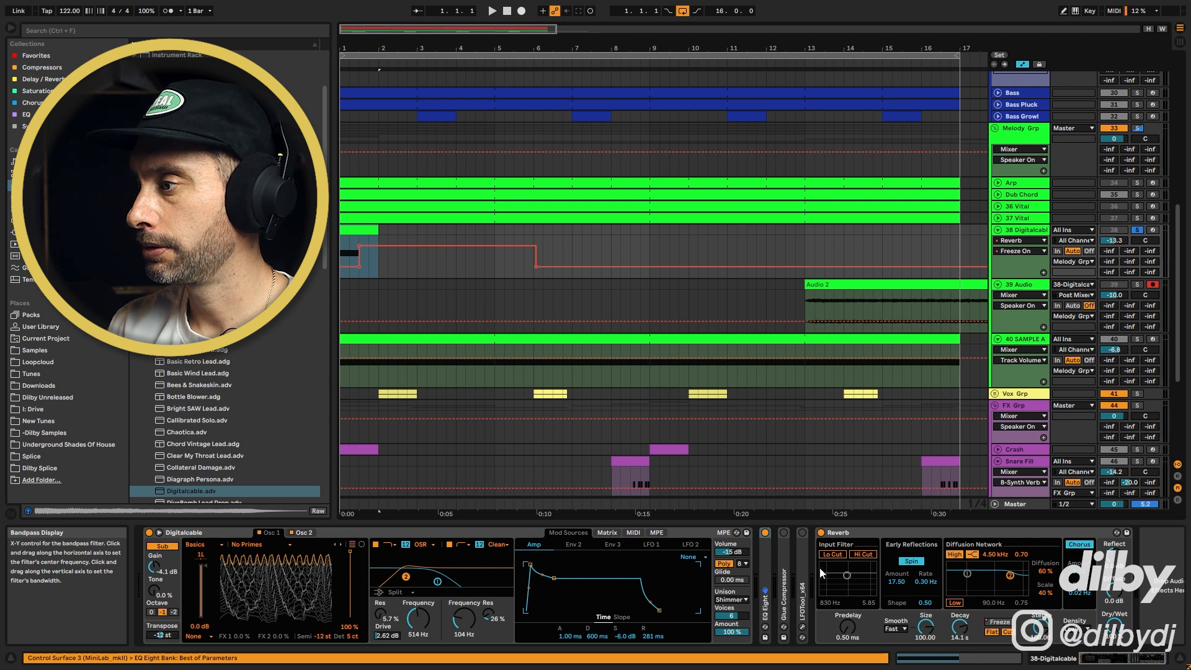
left_click(523, 12)
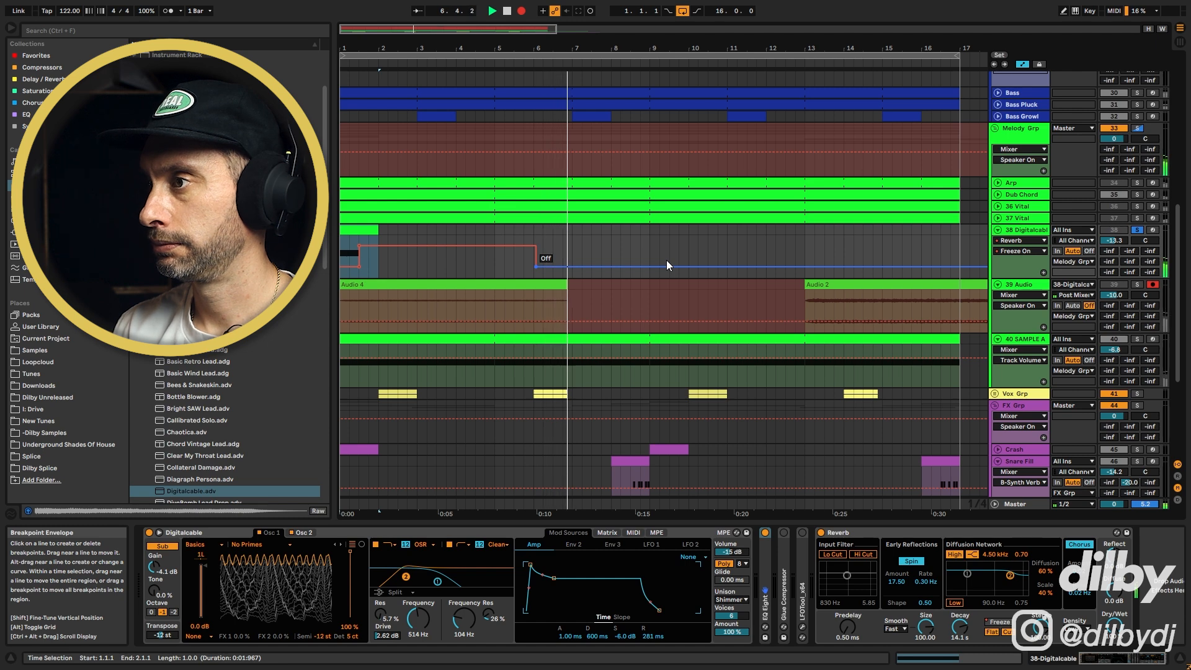
key("space")
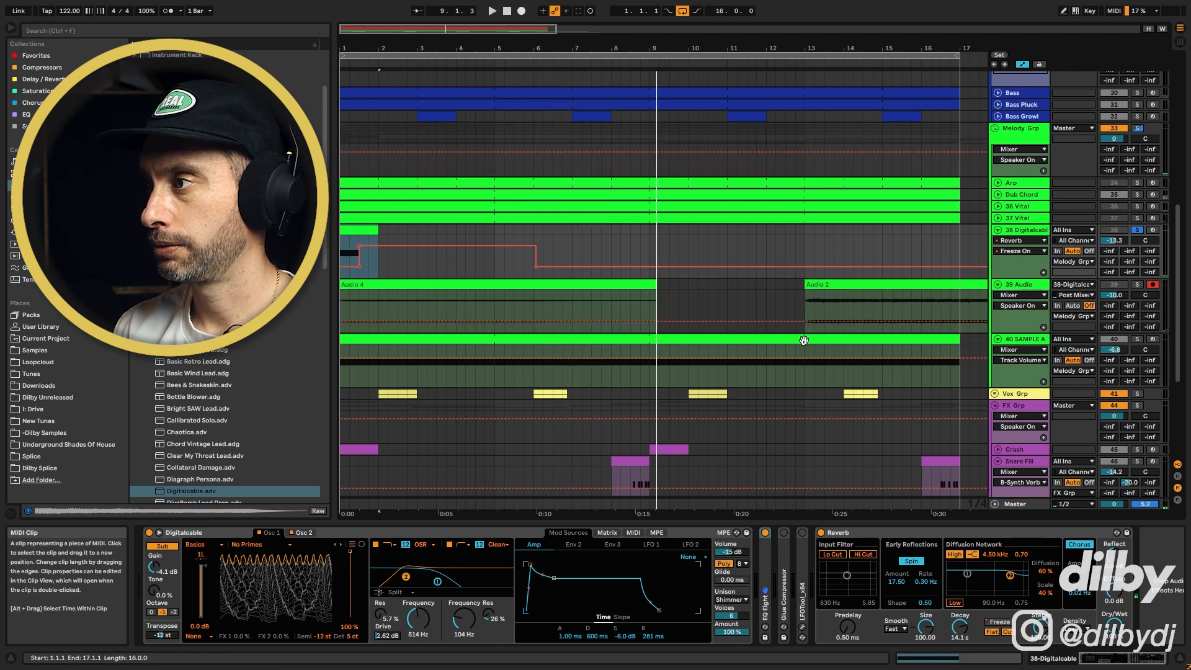
Load the new recording into the Simpler on track 40 and solo that track for playback
left_click(1024, 339)
left_click(503, 304)
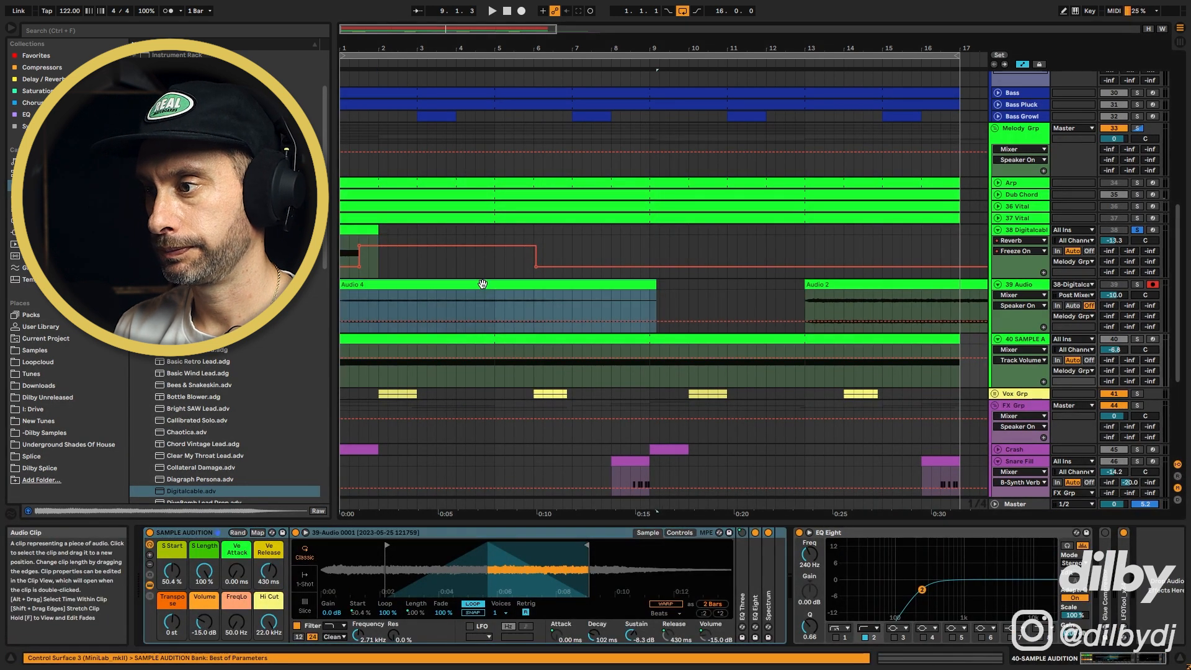
left_click_drag(325, 546, 395, 545)
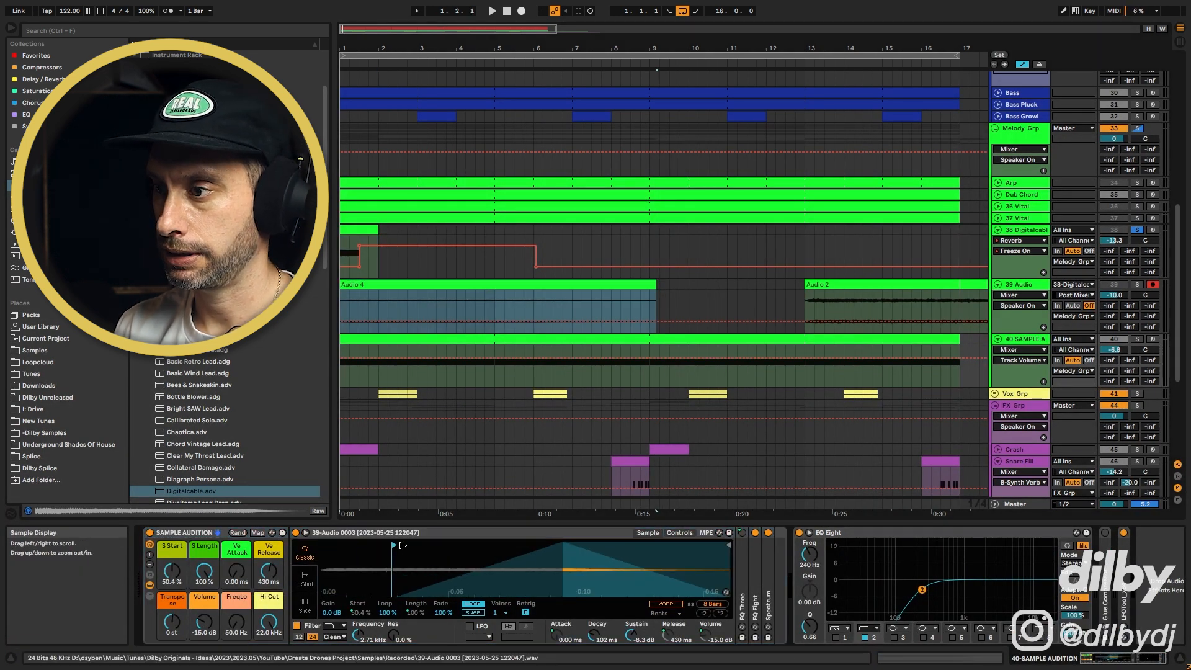
left_click_drag(729, 547, 541, 546)
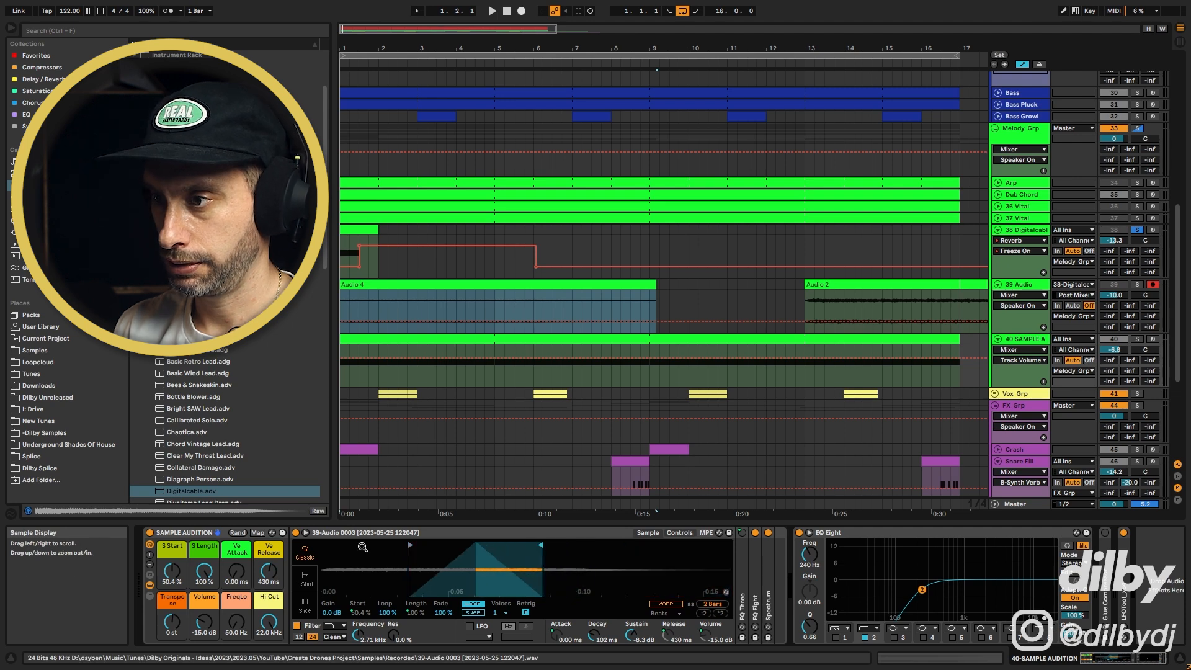
left_click(1137, 339)
key("space")
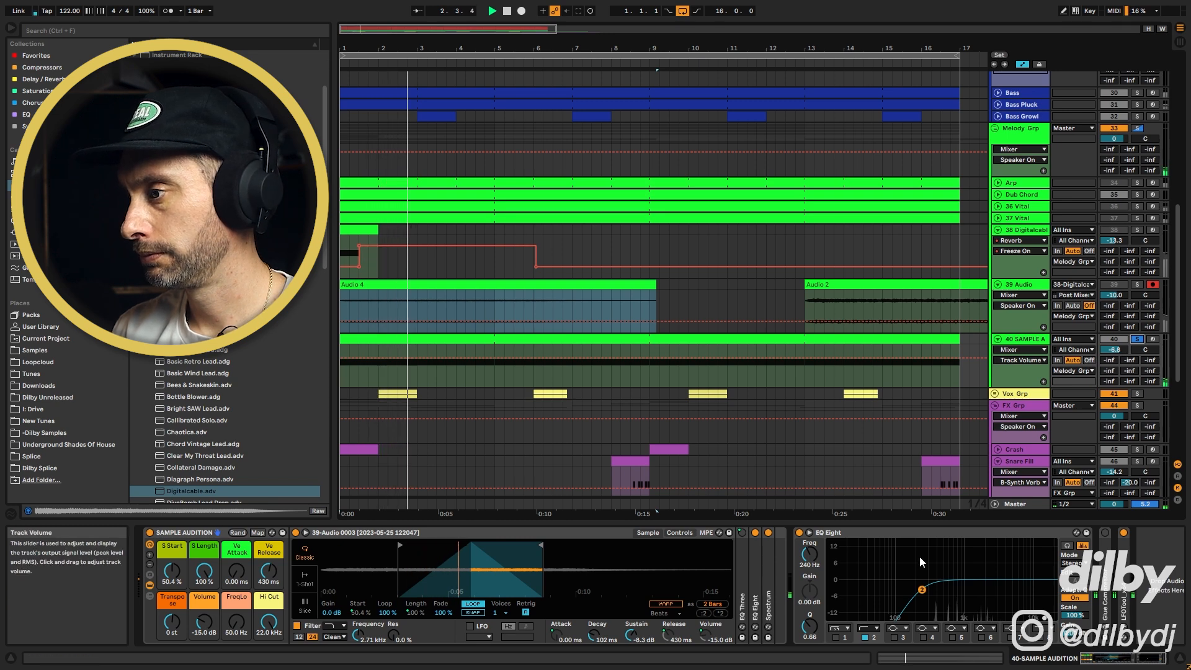
Raise track 40's volume to about 1.4 dB while auditioning, then stop playback
left_click_drag(1112, 351, 1113, 338)
left_click(1137, 340)
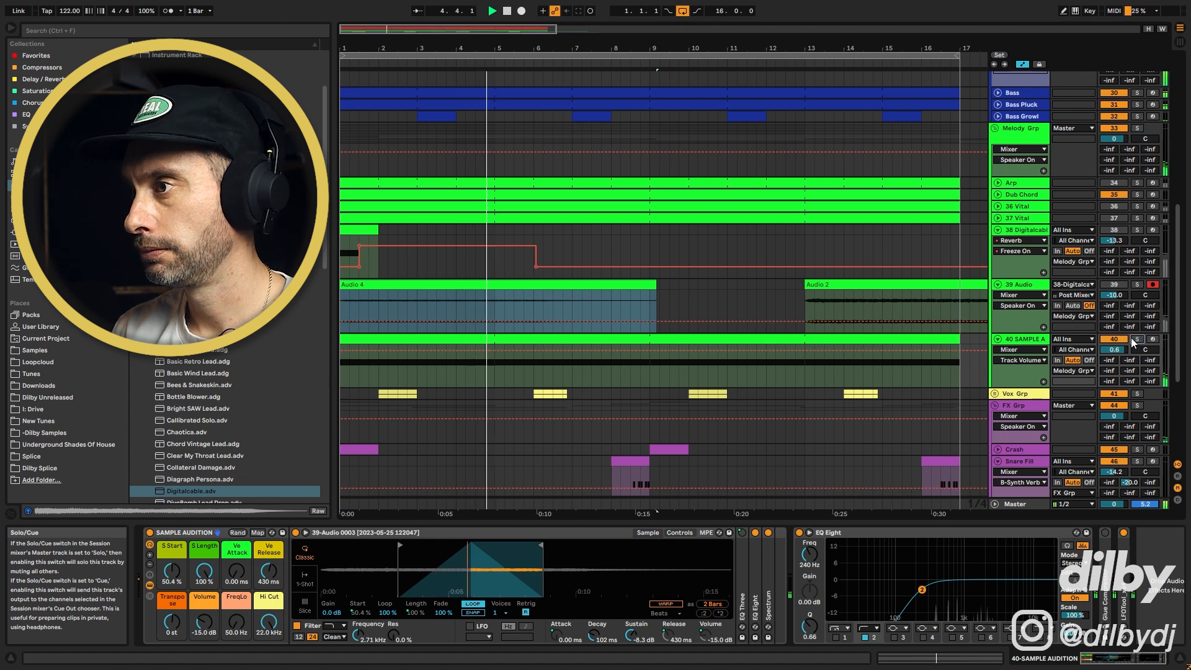
left_click(1024, 340)
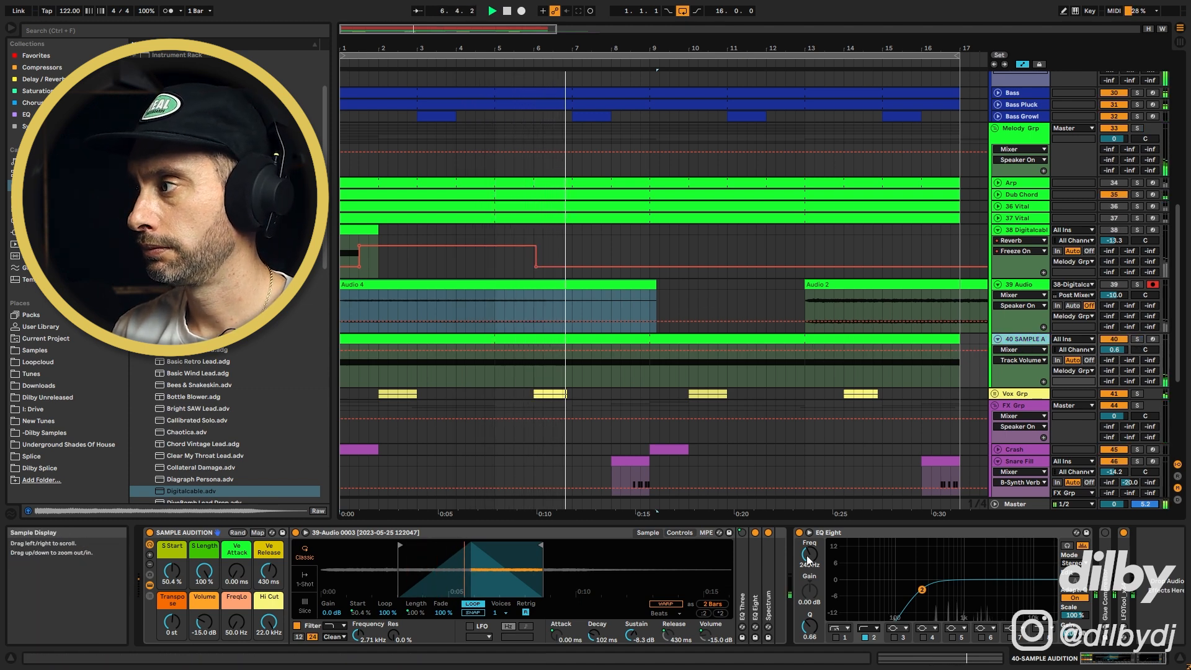
left_click_drag(1115, 349, 1114, 347)
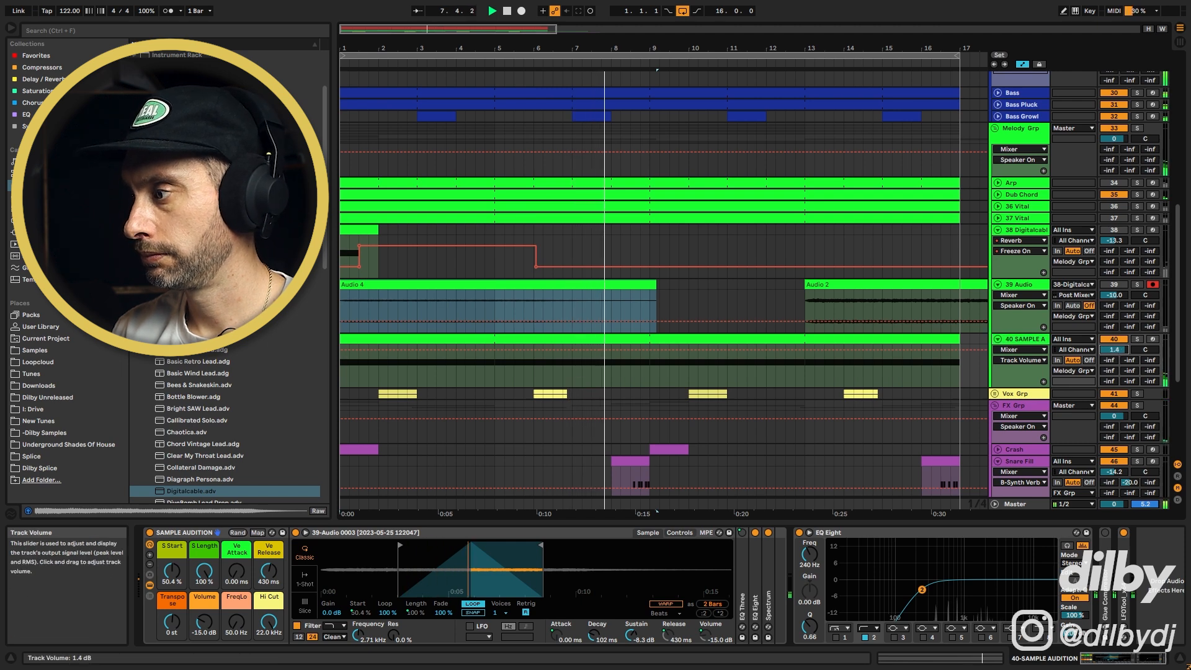
key("space")
Try different Simpler transpose settings on track 40, ending at +12 st, while auditioning with solo
left_click(419, 336)
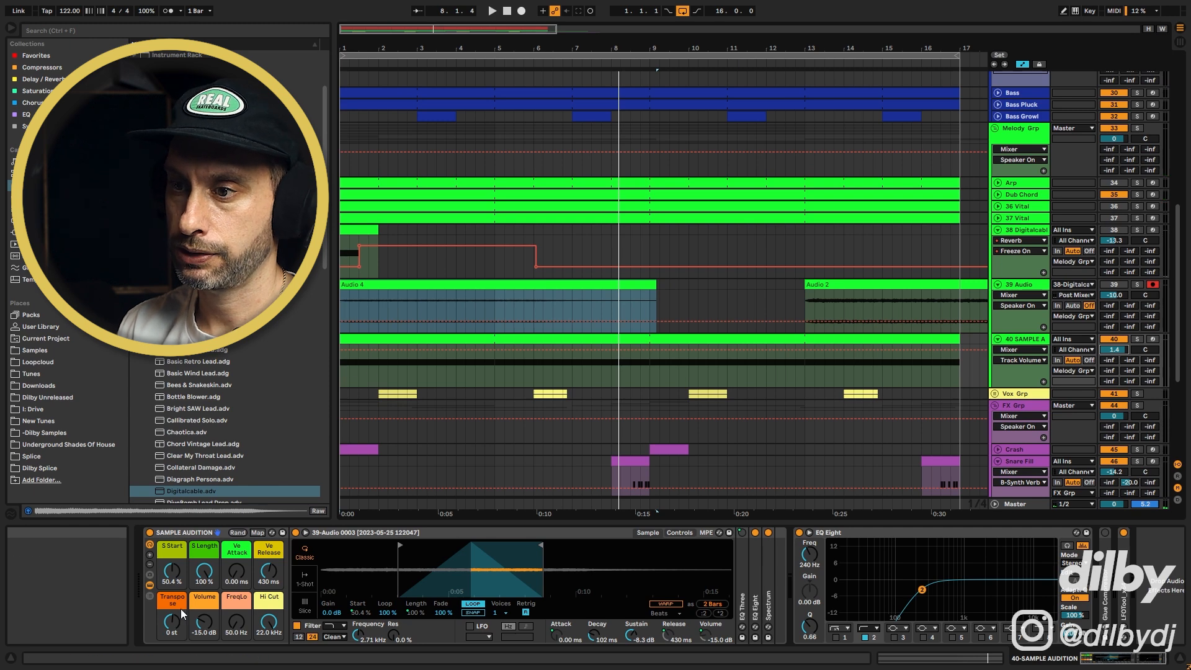
left_click(179, 630)
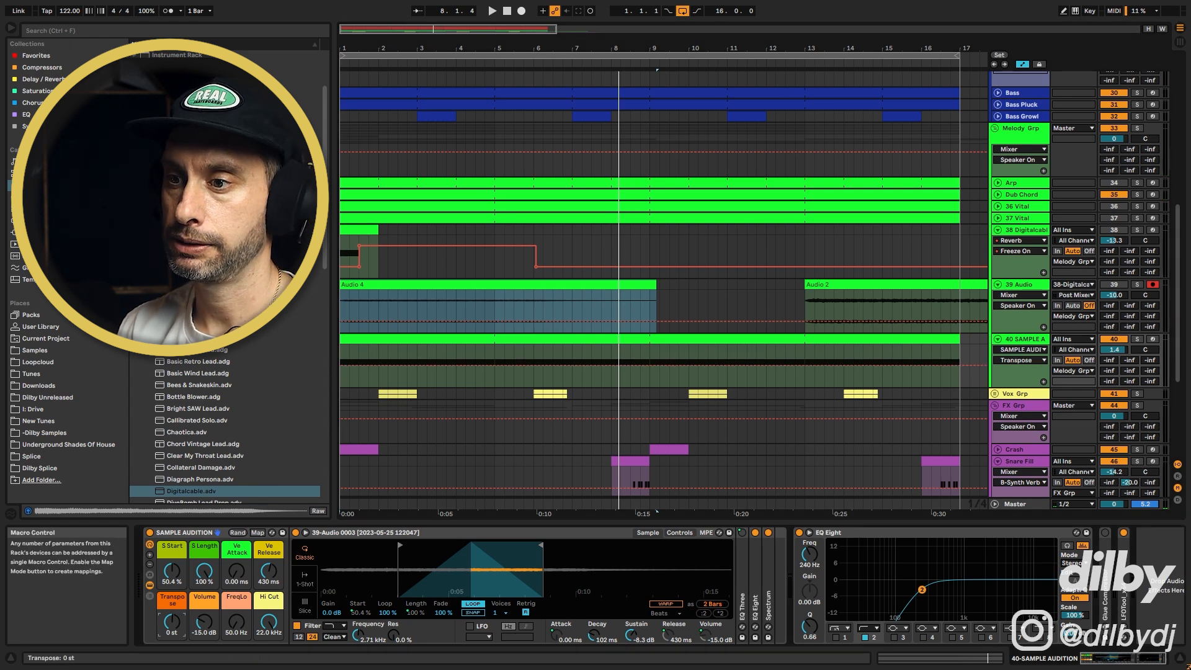
key("space")
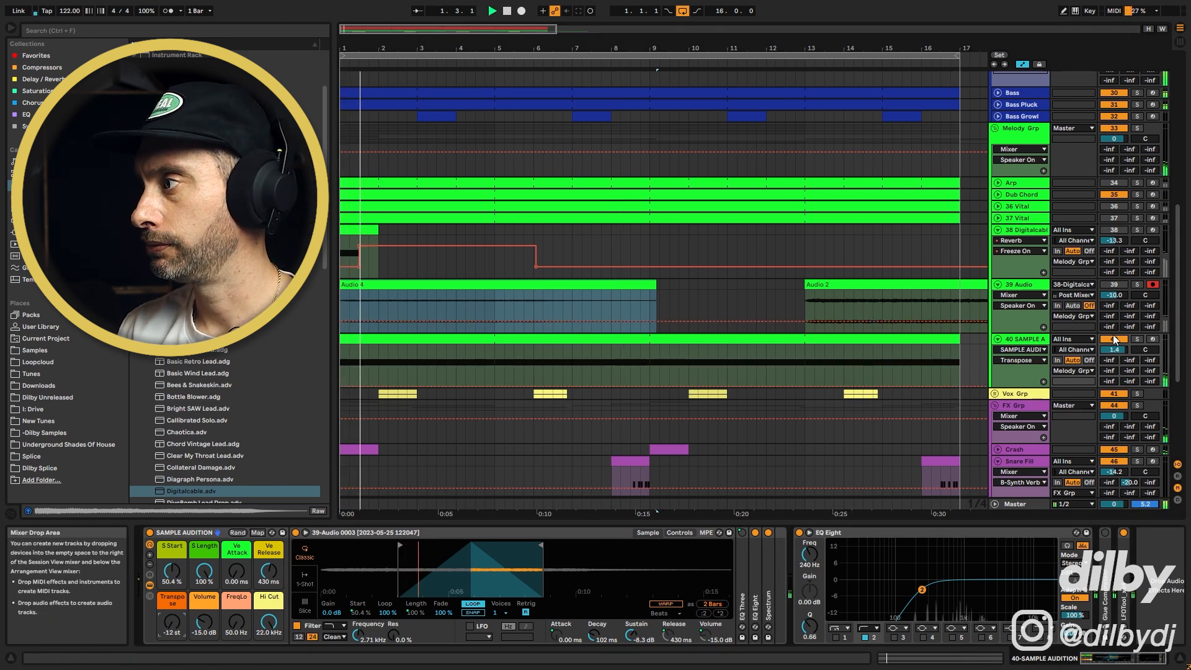
left_click(1138, 339)
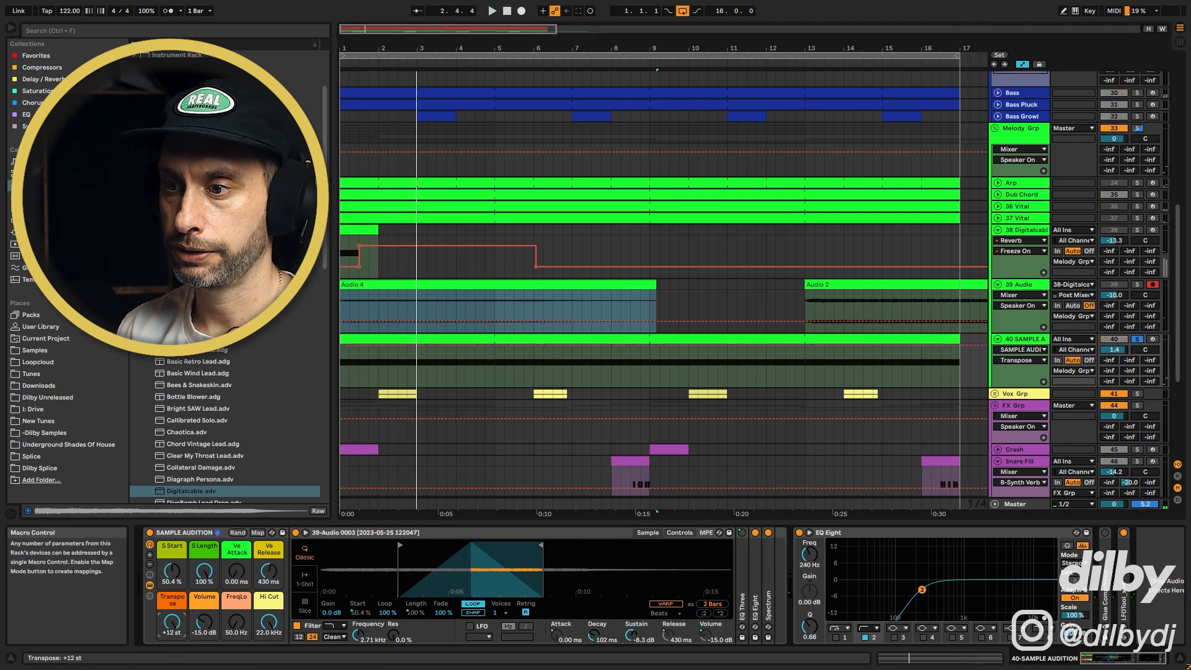
key("space")
left_click(1138, 340)
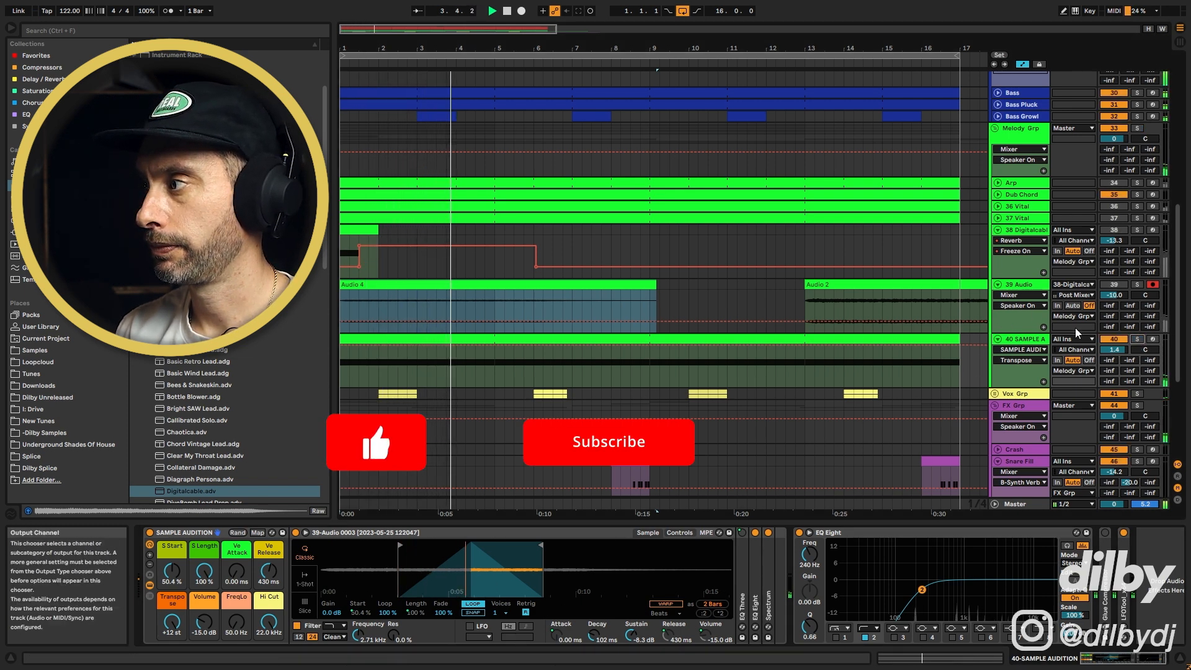
left_click(1138, 340)
Set track 40's B-Synth Verb send to -20 dB and add TAL-Chorus-LX to the track
left_click_drag(1130, 360, 1129, 343)
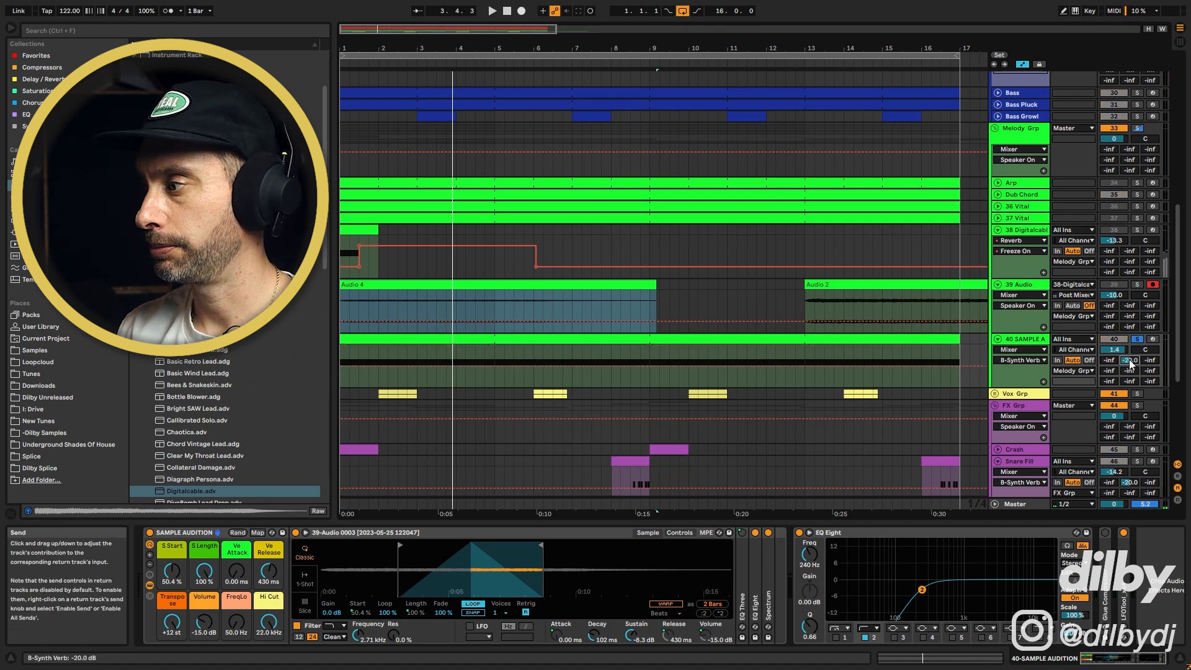
left_click(36, 103)
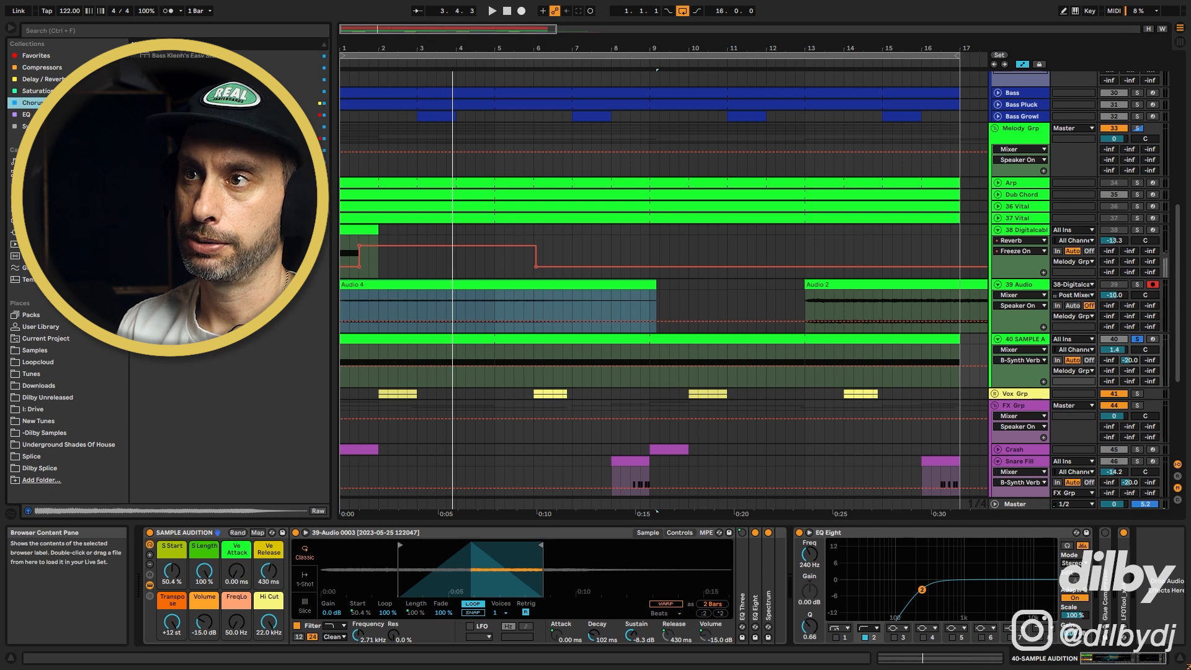
double_click(186, 138)
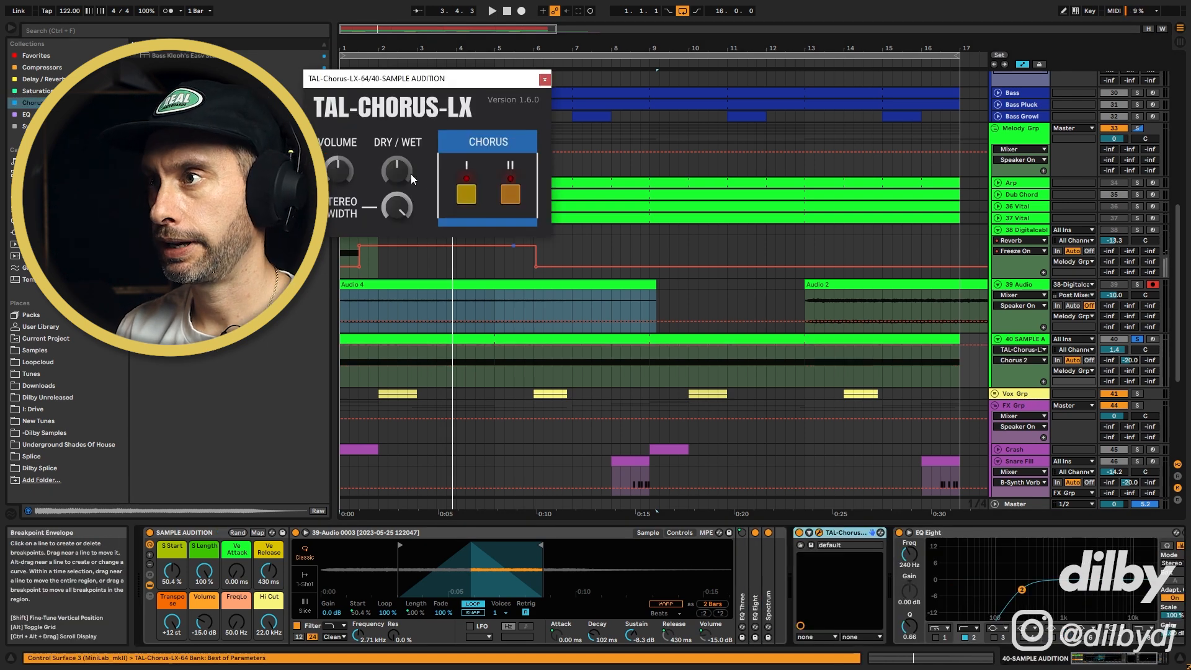
left_click_drag(428, 79, 607, 197)
Reset the Simpler transpose to 0 st while auditioning track 40 in solo
key("space")
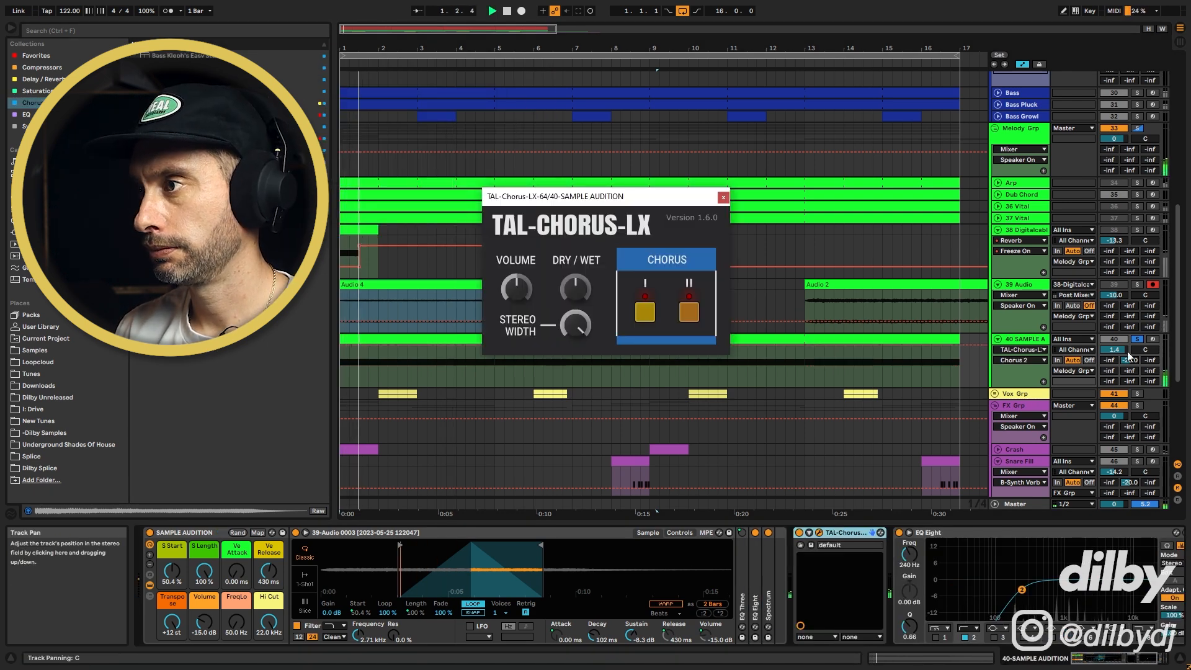
left_click(1138, 339)
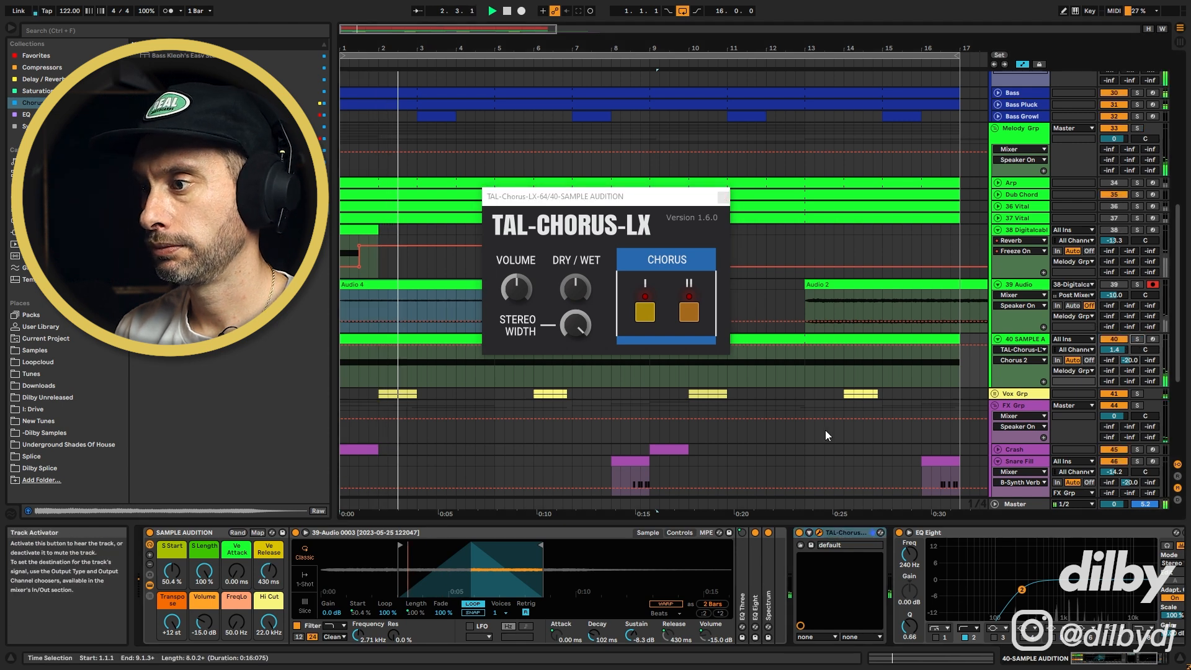
double_click(176, 628)
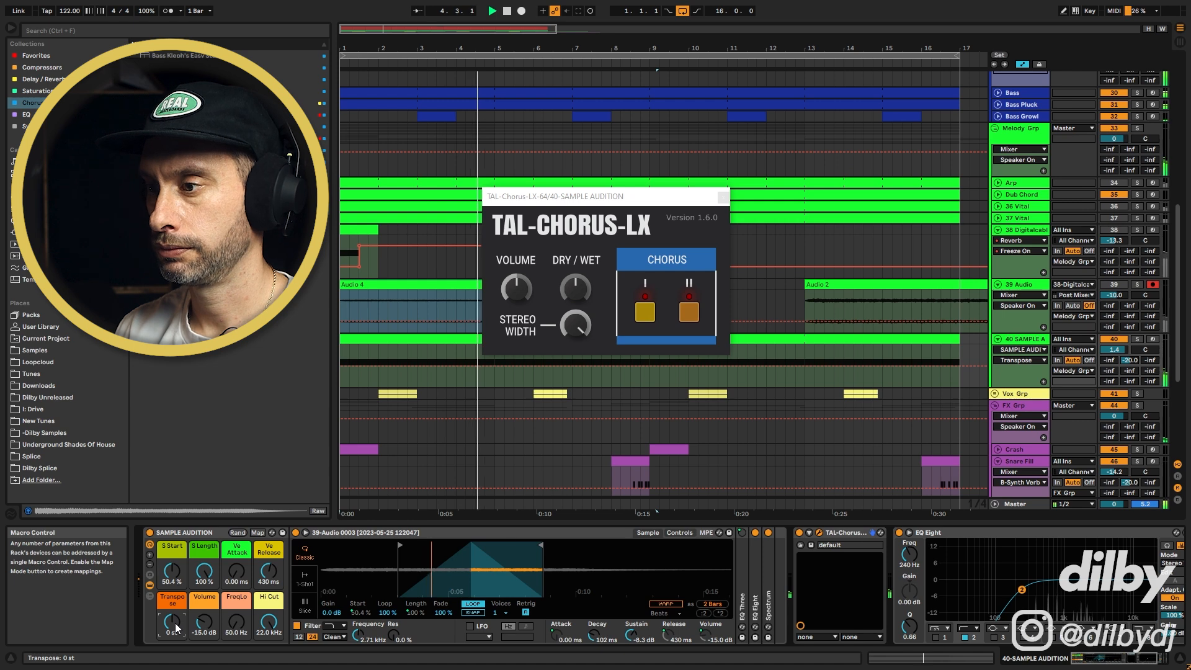
left_click_drag(176, 628, 176, 665)
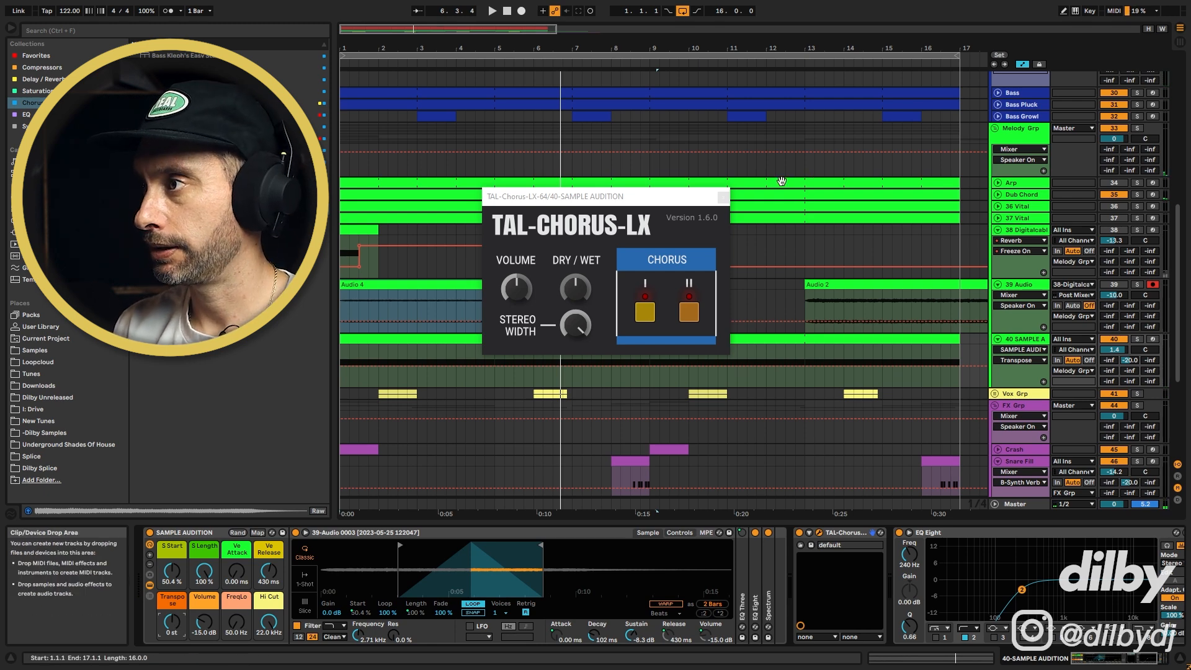
Close the chorus window and move the clips on track 39 past the arrangement end, around bar 21
left_click(724, 197)
double_click(754, 29)
left_click_drag(499, 285, 605, 285)
left_click_drag(386, 285, 534, 288)
mouse_move(571, 285)
left_mouse_down()
mouse_move(539, 283)
mouse_move(572, 283)
left_mouse_up()
left_click_drag(489, 284, 530, 284)
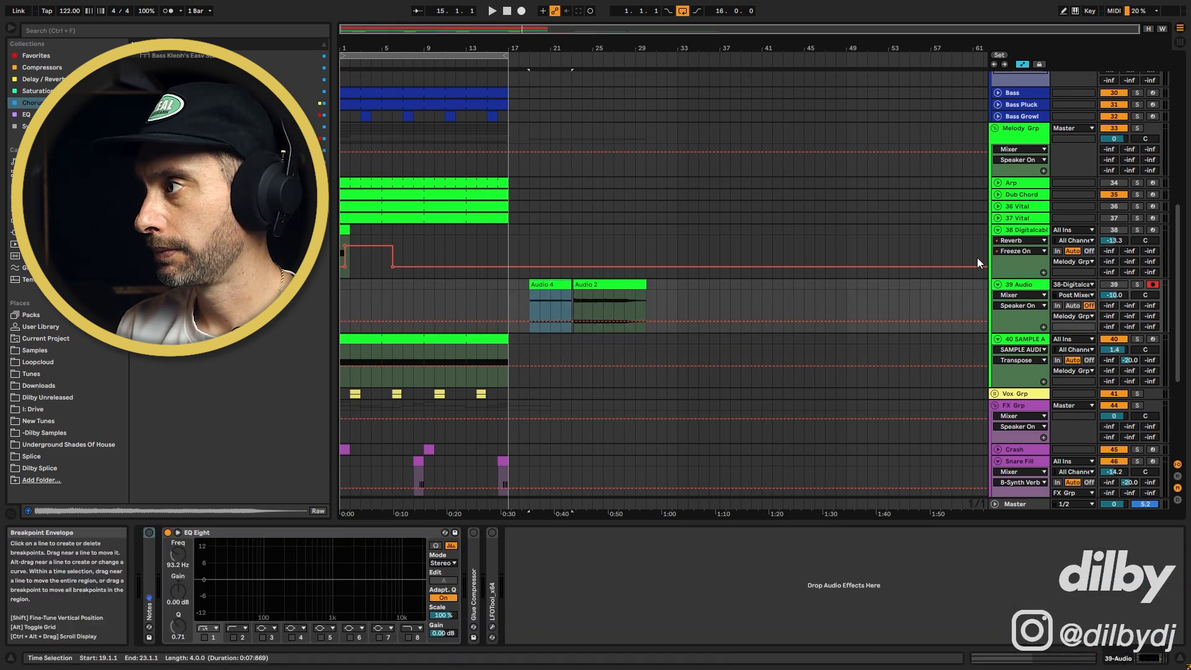
Insert a new audio track below track 38
left_click(1029, 230)
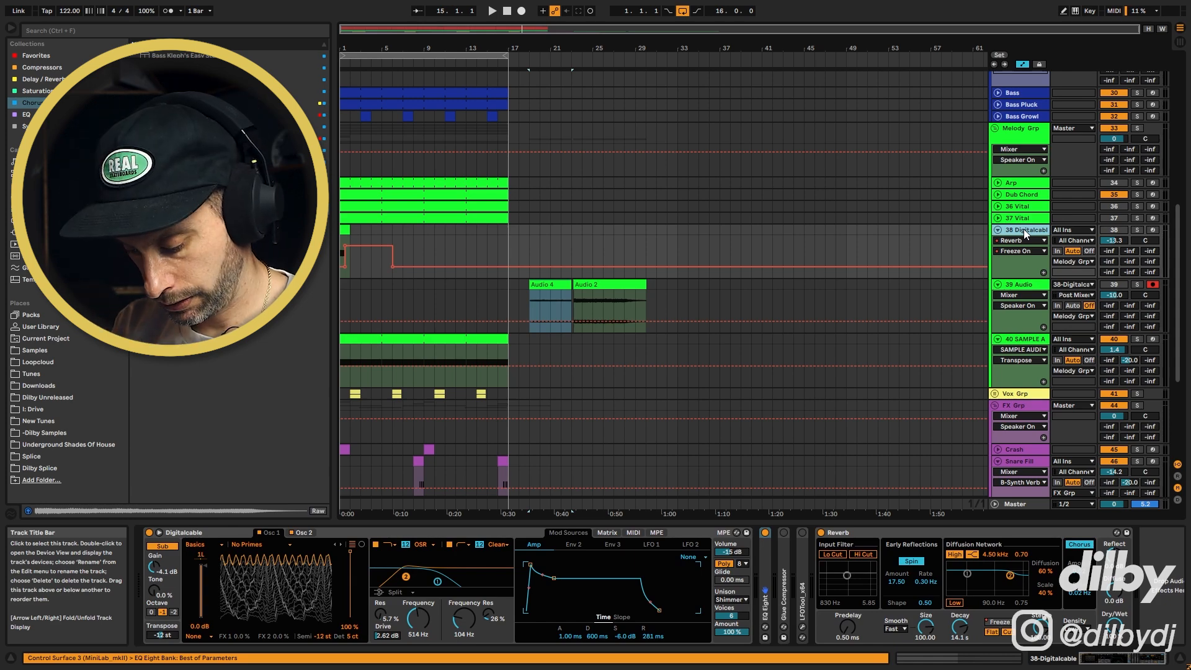
key("ctrl+t")
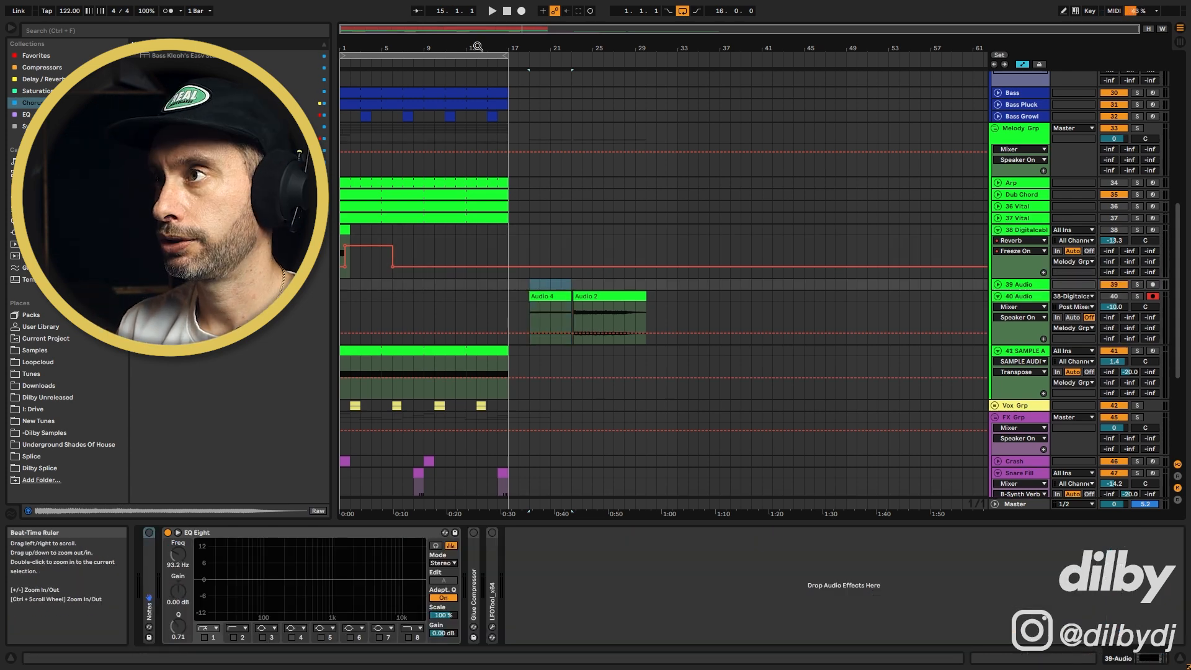
left_click_drag(445, 29, 437, 93)
left_click(1020, 285)
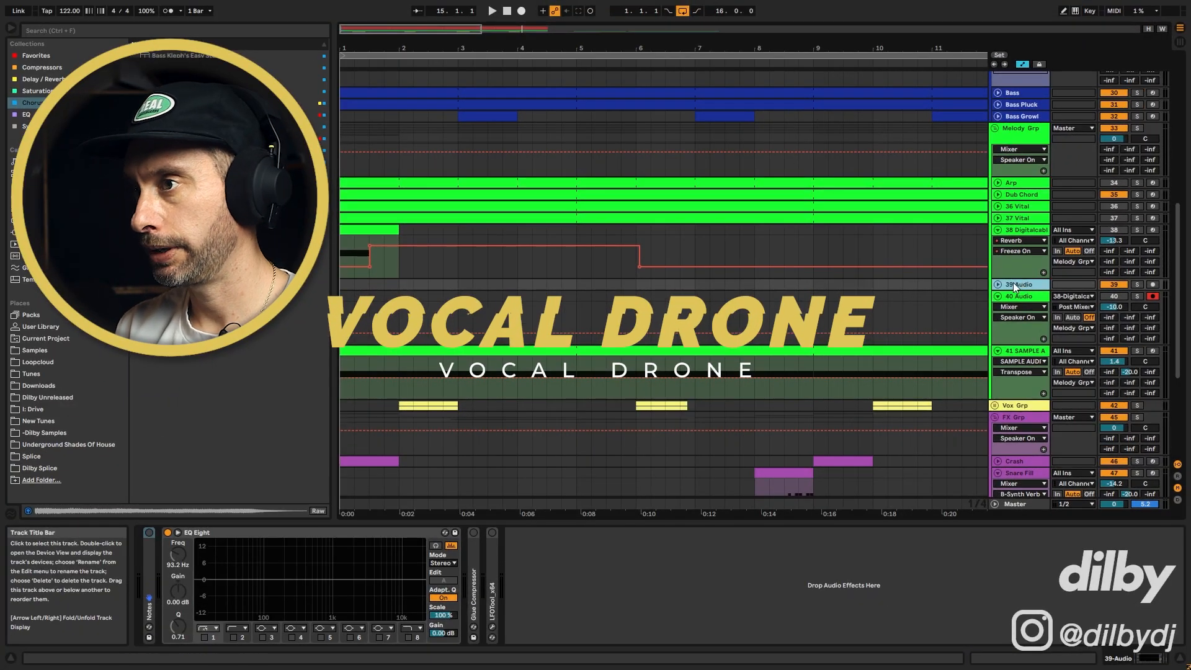
Switch to Loopcloud, audition female vocal loops and send USV_125_C_I_1_Female_Vocal_Filter_Fx to the new audio track
key("alt+Tab")
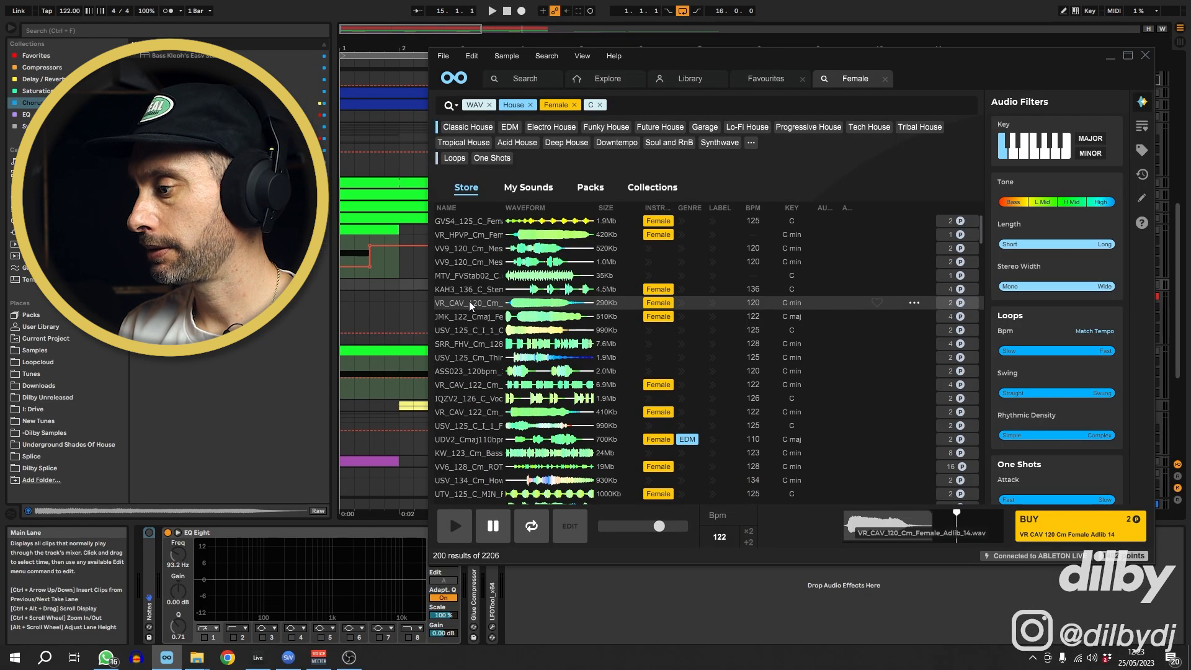
left_click(471, 319)
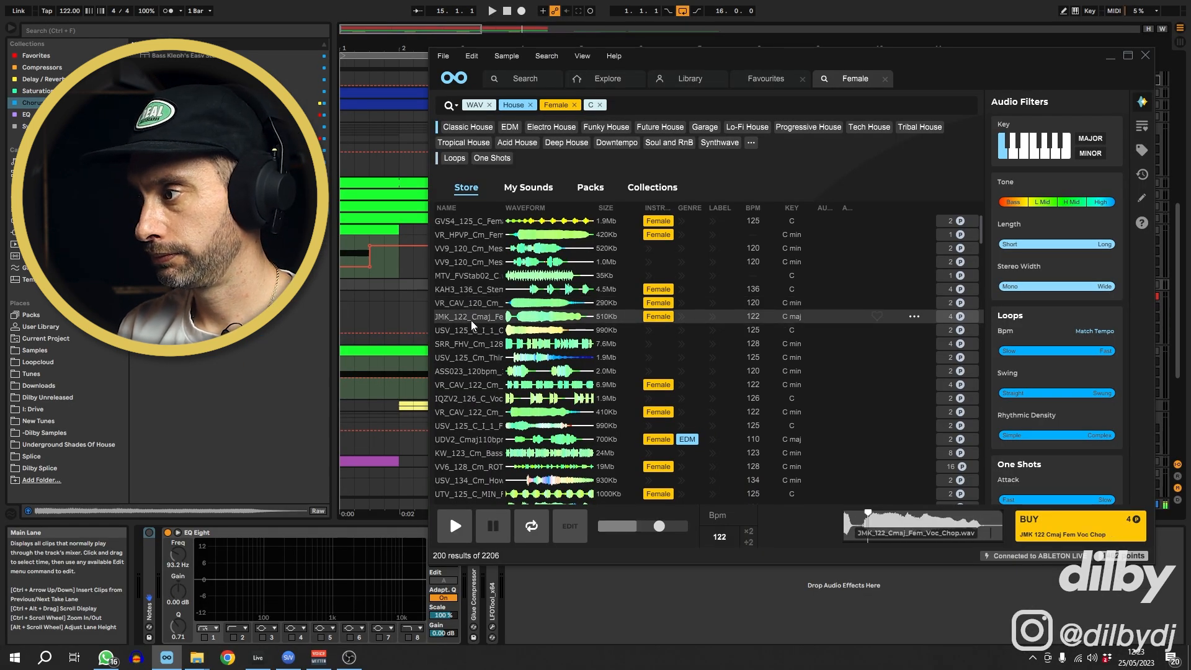
left_click(472, 332)
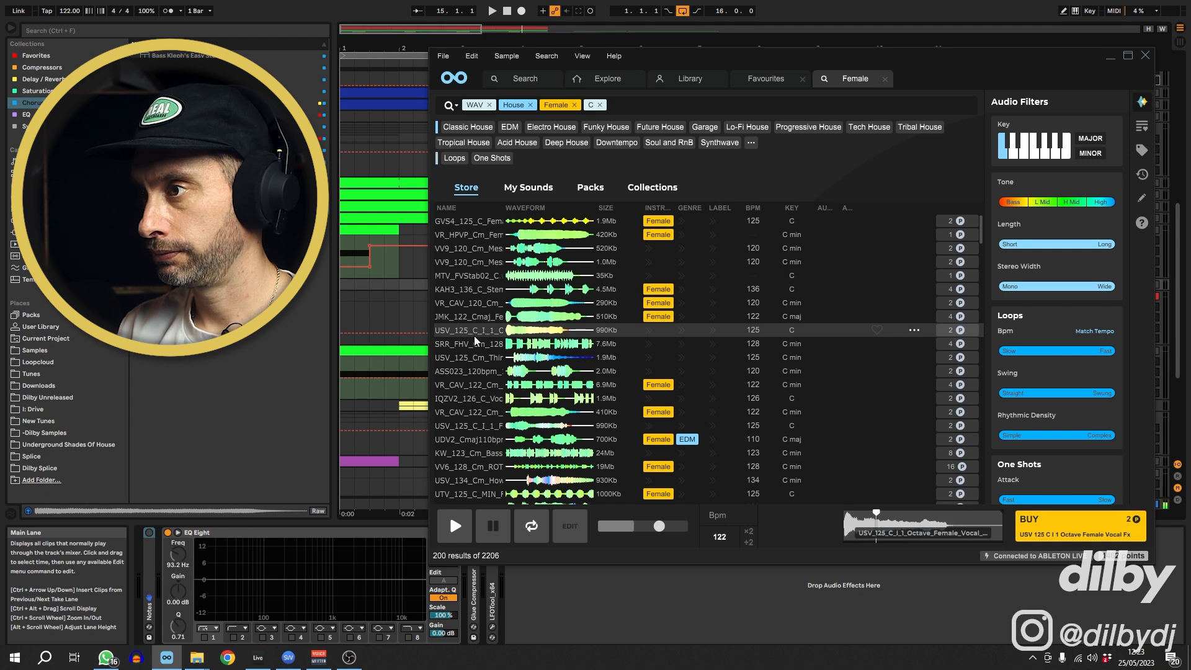
left_click(472, 357)
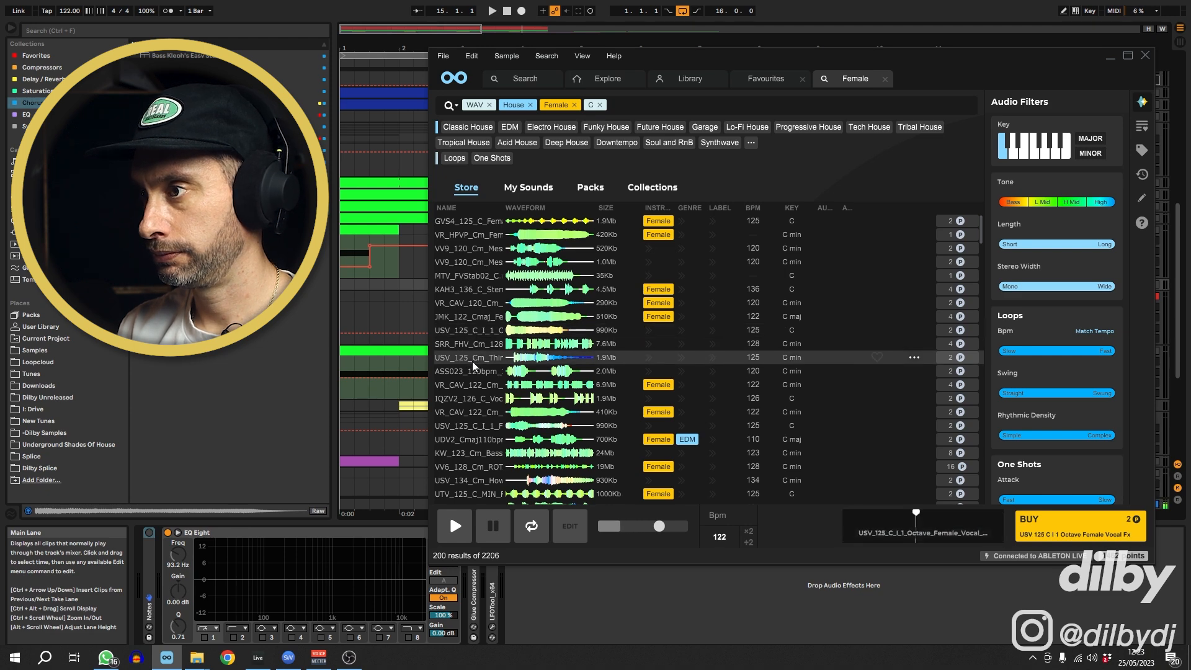
left_click(469, 412)
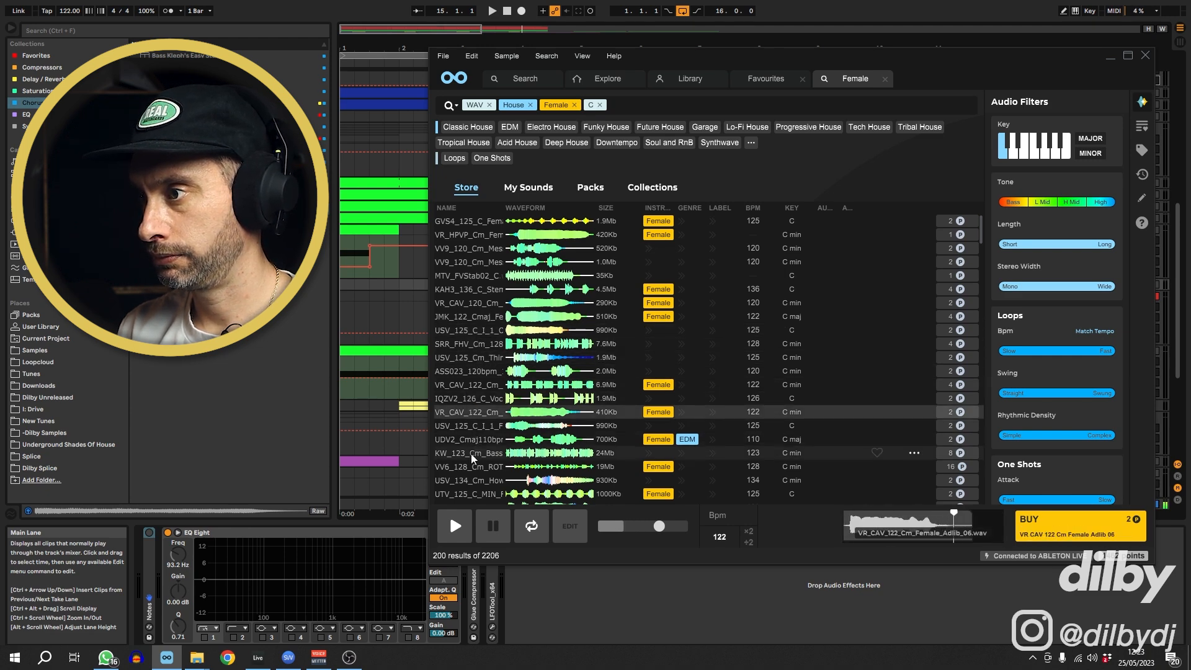
left_click(470, 430)
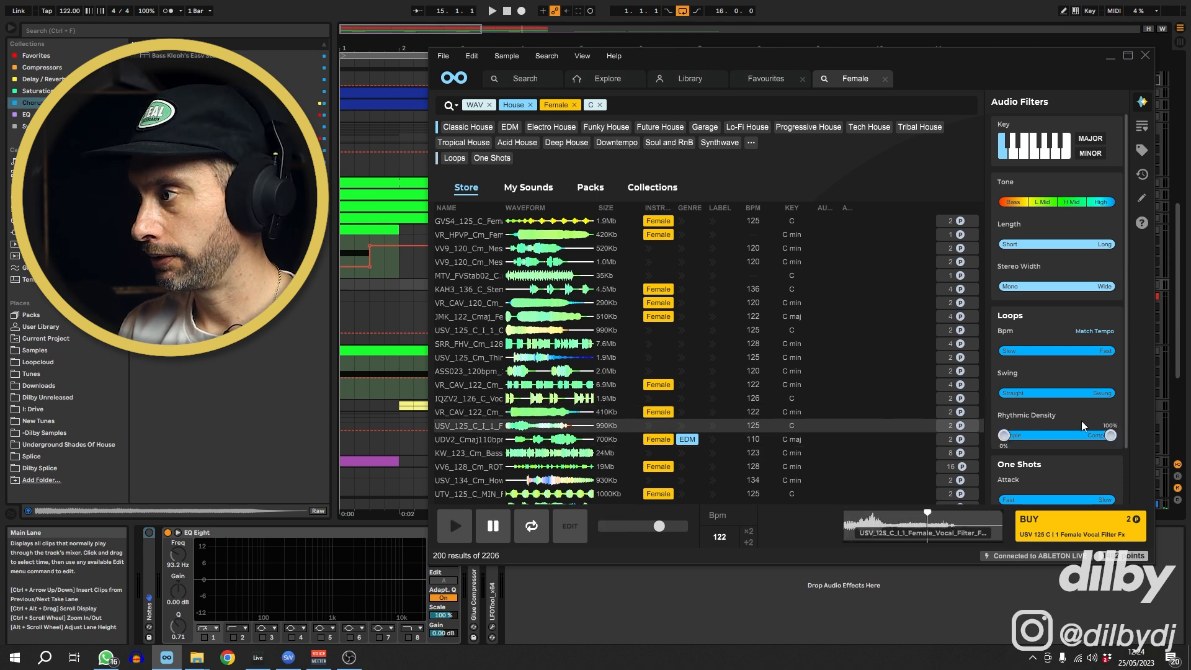
left_click(961, 426)
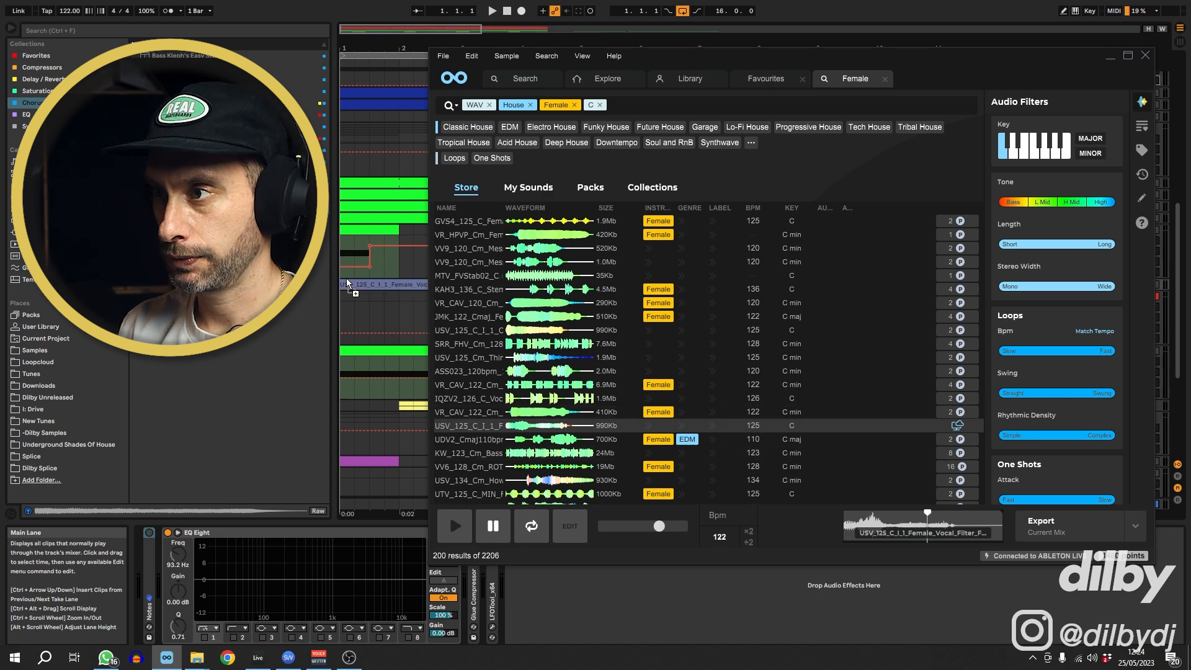
Audition more female vocal loops and drag MTV_FVMisc02_C onto track 39 just after the first vocal clip
scroll(474, 466, "down", 5)
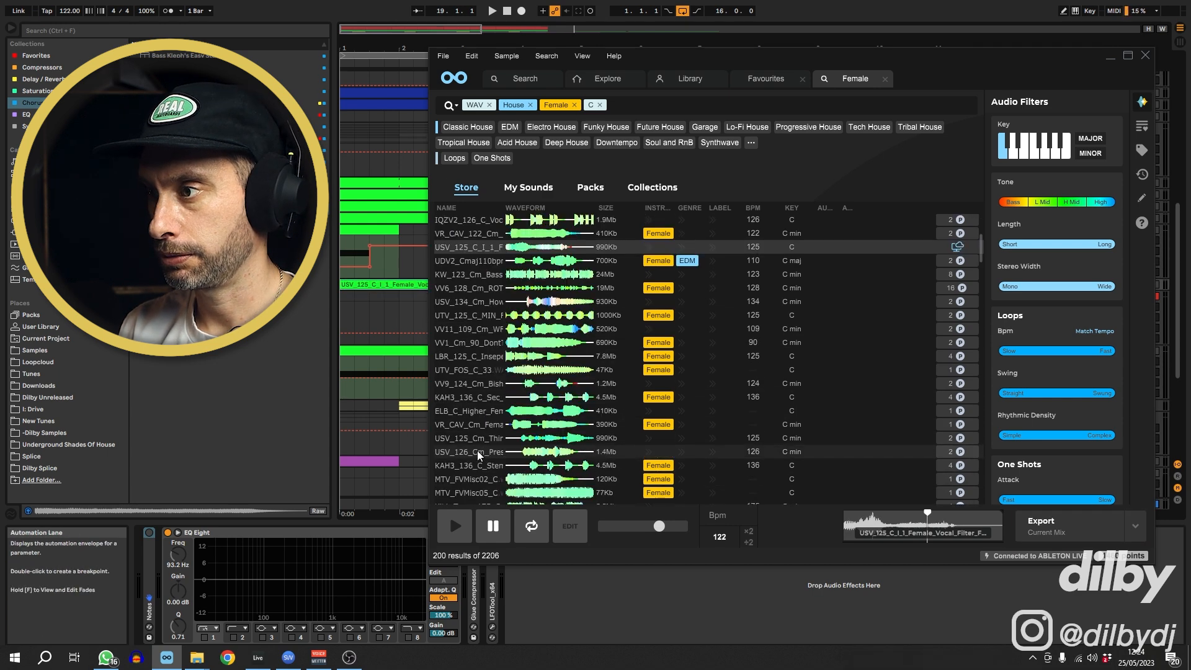
left_click(490, 343)
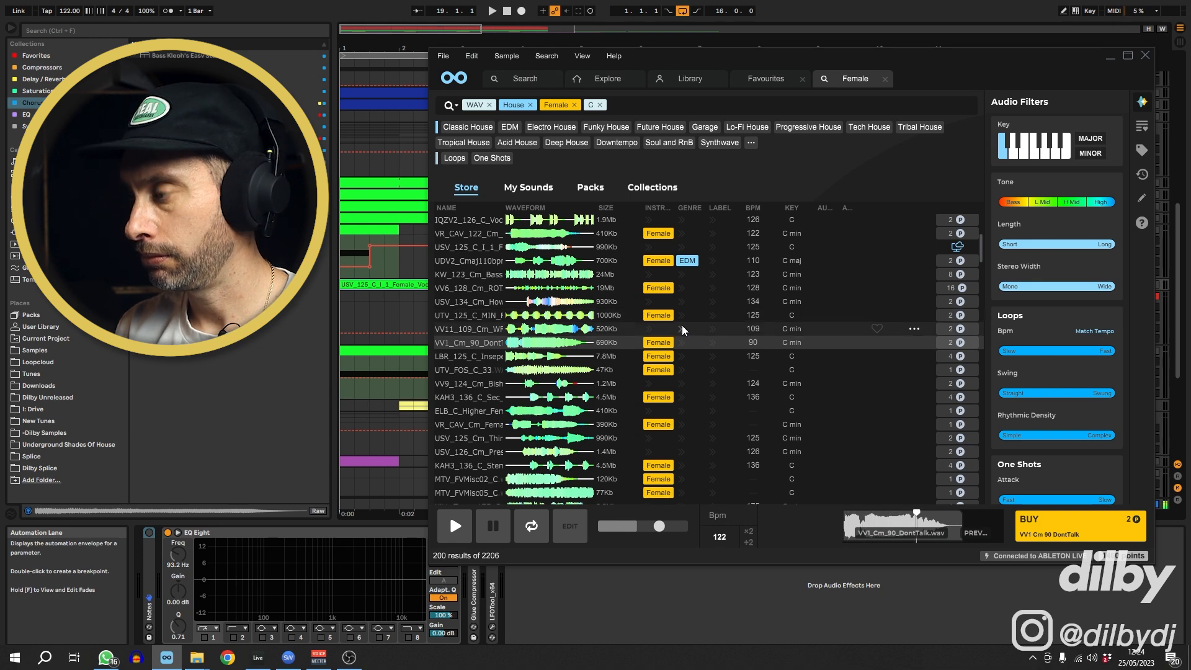
key("Down")
key("Down")
key("Down")
key("Down")
key("Down")
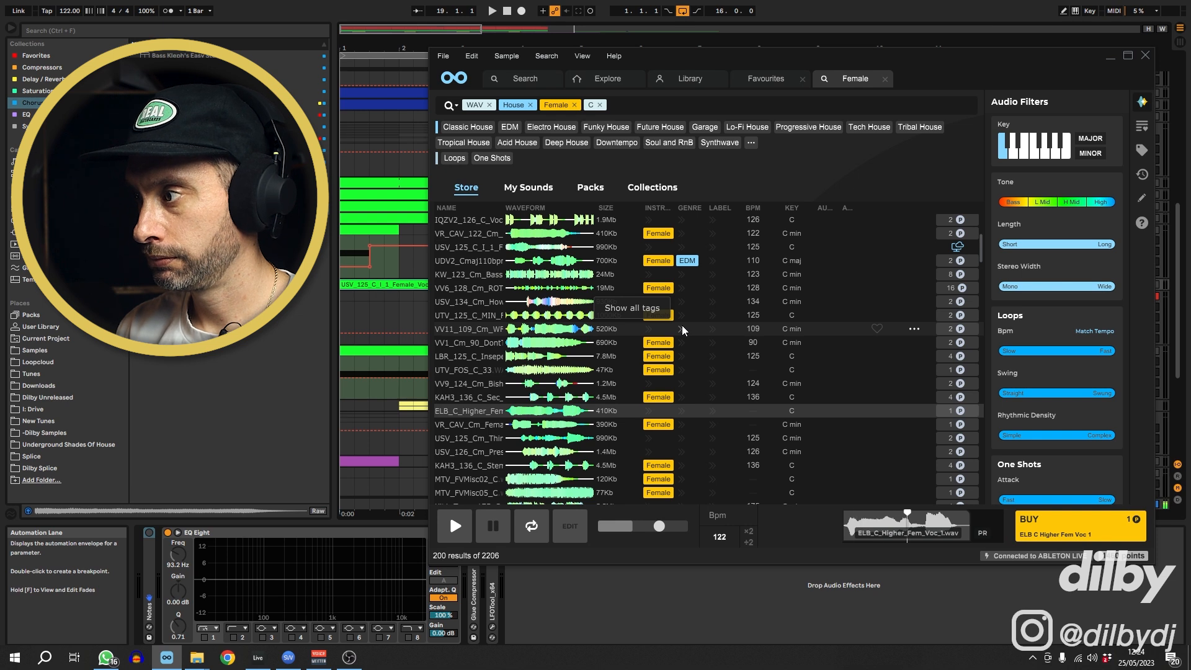
key("Down")
key("Down")
key("Down")
key("Down")
key("Down")
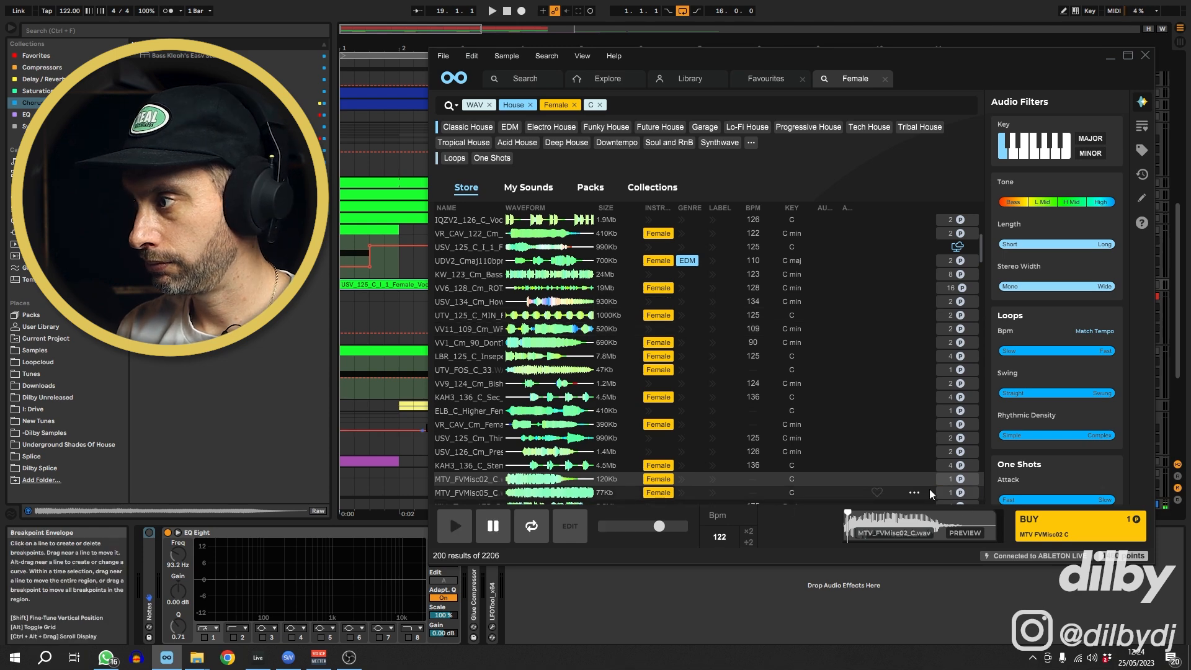
left_click(959, 480)
left_click_drag(620, 469, 399, 289)
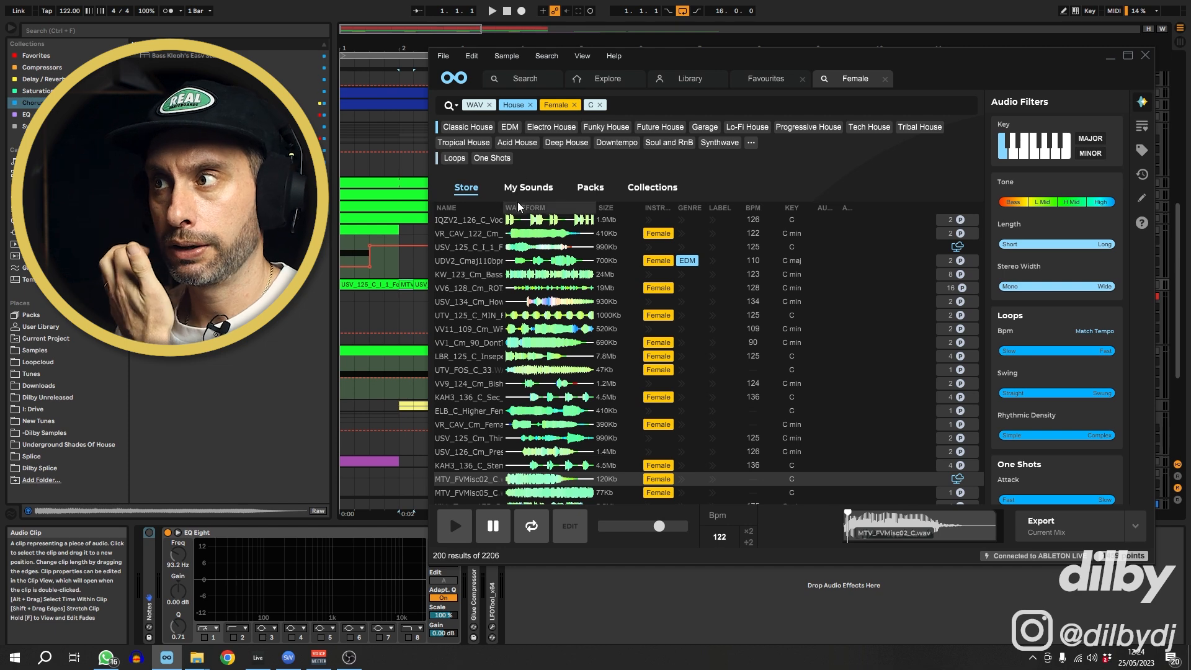
Filter the results to One Shots, audition female vocals, and drag LBR_C_AllNightLongggg onto track 39 around bar 6
left_click(499, 158)
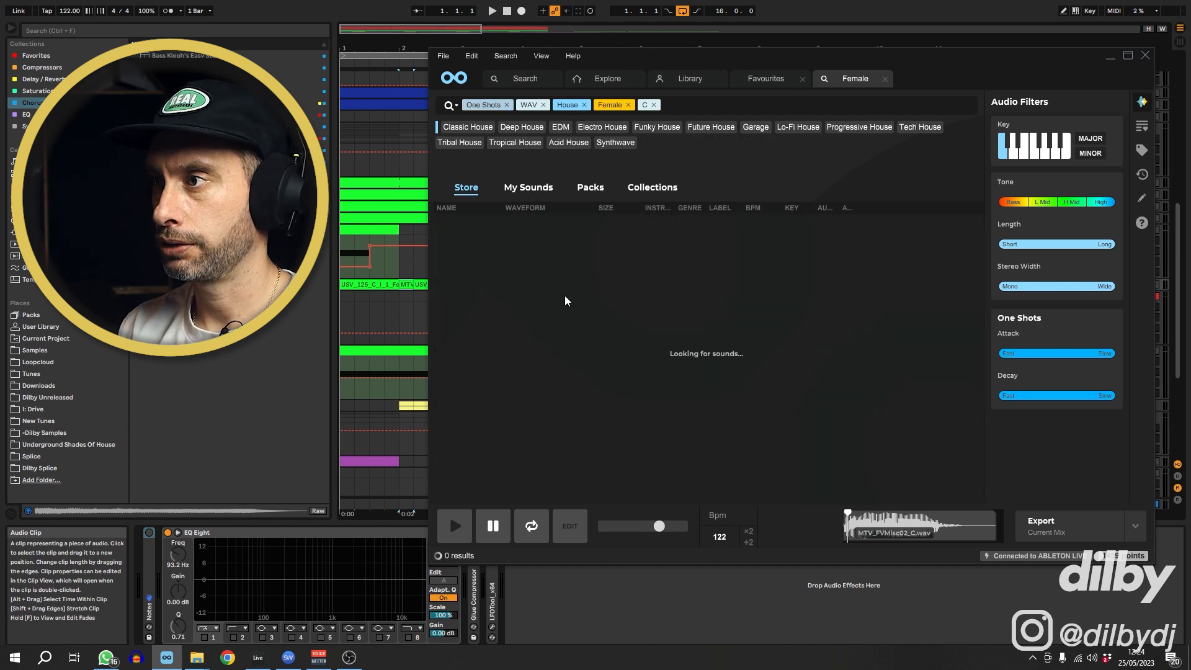
left_click(463, 235)
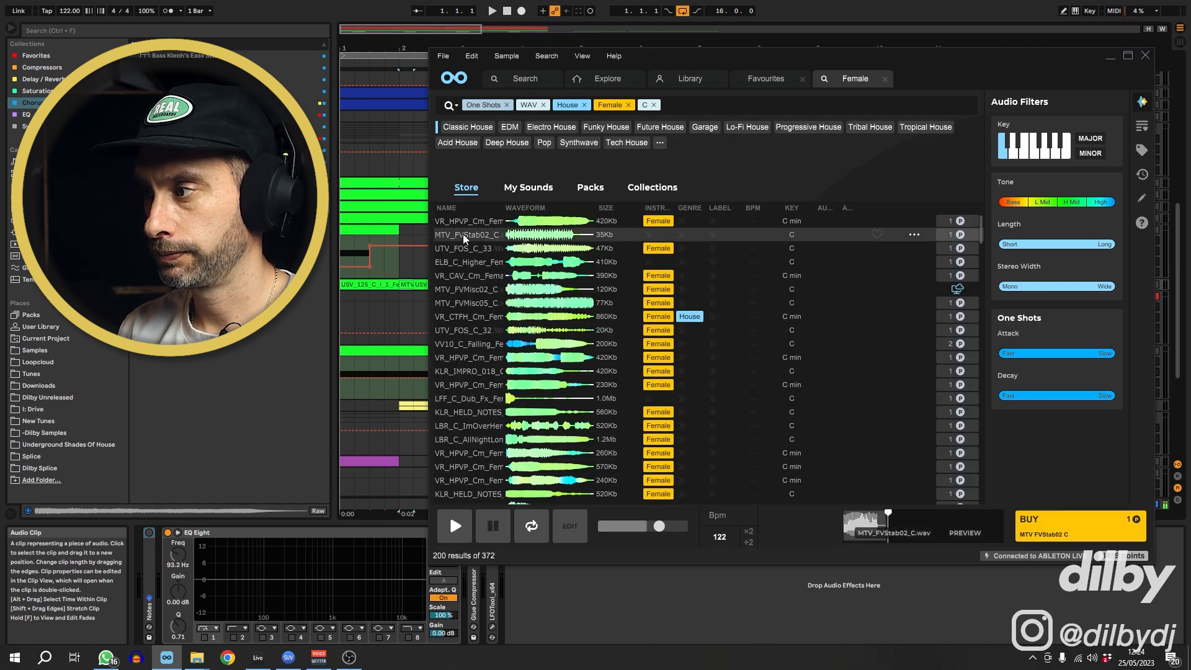
left_click(468, 248)
key("Down")
key("Down")
key("Down")
key("Down")
key("Down")
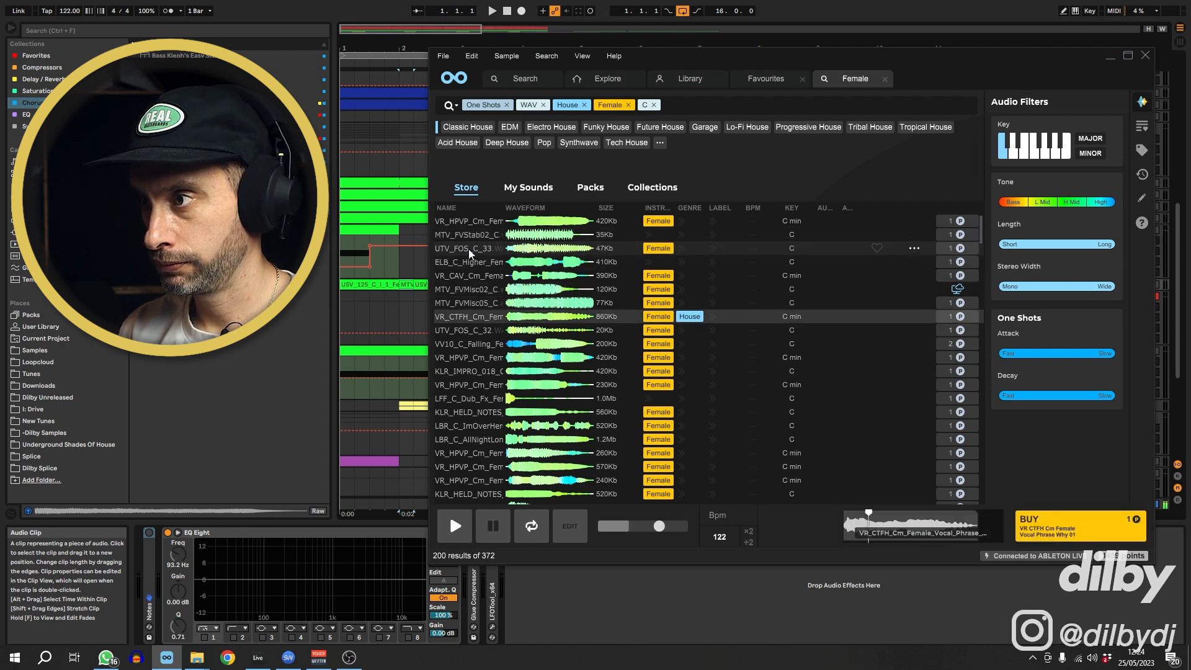
key("Down")
key("Down")
key("Down")
key("Down")
key("Down")
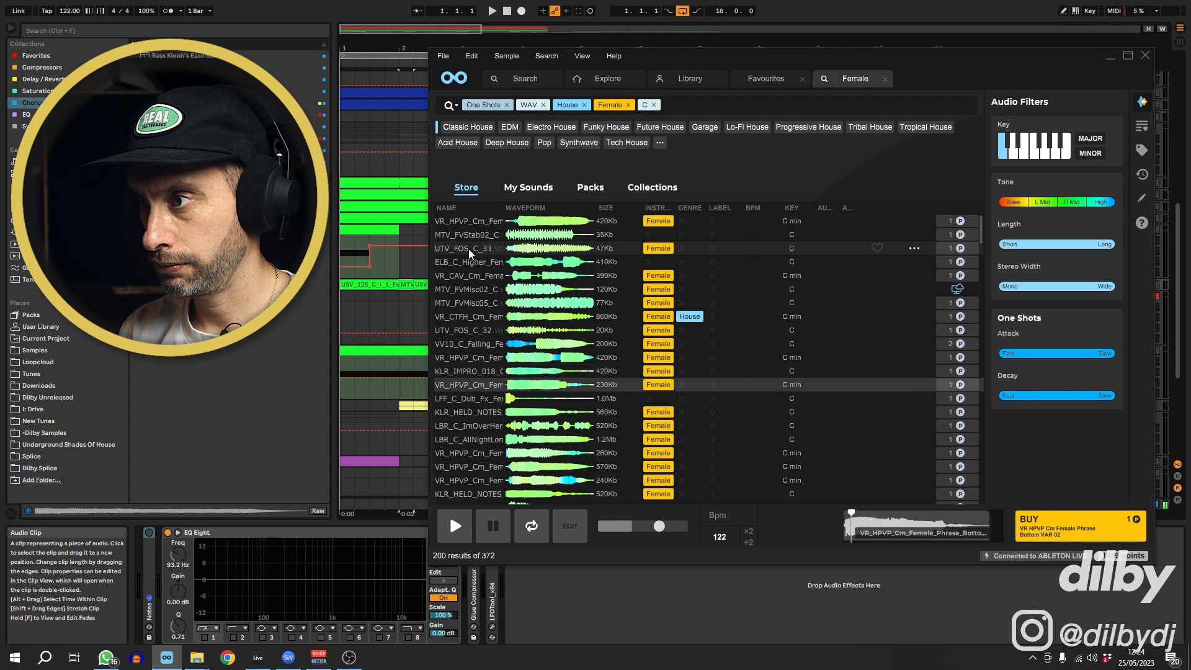
key("Down")
key("Down")
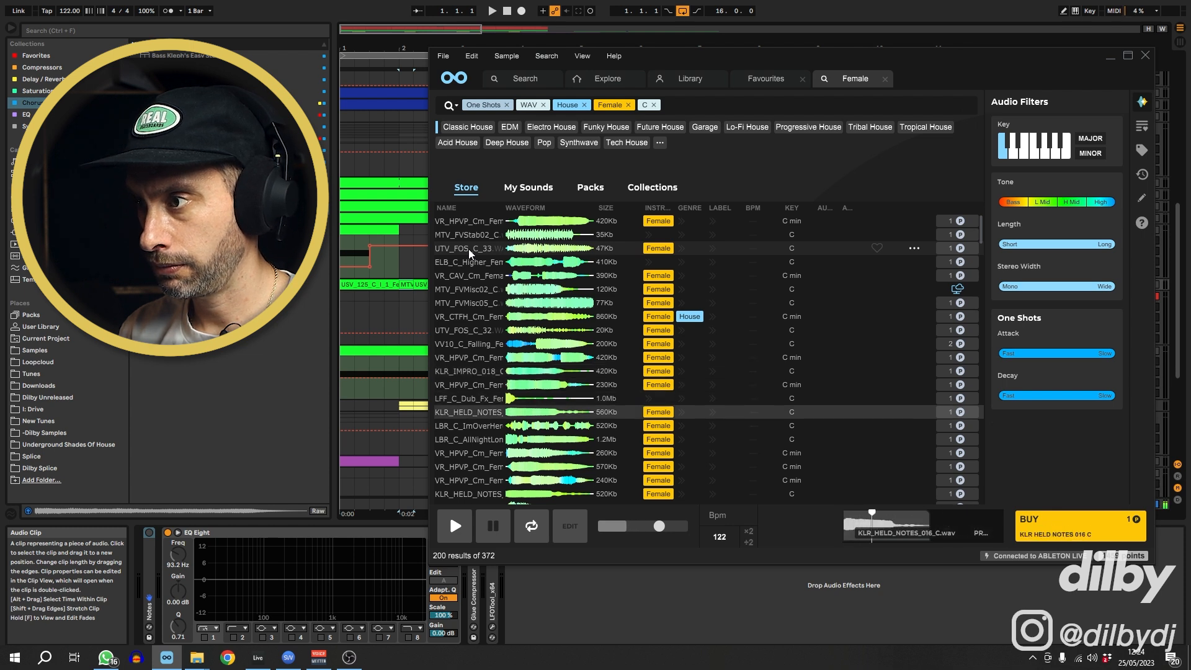
key("Down")
key("Down")
key("Down")
key("Up")
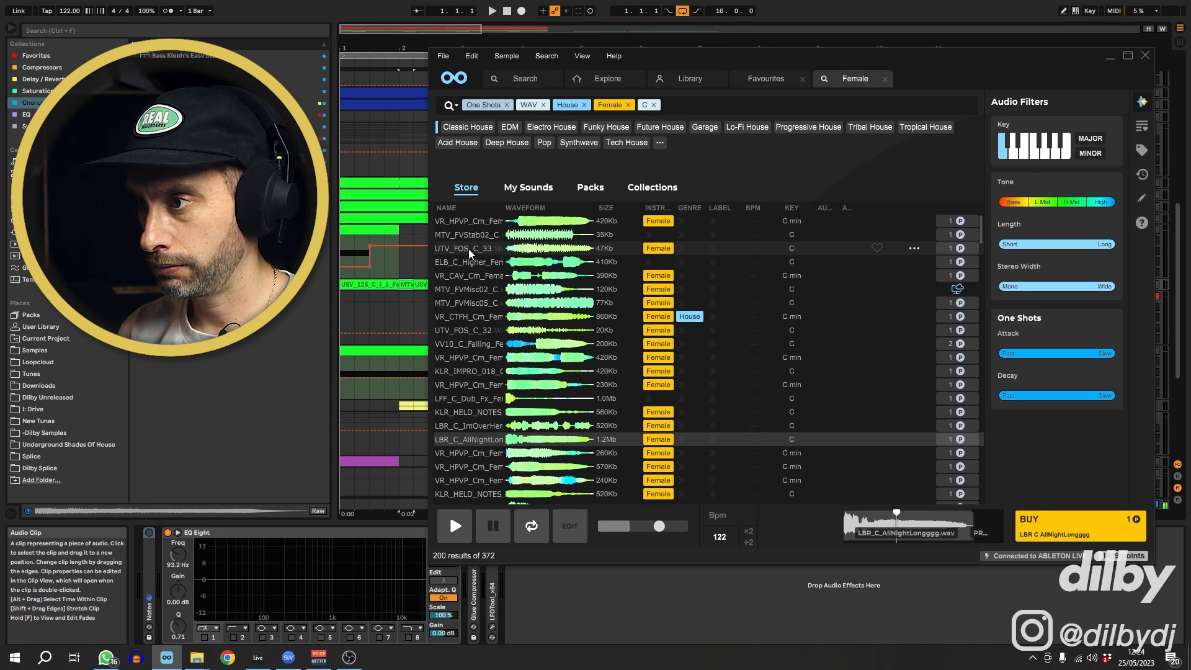
left_click_drag(953, 441, 582, 288)
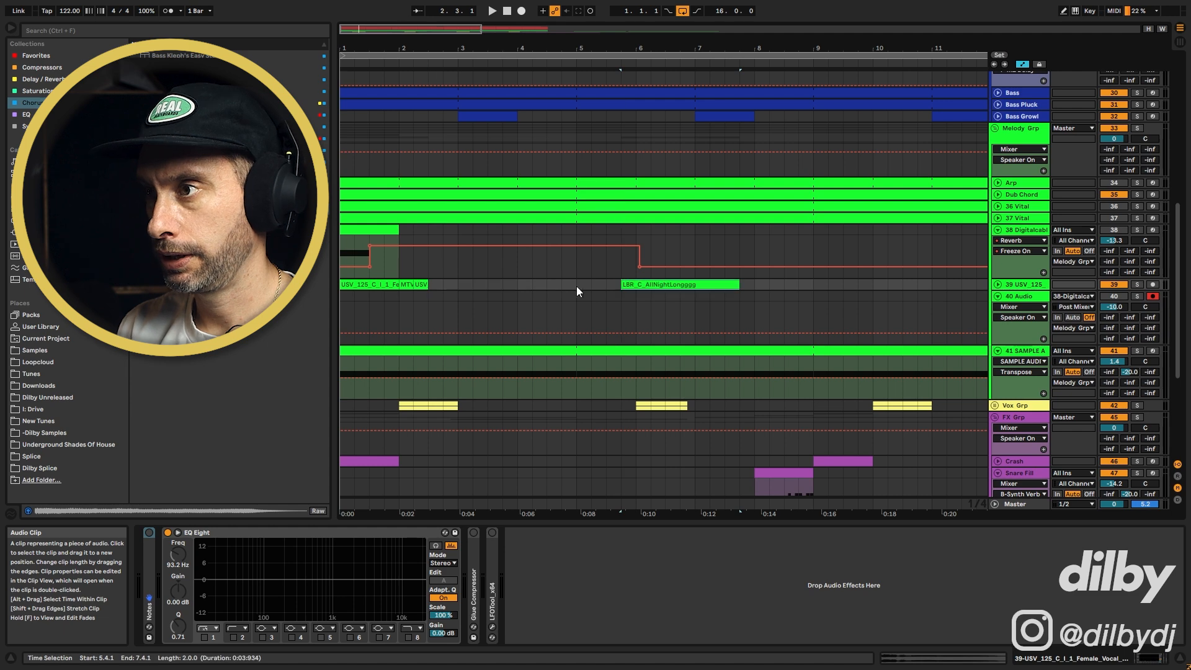
Delete the extra USV vocal copy and move the MTV clip to around bar 4 on track 39
left_click(420, 285)
key("u")
key("Delete")
left_click_drag(408, 285, 558, 288)
Set audio track 40's input to track 39-USV 125 C I 1 Female Vocal Filter Fx
left_click(1033, 231)
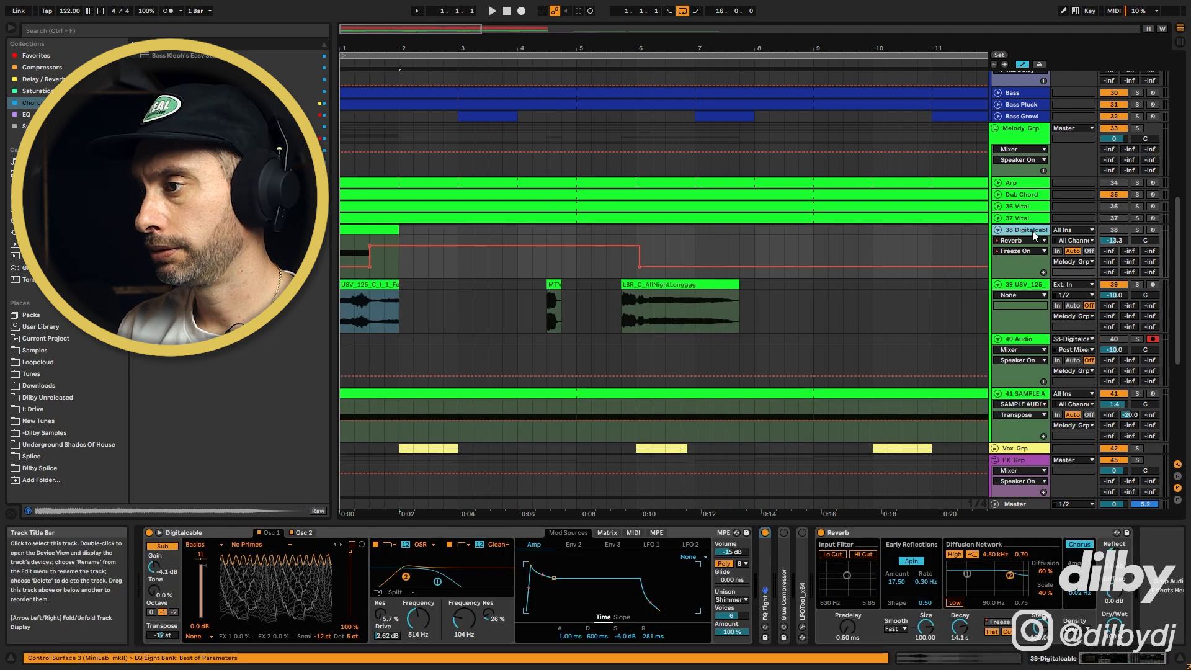
left_click(835, 532)
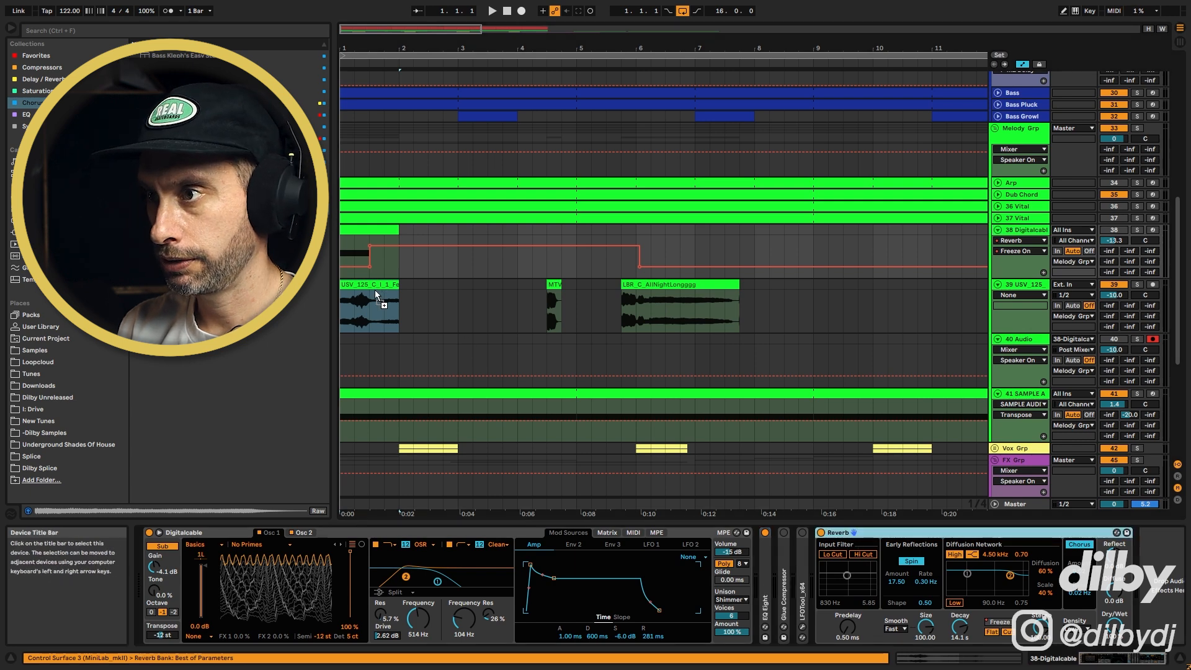
left_click(374, 289)
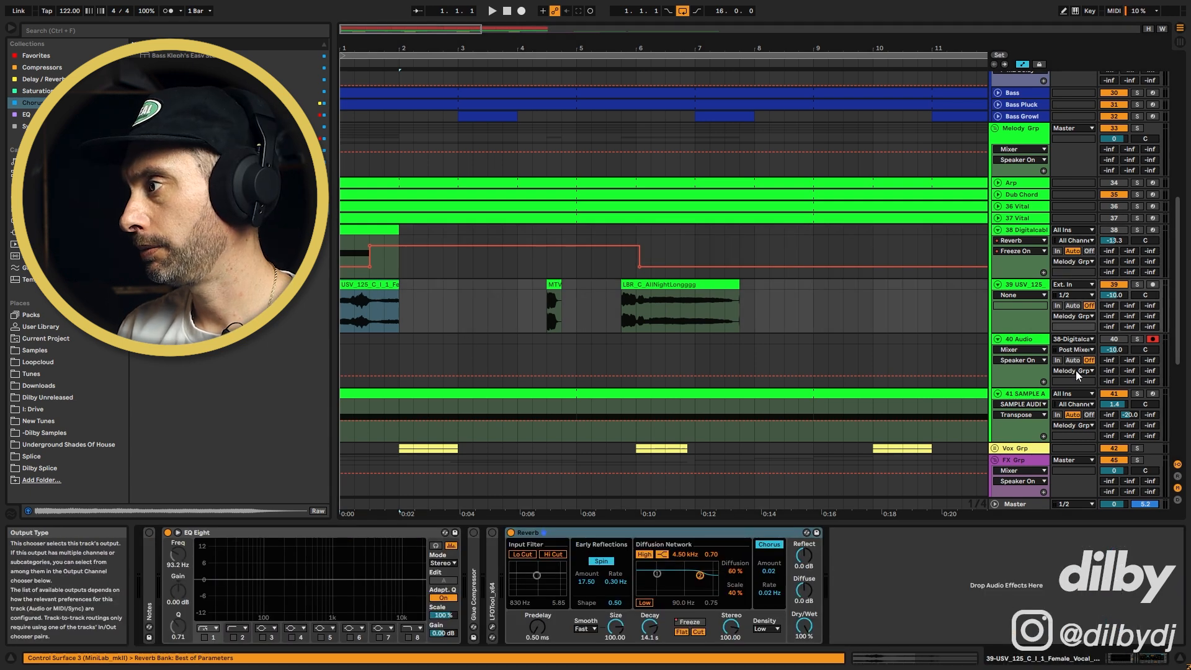
left_click(1077, 371)
left_click(1077, 341)
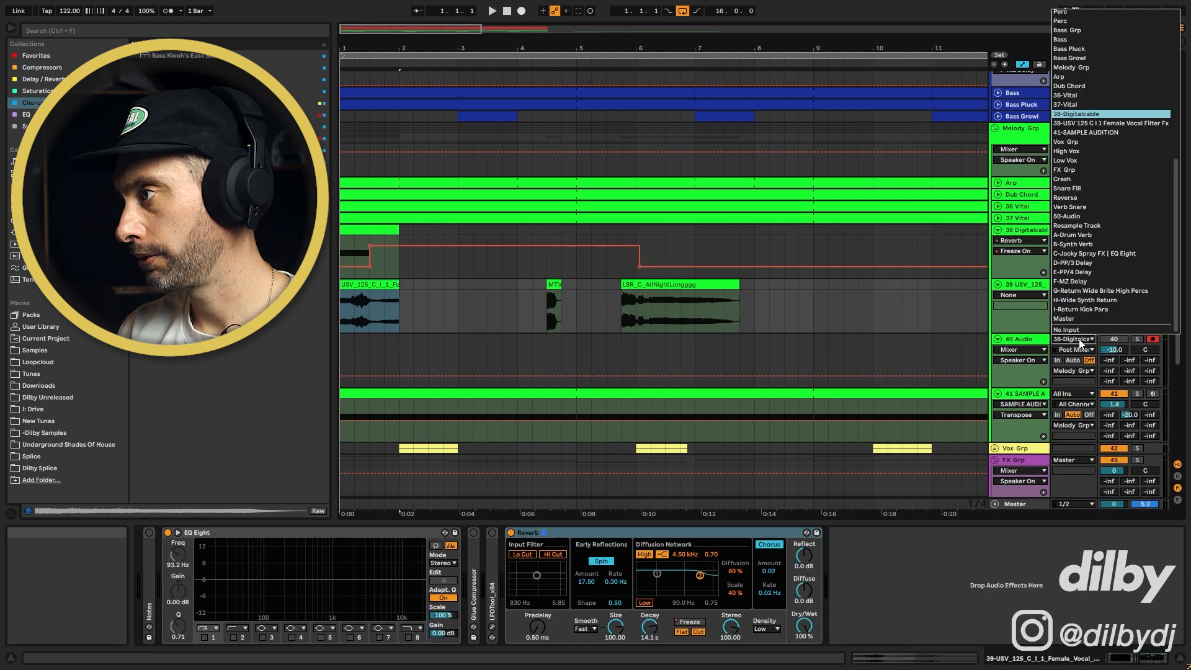
left_click(1081, 120)
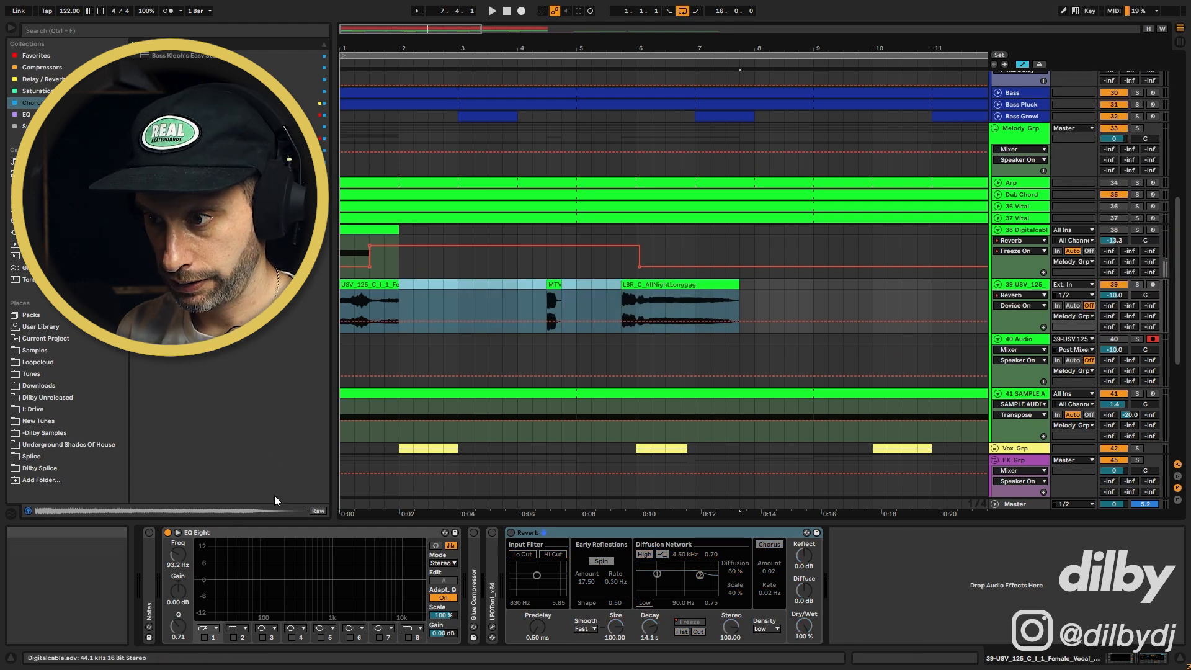
Select the USV vocal clip and lower its clip gain to about -5.94 dB
left_click(380, 284)
left_click(437, 283)
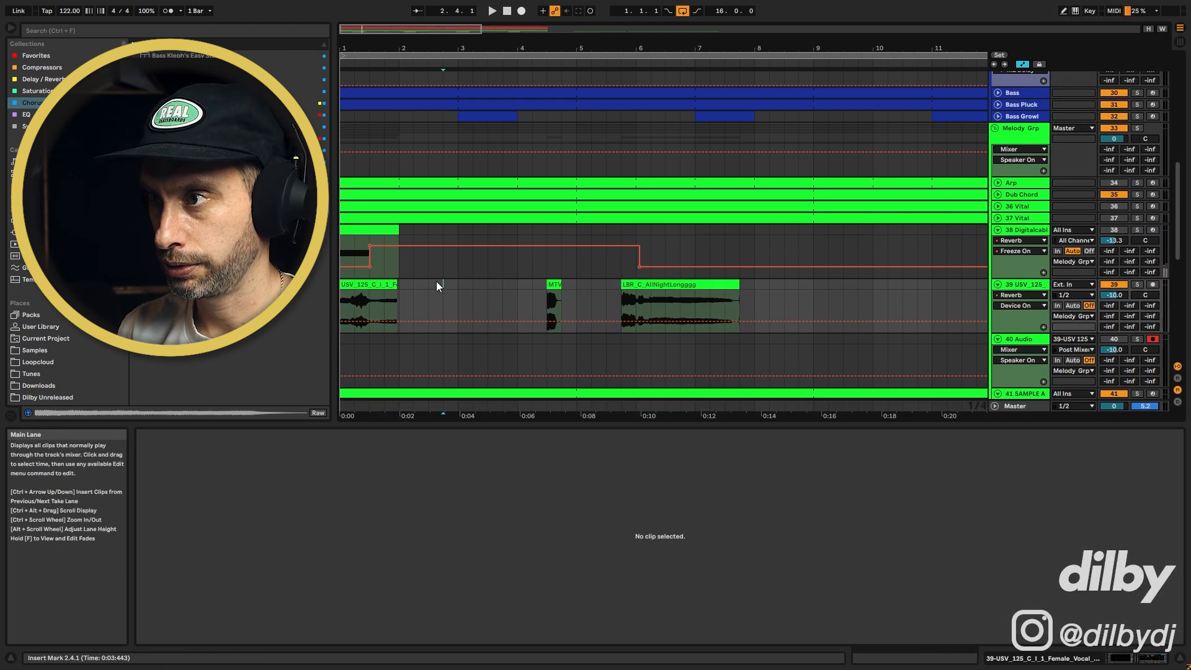
left_click(648, 285)
left_click(549, 285, "shift")
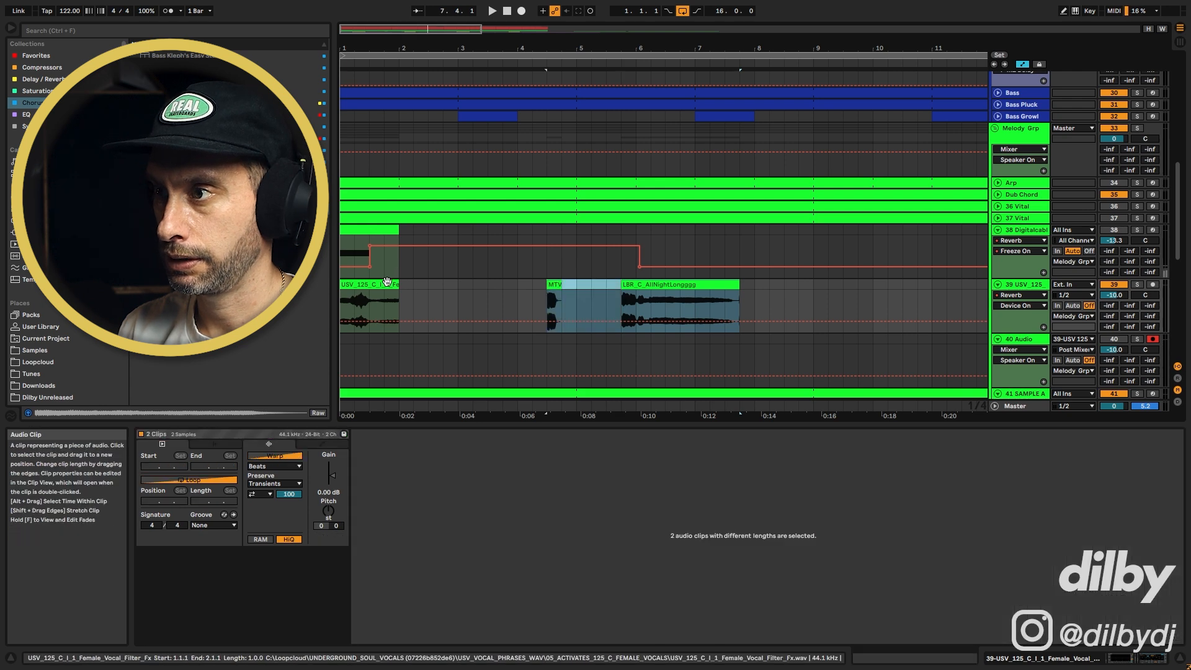
left_click(386, 284, "shift")
left_click_drag(330, 476, 330, 480)
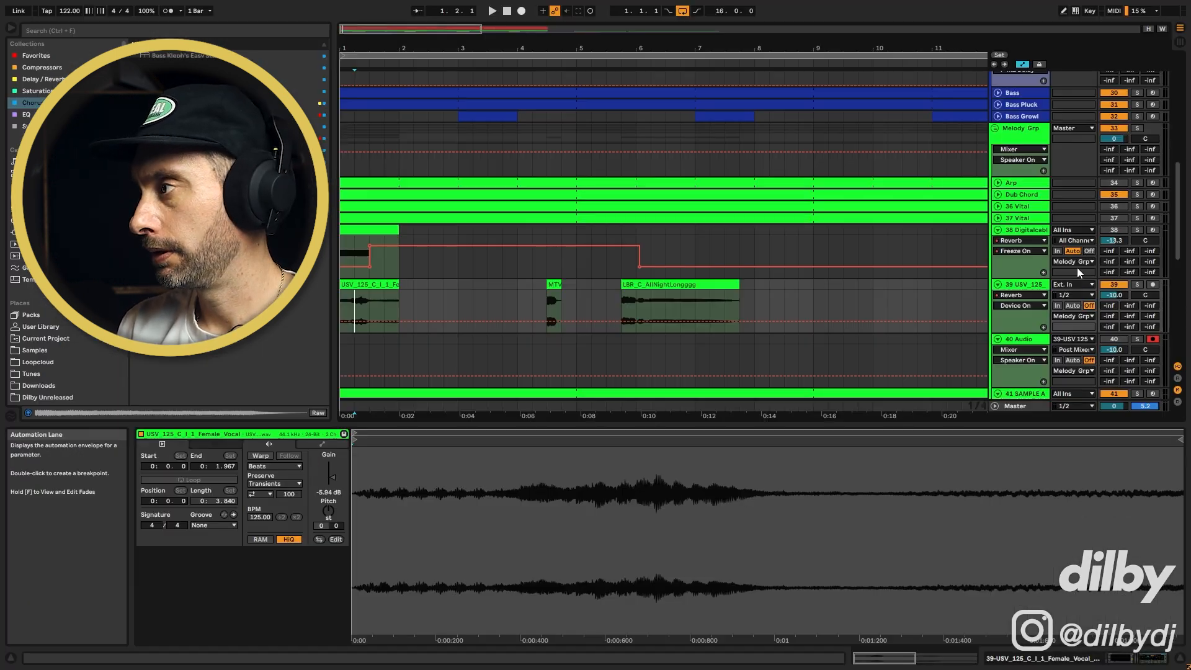
Solo track 39 and play it, trying the USV vocal clip shifted one beat later
left_click(1138, 284)
key("space")
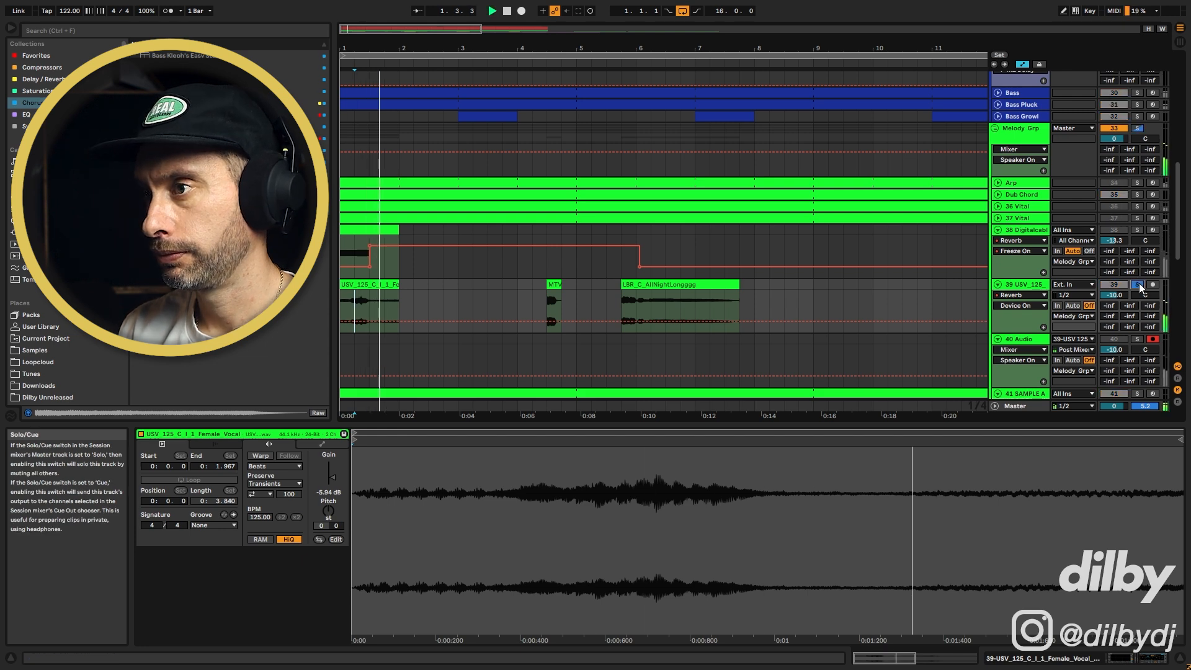
left_click_drag(399, 284, 429, 284)
double_click(1023, 284)
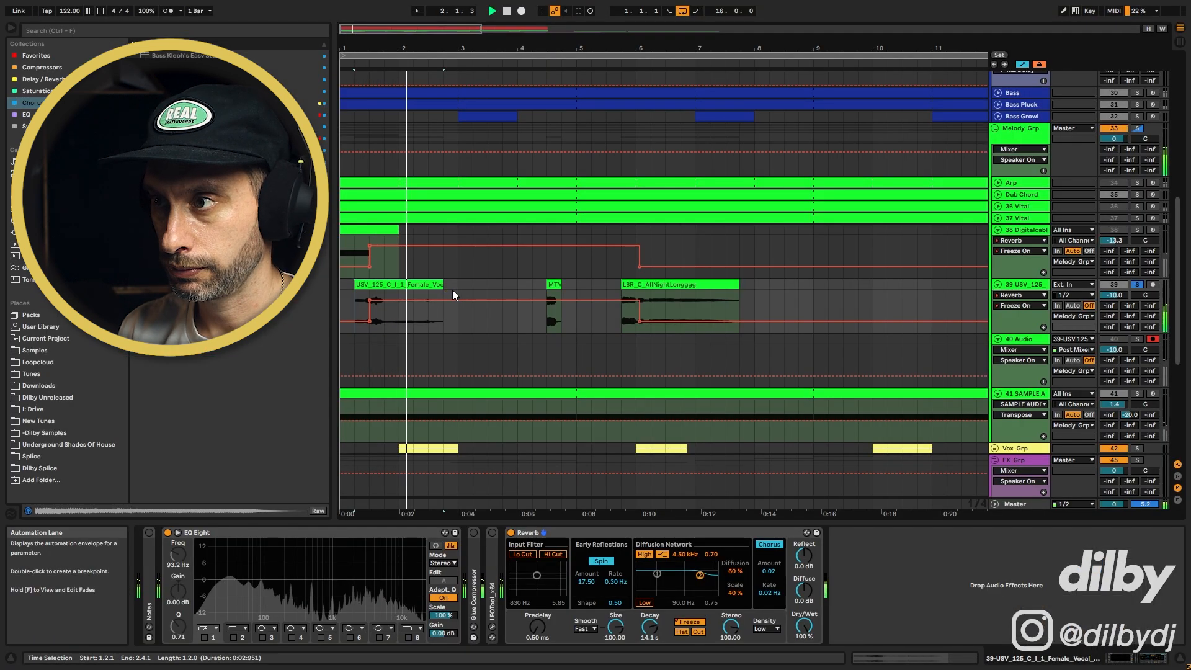
key("space")
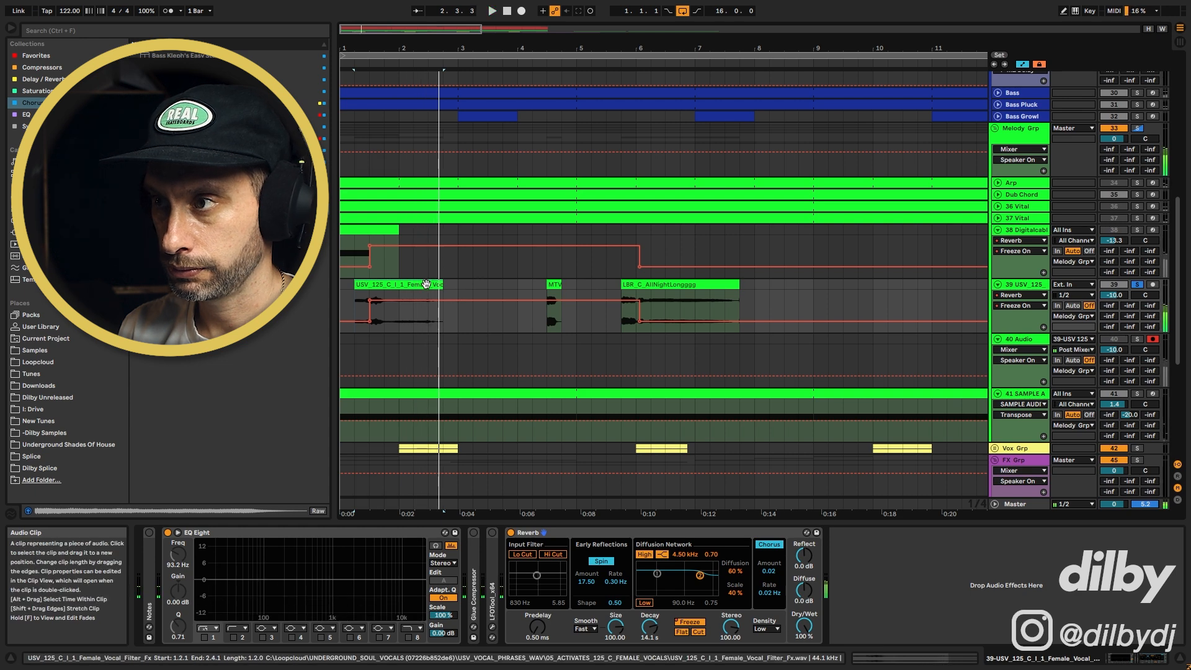
Audition the vocal clip nudged later and back to bar 1 while toggling track 39's Reverb off and on
left_click(510, 533)
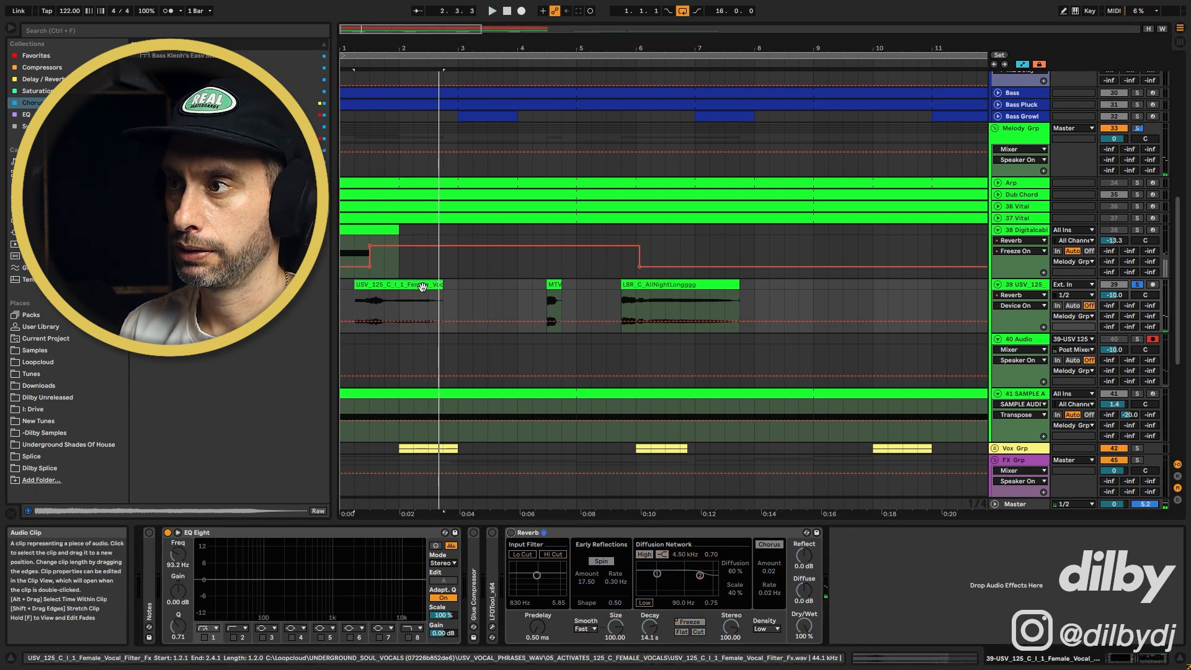
left_click_drag(422, 287, 415, 288)
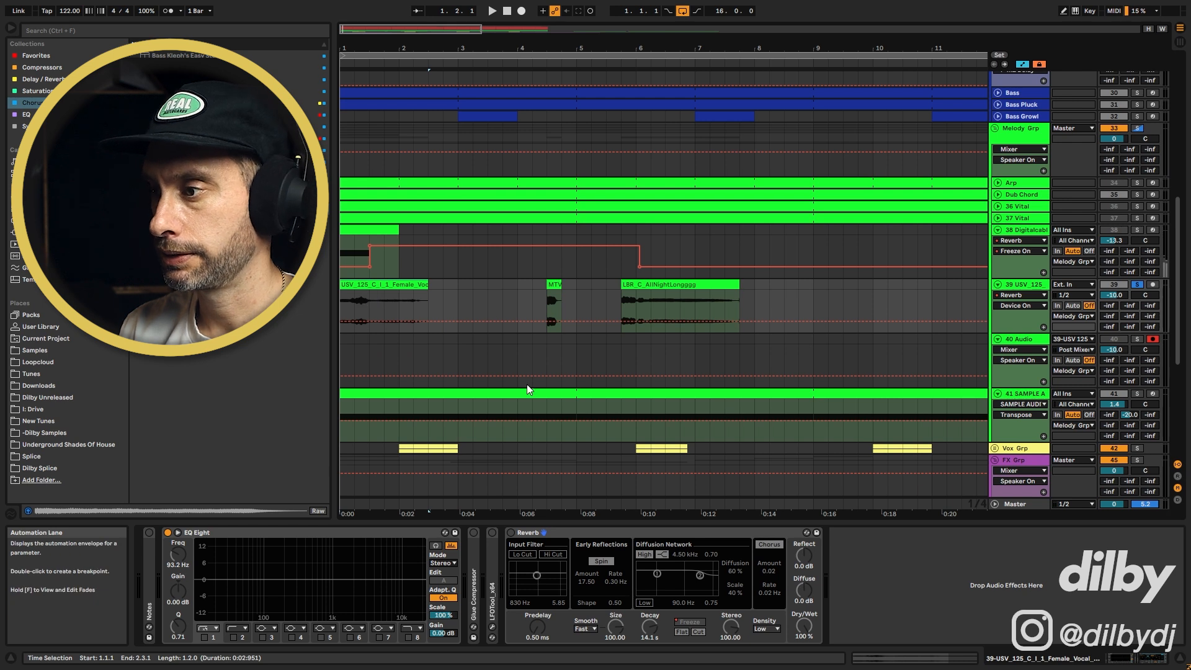
left_click(511, 532)
key("space")
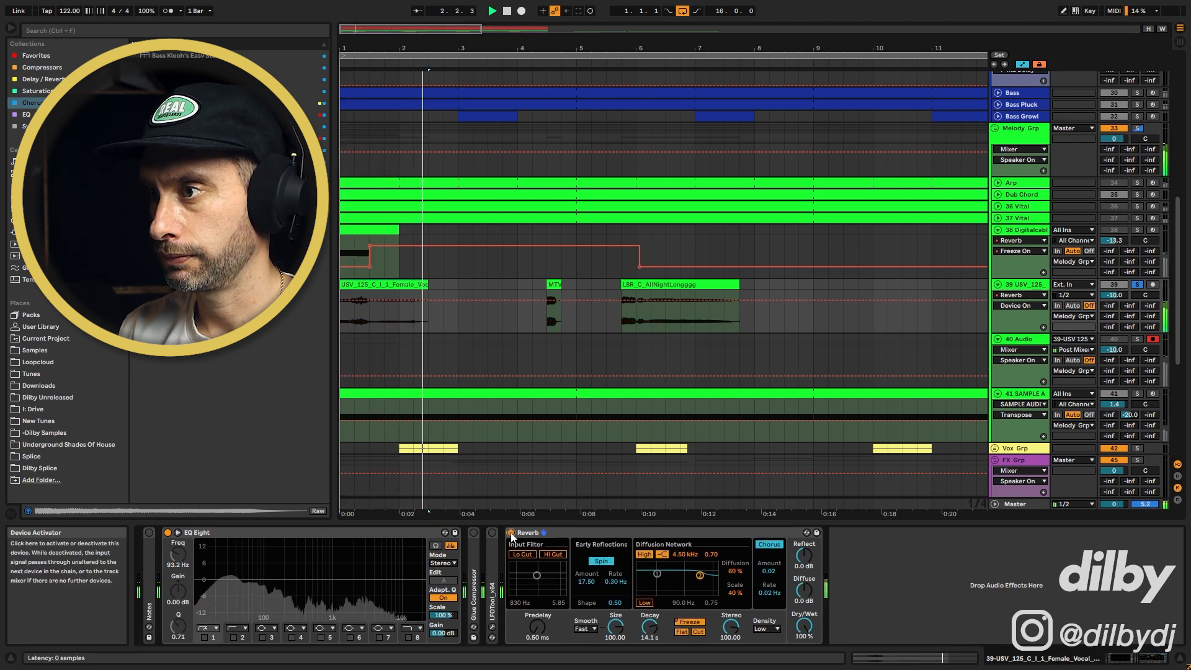
left_click(511, 532)
mouse_move(341, 285)
left_mouse_down()
mouse_move(371, 285)
mouse_move(358, 285)
left_mouse_up()
left_click(511, 532)
key("space")
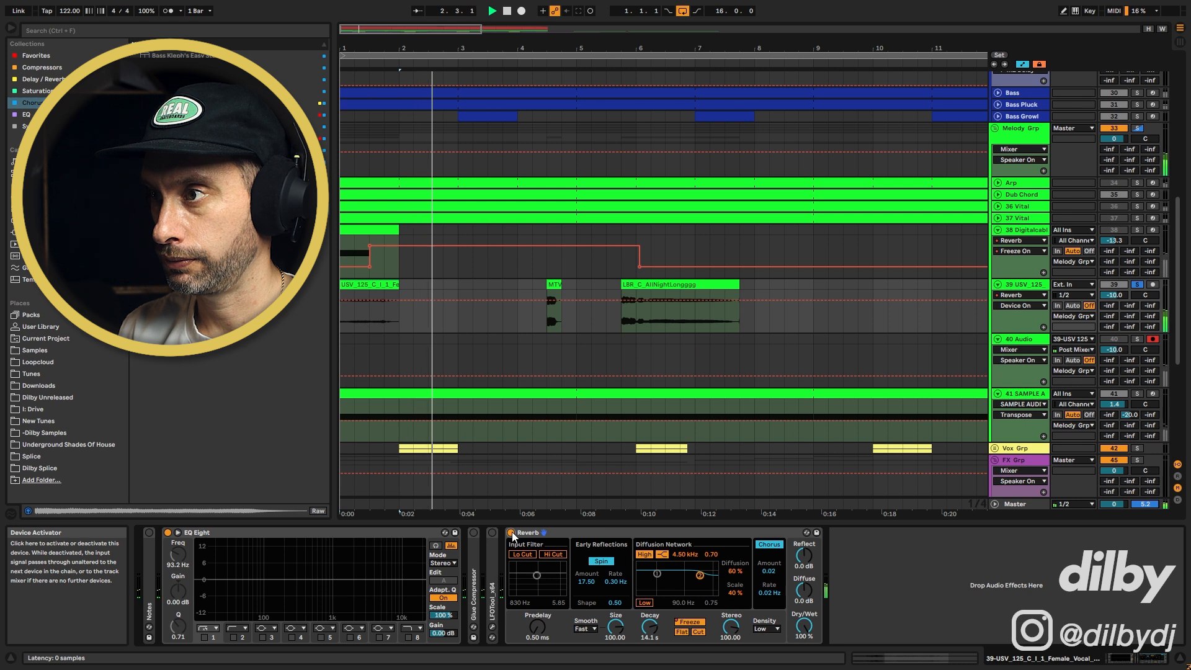
key("space")
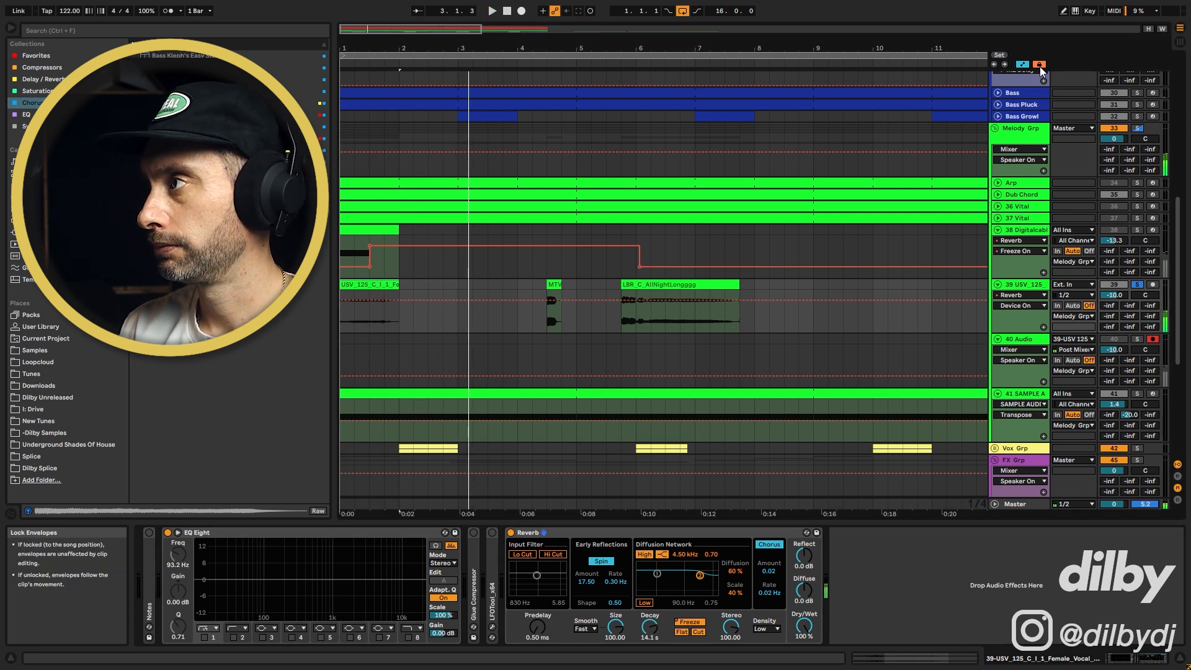
left_click(511, 532)
left_click_drag(383, 287, 342, 286)
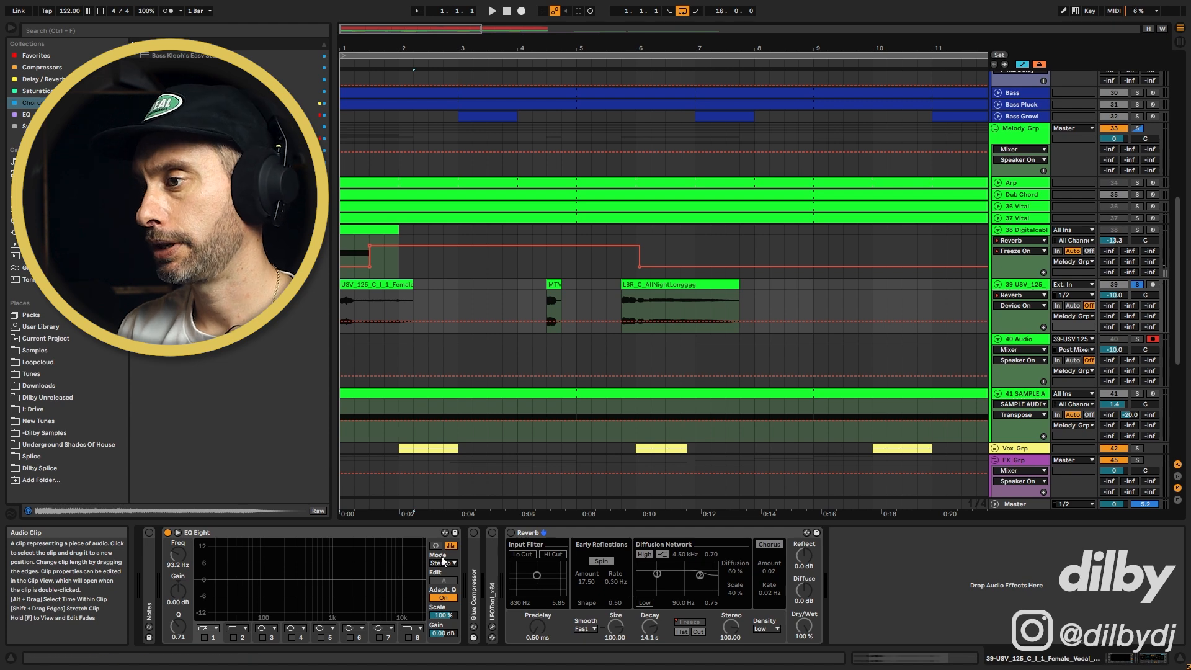
left_click(511, 532)
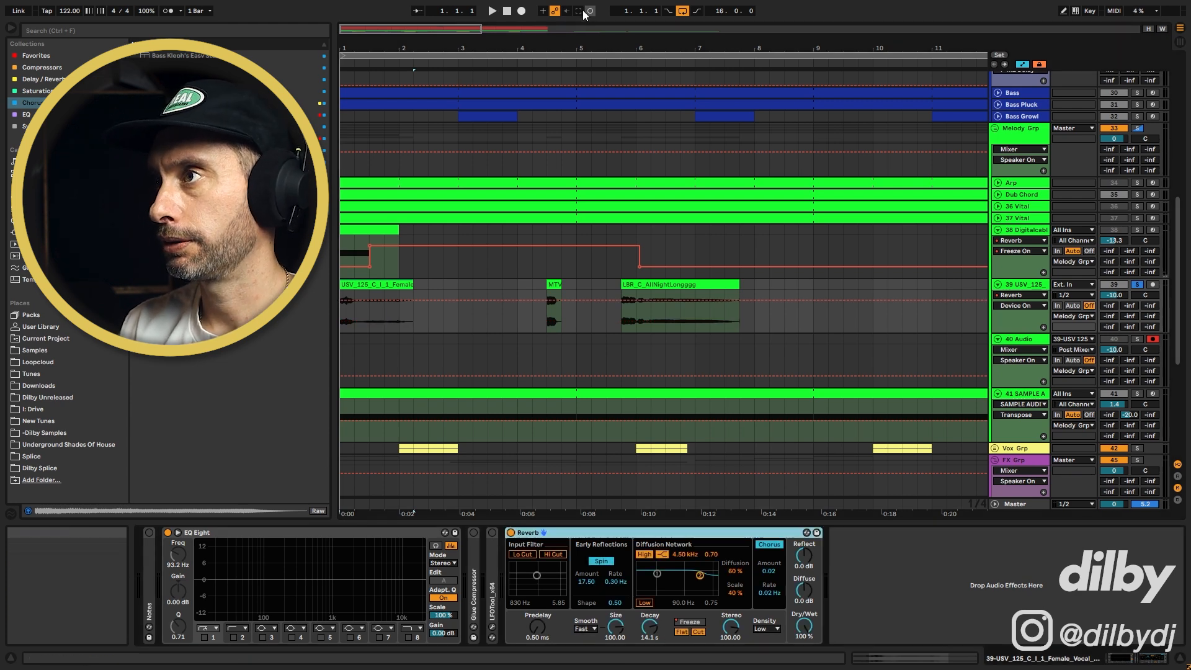
Record track 39 into track 40 in the arrangement and move the recorded clip to around bar 10
left_click(522, 11)
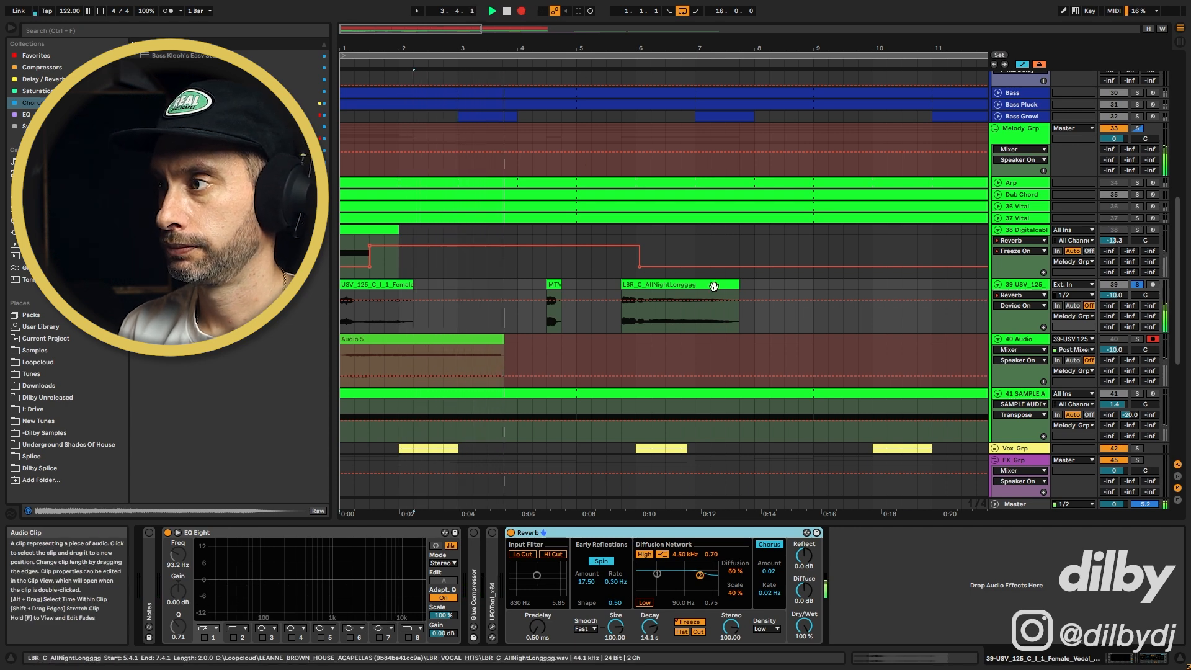
key("space")
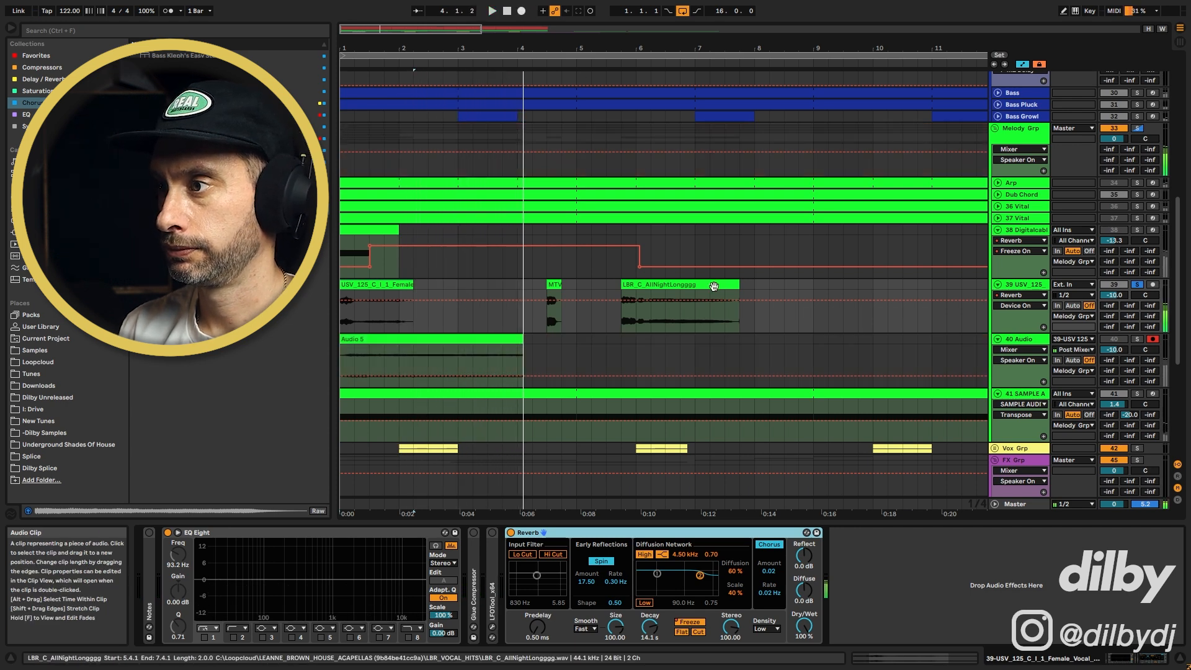
left_click(510, 533)
left_click_drag(363, 340, 924, 341)
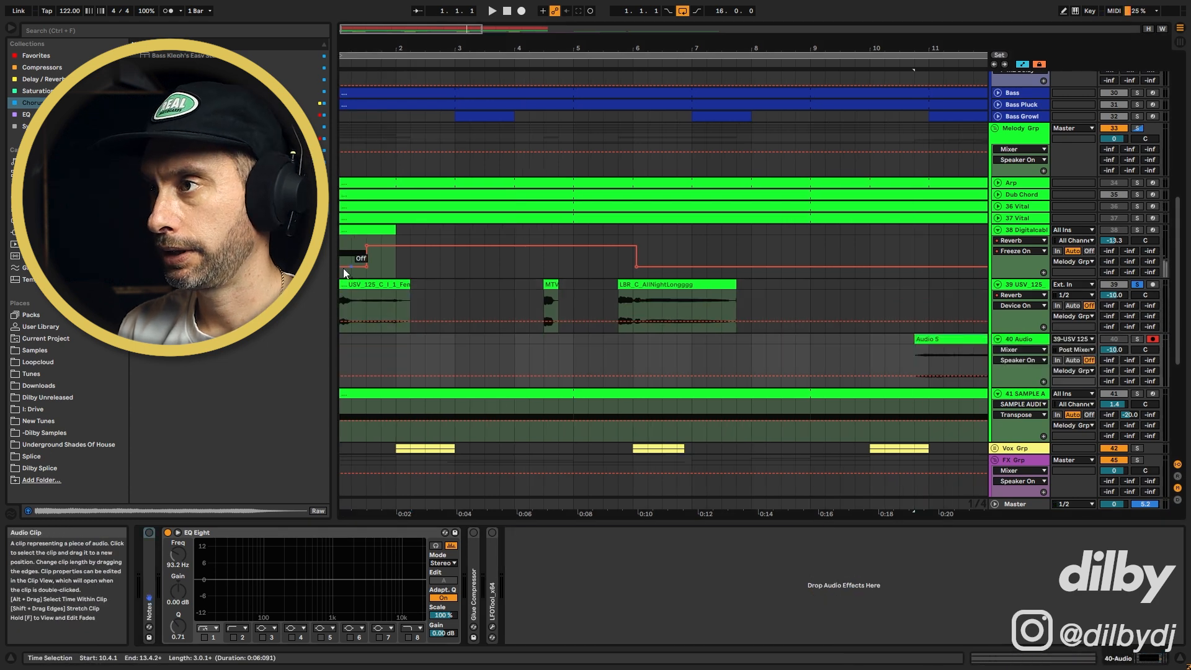
Replace the USV vocal clip at bar 1 of track 39 with the MTV clip and open it in the clip view
left_click_drag(437, 44, 439, 44)
left_click(553, 285)
left_click_drag(345, 286, 345, 286)
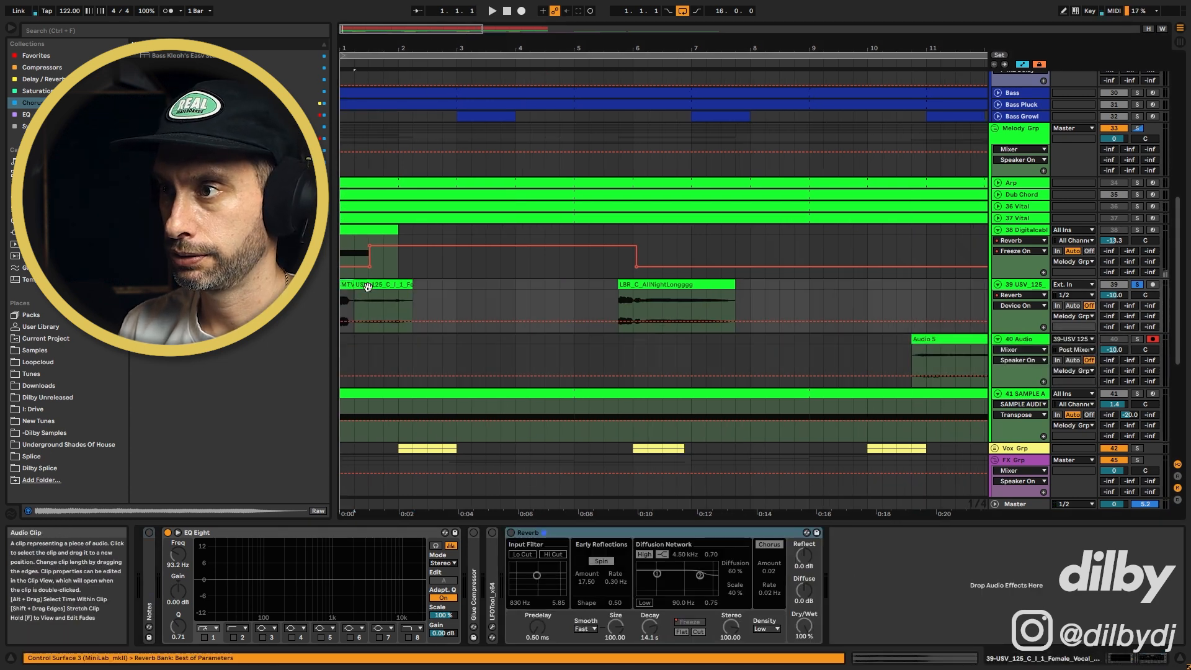
left_click(362, 285)
key("Delete")
double_click(346, 285)
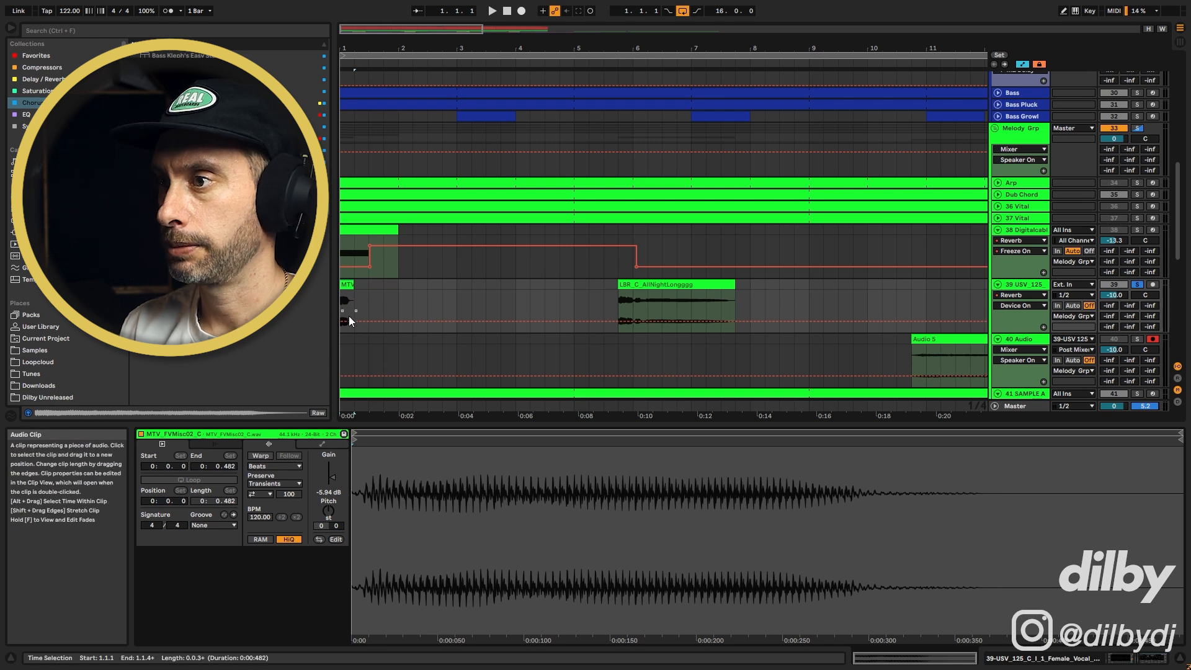
Open track 39's devices and record its MTV clip into track 40 in the arrangement
double_click(1030, 286)
left_click(511, 533)
left_click(427, 310)
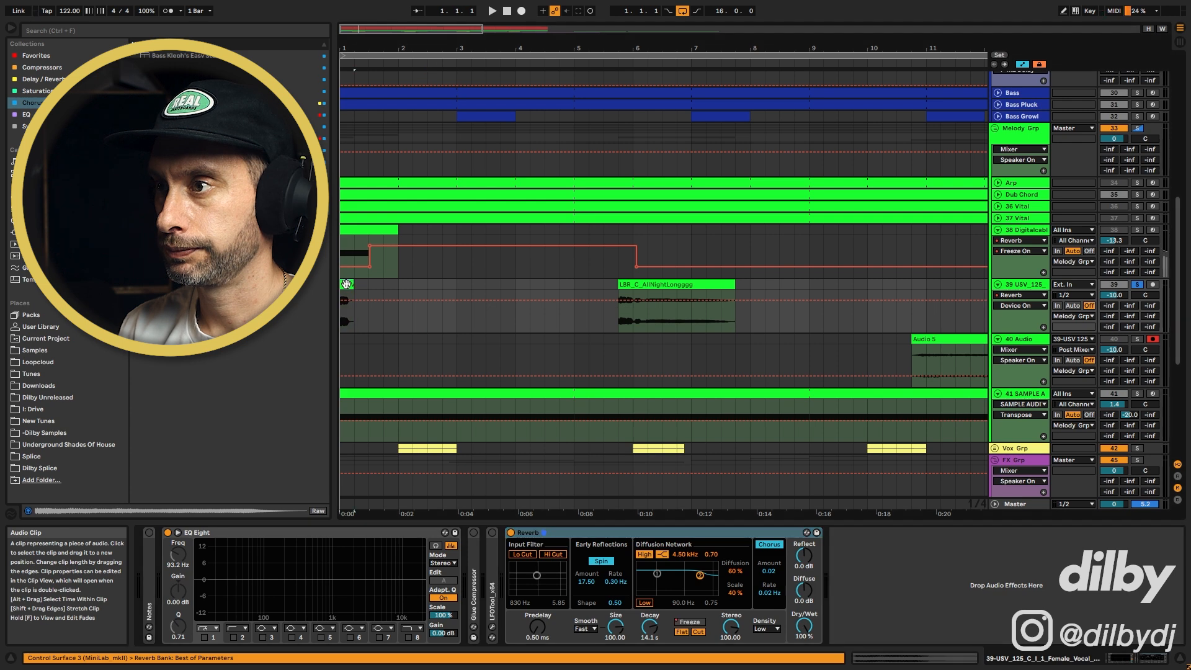
left_click(521, 11)
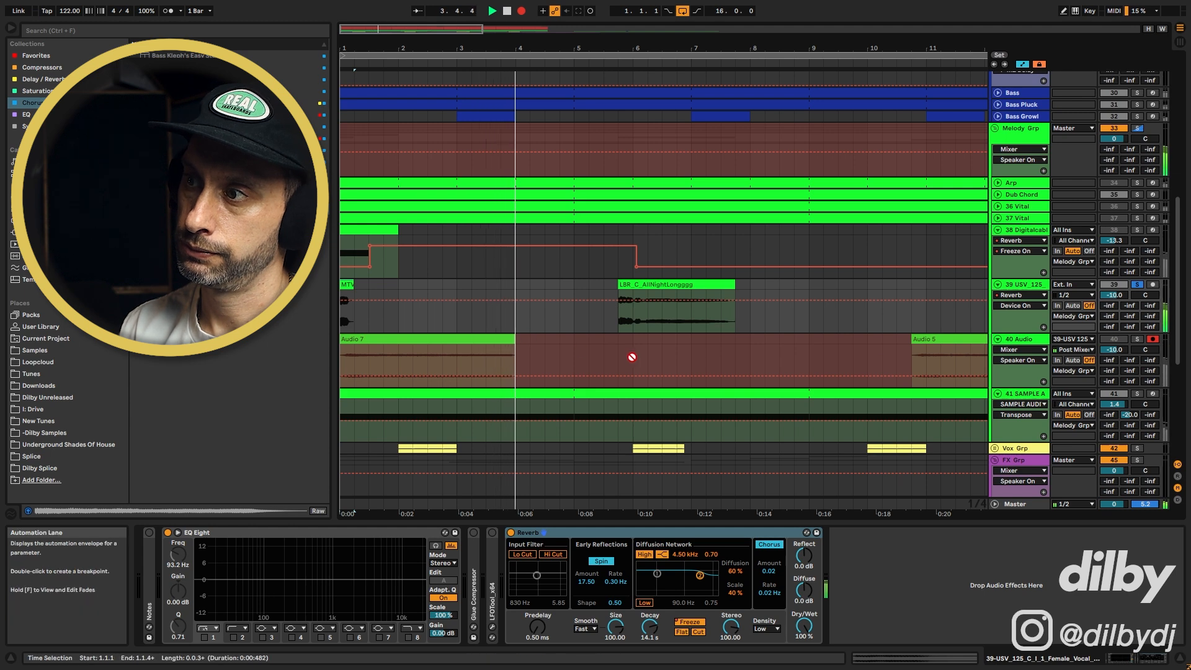
key("space")
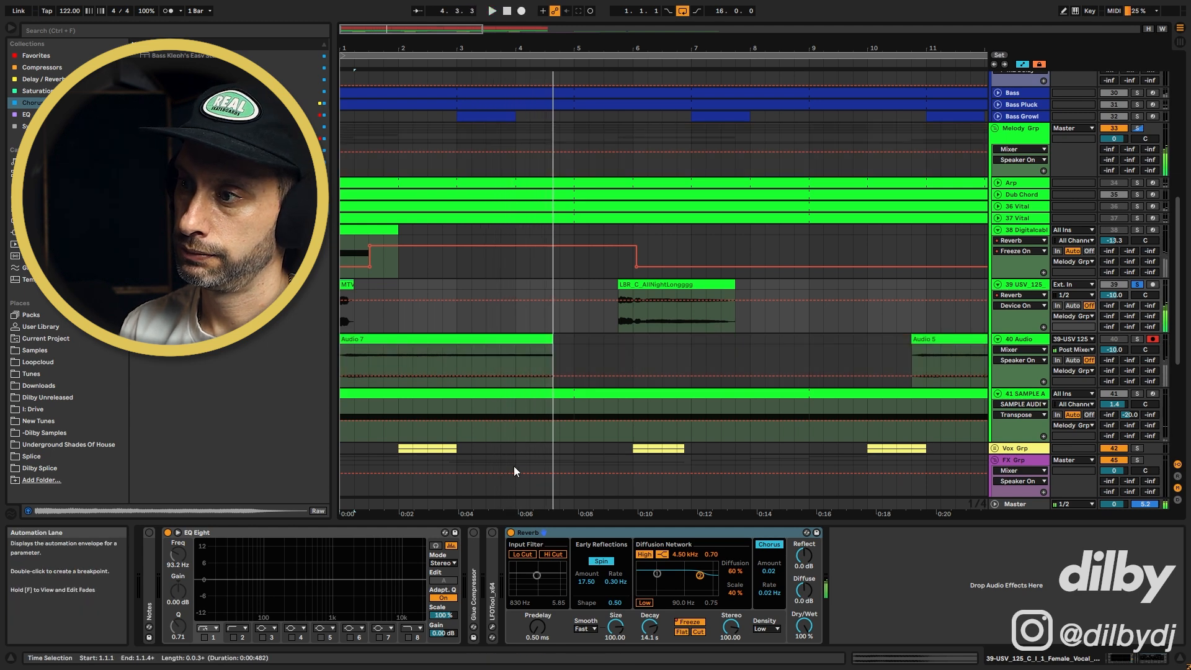
Move track 40's recording to about bar 6, shift the LBR clip to bar 1 on track 39, and record it into track 40
left_click(511, 532)
left_click_drag(365, 340, 686, 340)
left_click_drag(633, 284, 364, 289)
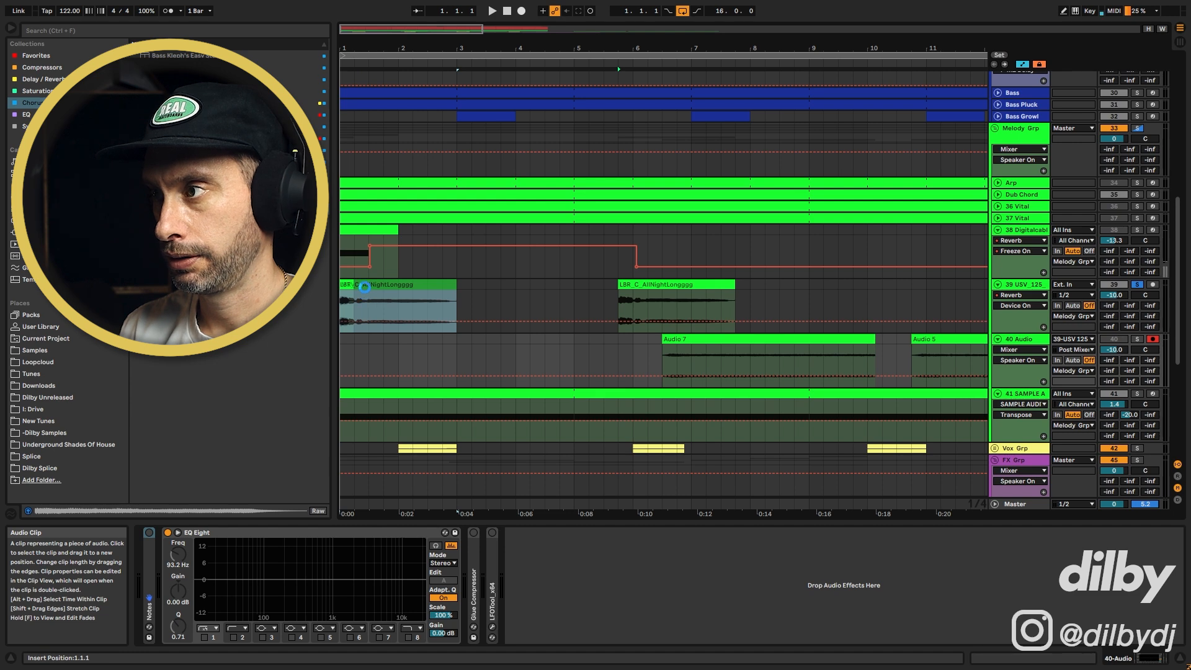
left_click(510, 532)
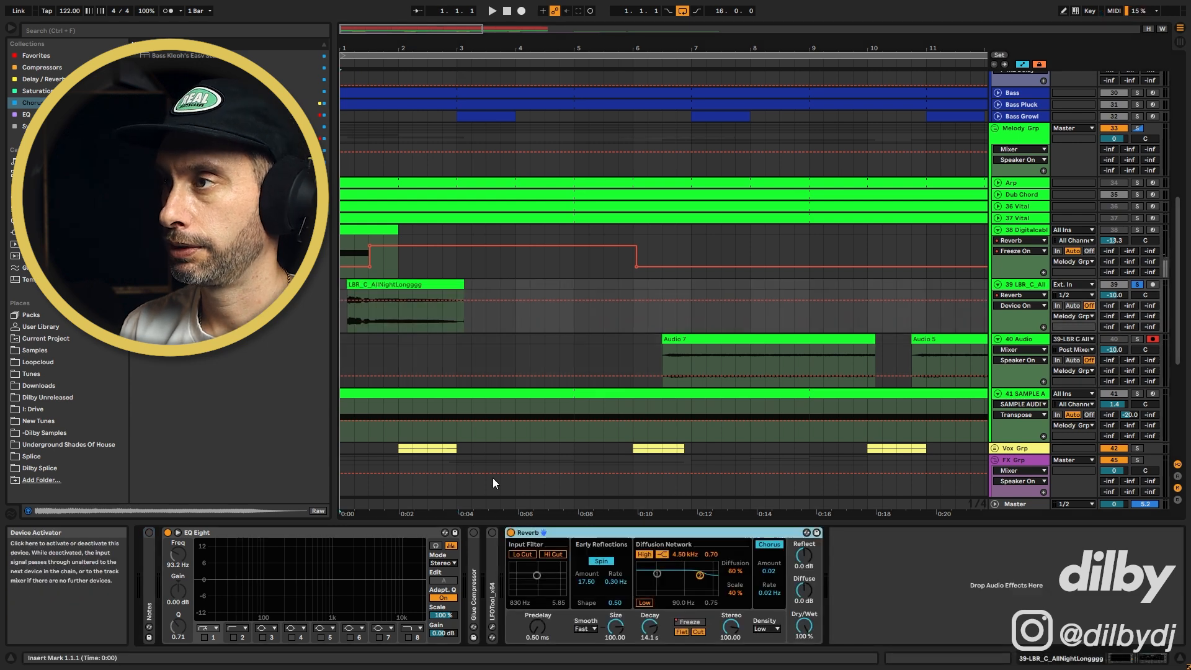
left_click(521, 11)
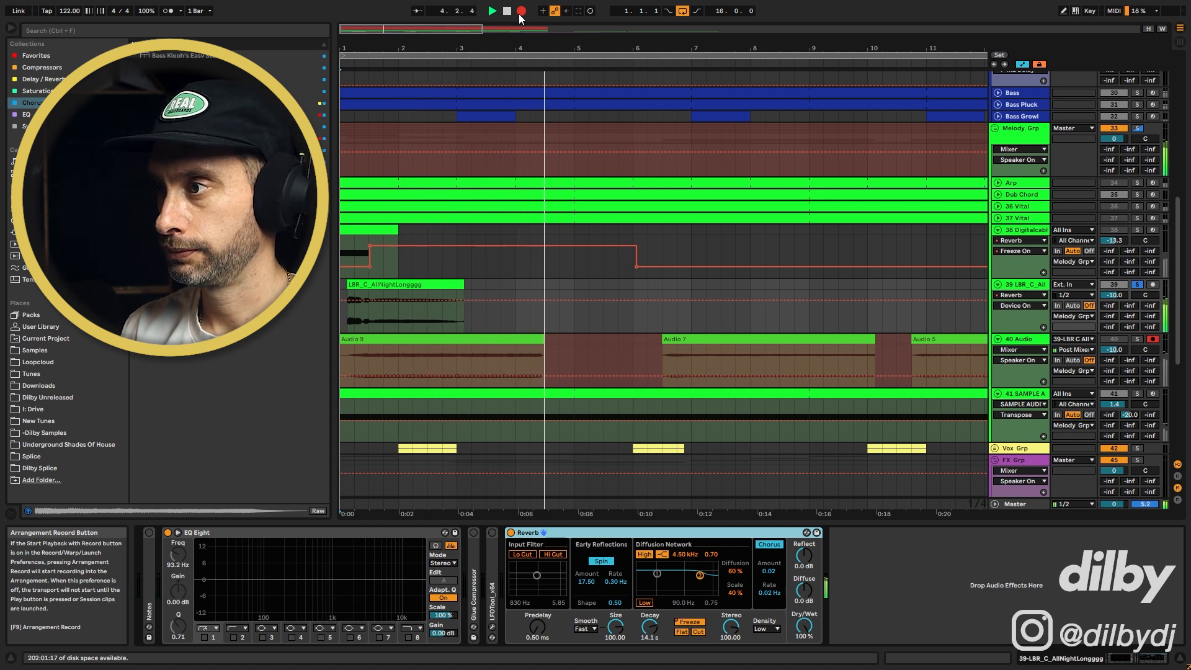
key("space")
Load track 40's bar 1 recording into track 41's Sample Audition sampler, trim its start and end, transpose to -12 st, and audition
left_click(512, 534)
left_click_drag(558, 29, 428, 13)
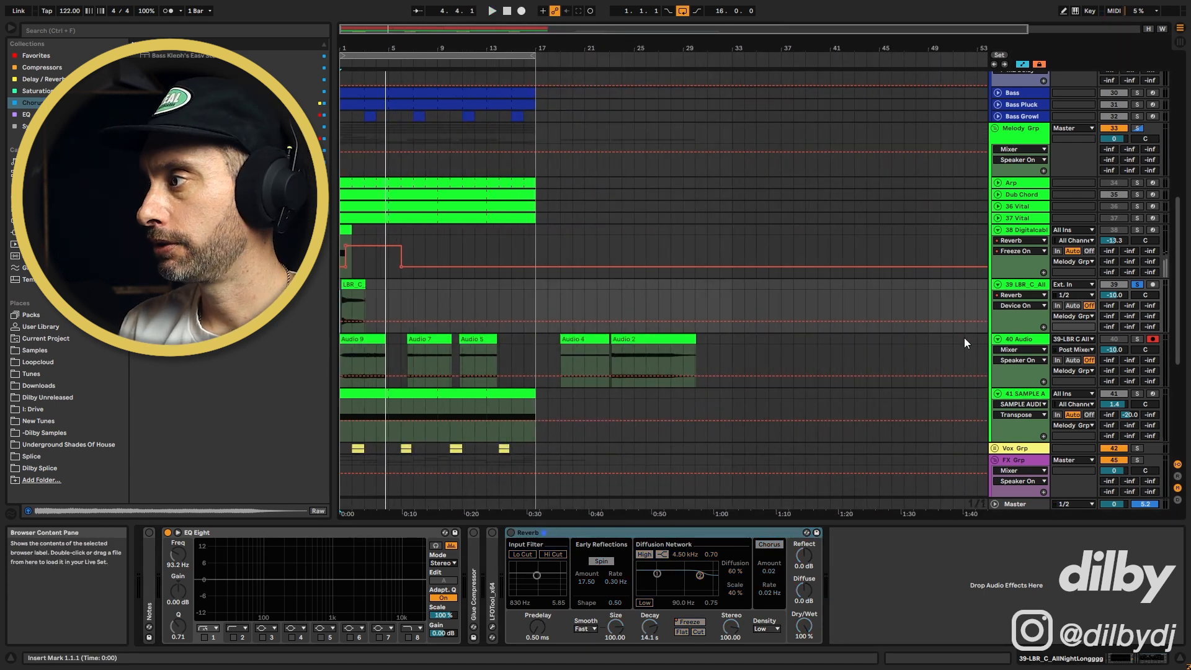
left_click(1043, 395)
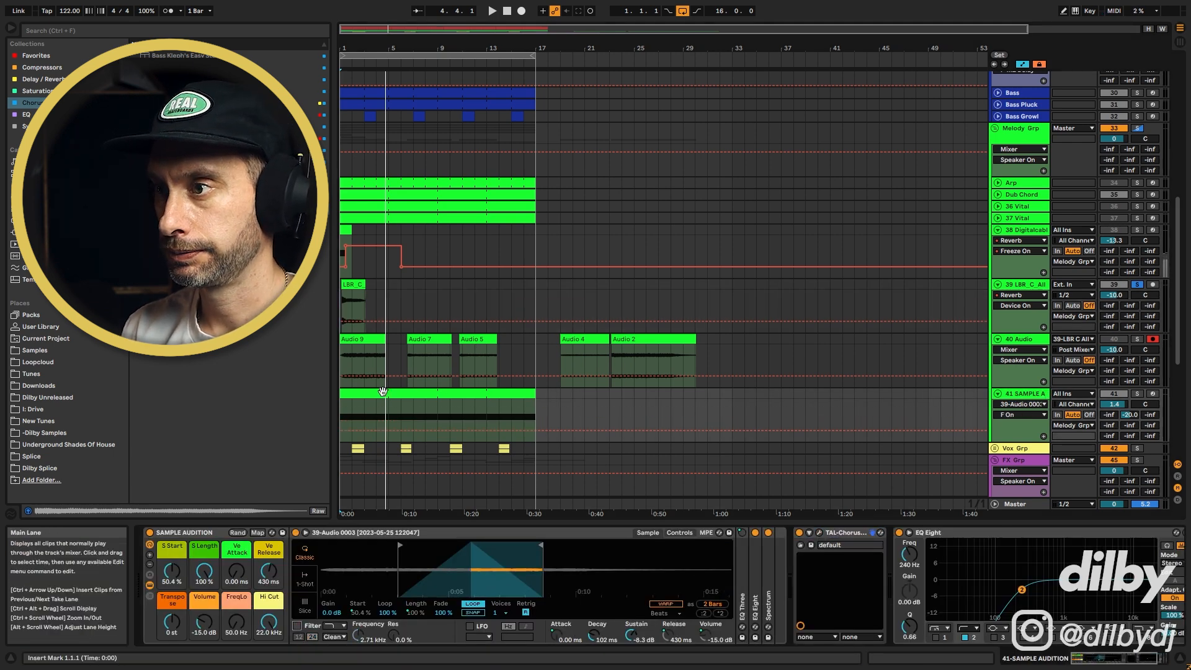
left_click(376, 340)
left_click_drag(488, 340, 495, 574)
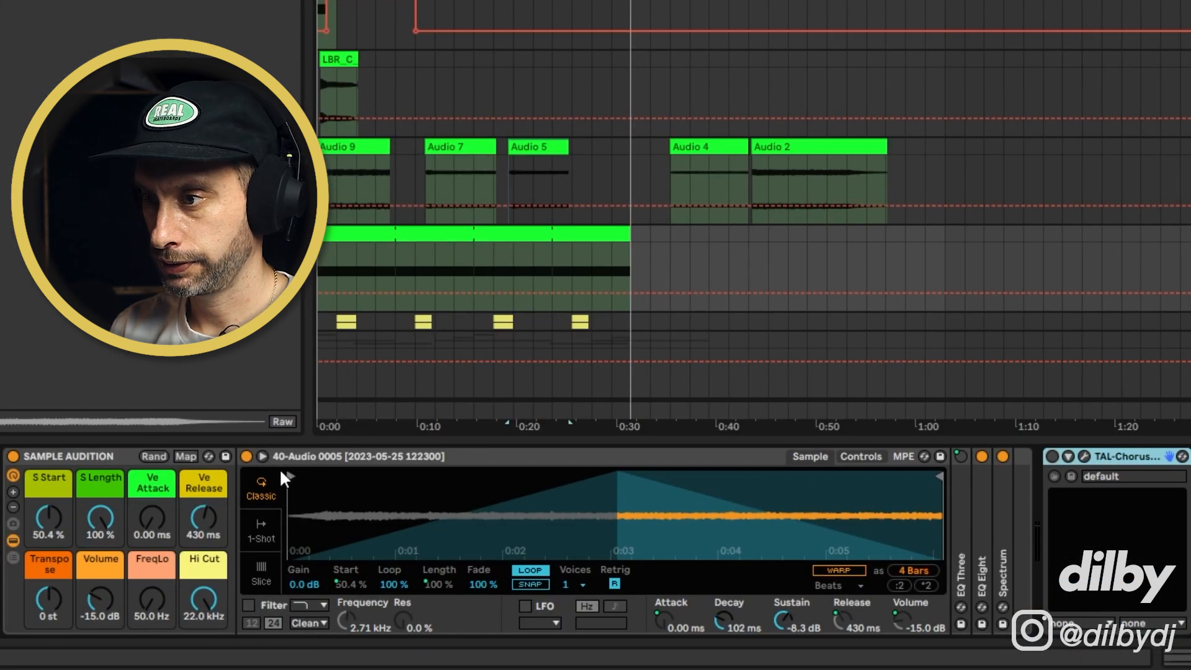
left_click_drag(290, 476, 454, 479)
left_click_drag(937, 476, 767, 476)
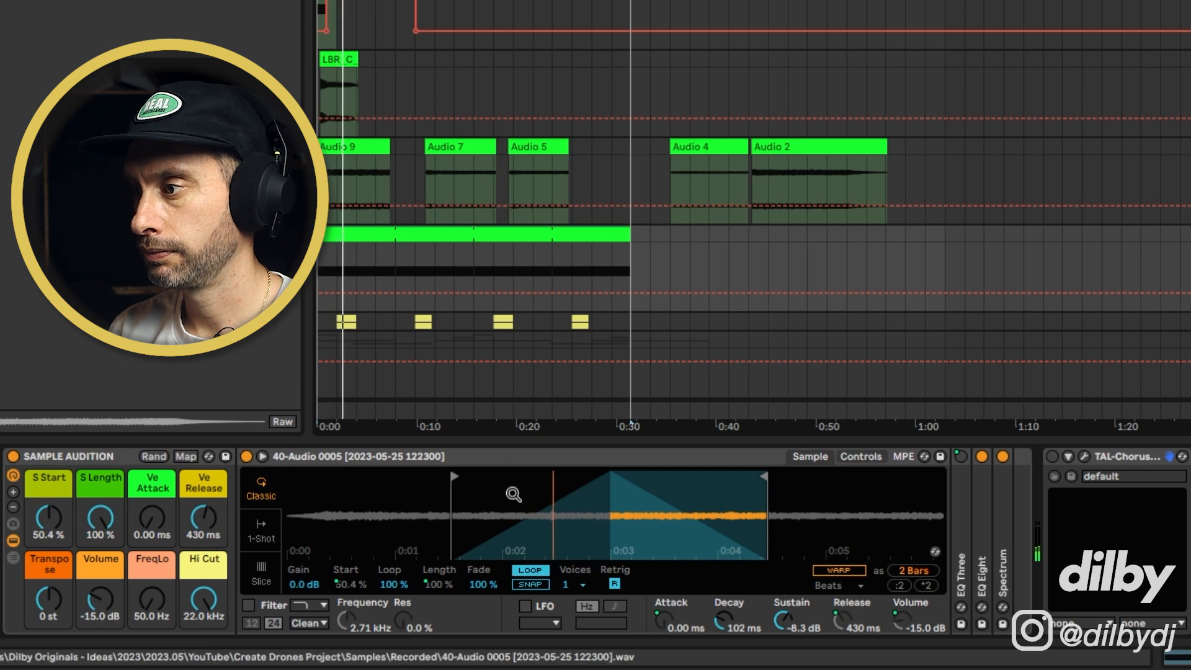
mouse_move(53, 603)
left_mouse_down()
mouse_move(53, 614)
mouse_move(54, 598)
left_mouse_up()
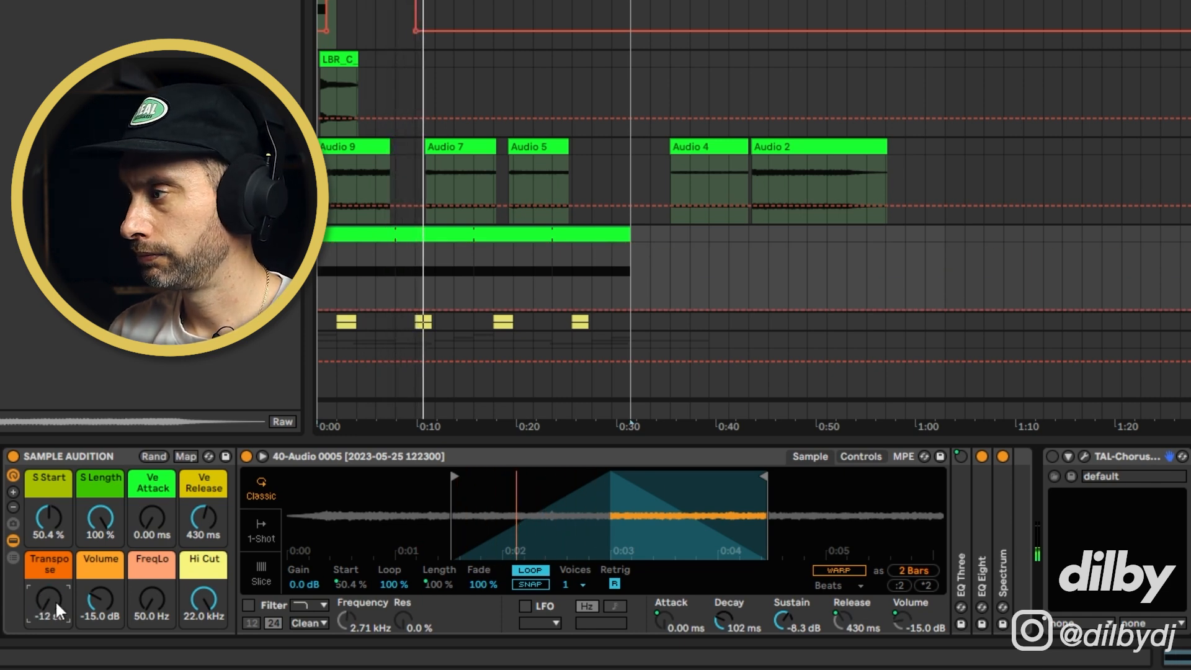
key("space")
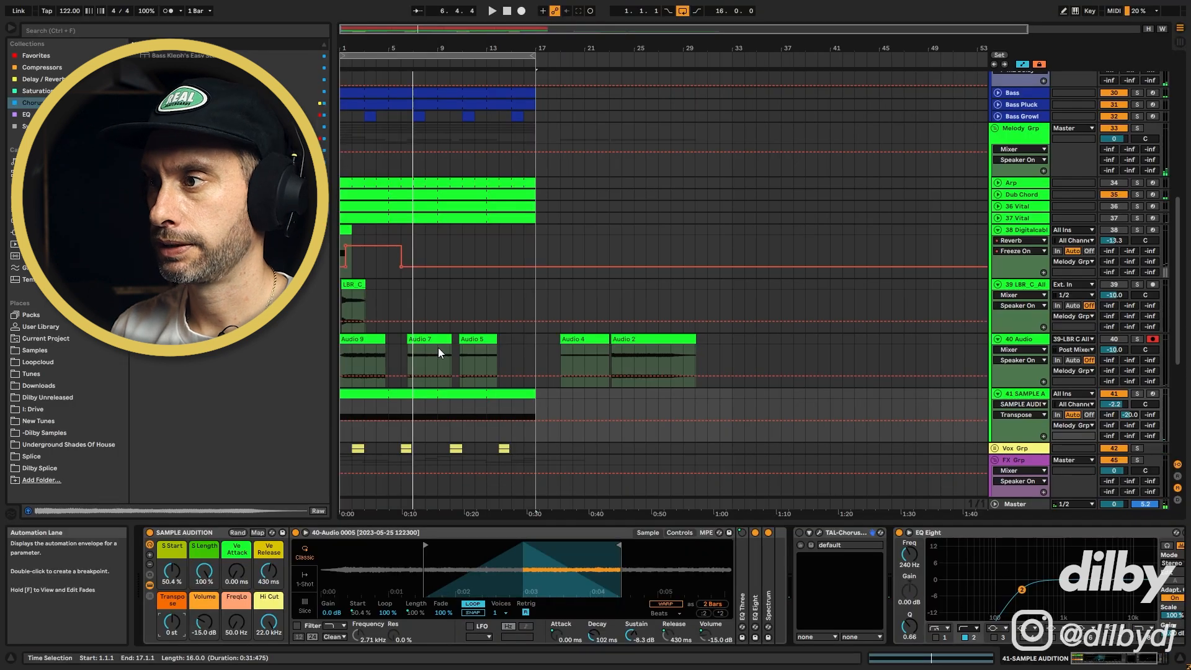
Load the Audio 7 recording into the sampler instead and trim its start and end markers
left_click_drag(415, 338, 495, 576)
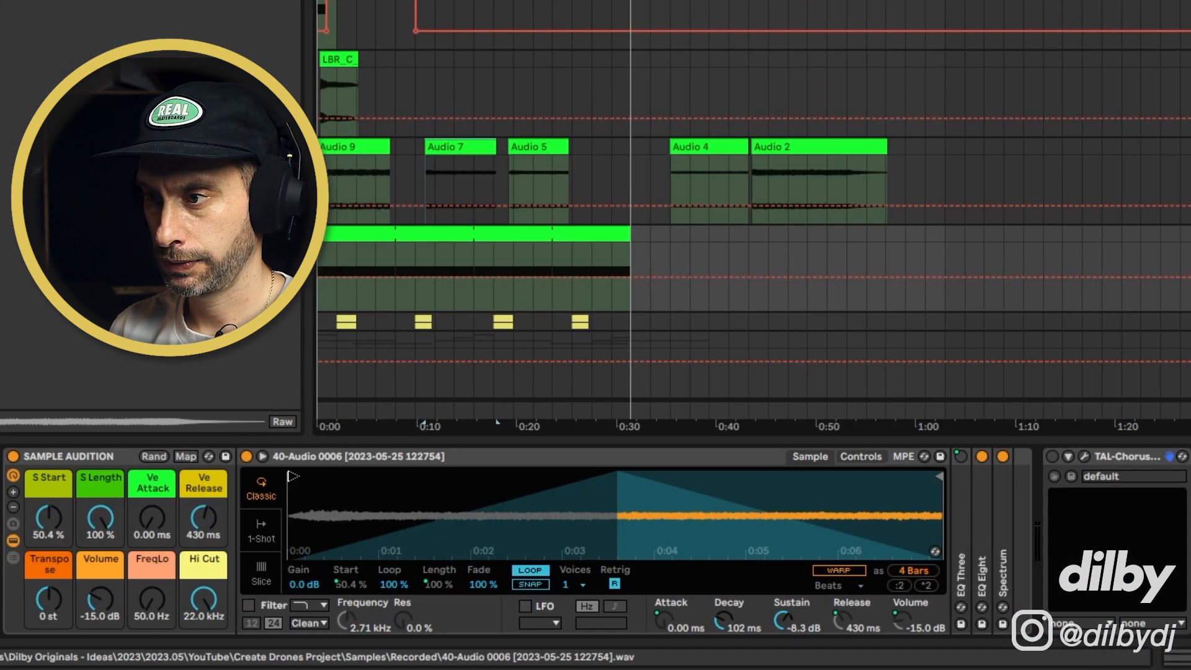
left_click_drag(301, 478, 469, 477)
left_click_drag(941, 476, 792, 478)
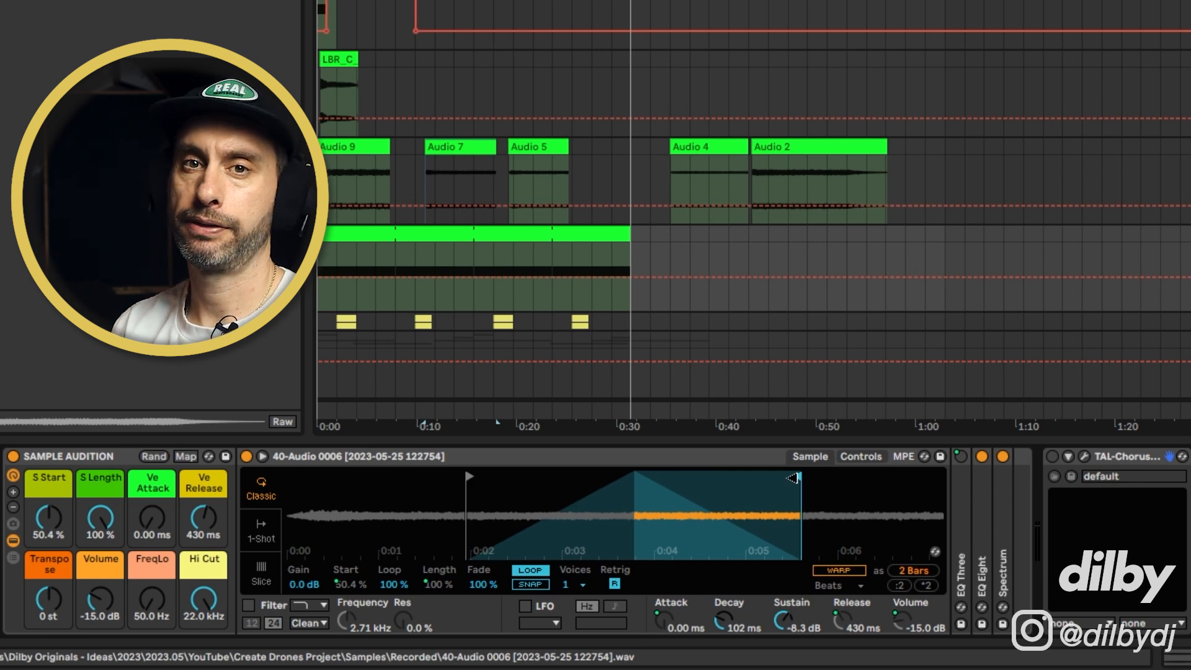
Try recording track 41's sampler into the arrangement, then undo the recording
left_click(521, 12)
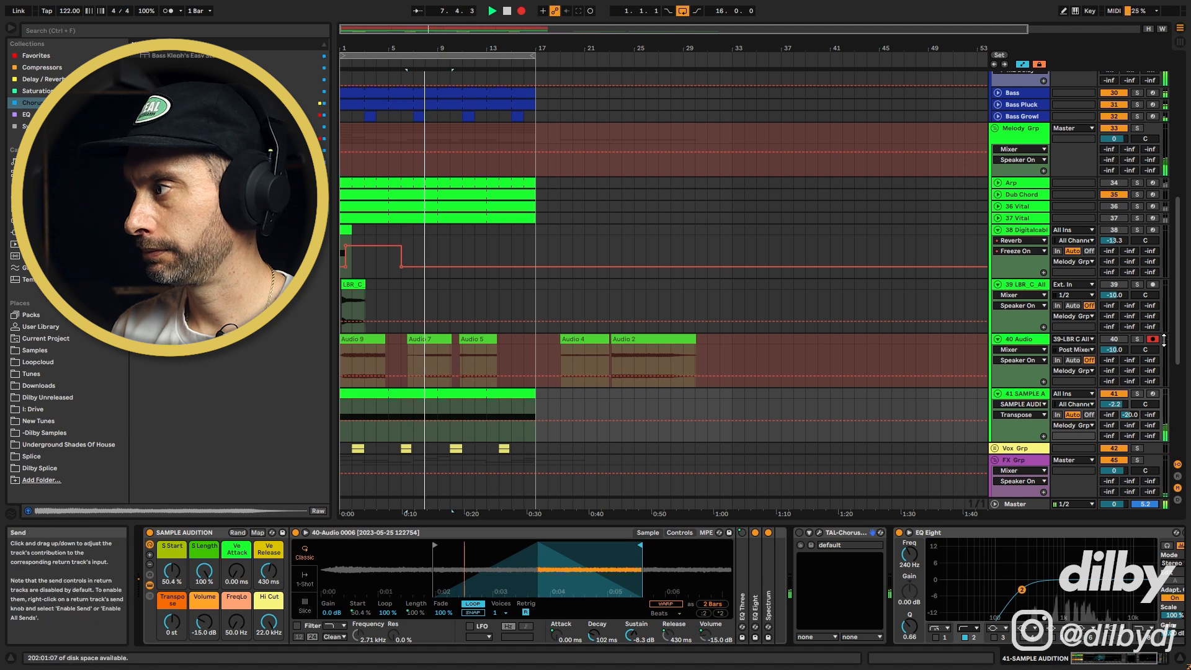
left_click(1153, 393)
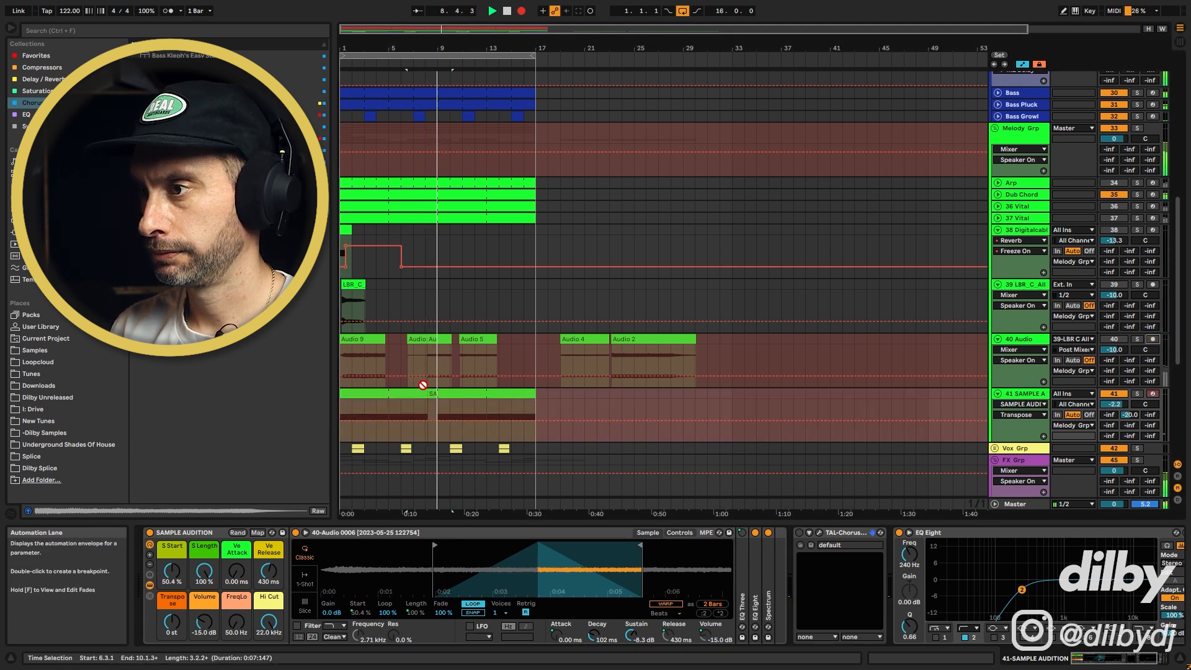
key("space")
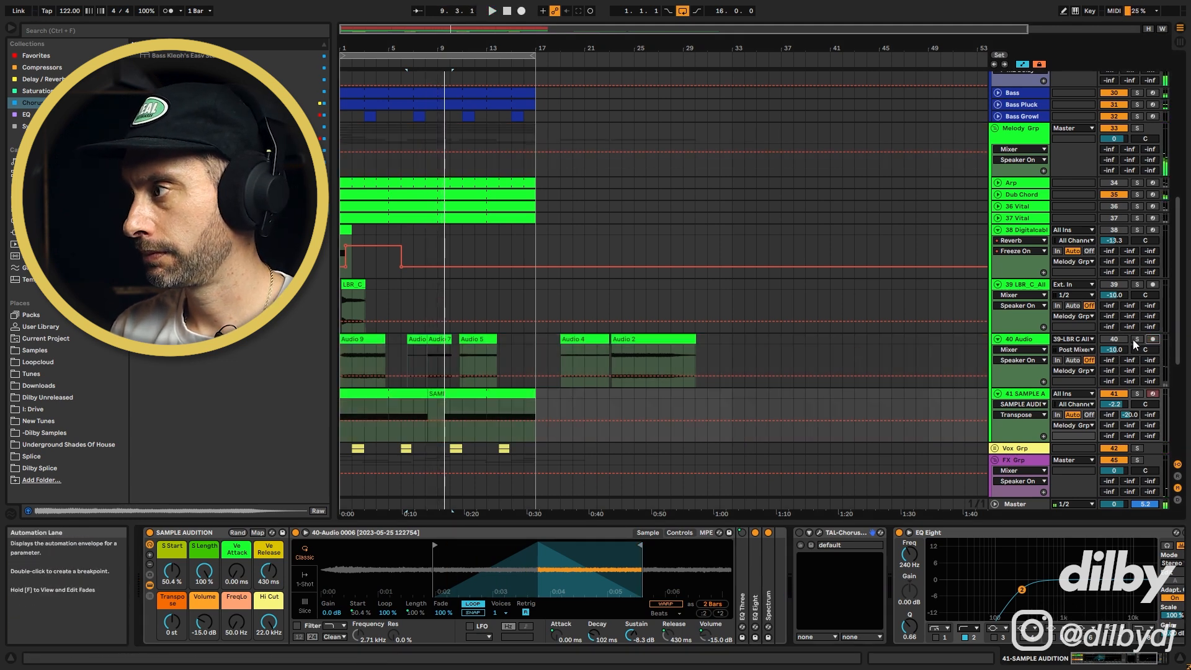
key("ctrl+z")
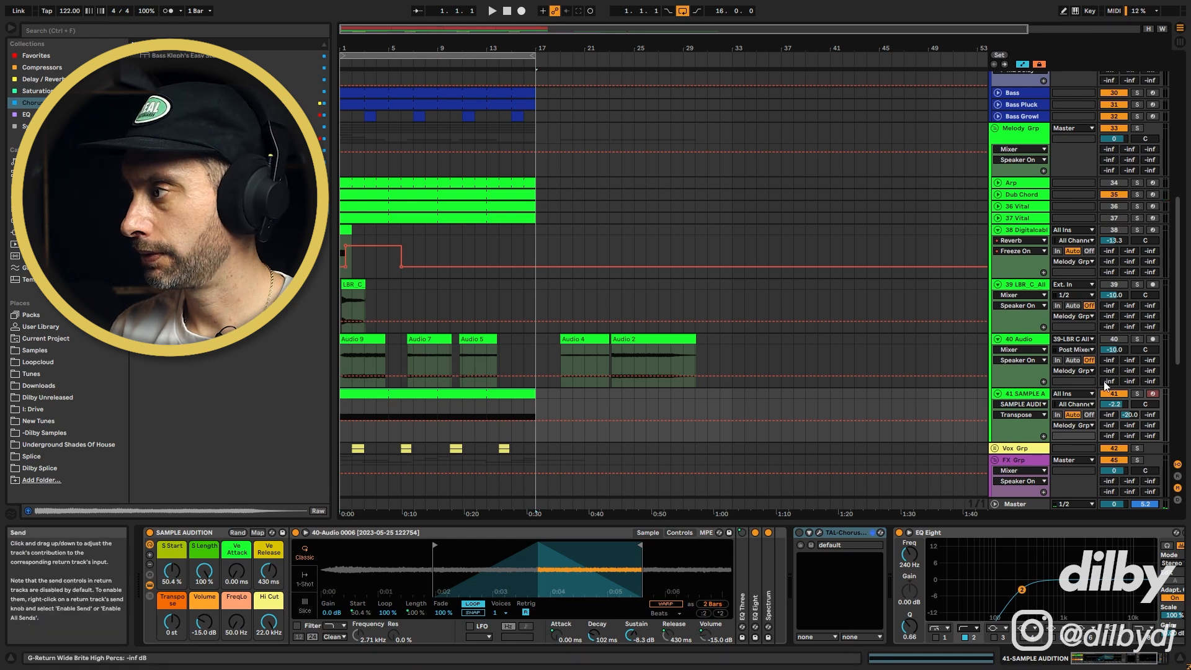
Audition the sampler while raising its transpose to +12 st and returning it to 0 st
key("space")
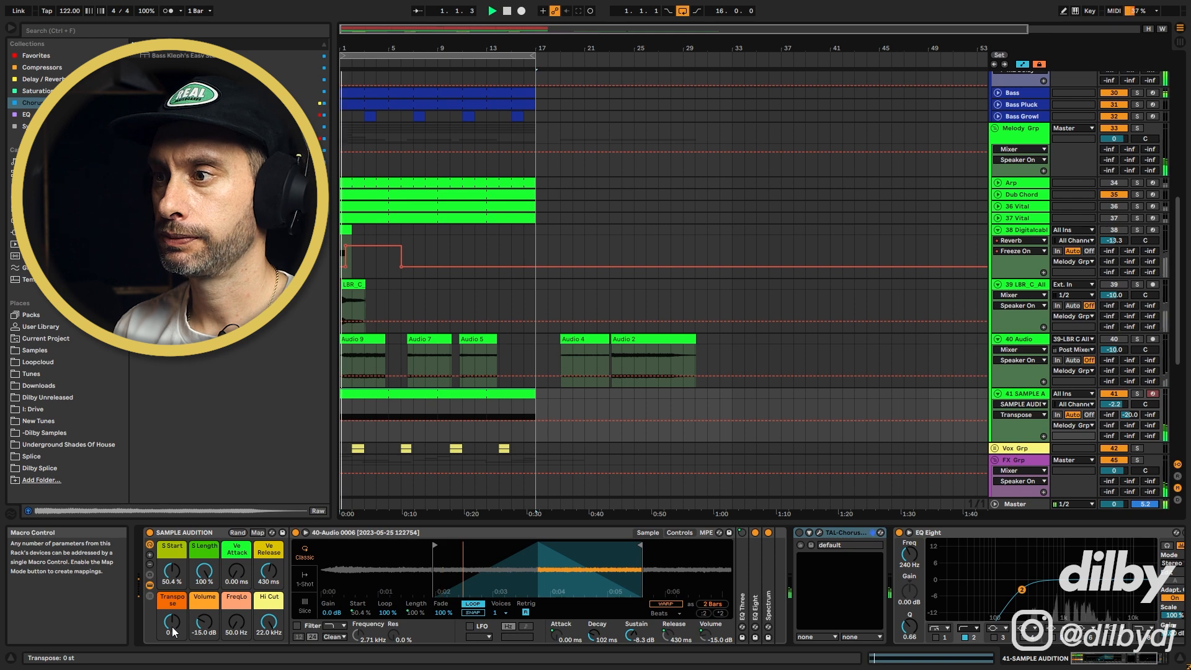
left_click_drag(173, 627, 172, 622)
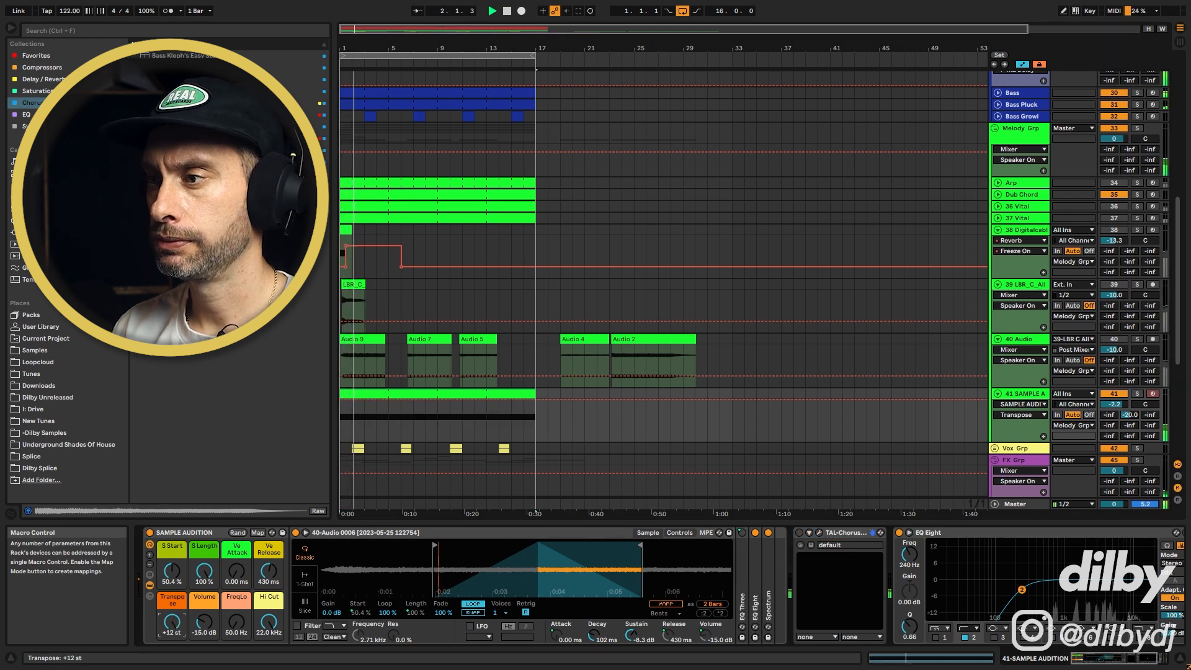
left_click_drag(172, 623, 172, 645)
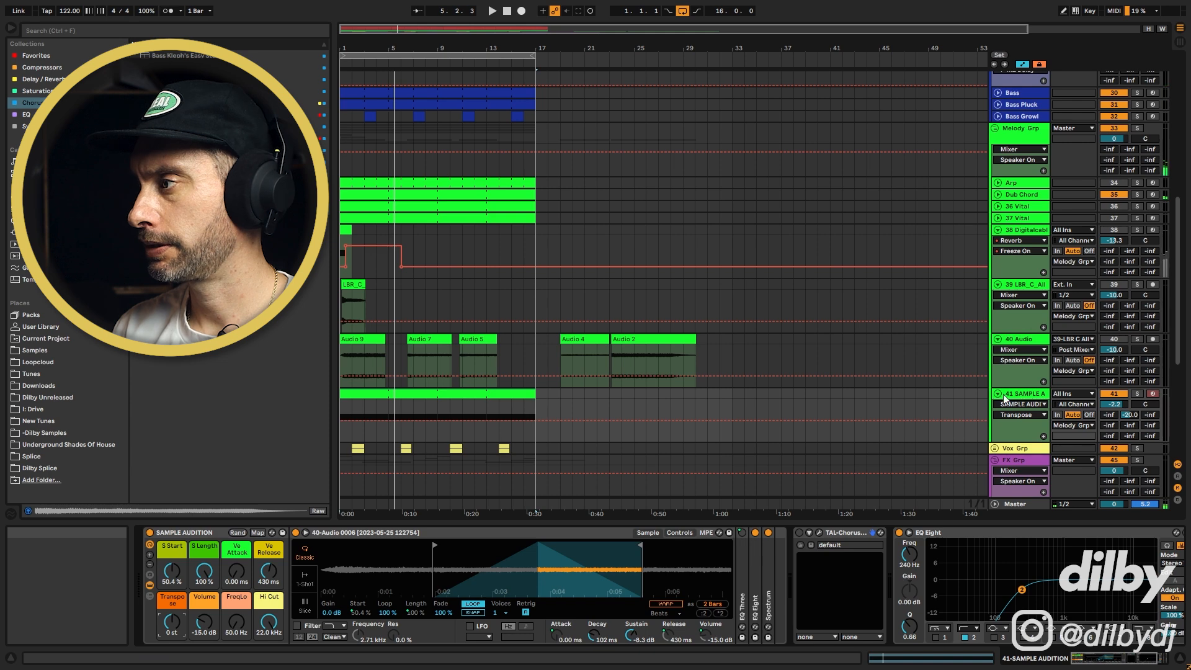
Load track 40's bar 1 recording into the sampler, trim its start and end markers, and audition it
left_click_drag(371, 339, 480, 570)
left_click_drag(326, 546, 440, 546)
left_click_drag(737, 547, 620, 547)
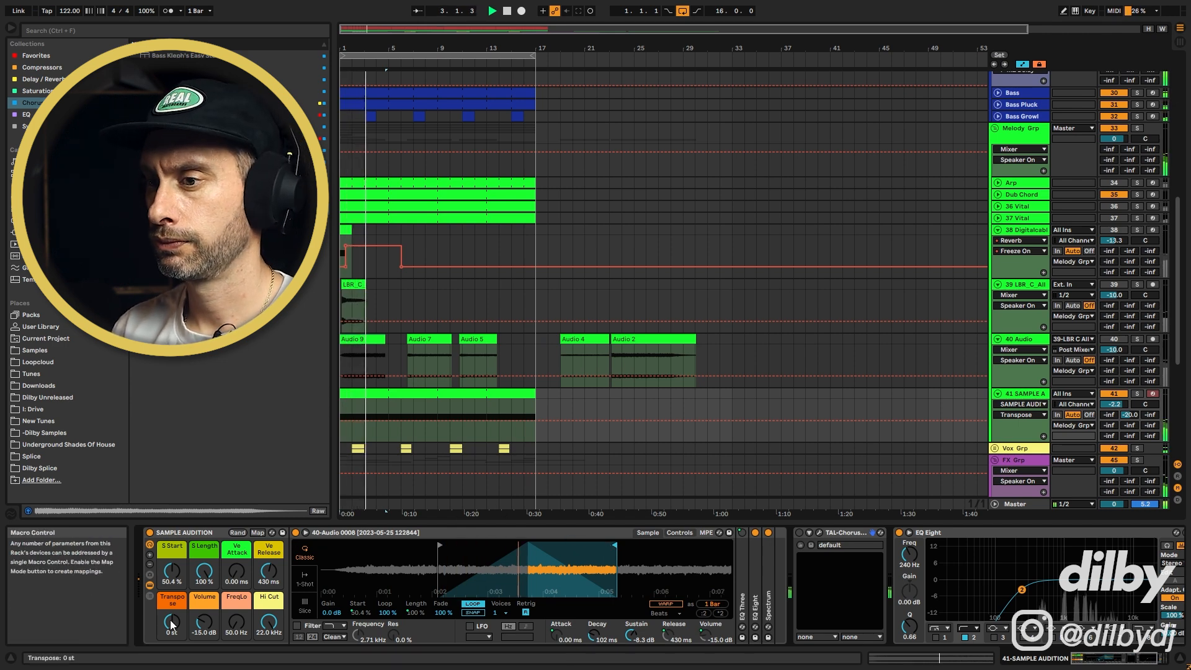
key("space")
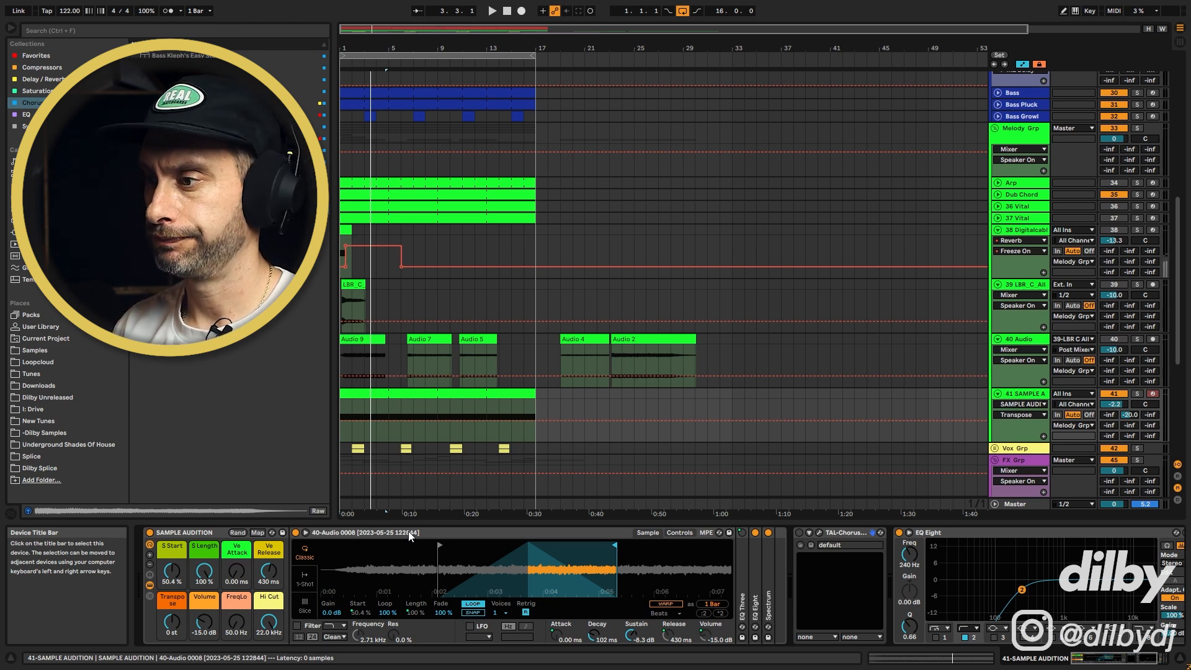
Move the recorded clips on track 40 further along the arrangement, past the main section
left_click_drag(422, 347, 762, 345)
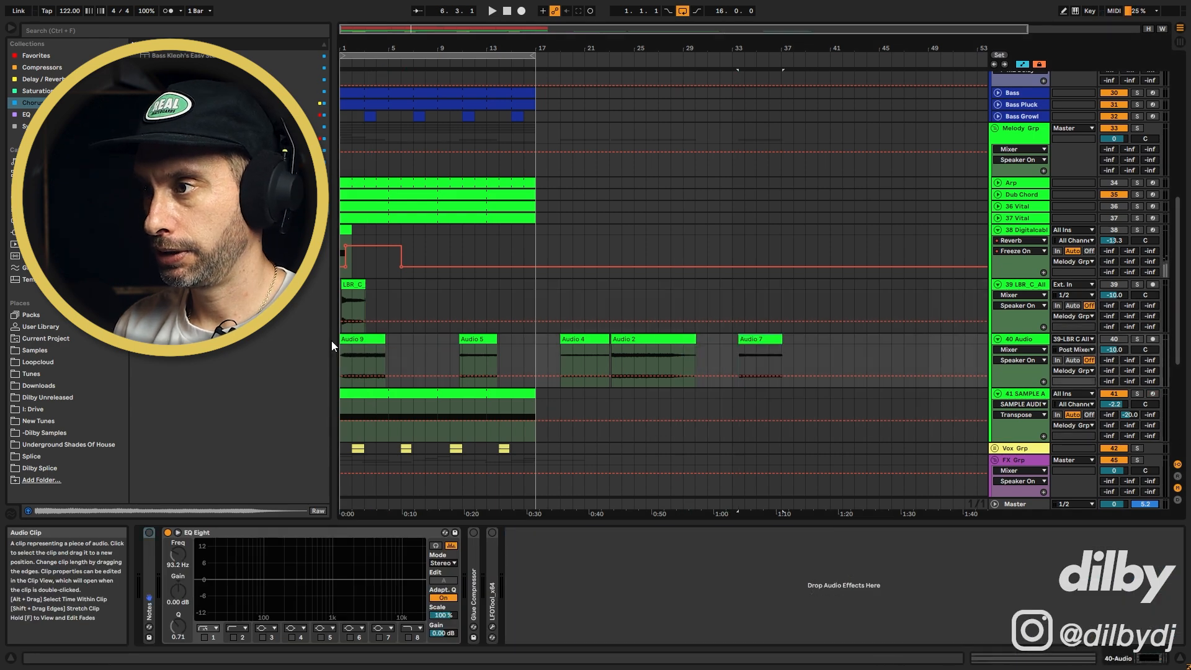
left_click_drag(475, 339, 723, 341)
left_click_drag(355, 340, 864, 349)
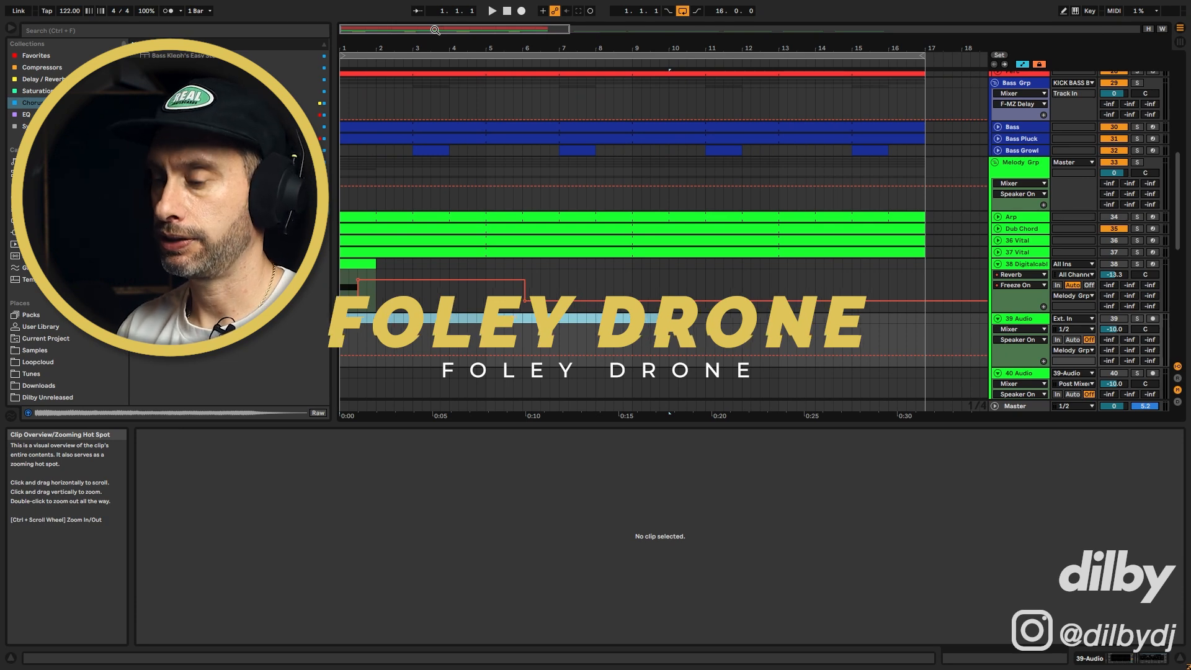
In session view, solo track 6 and audition each of its foley loop clips in turn
key("Tab")
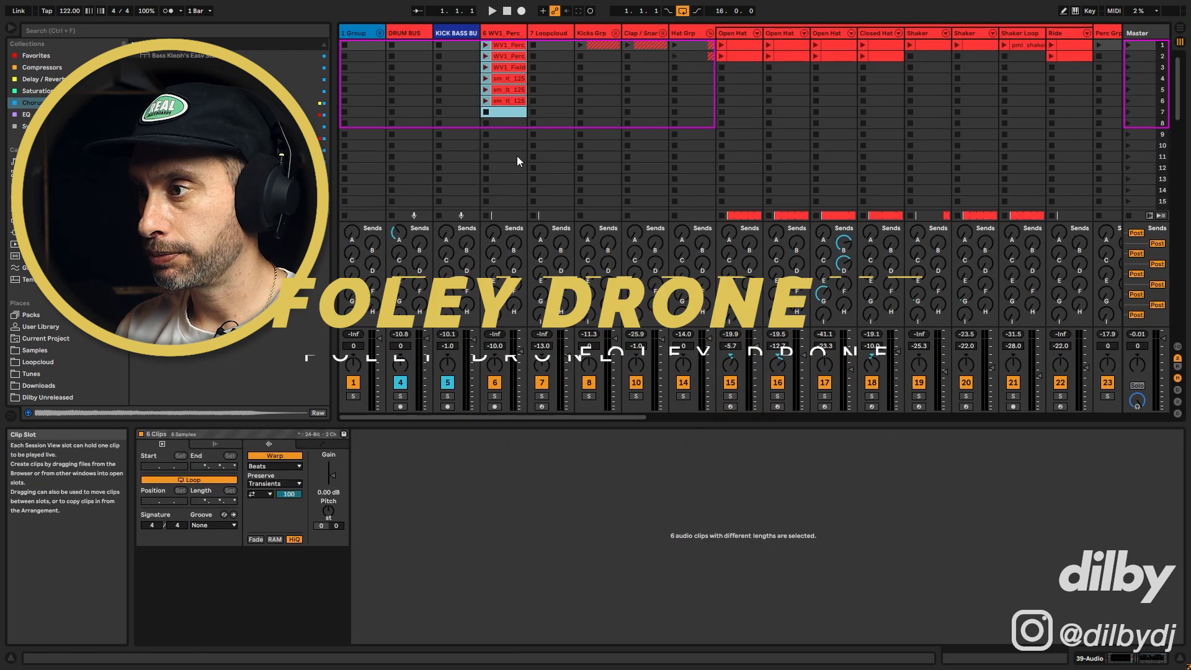
left_click(495, 397)
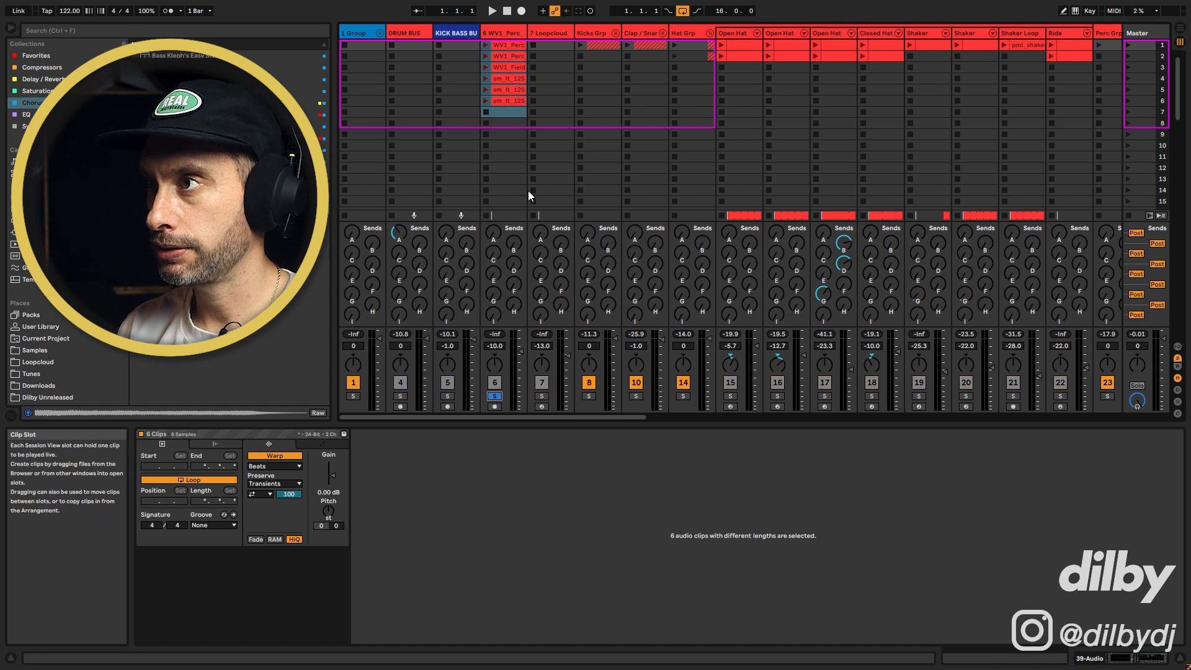
left_click(485, 45)
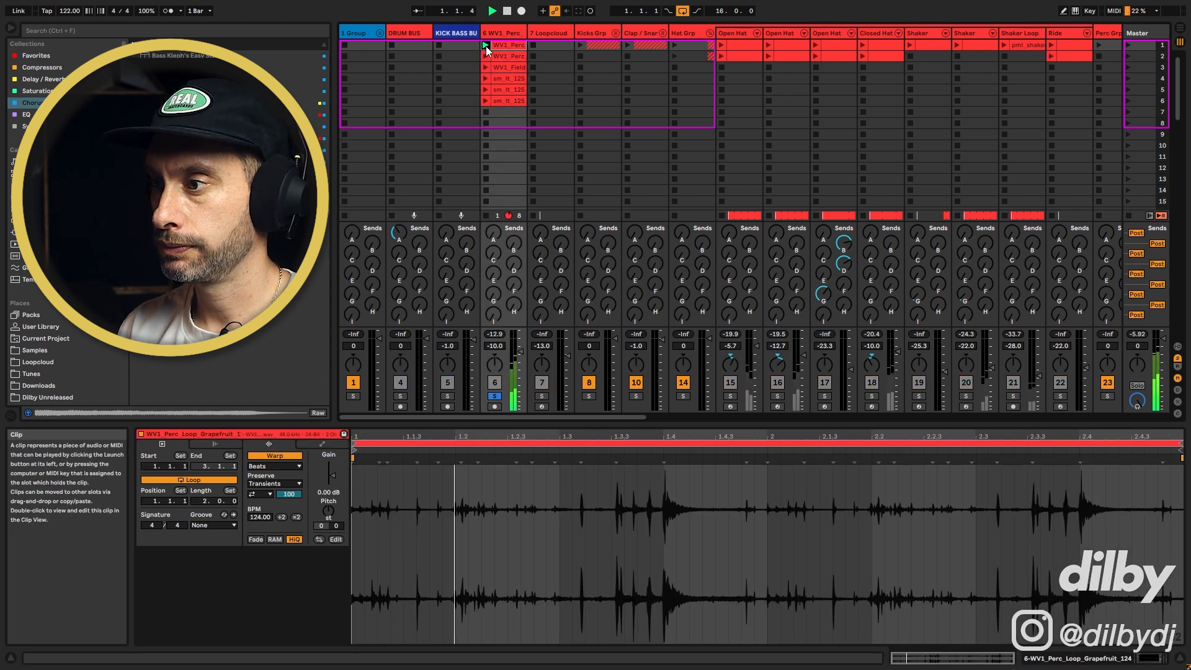
left_click(486, 56)
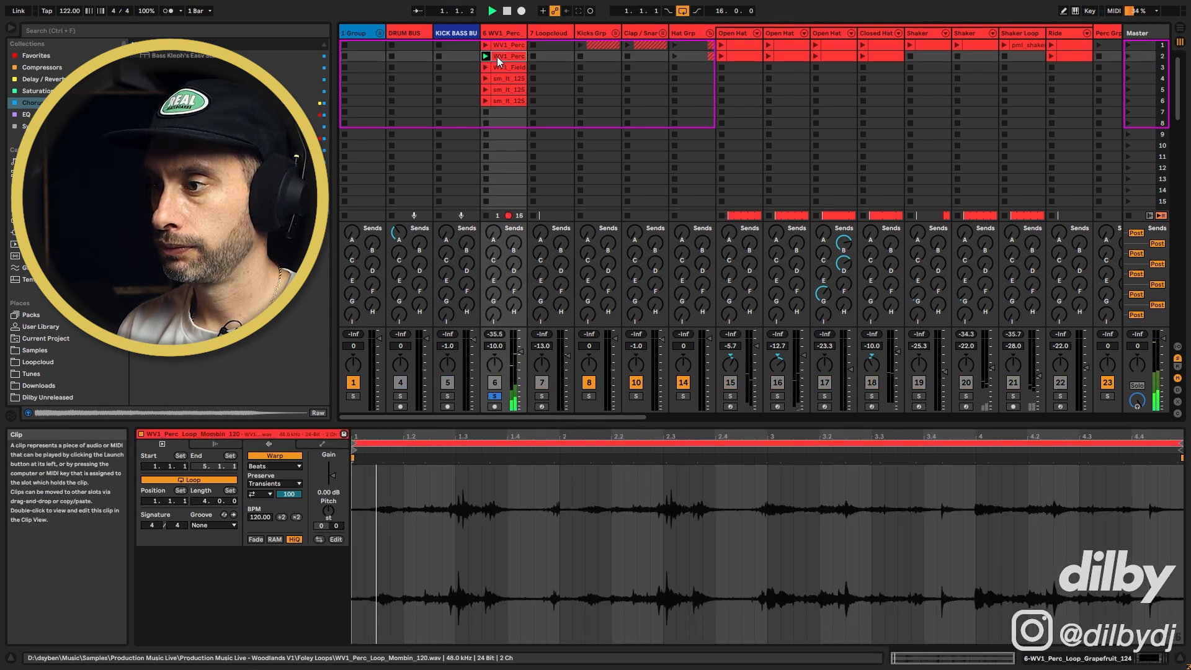
left_click(486, 68)
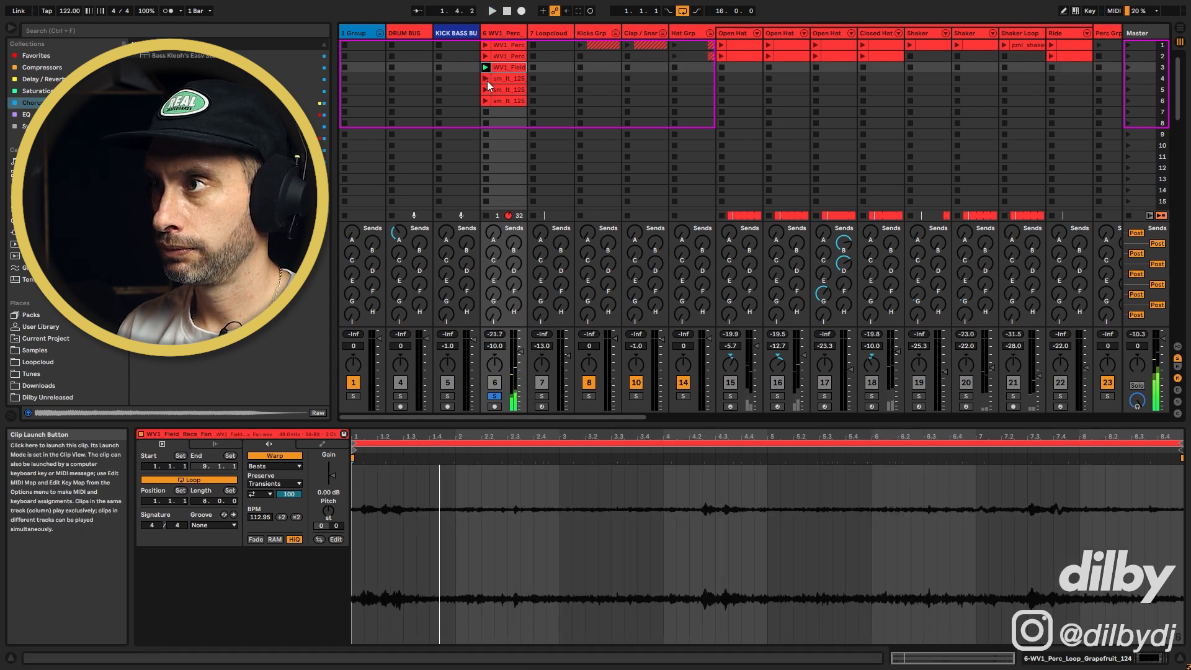
left_click(487, 79)
left_click(486, 91)
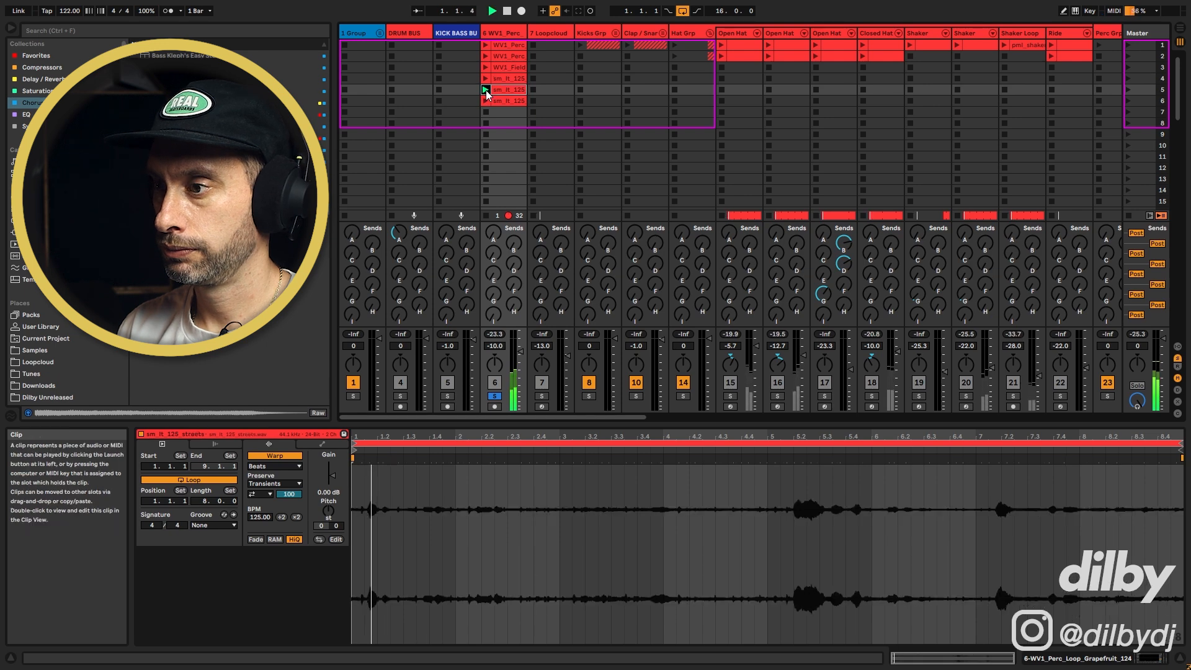
left_click(486, 100)
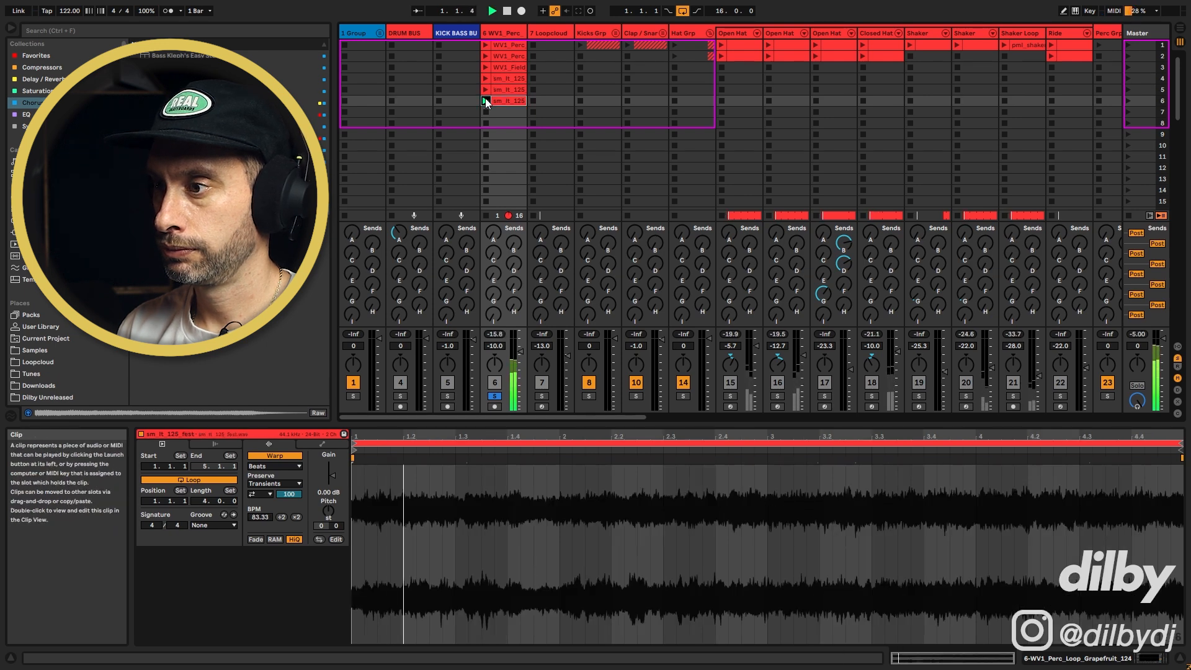
Place the WV1_Field_Recs_Fan clip at bar 1 and the sm_lt_125_station clip at bar 9 on track 39 in the arrangement
left_click(501, 80)
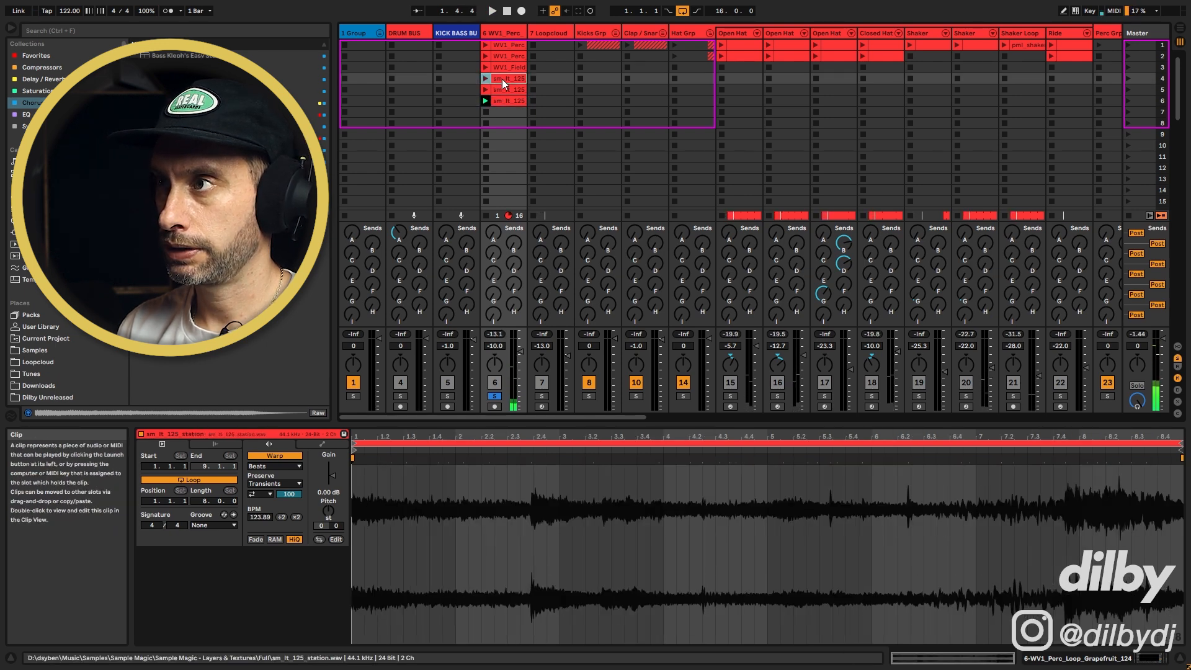
left_click_drag(501, 142, 501, 144)
left_click(487, 57)
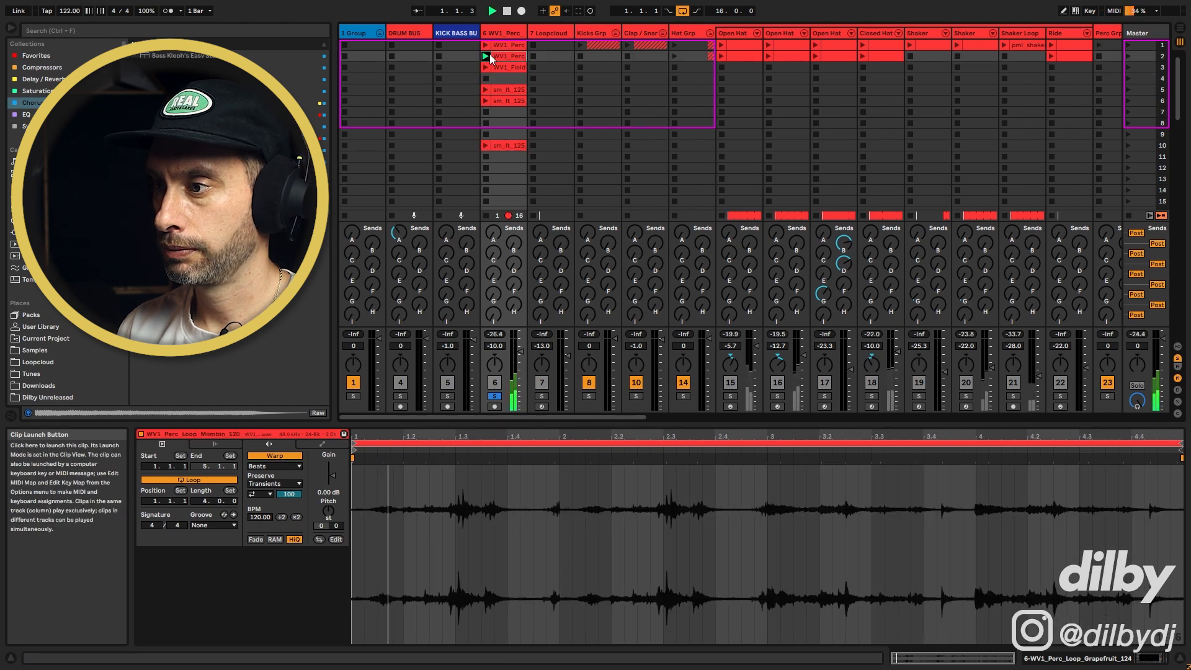
left_click(487, 67)
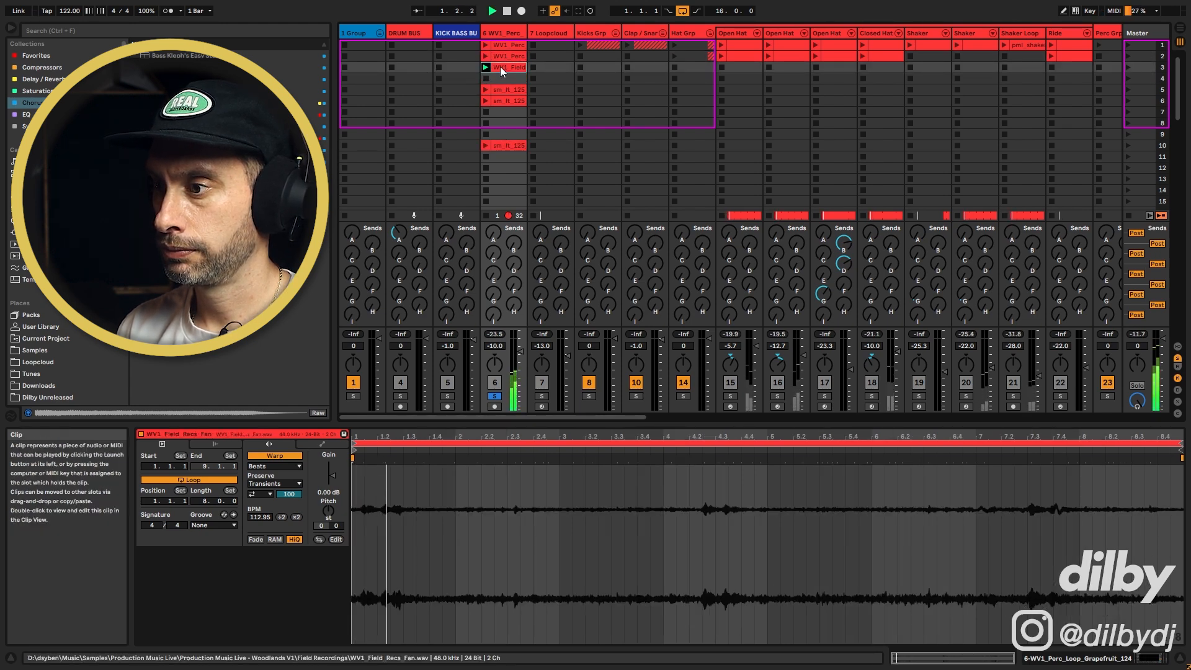
left_click_drag(508, 66, 343, 340)
left_click(512, 144, "shift")
key("Tab")
left_click(413, 336)
scroll(435, 322, "down", 4)
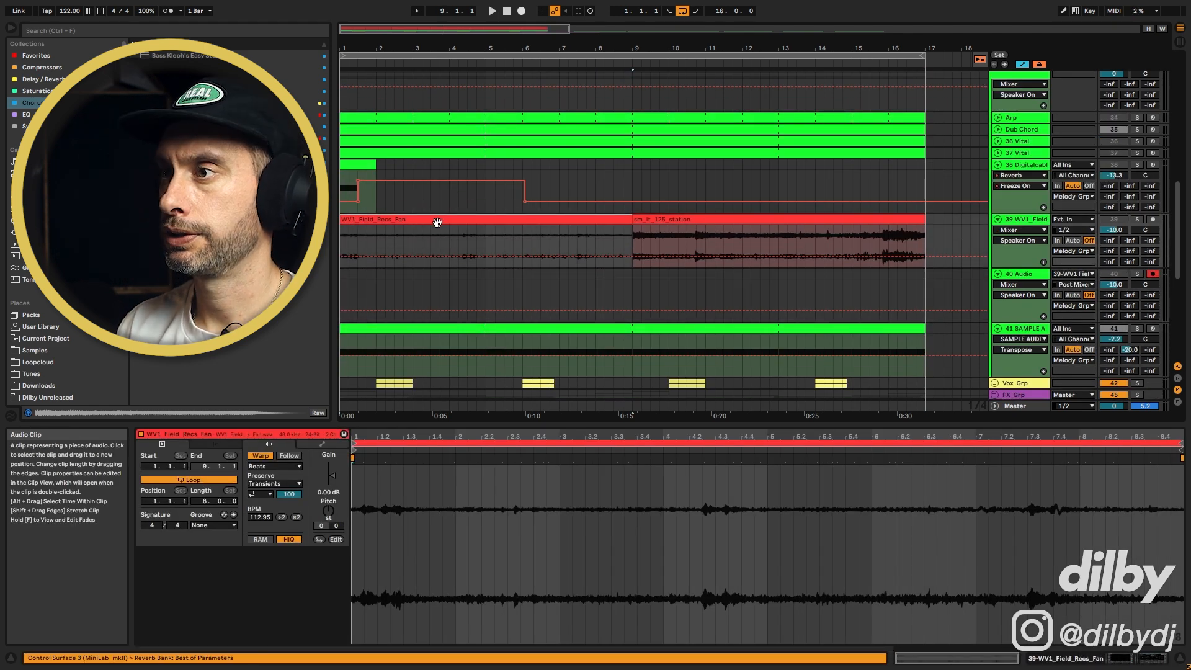
Disable warping on the WV1_Field_Recs_Fan clip and record a pass of it onto track 40
left_click(1137, 219)
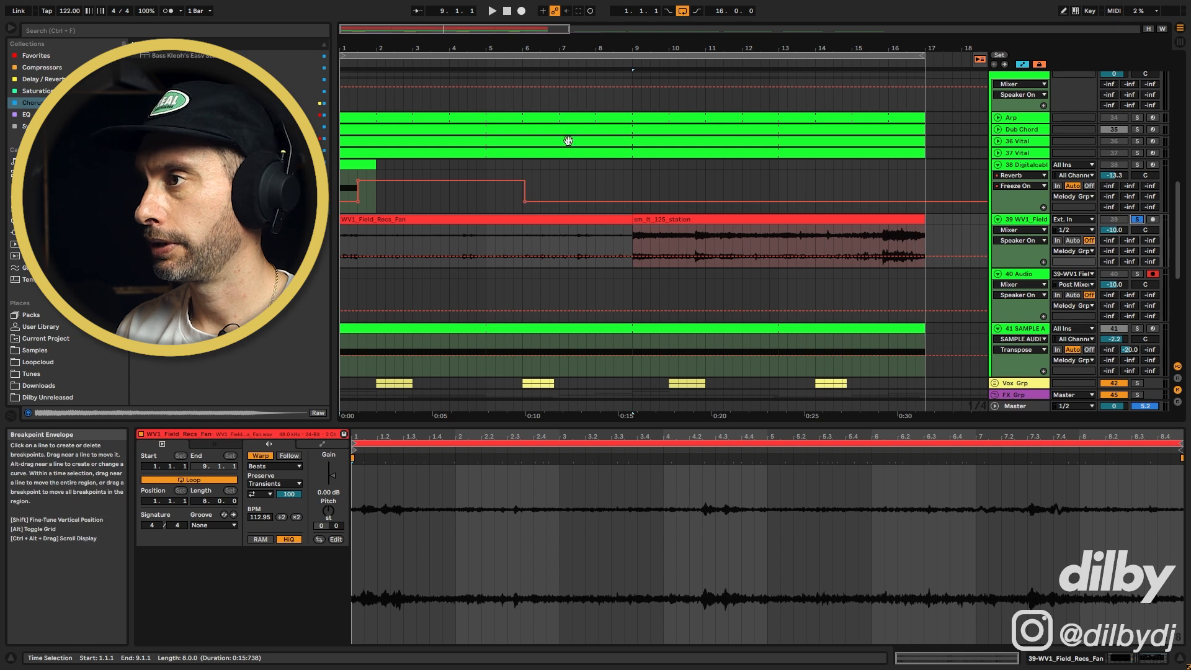
left_click(528, 219)
left_click(260, 457)
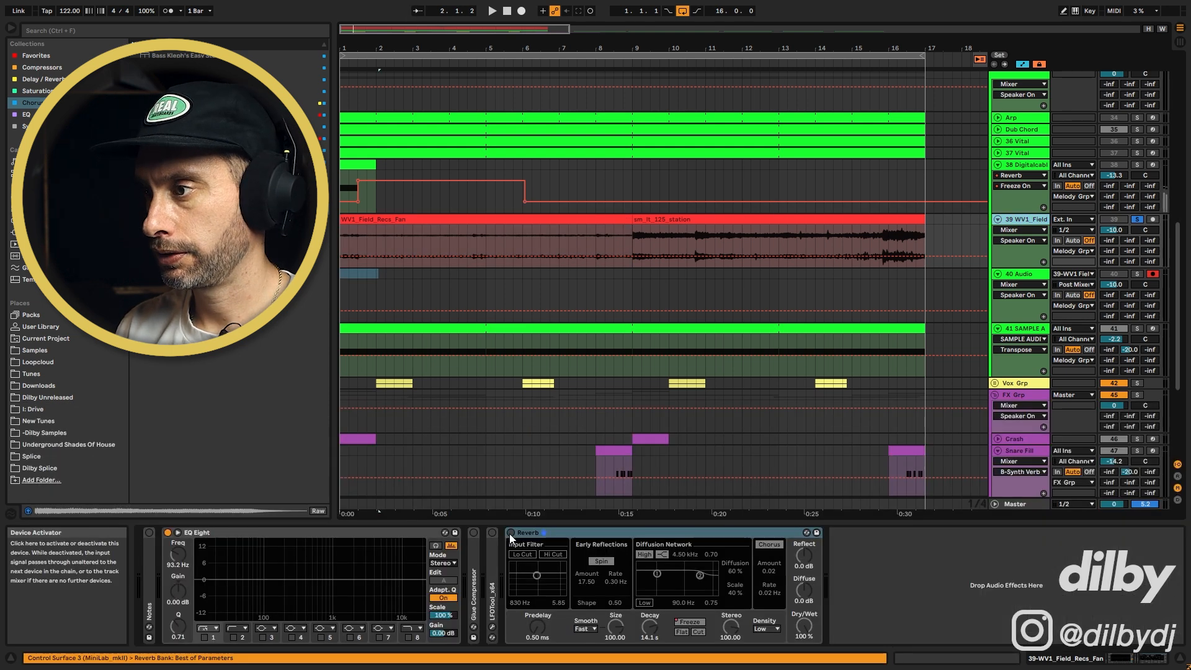
left_click(510, 534)
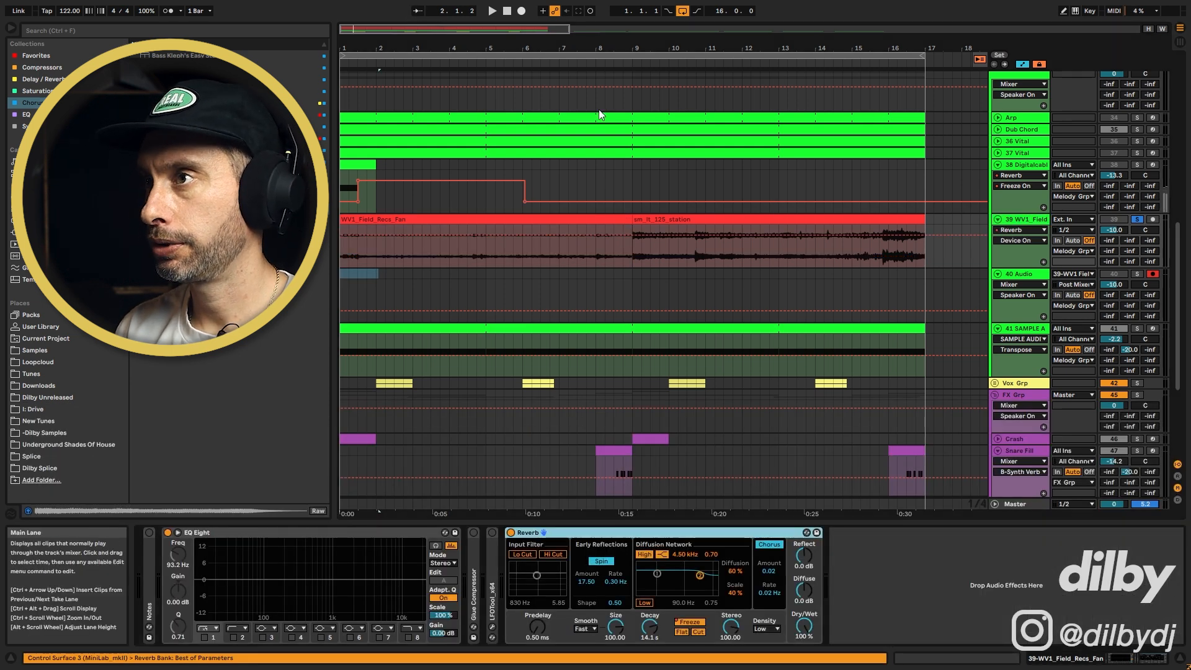
left_click(522, 11)
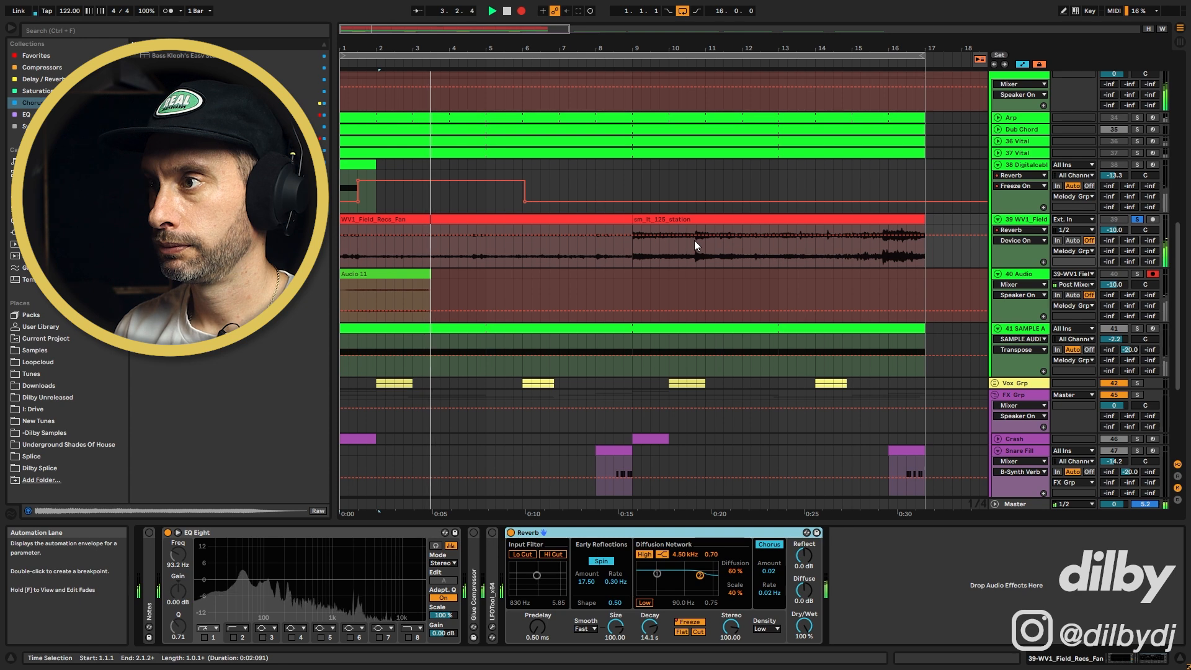
key("space")
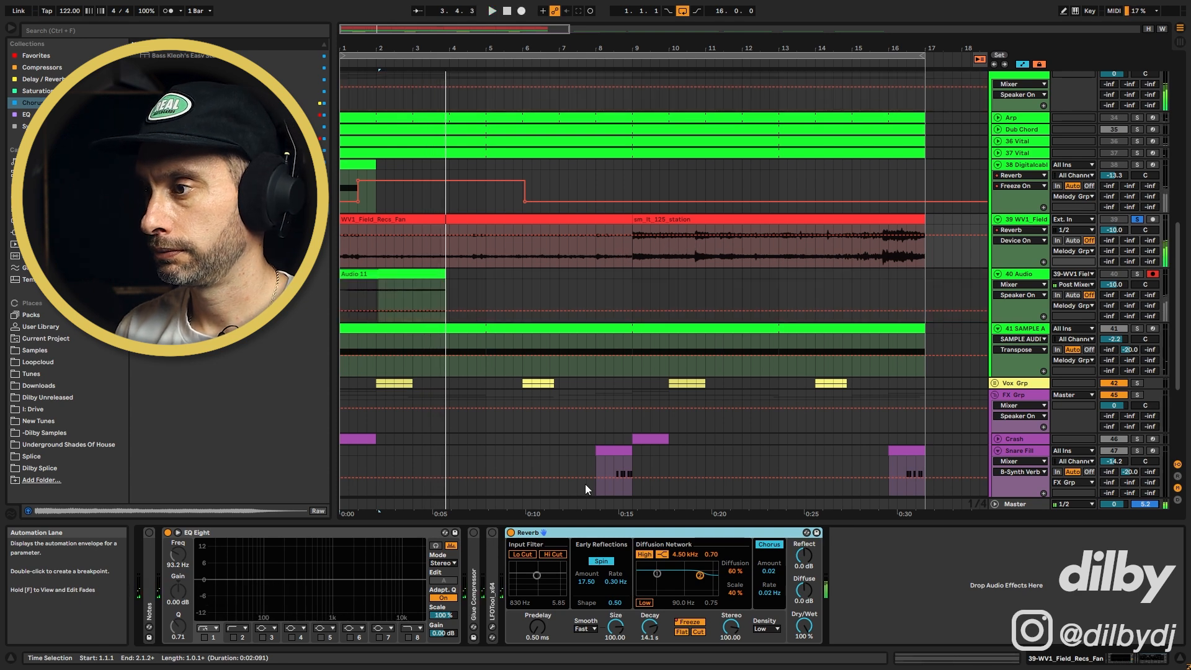
Shorten the fan clip on track 39 and record another pass of it onto track 40
left_click(511, 533)
left_click(388, 273)
left_click_drag(353, 221, 345, 236)
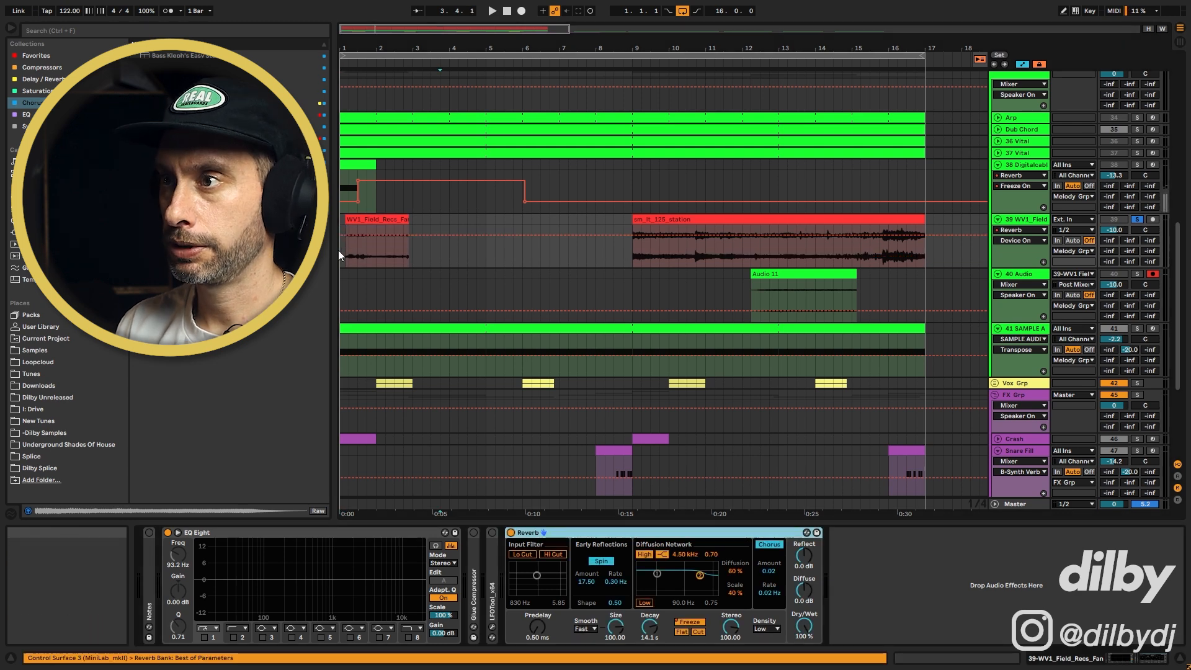
left_click(340, 251)
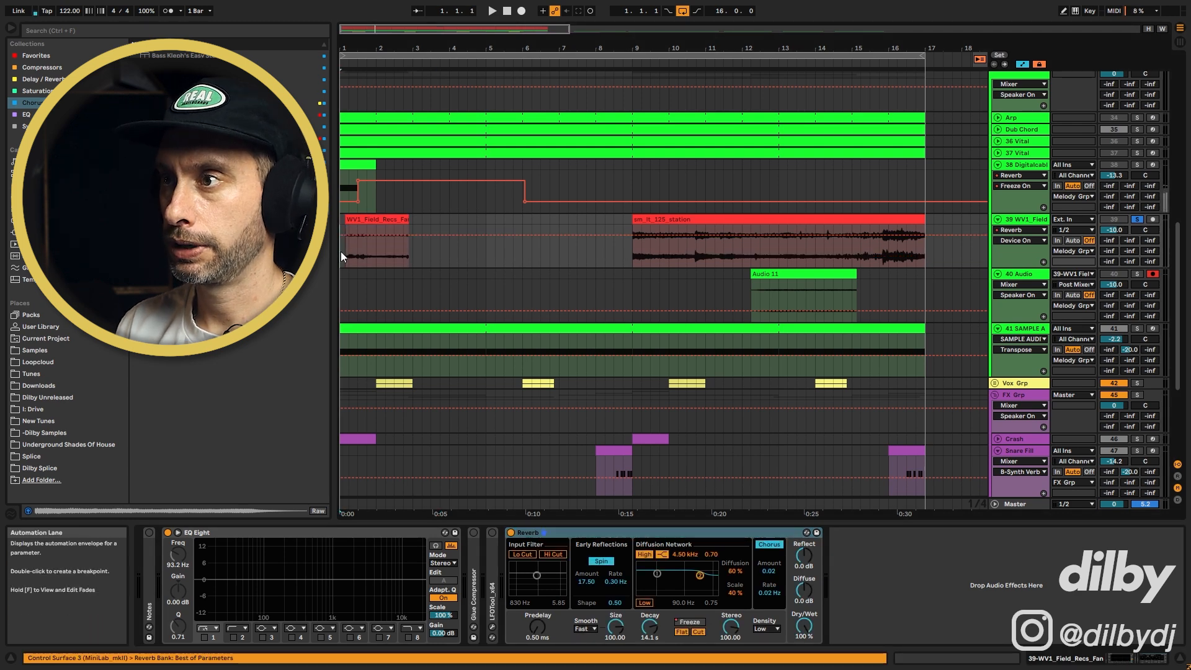
left_click(521, 11)
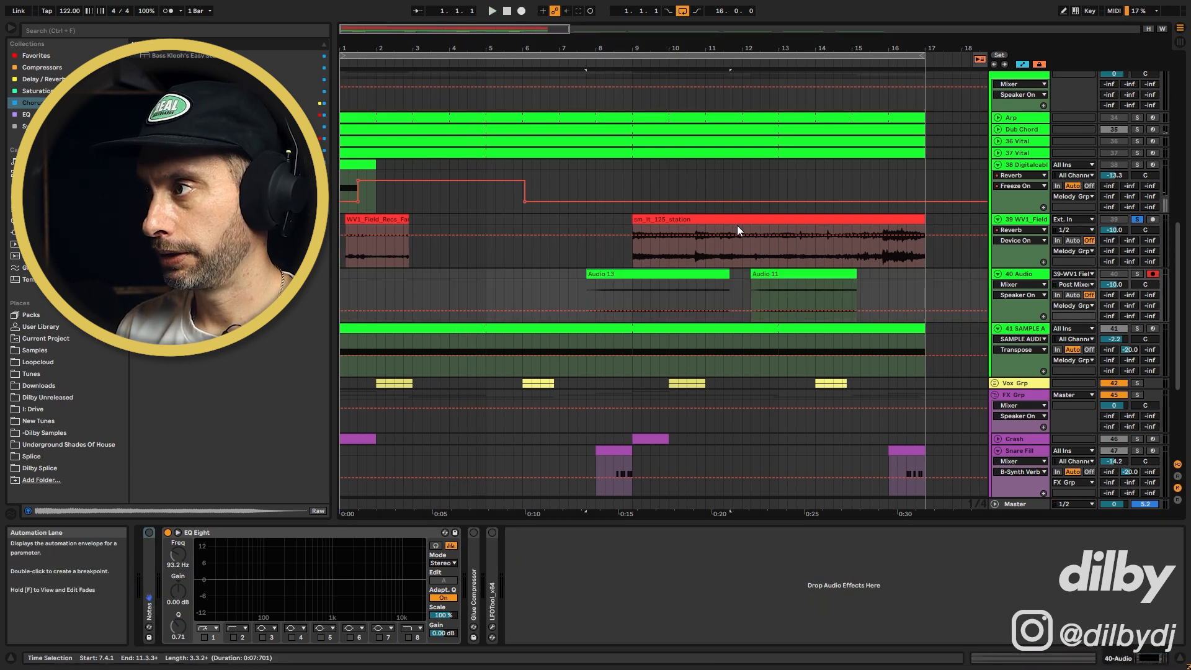
Move the sm_lt_125_station clip to bar 1 and record it onto track 40
left_click(733, 221)
left_click_drag(733, 221, 437, 215)
left_click_drag(357, 270, 356, 269)
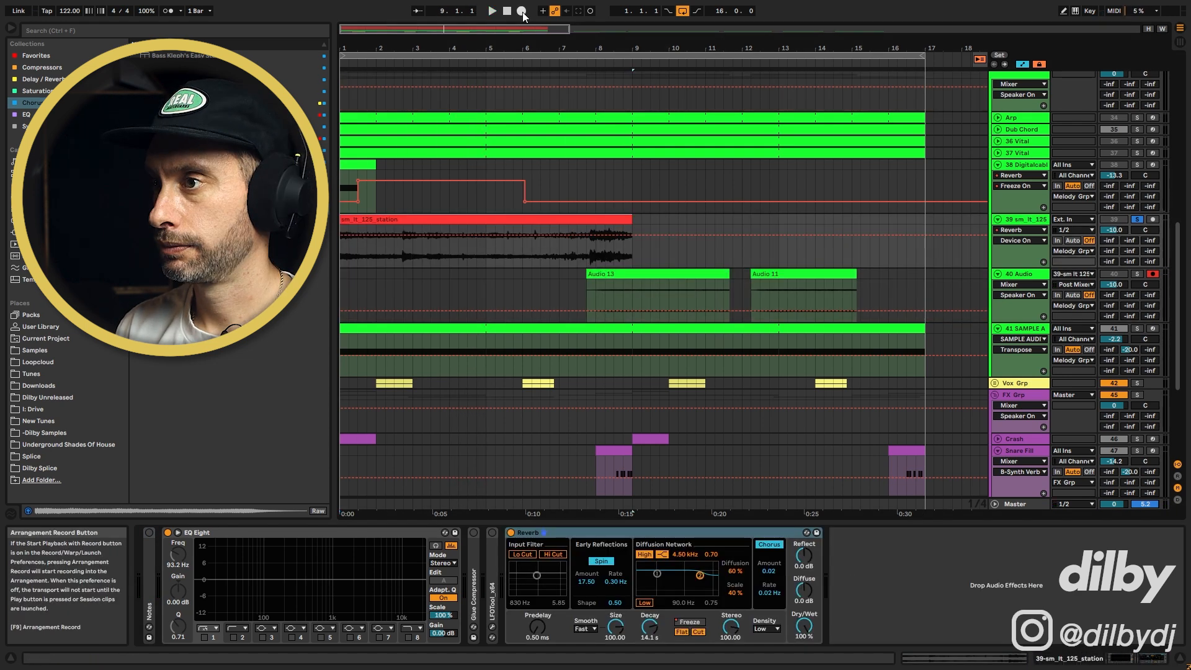
left_click(522, 11)
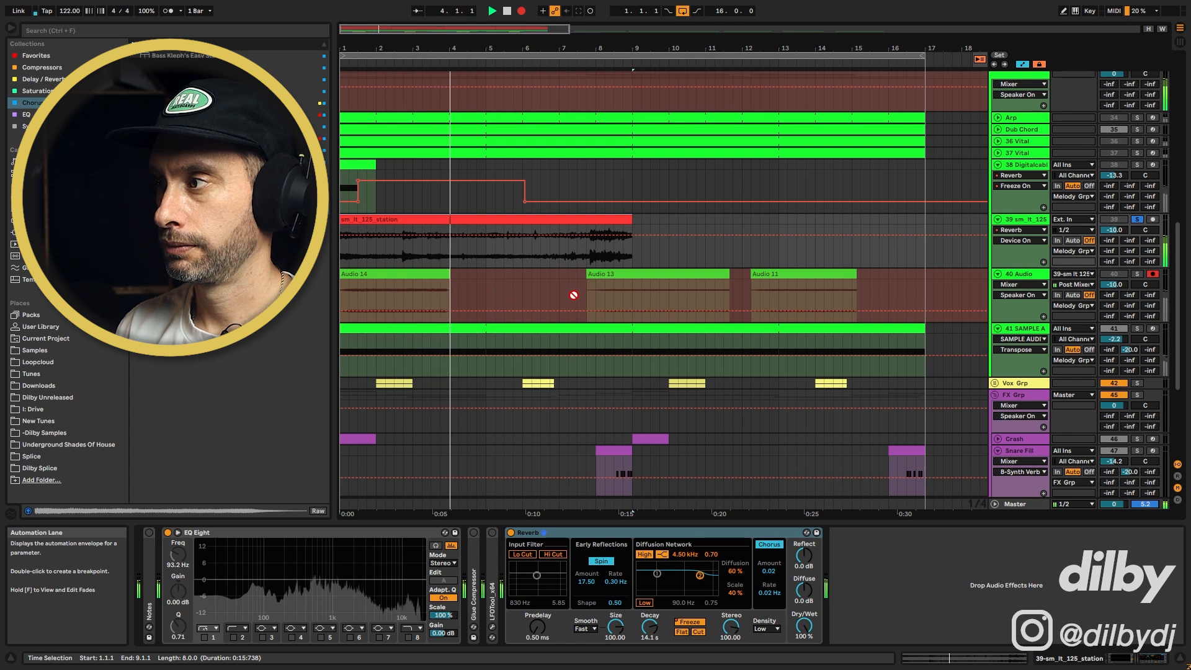
key("space")
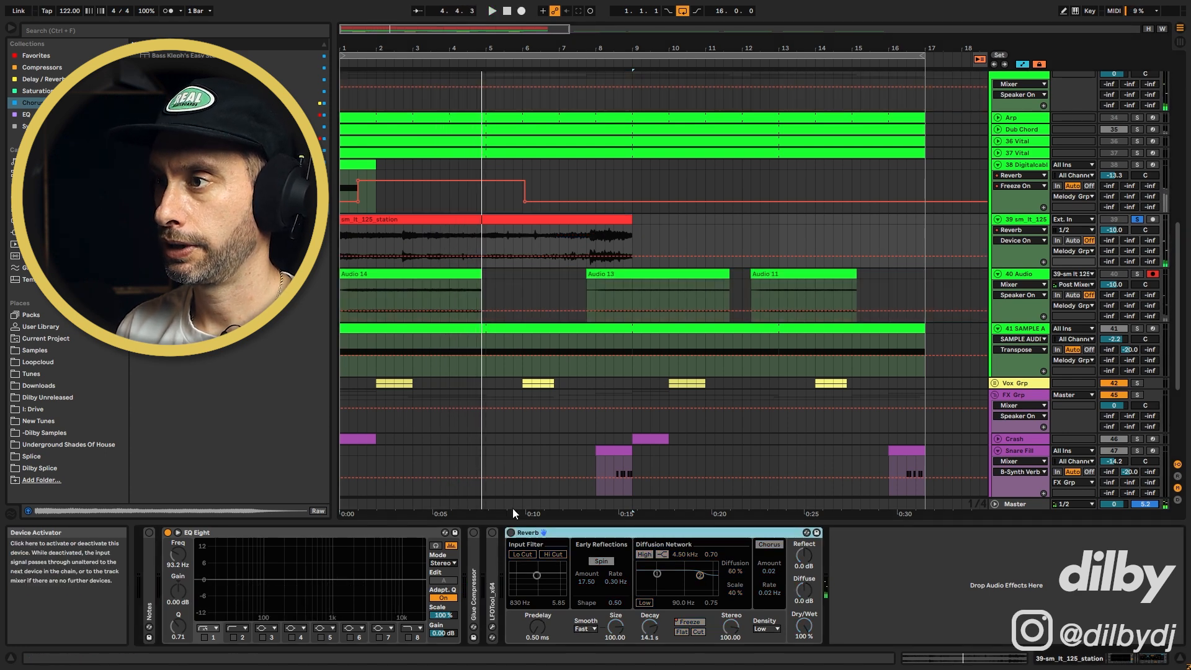
Load the Audio 14 recording into track 41's sampler
left_click(446, 274)
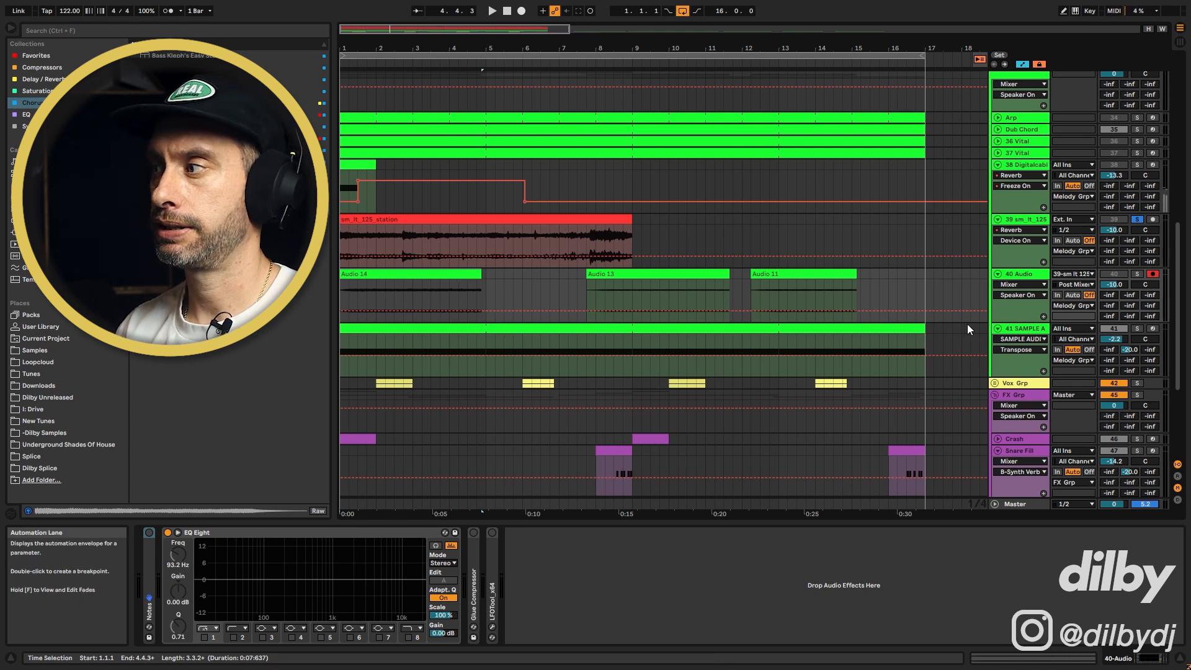
left_click(1031, 334)
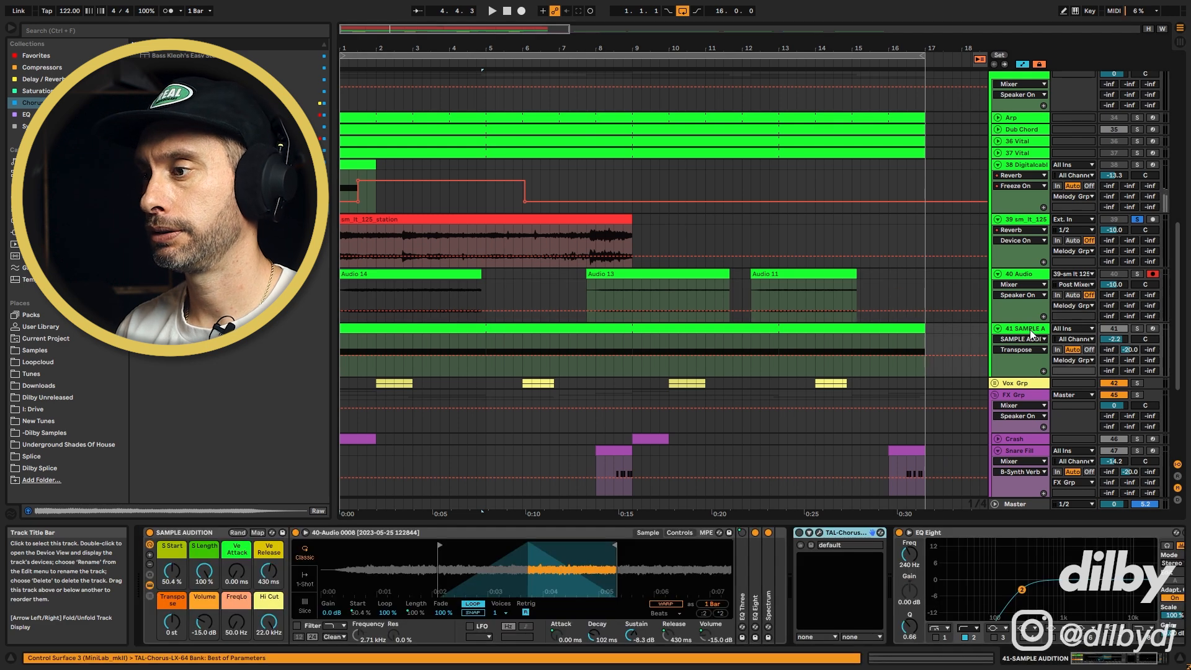
left_click_drag(416, 276, 528, 568)
left_click(1137, 328)
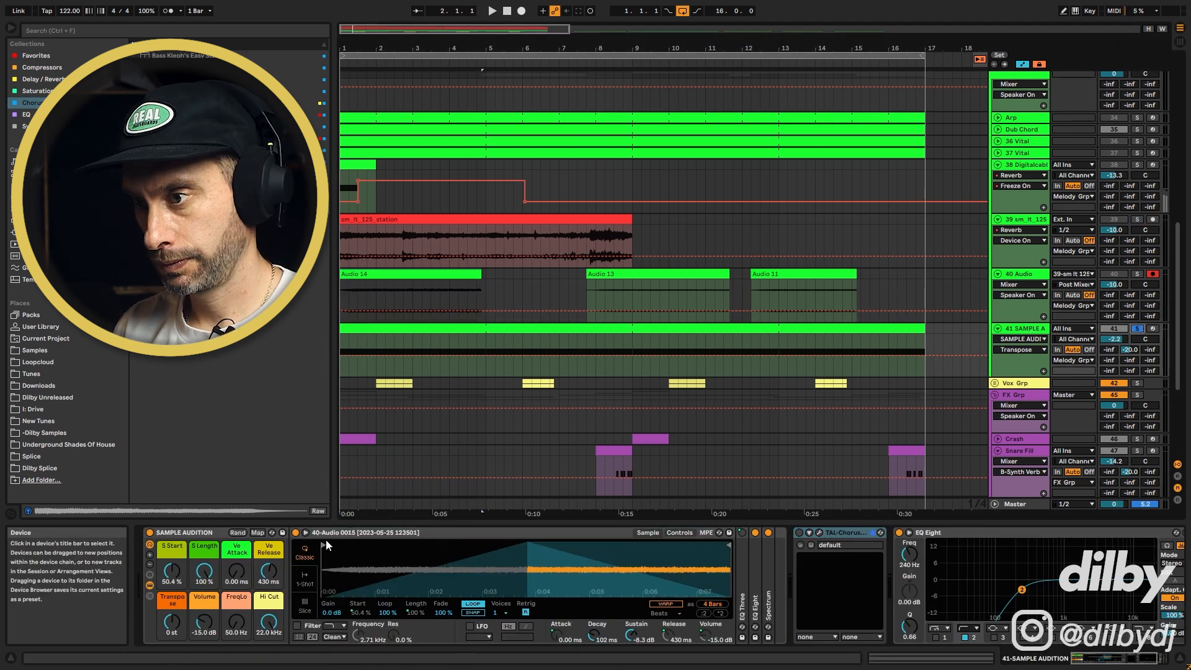
Trim the sample's start and end markers and set the sampler's global detune to +29 ct while auditioning
left_click_drag(324, 545, 415, 546)
left_click_drag(729, 546, 650, 548)
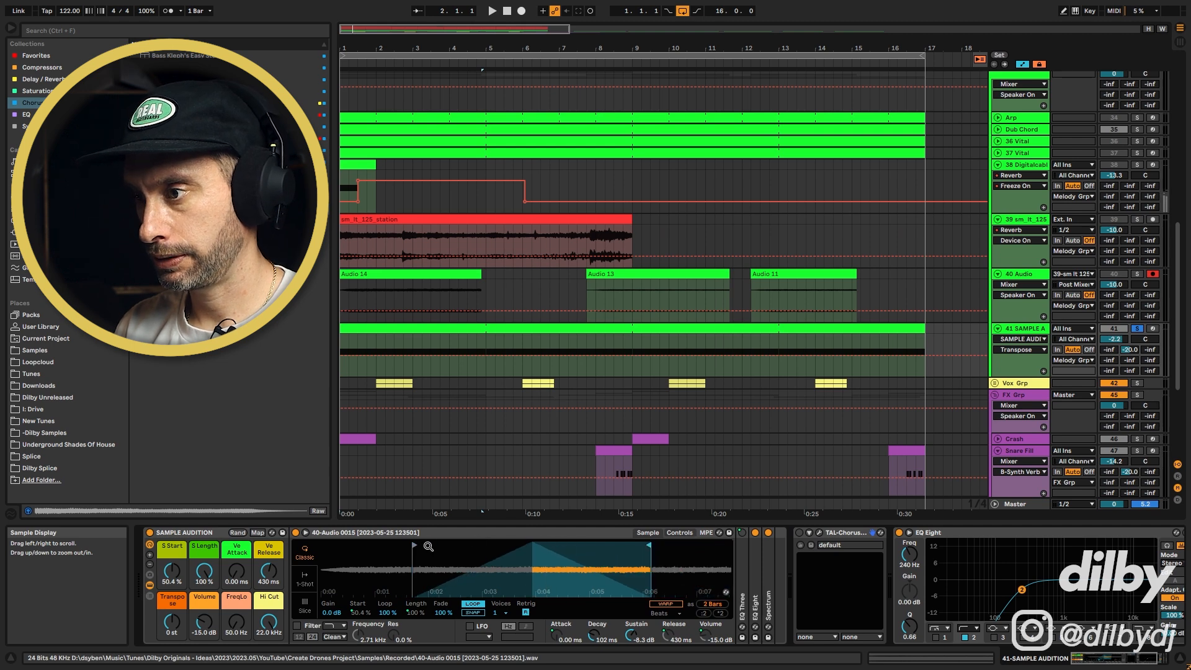
double_click(769, 591)
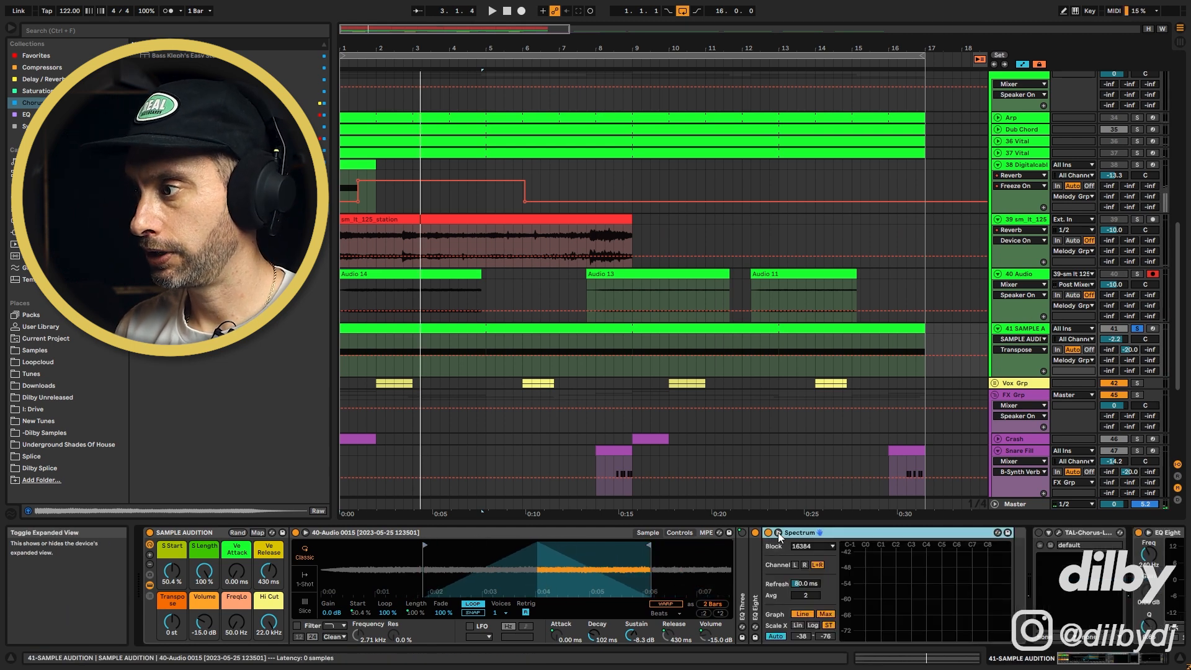
left_click(778, 533)
key("space")
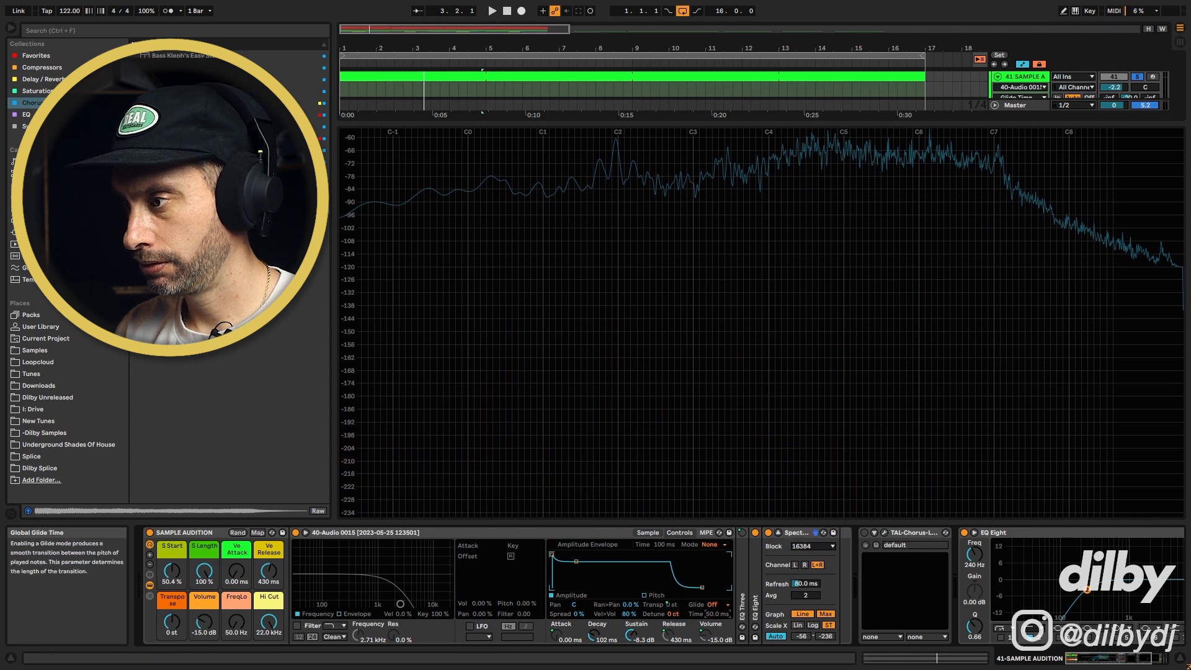
left_click_drag(674, 614, 673, 612)
key("space")
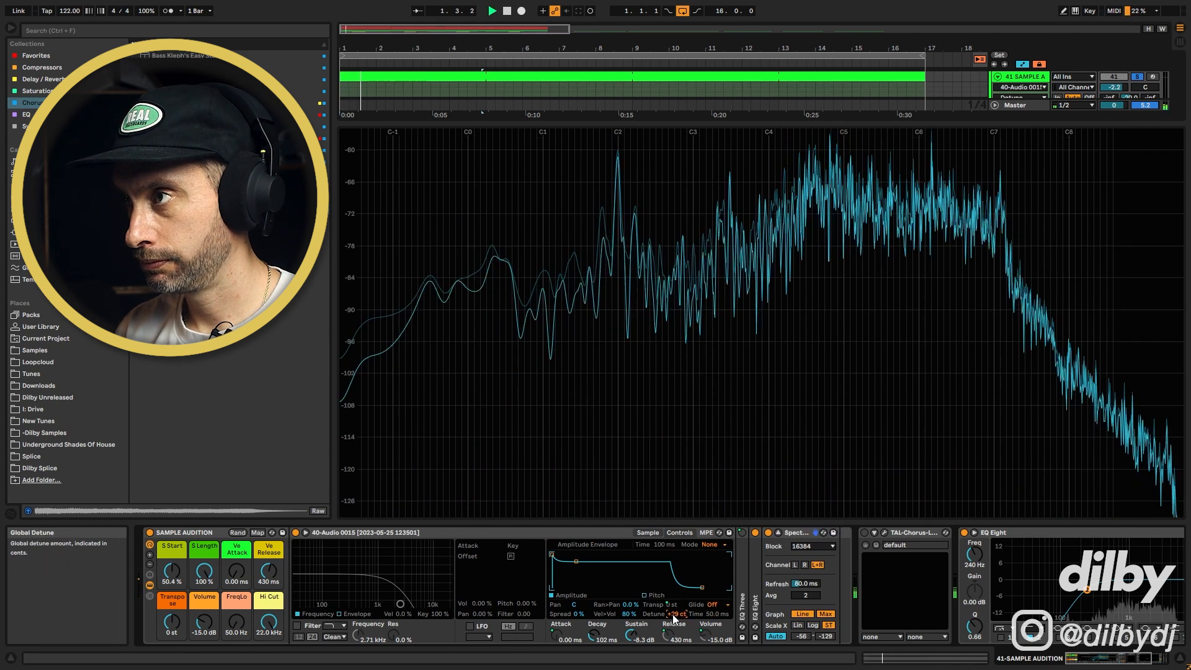
key("space")
Set track 41's volume to about -7.1 dB
left_click(778, 533)
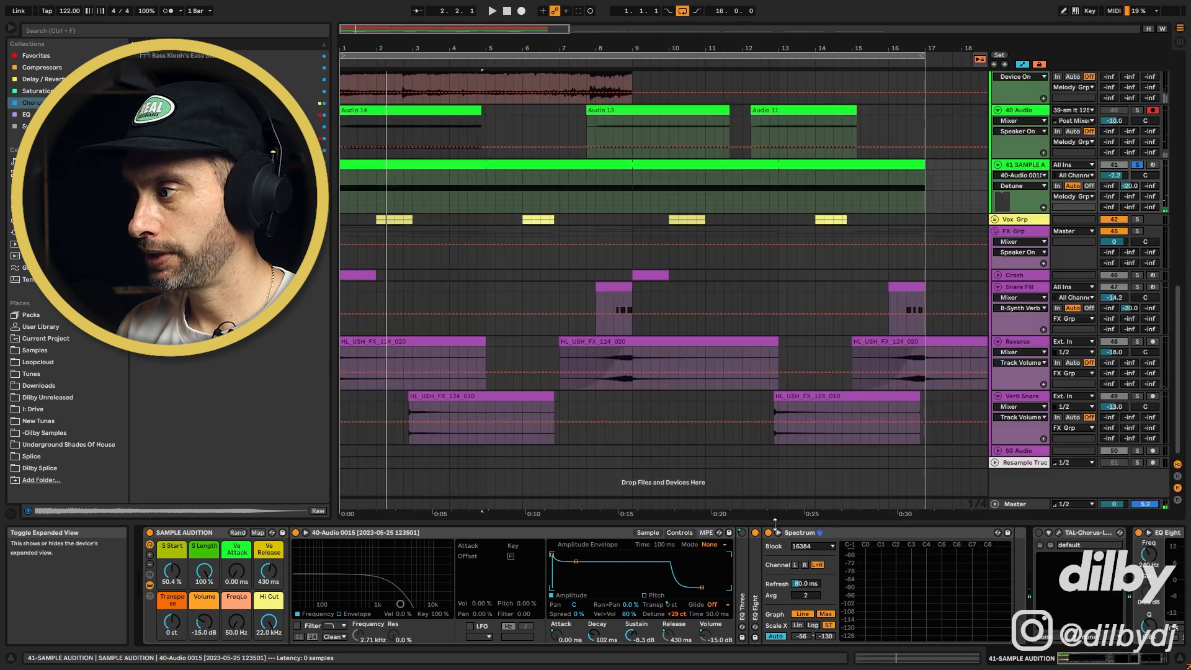
scroll(765, 160, "up", 2)
left_click(634, 203)
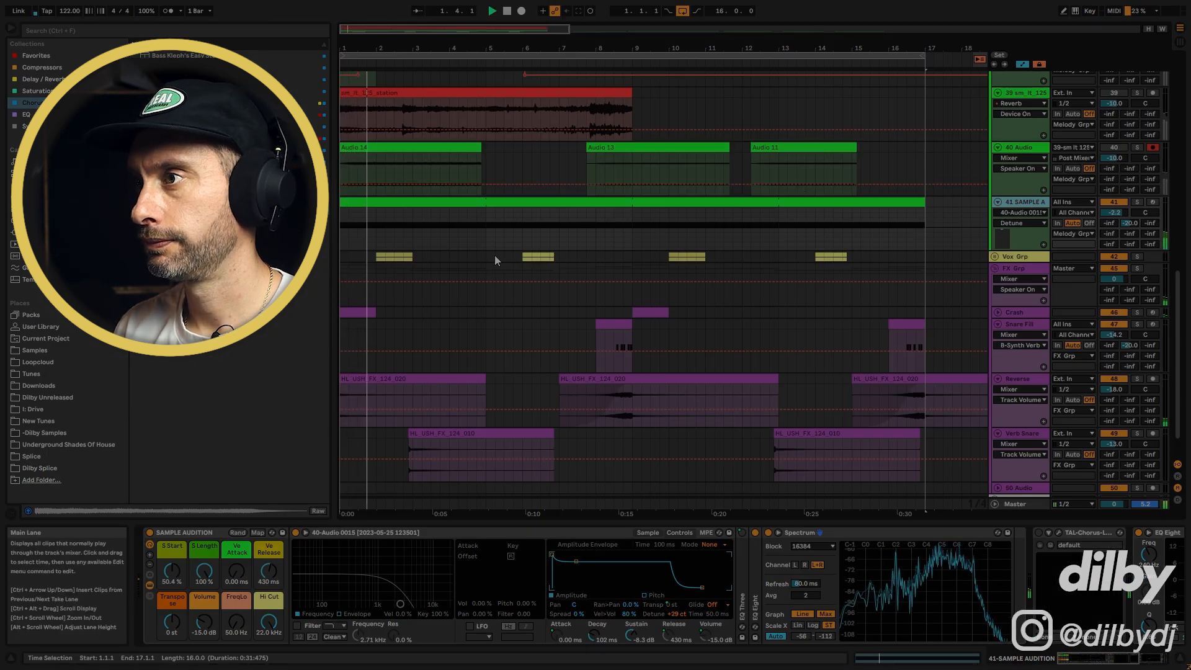
left_click_drag(1111, 213, 1110, 218)
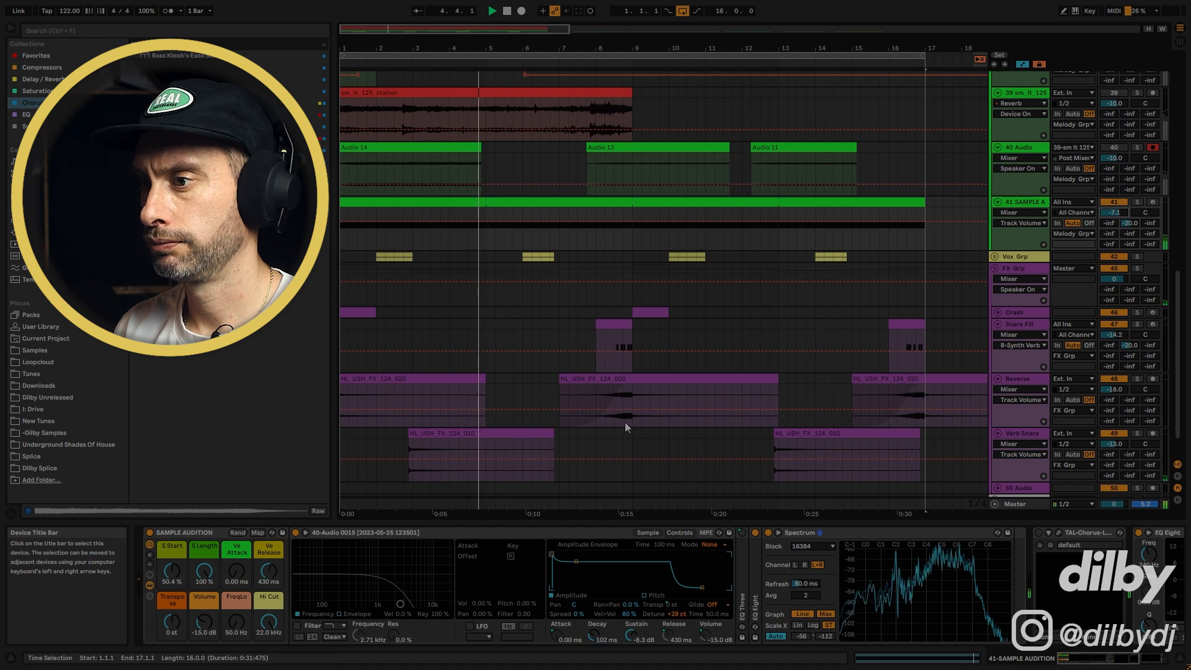
left_click(650, 533)
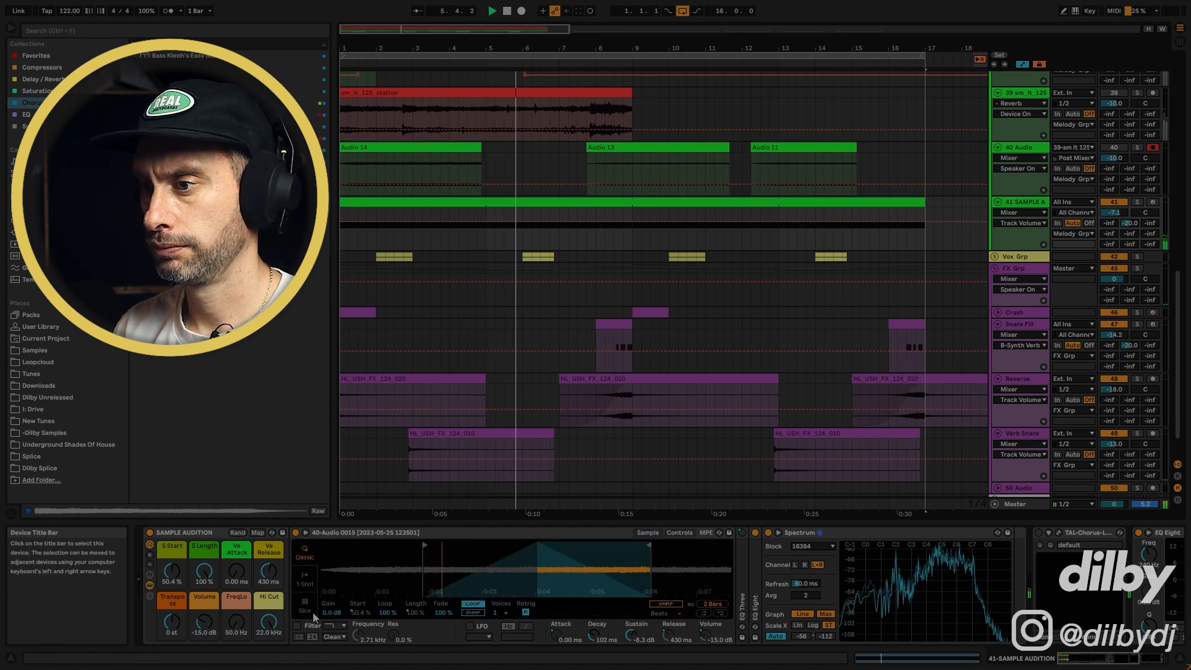
left_click(298, 626)
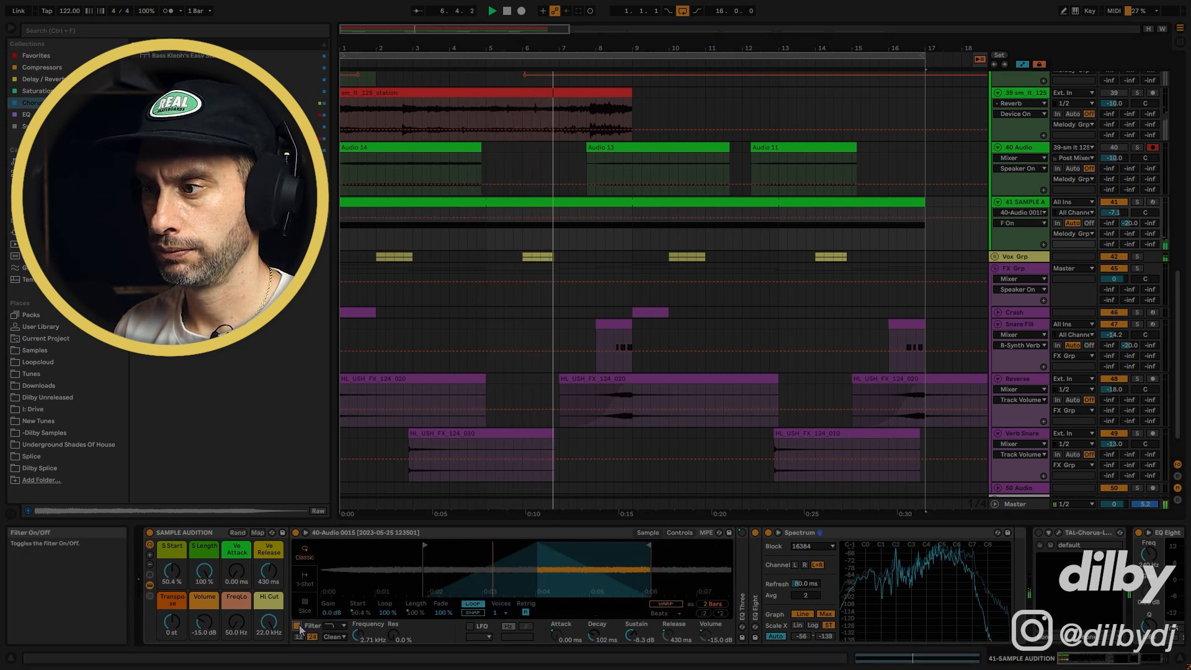
left_click(299, 627)
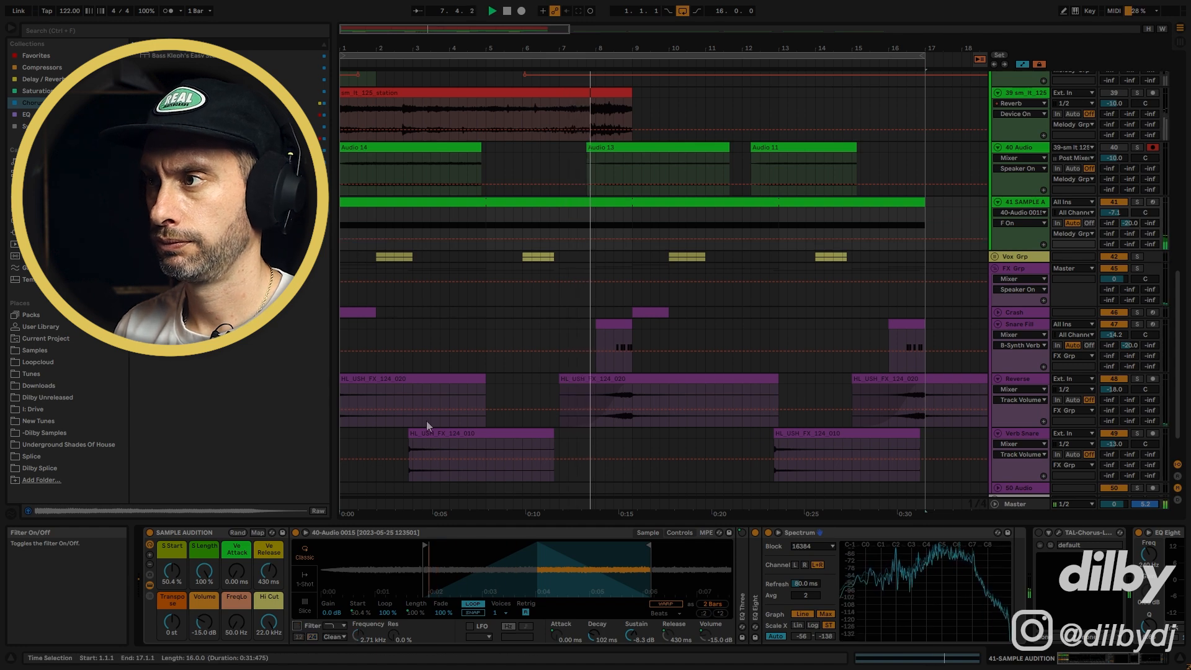
key("space")
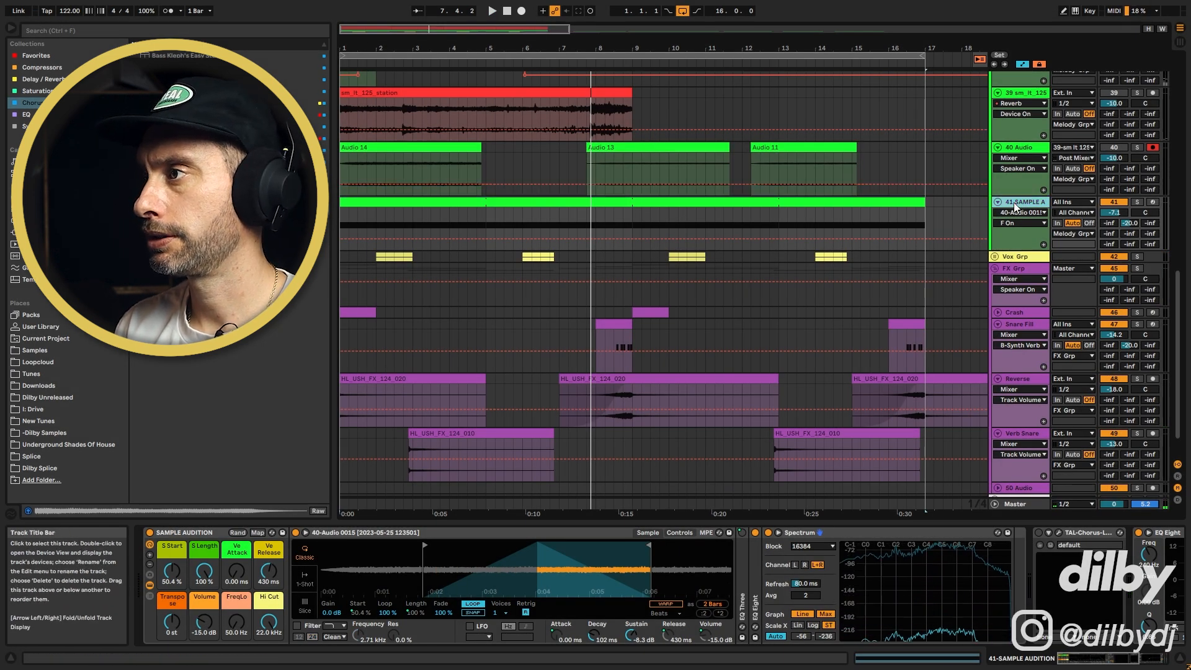
Load the Audio 13 recording into the sampler, move its start marker, and transpose it to -2 st
left_click_drag(638, 147, 484, 585)
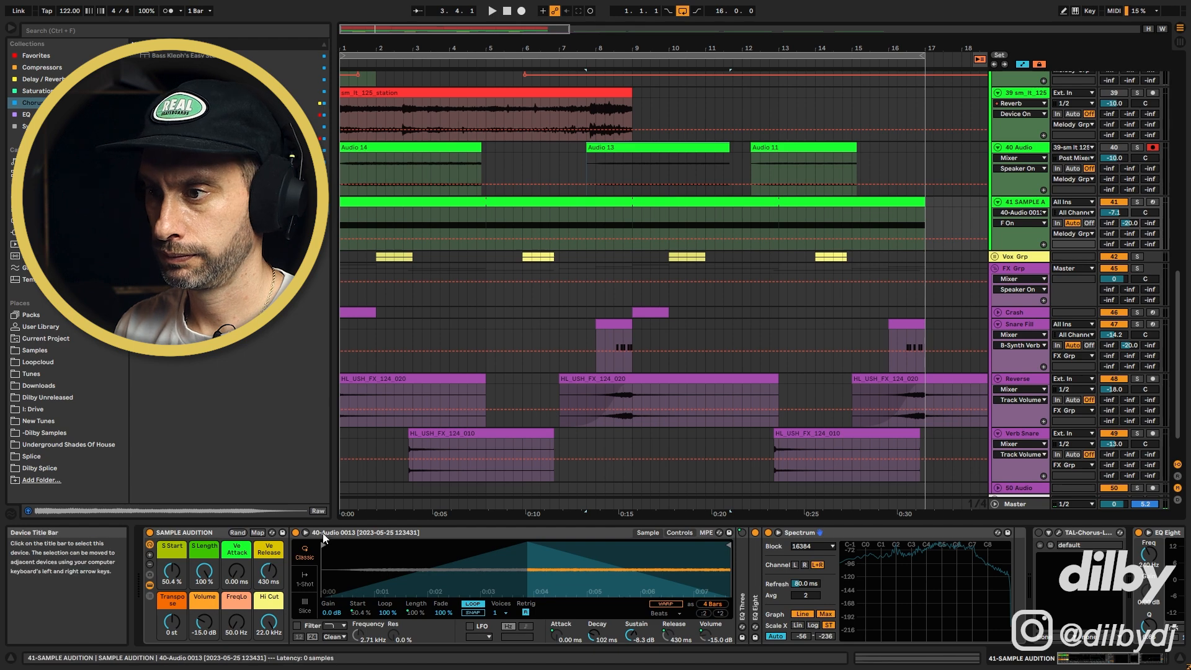
left_click_drag(322, 545, 502, 543)
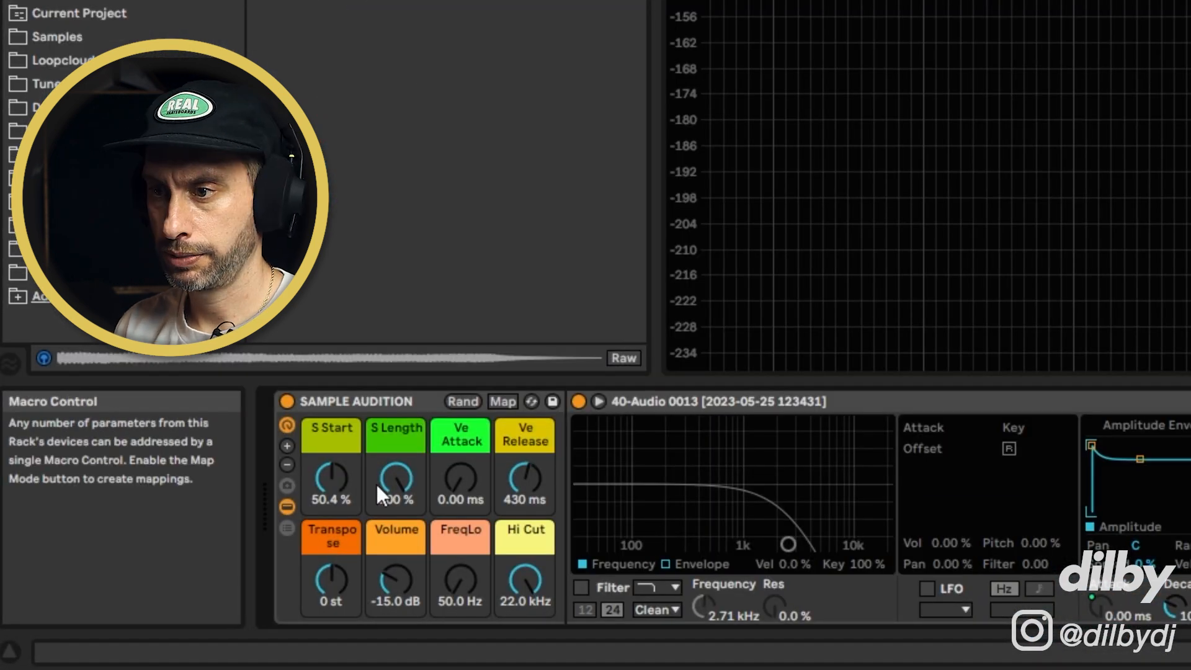
left_click(169, 567)
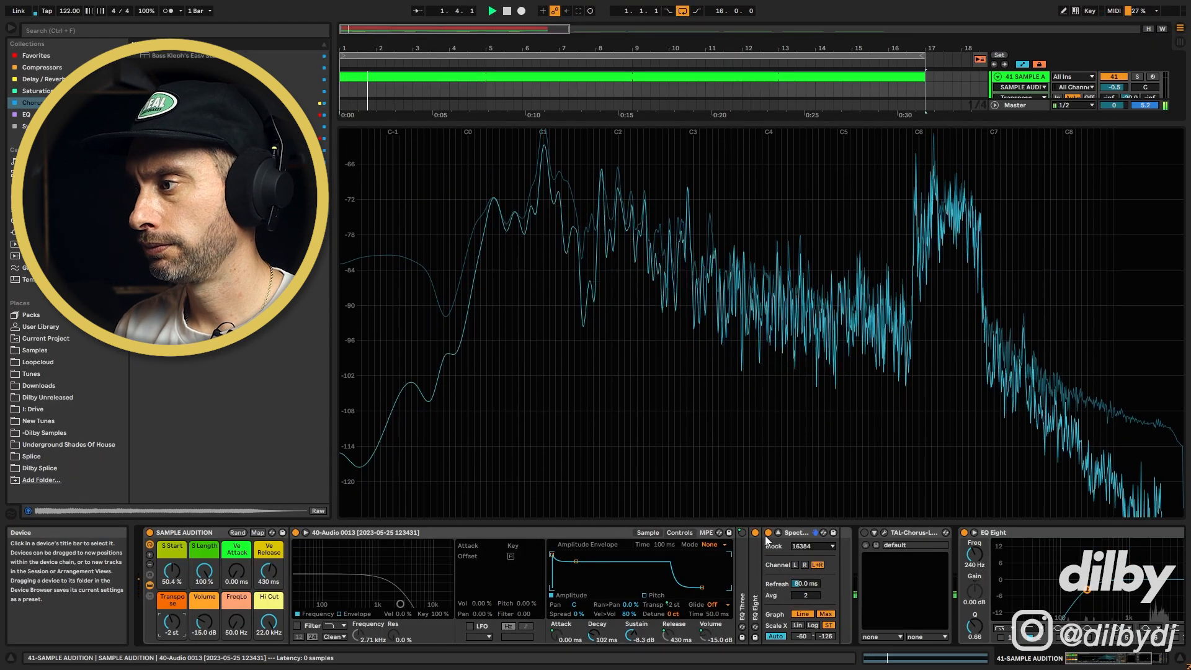
Load the Audio 11 recording into the sampler and move its start marker later
left_click(778, 533)
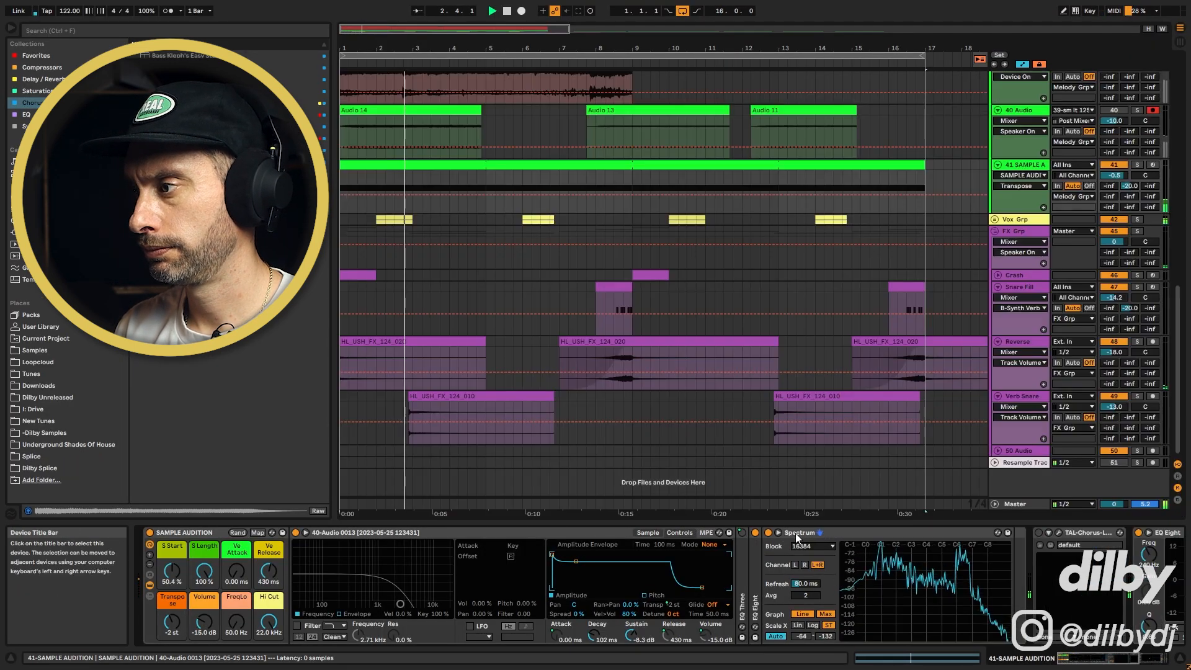
double_click(794, 534)
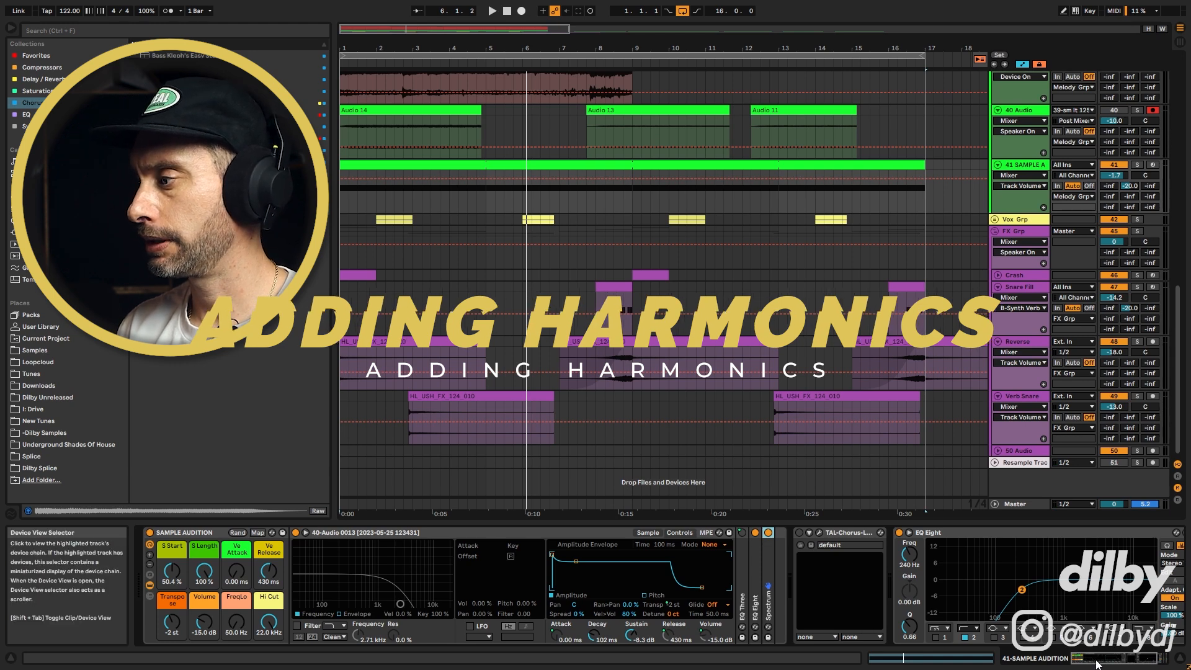
left_click_drag(1097, 665, 1184, 666)
left_click(535, 533)
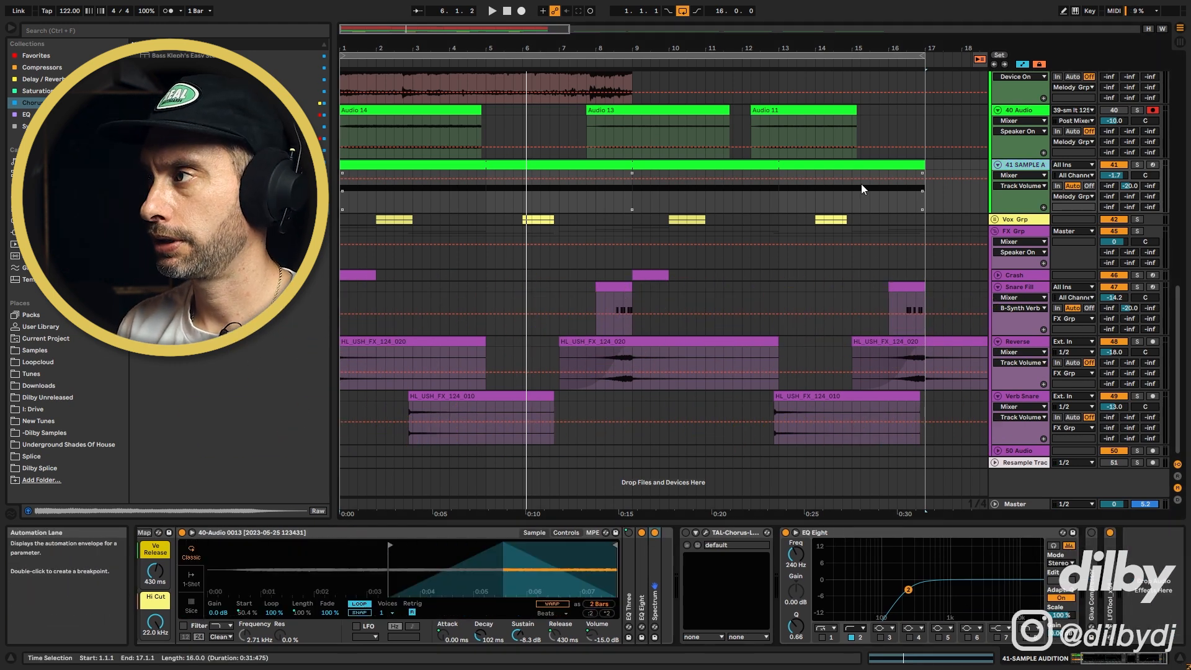
left_click_drag(780, 111, 397, 568)
left_click_drag(209, 545, 389, 546)
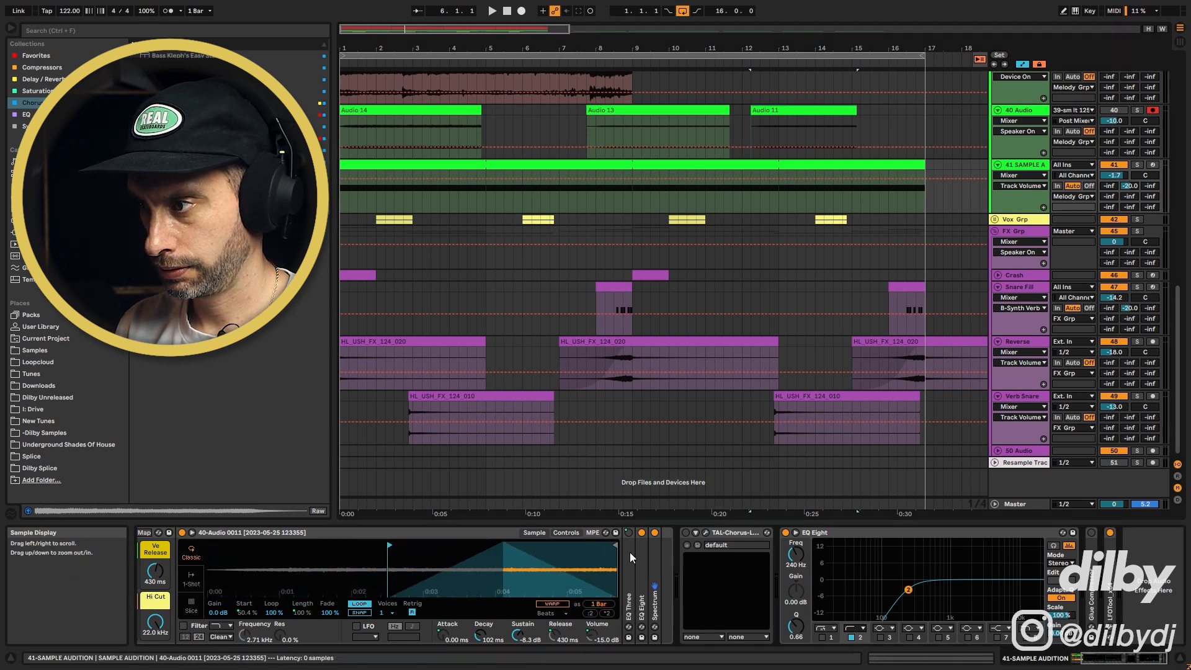
Audition the Audio 11 sample playing on track 41
key("space")
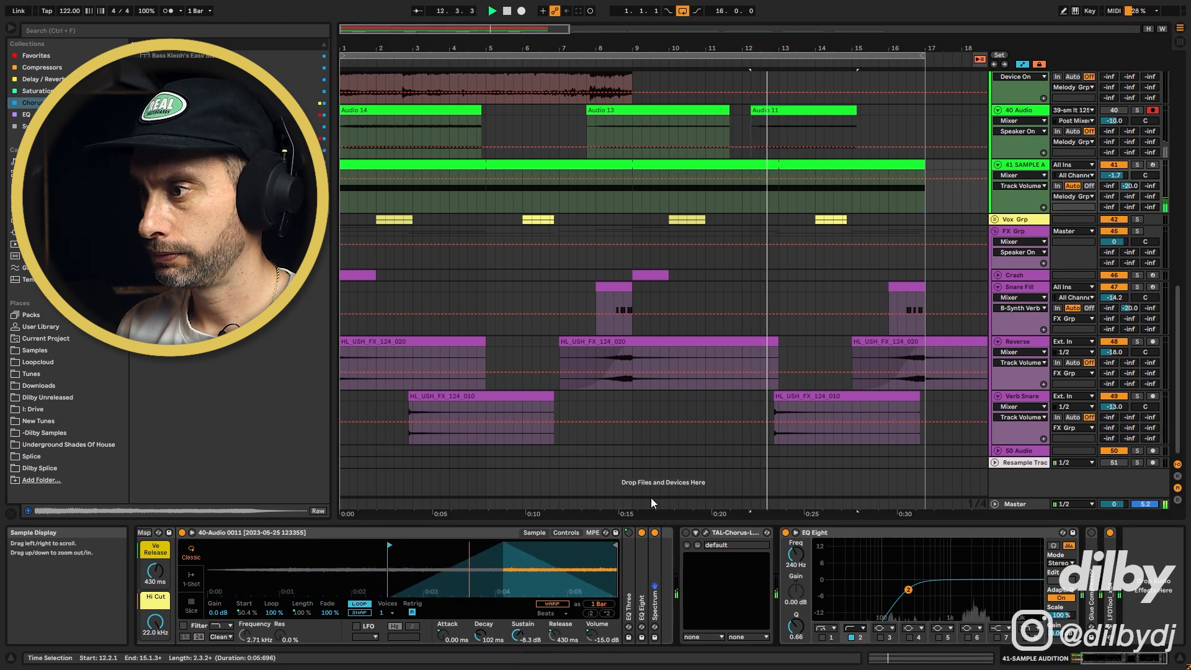
left_click(1138, 164)
scroll(248, 583, "left", 3)
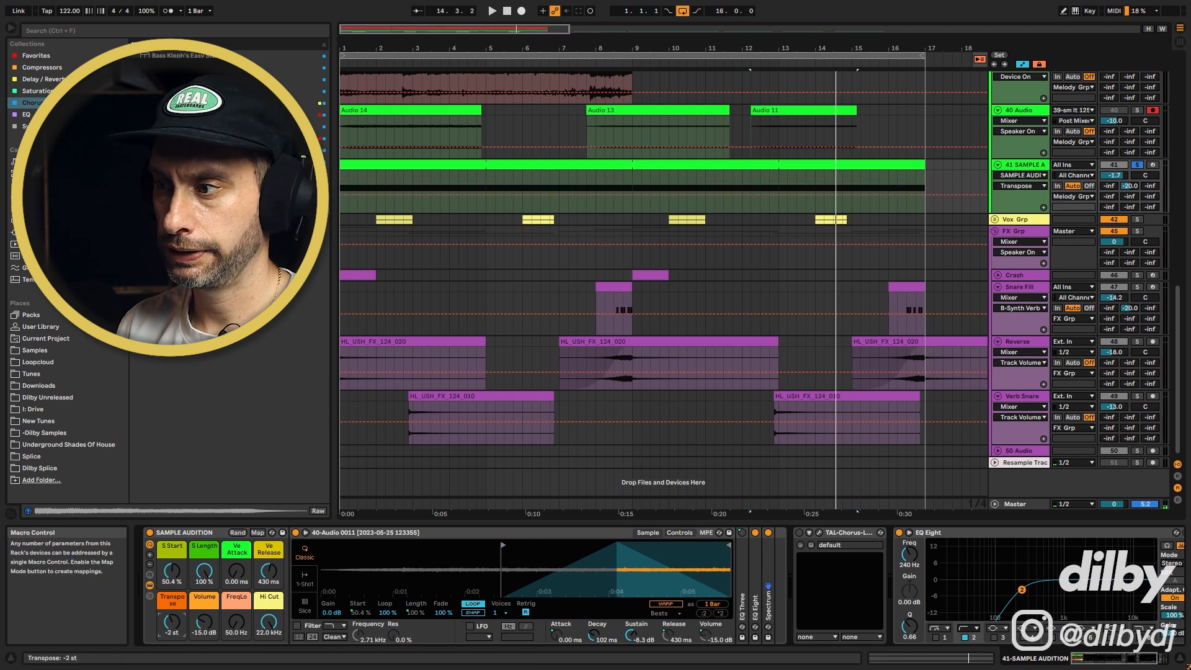
key("space")
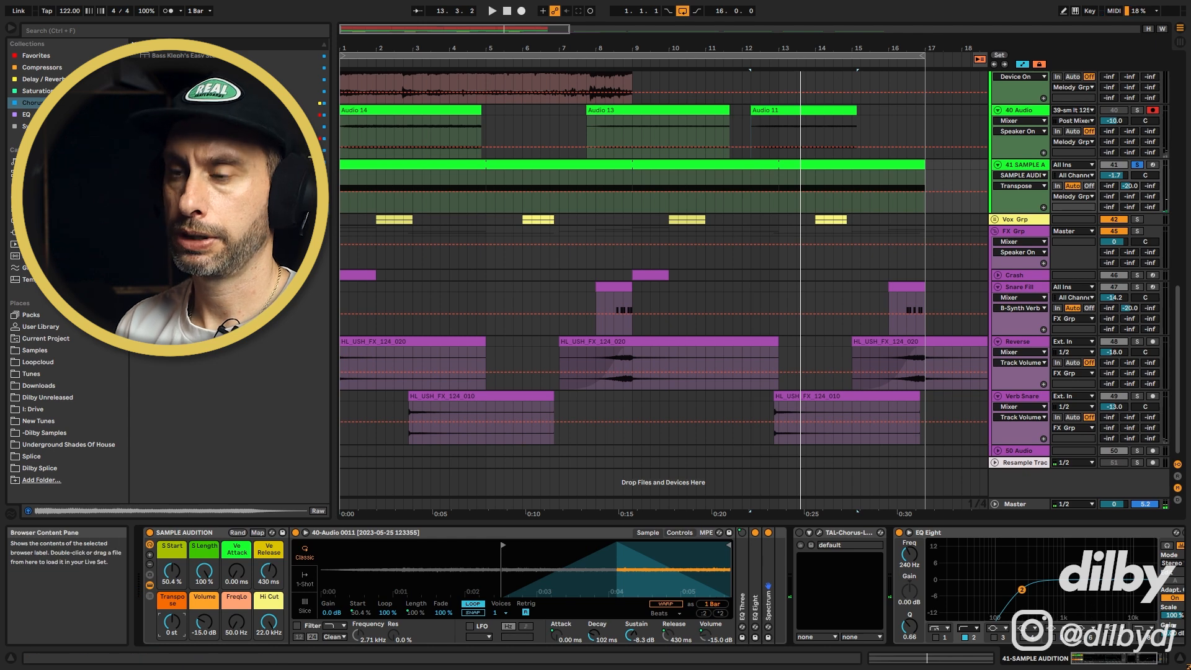
Add a Resonators device to track 41, set its dry/wet to 100% and the second voice's pitch to +3 st
key("ctrl+f")
type("RESONAT")
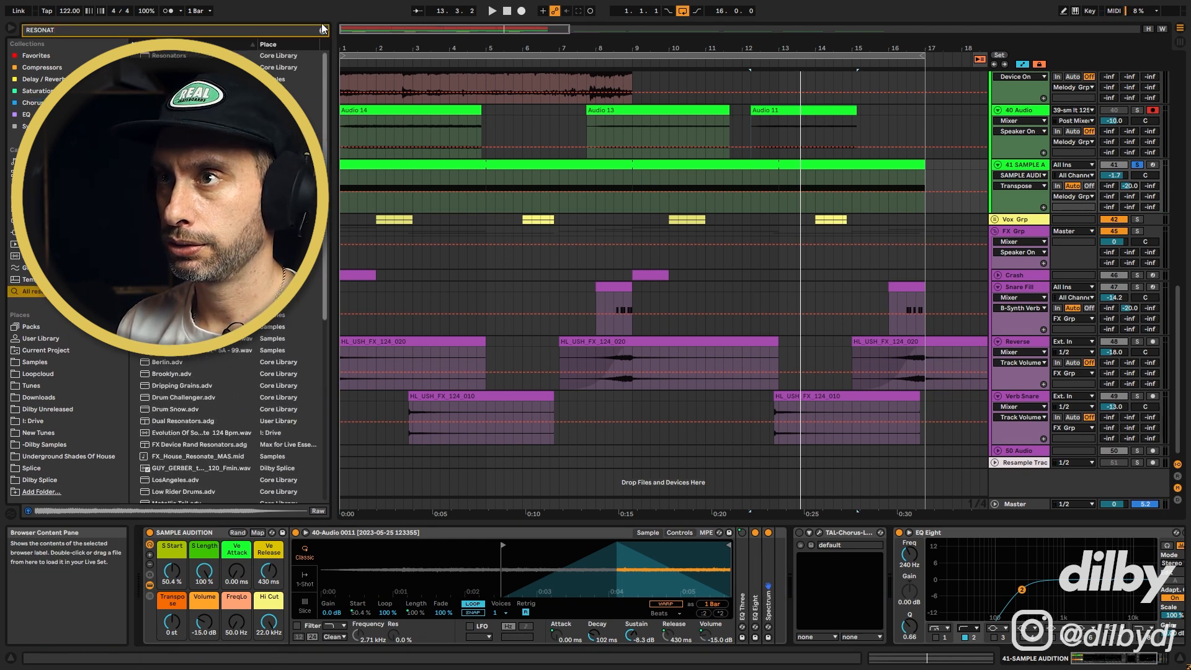
left_click_drag(828, 472, 823, 540)
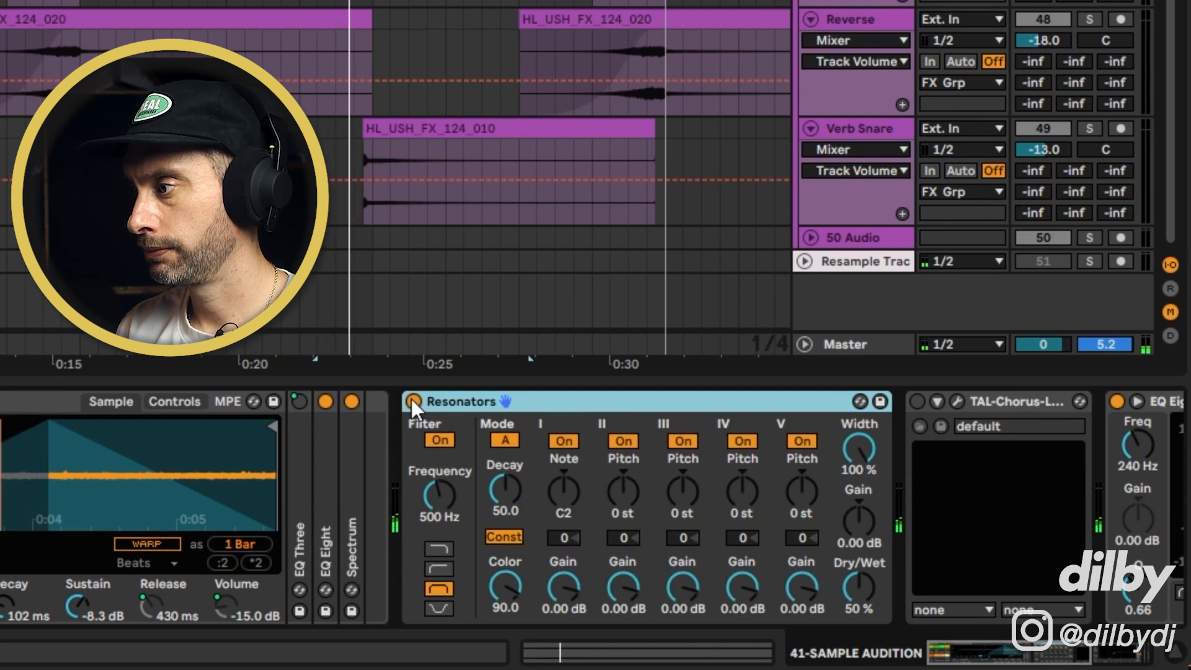
left_click_drag(859, 586, 859, 574)
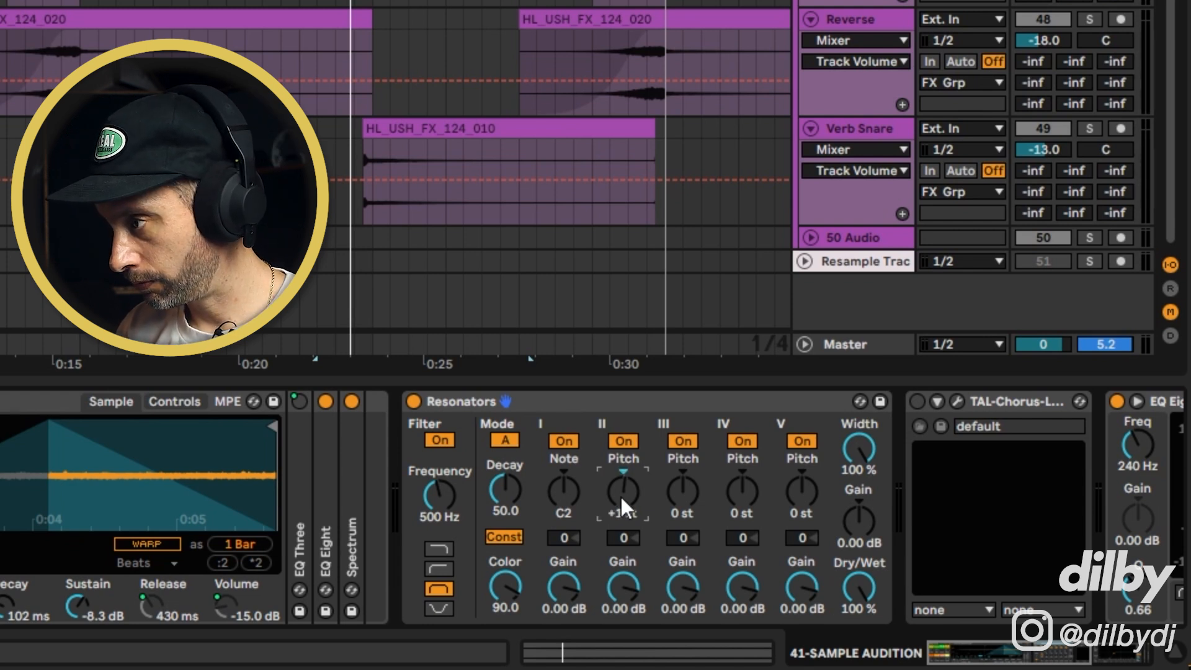
left_click(682, 487)
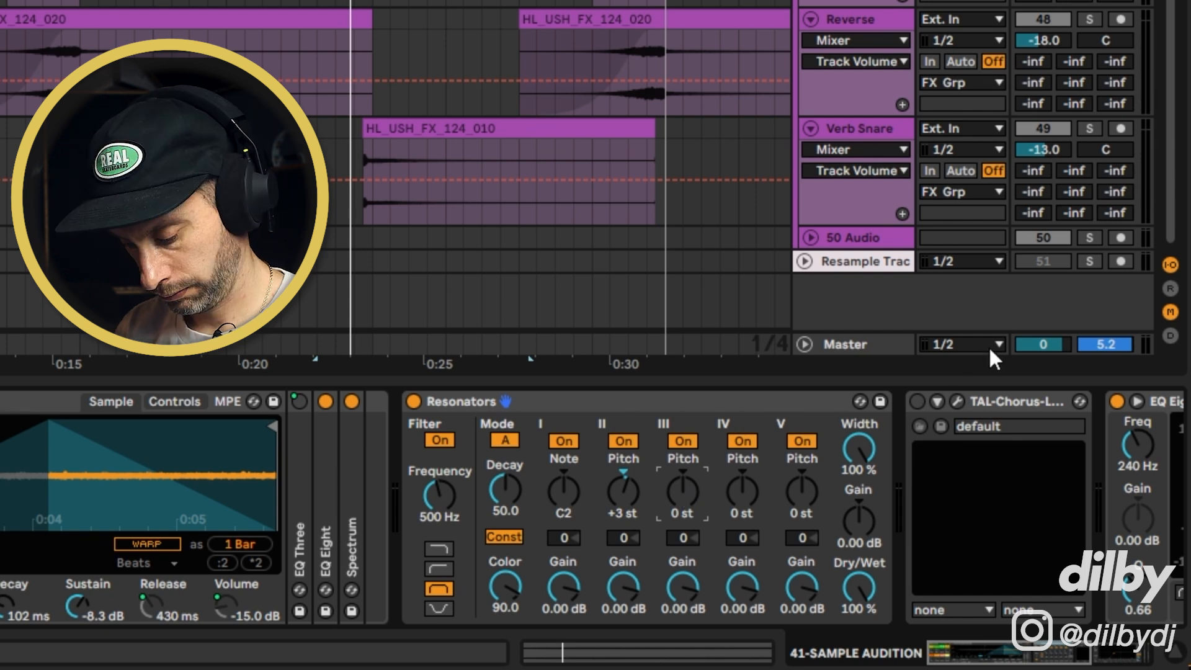
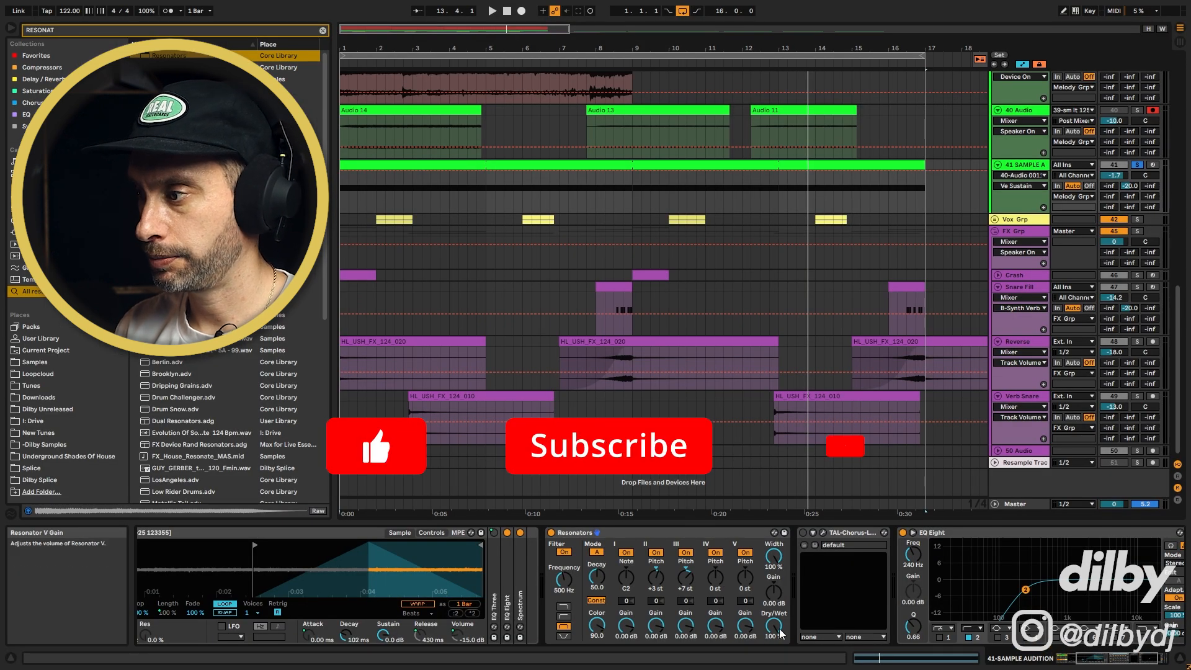
Set the Resonators dry/wet to 57% and raise its input filter frequency to 1.95 kHz during playback
key("space")
left_click_drag(774, 626, 774, 648)
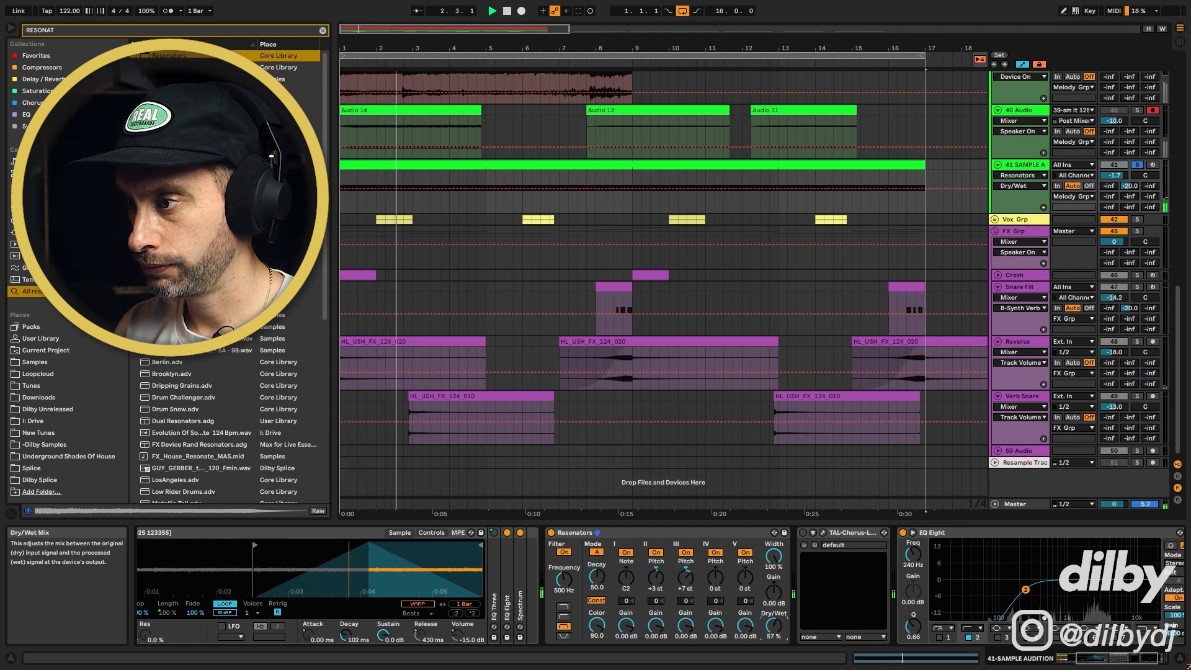
left_click_drag(564, 580, 564, 564)
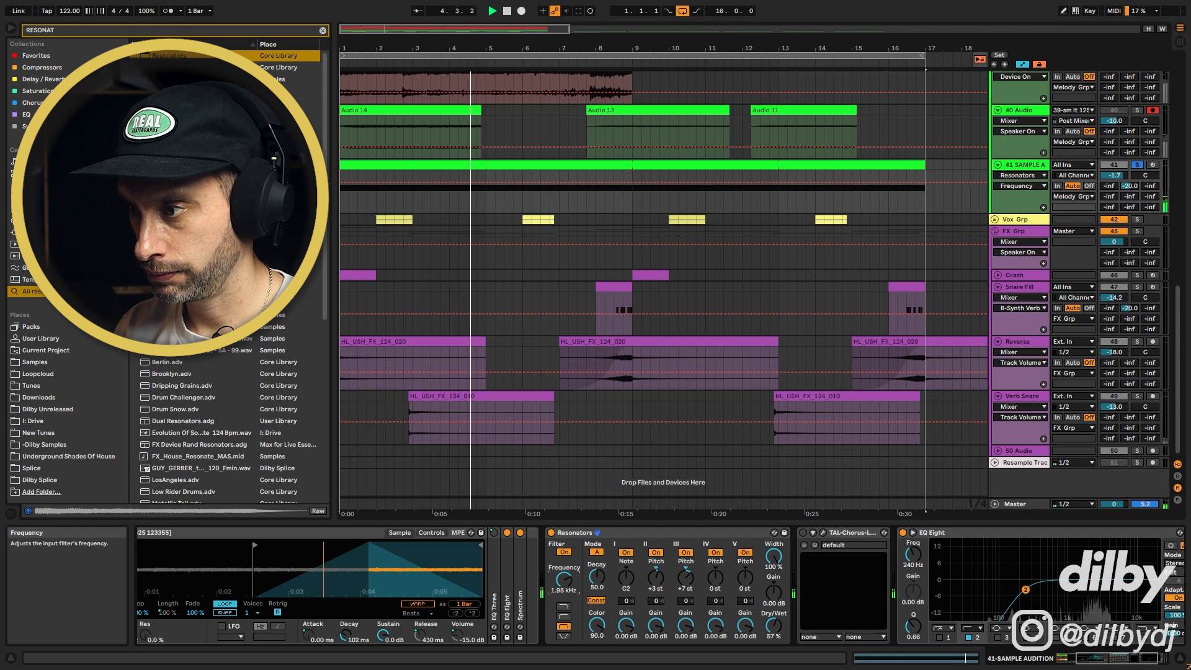
Compare the sound with the Resonators device switched off and back on
key("space")
left_click(552, 532)
key("space")
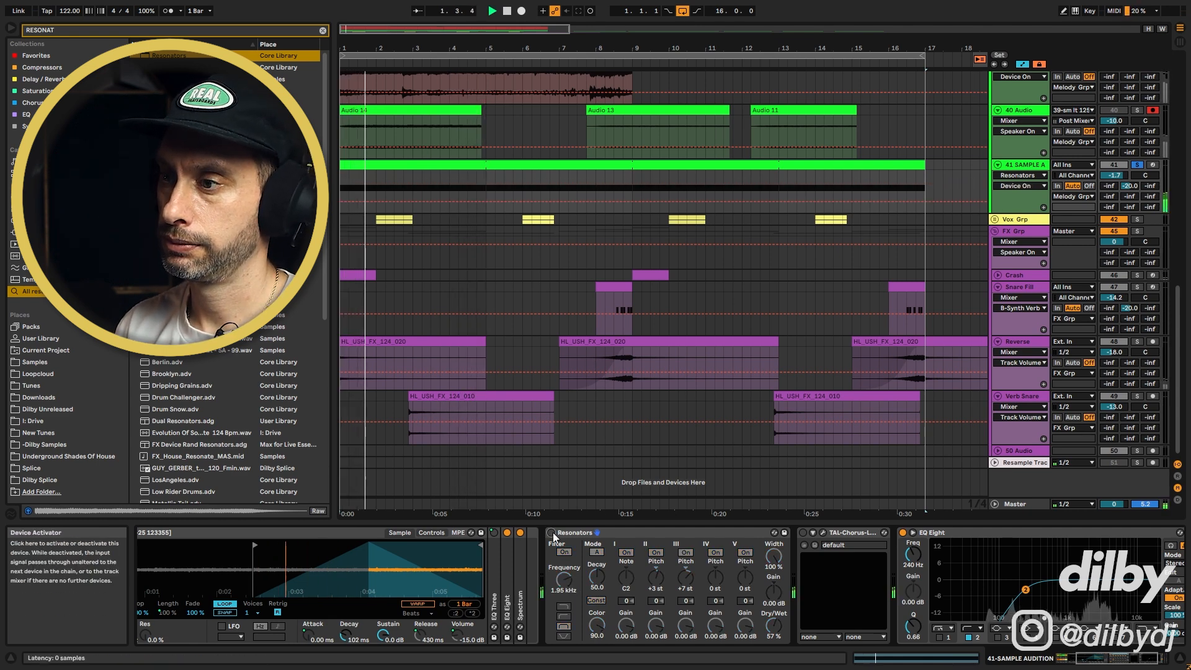
key("space")
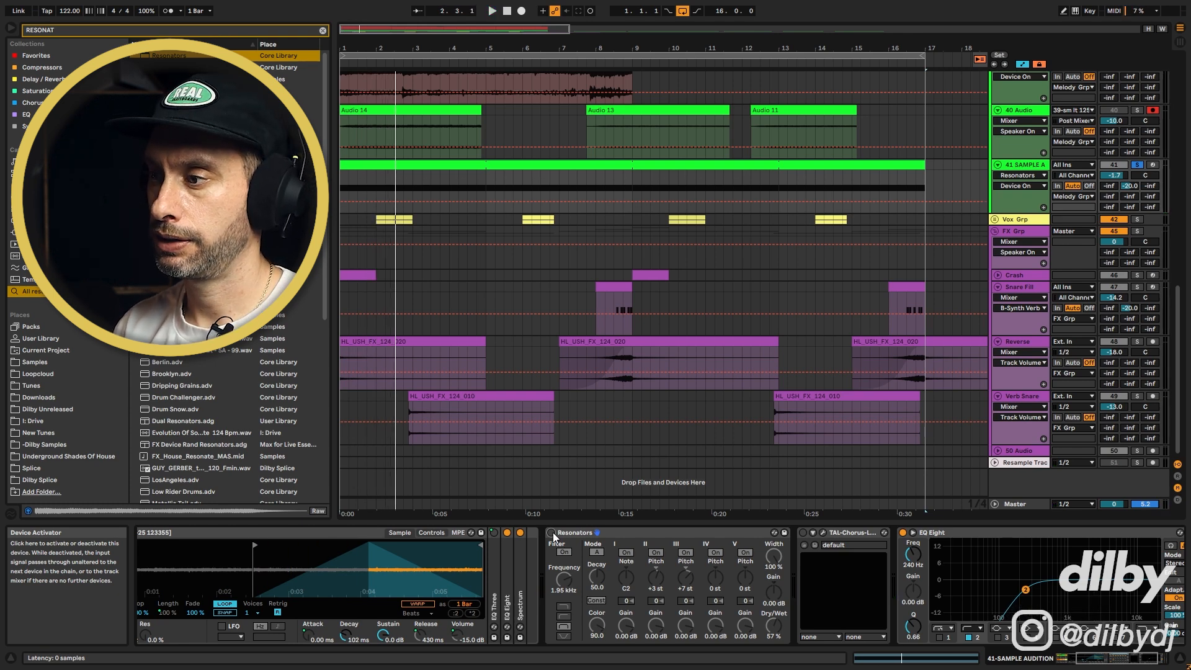
left_click(553, 532)
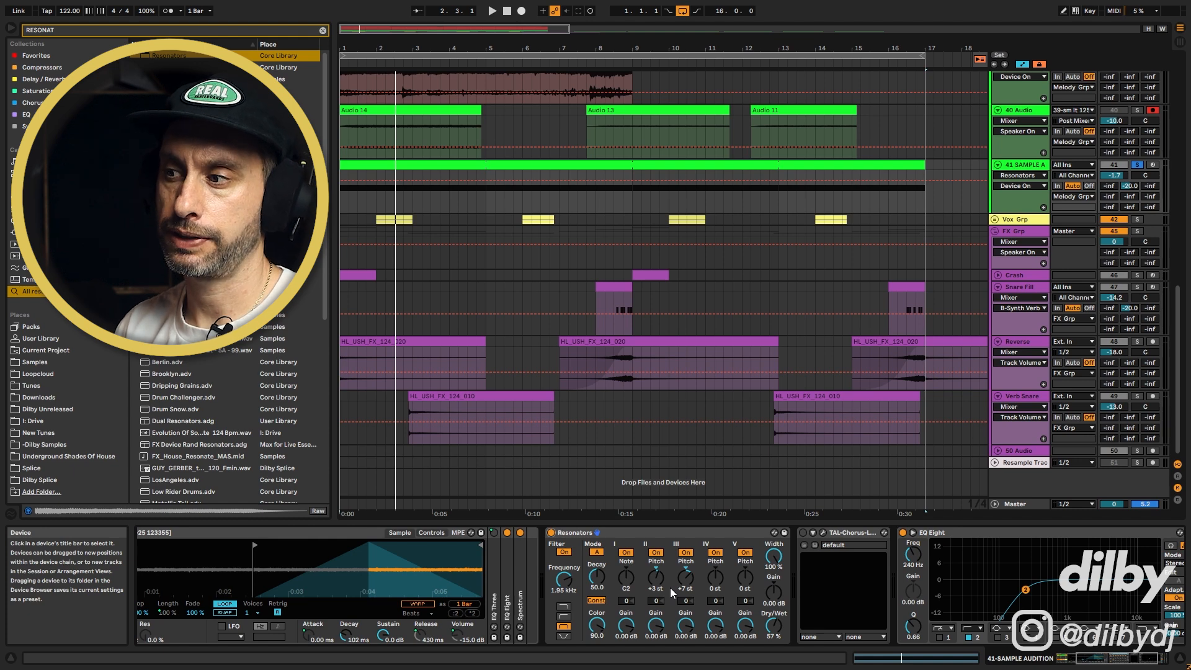
Set the Resonators dry/wet to 60% and the track 41 mixer level to -14.0
left_click_drag(774, 627, 774, 622)
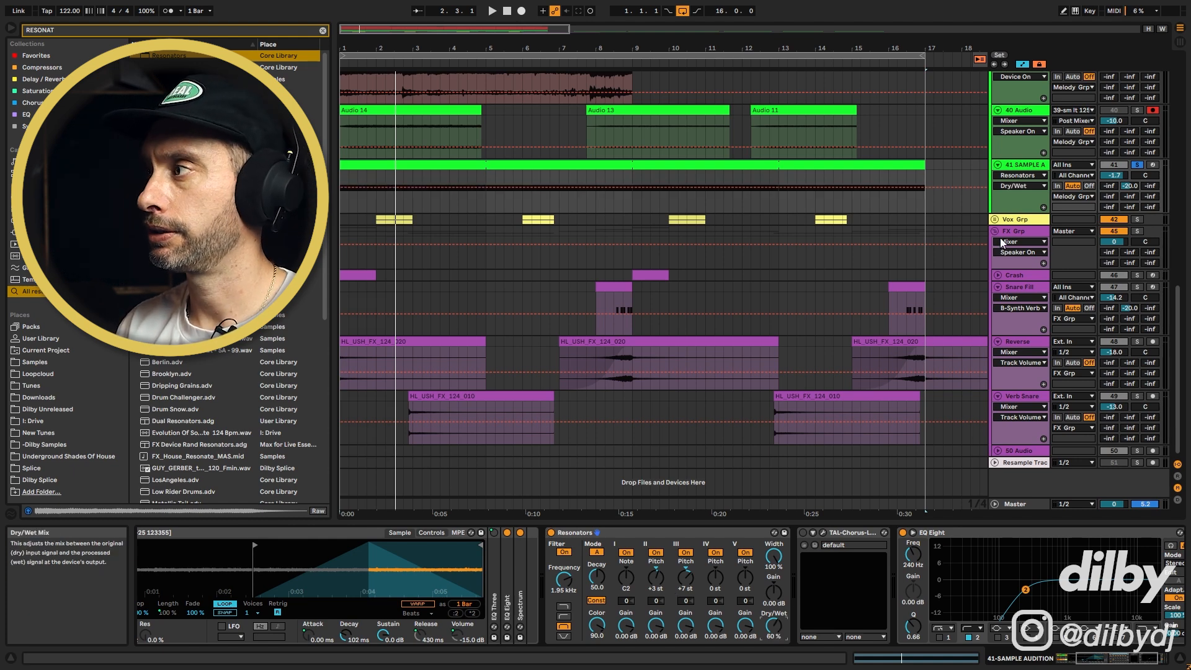
left_click_drag(1130, 186, 1133, 194)
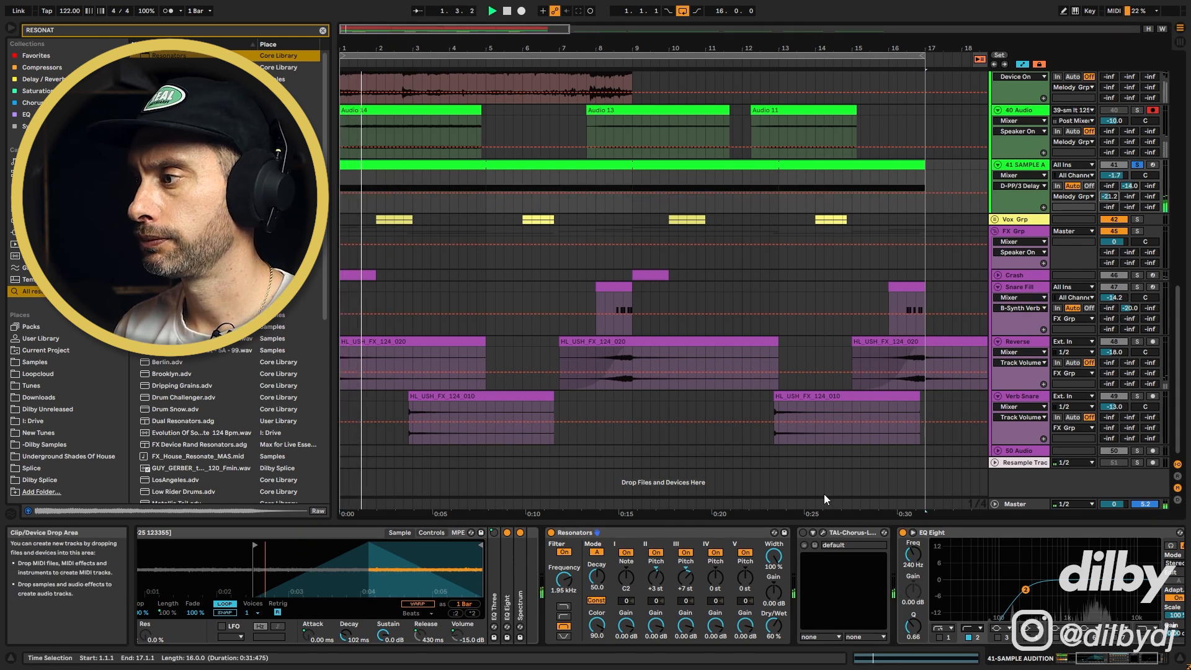
Enable the TAL-Chorus-LX device and lower the Resonators dry/wet to 37%
left_click(802, 532)
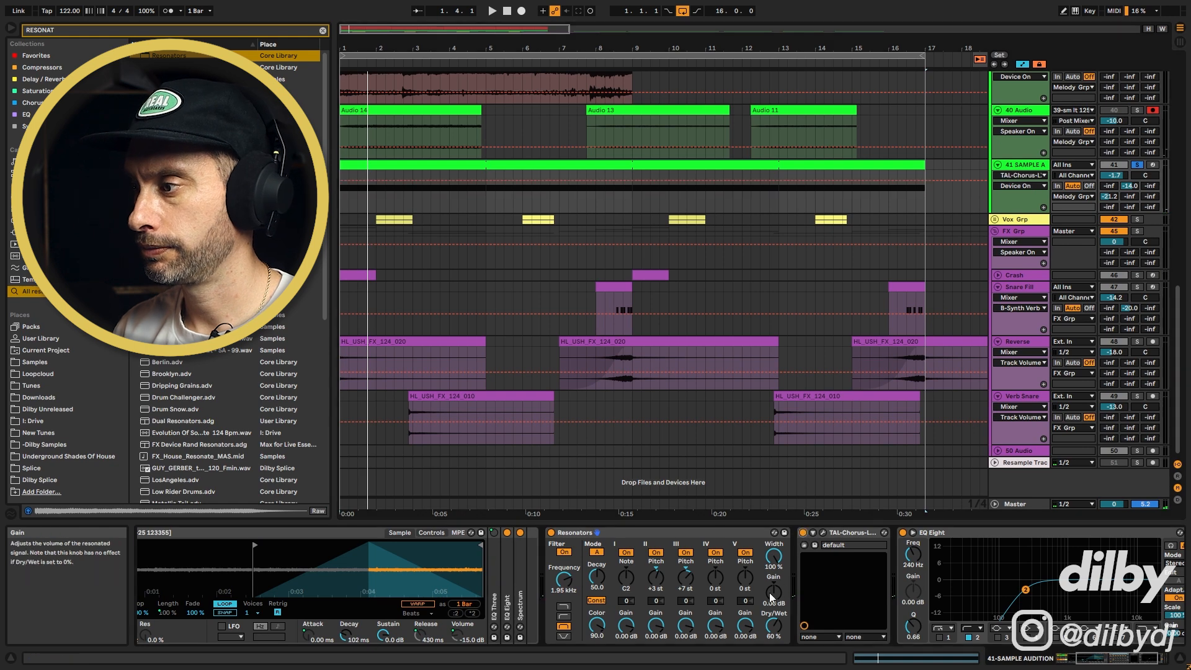
key("space")
left_click(774, 625)
left_click_drag(774, 625, 773, 645)
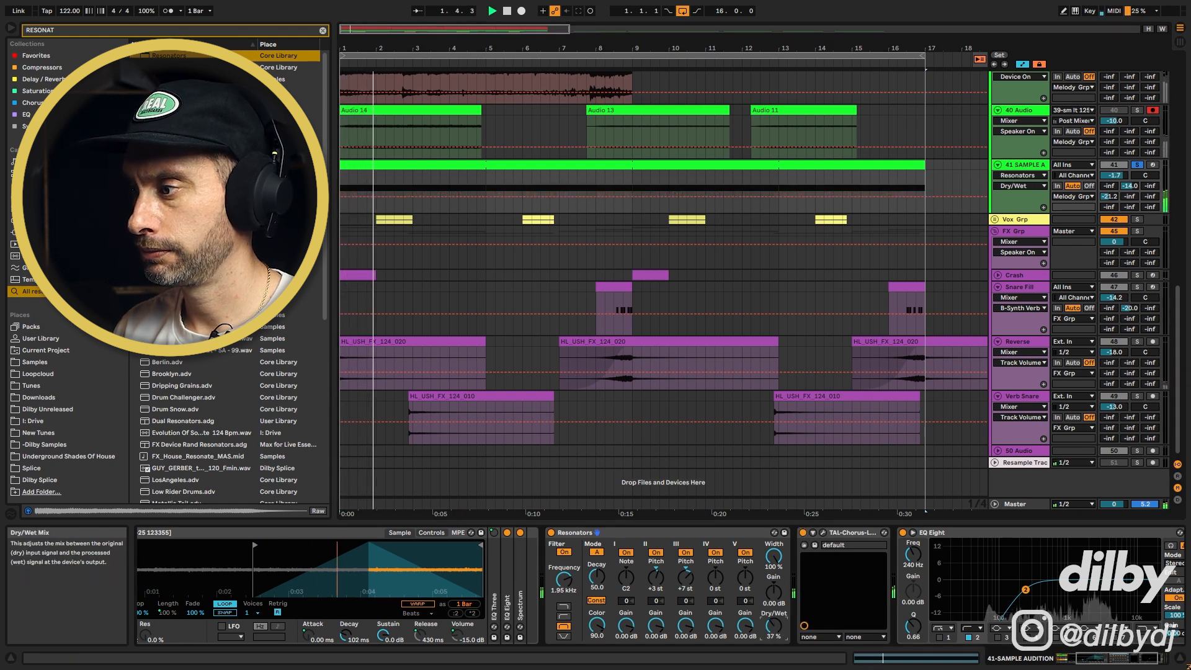
Switch on chorus mode II in TAL-Chorus-LX and solo track 41 while playing
left_click(683, 309)
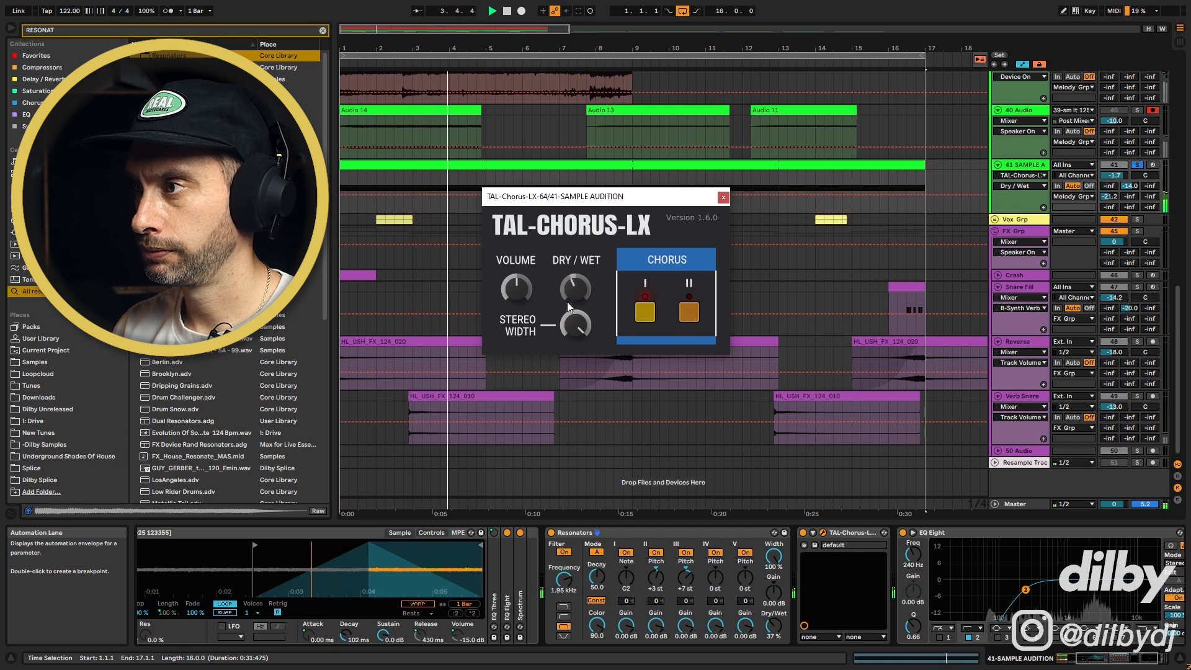
key("space")
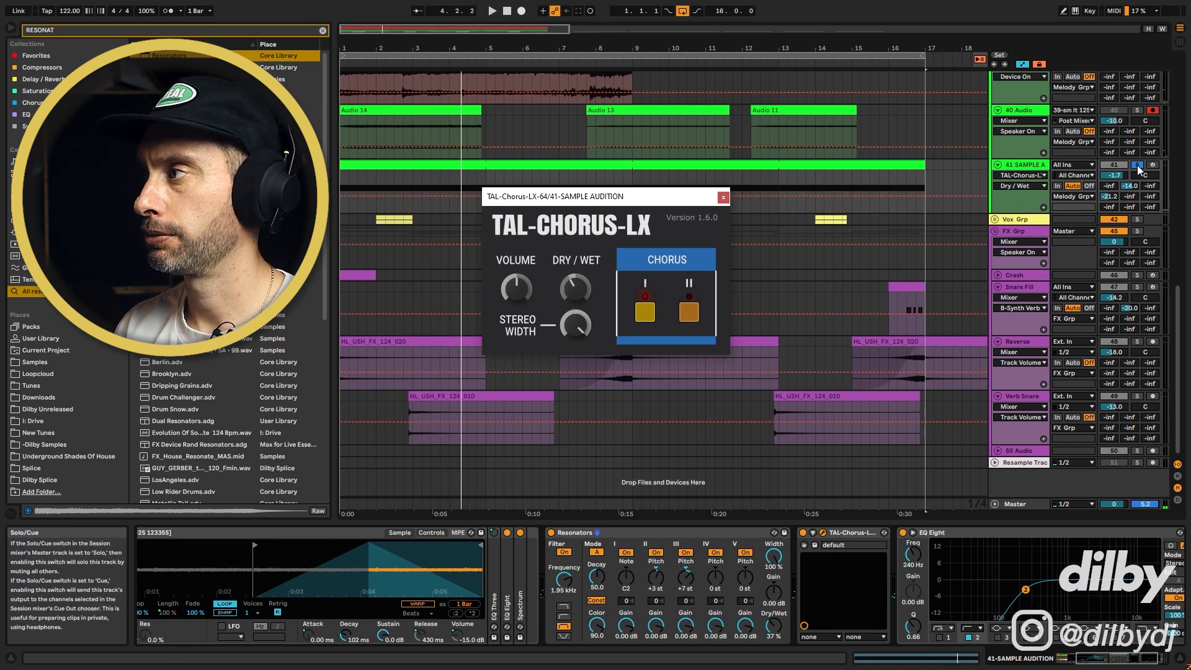
left_click(1137, 165)
key("space")
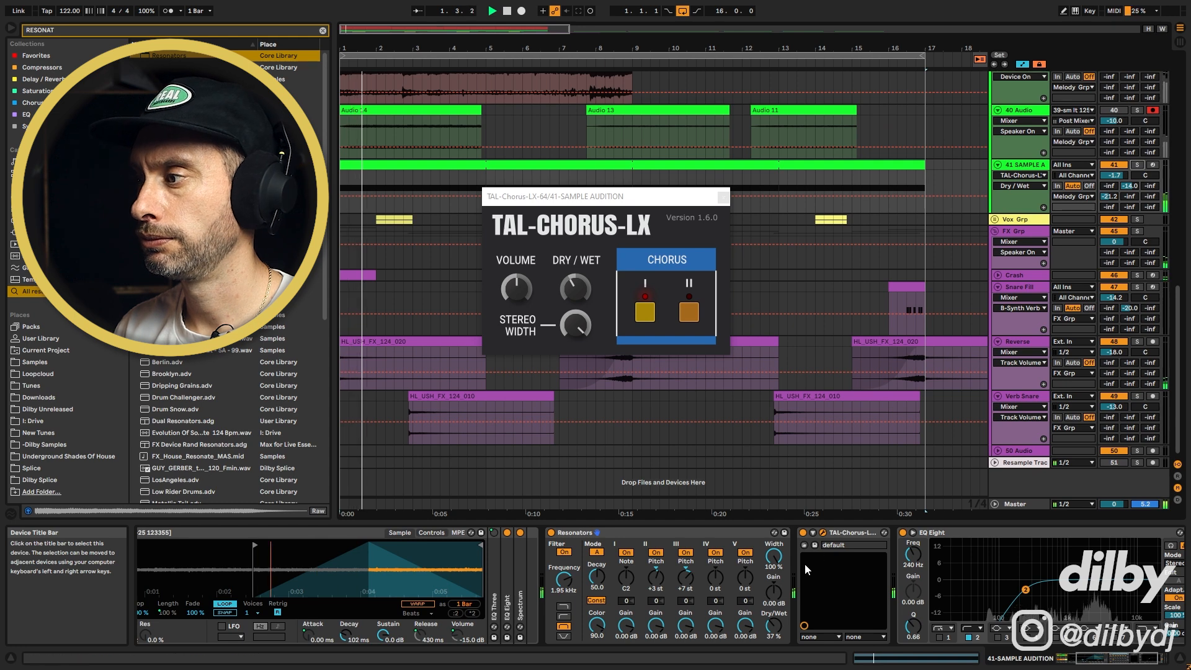
Set the Resonators dry/wet to 48%, track 41's volume to -4.3 dB, and close the chorus window
mouse_move(774, 626)
left_mouse_down()
mouse_move(774, 641)
mouse_move(773, 612)
left_mouse_up()
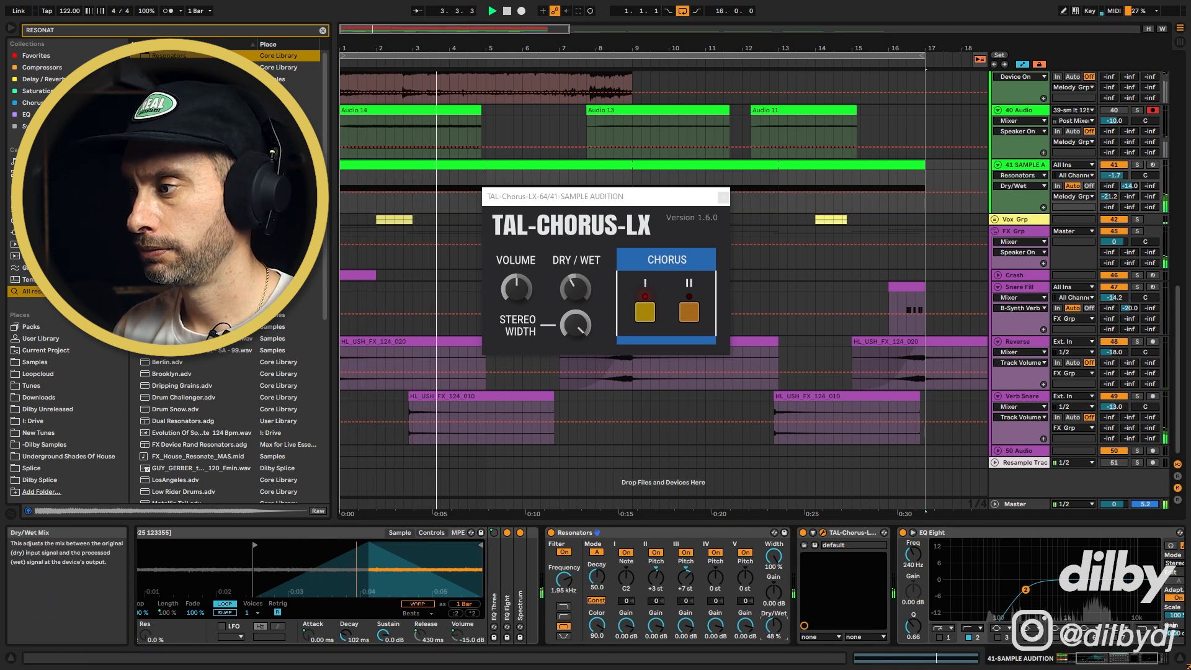
left_click_drag(1114, 175, 1115, 183)
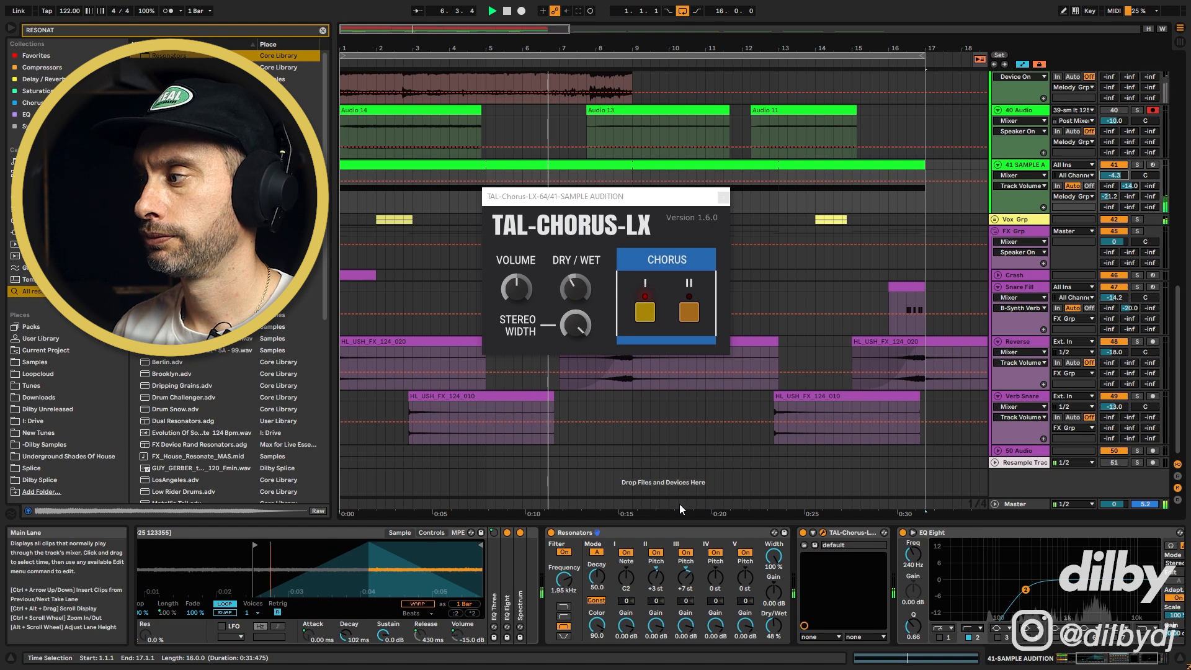
left_click(724, 197)
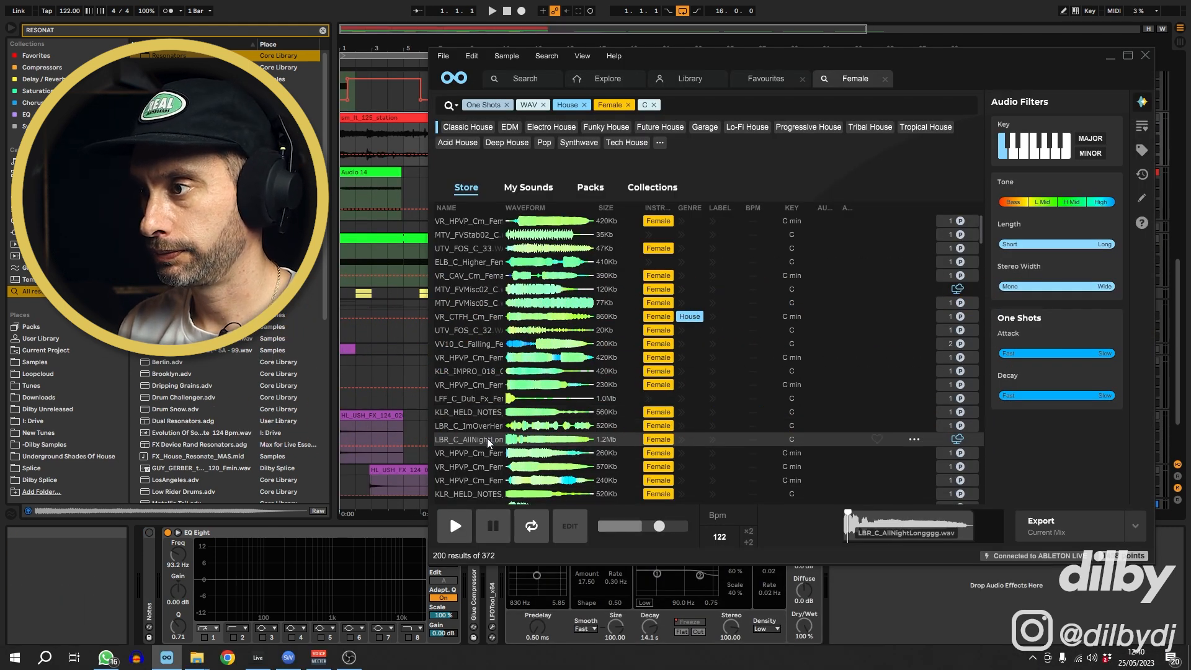
Import the female vocal sample LBR_C_AllNightLongggg.wav from Loopcloud into a new track and open its clip
left_click_drag(488, 440, 343, 226)
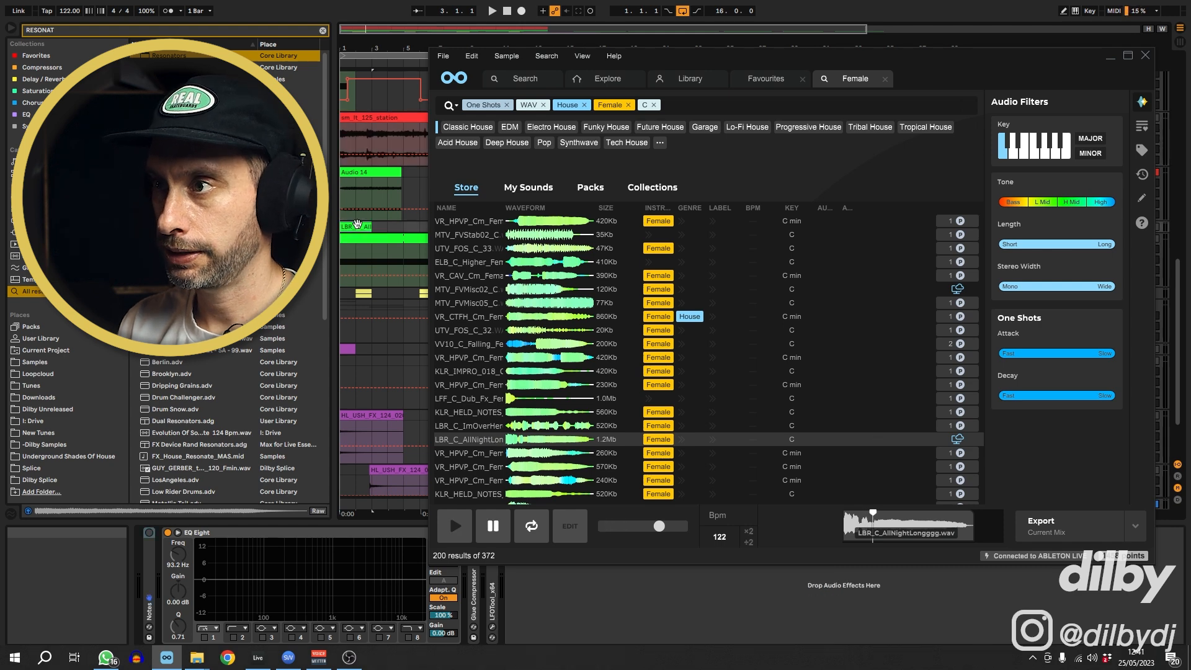
double_click(354, 226)
key("u")
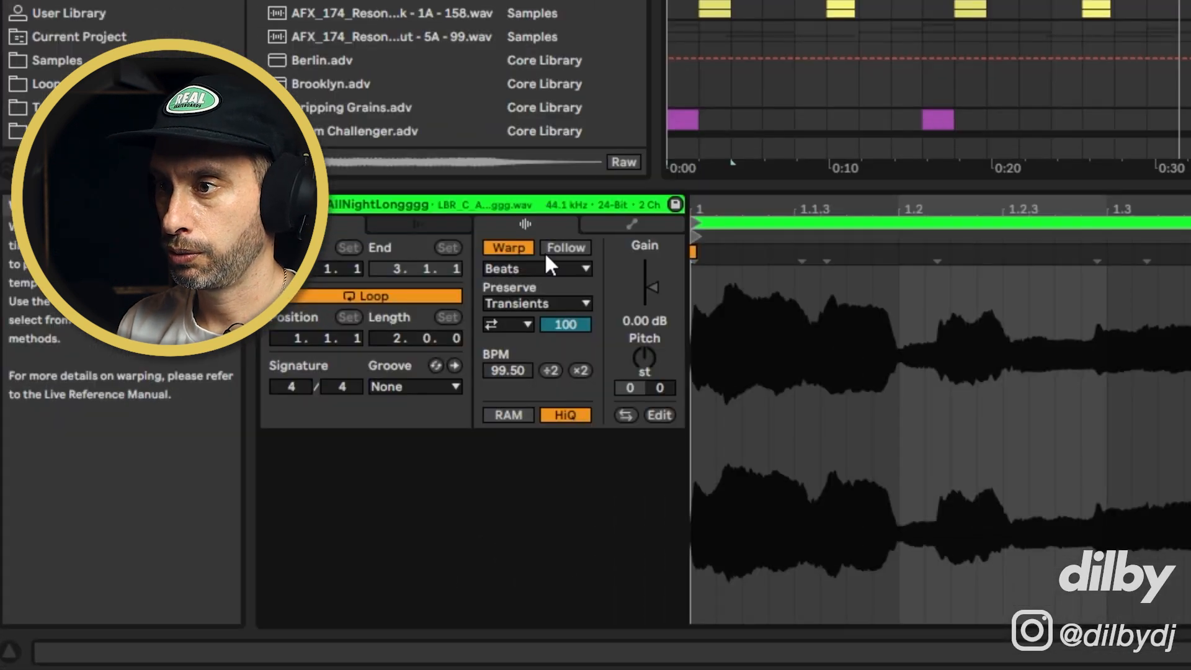
Place a warp marker at the vocal's onset and align it to the clip start
double_click(1096, 259)
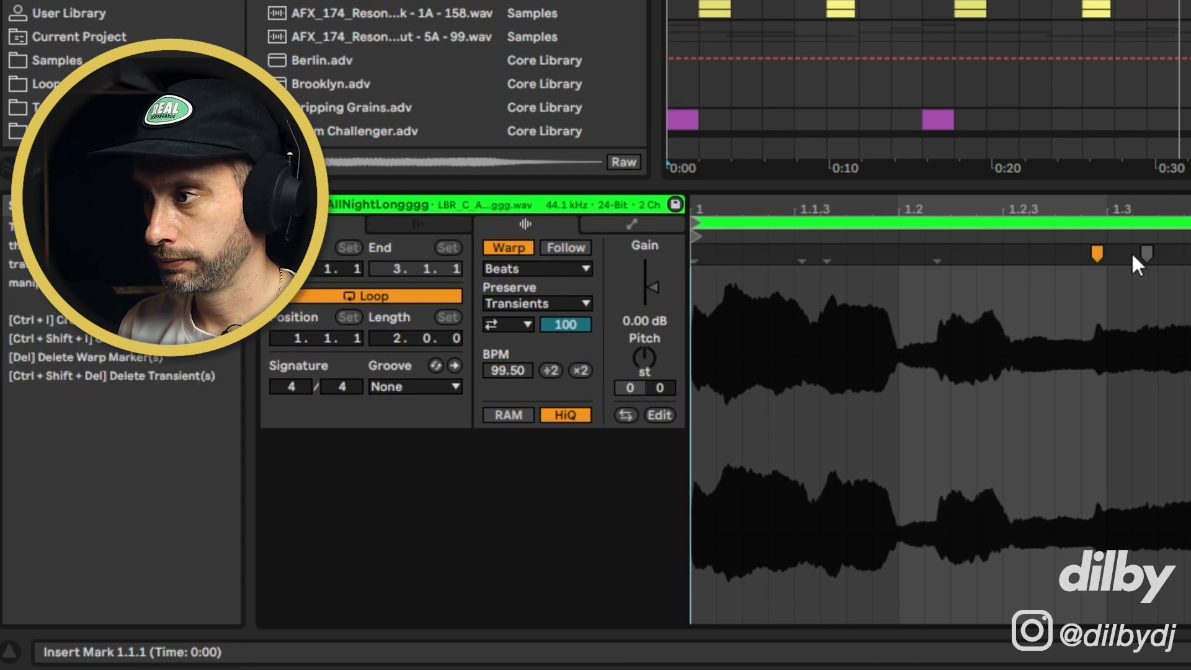
mouse_move(1097, 254)
left_mouse_down()
mouse_move(686, 256)
mouse_move(1090, 273)
mouse_move(1077, 280)
left_mouse_up()
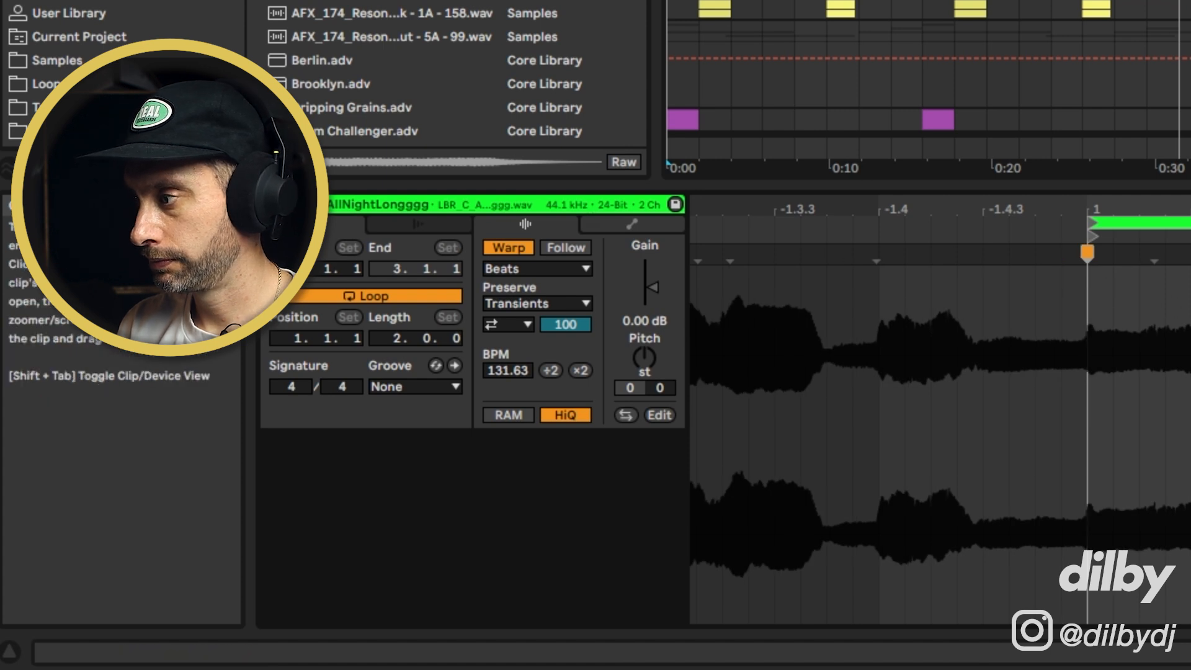
scroll(940, 434, "down", 3)
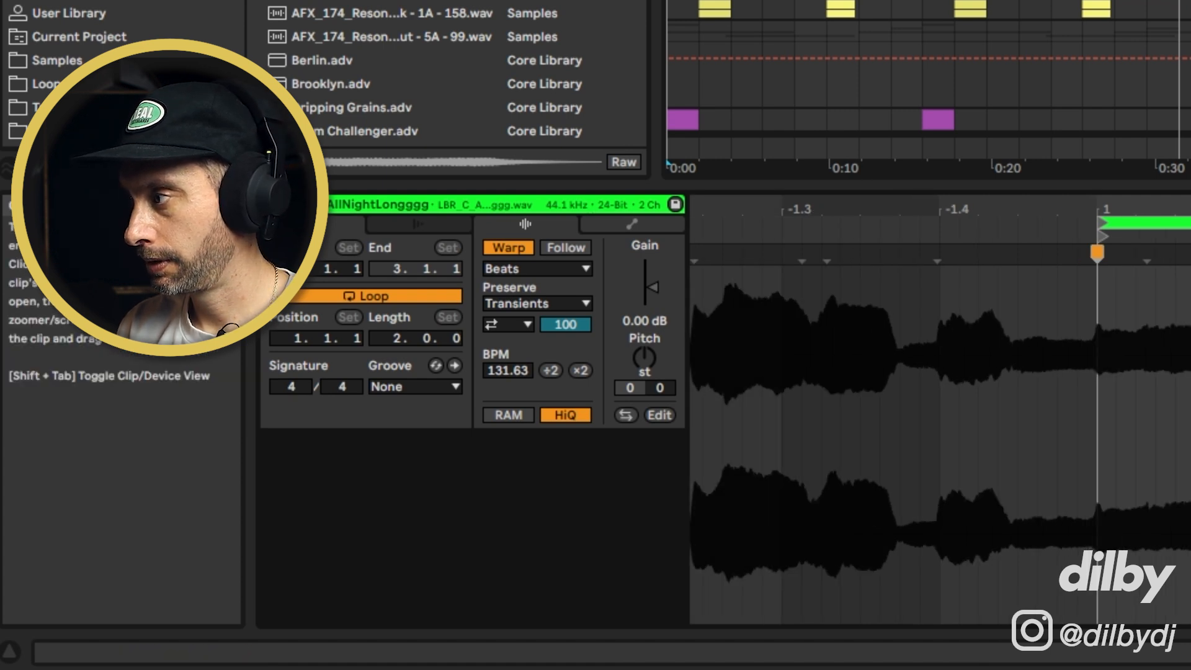
Set the clip's warp mode to Texture
left_click(539, 268)
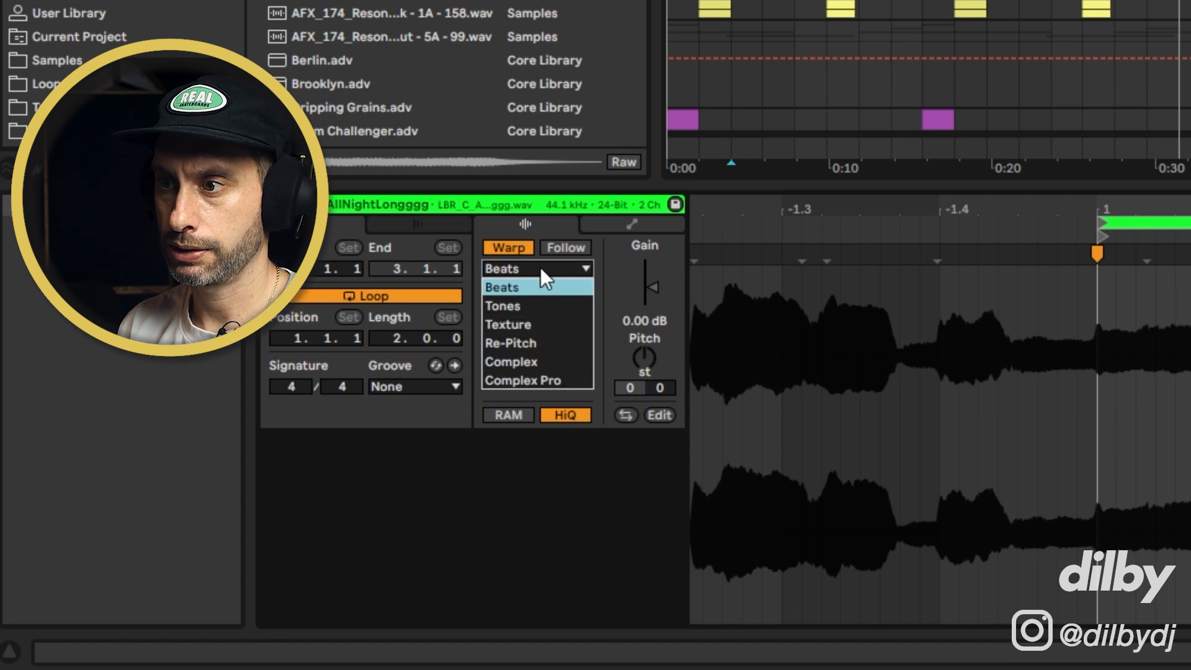
left_click(553, 322)
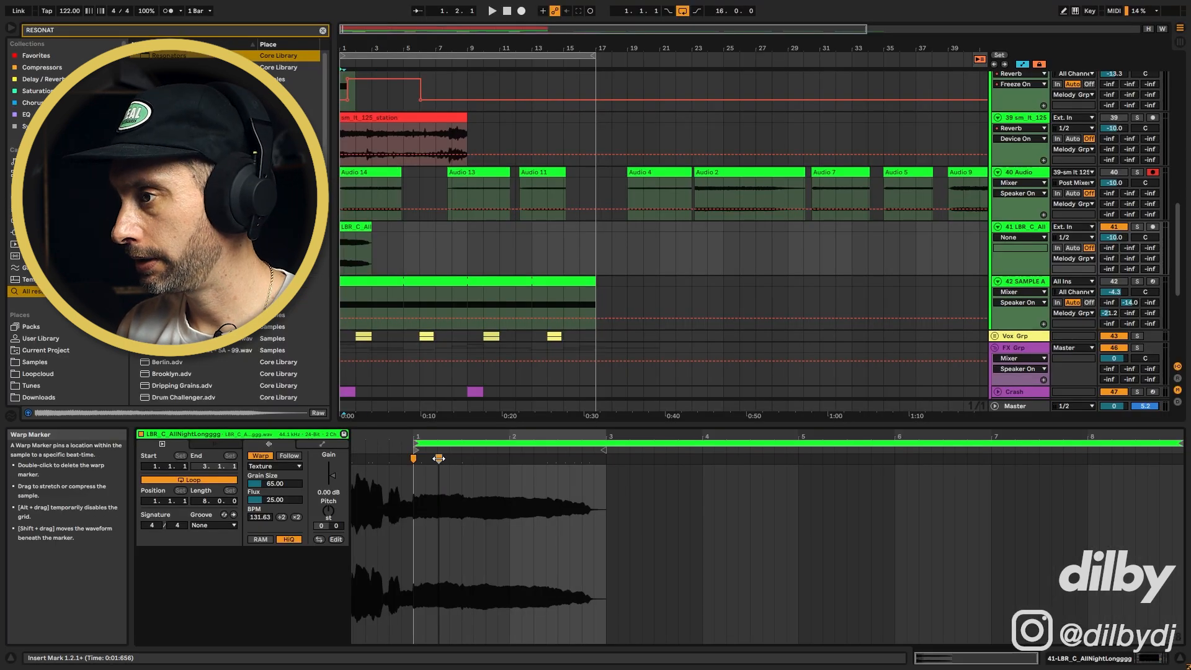
Stretch the vocal far out via its warp marker and extend the clip to bar 17
left_click_drag(438, 458, 981, 469)
left_click_drag(371, 227, 597, 239)
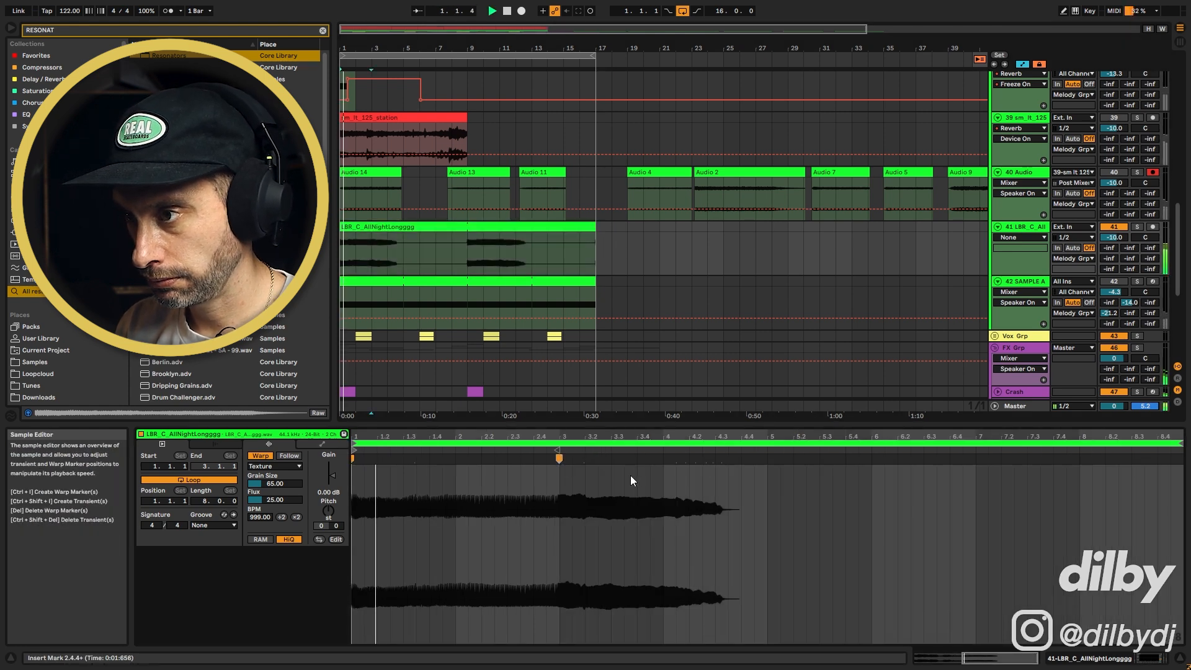
Solo the vocal track and audition the stretched texture
key("space")
left_click(1138, 226)
left_click_drag(1181, 444, 561, 445)
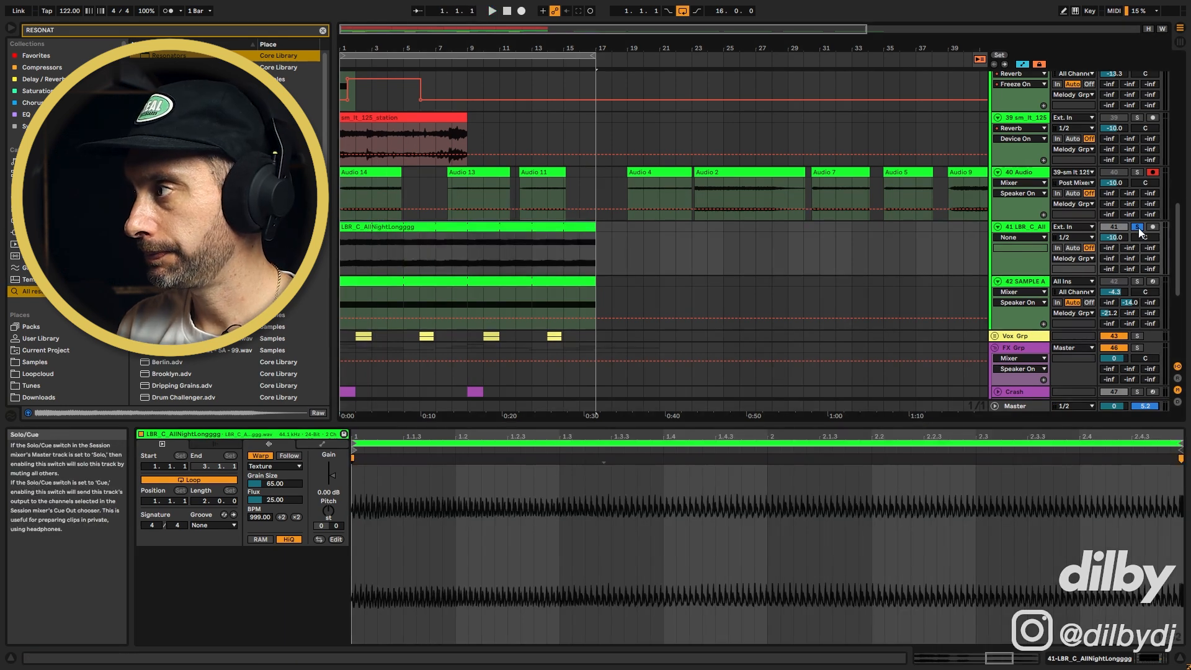
key("space")
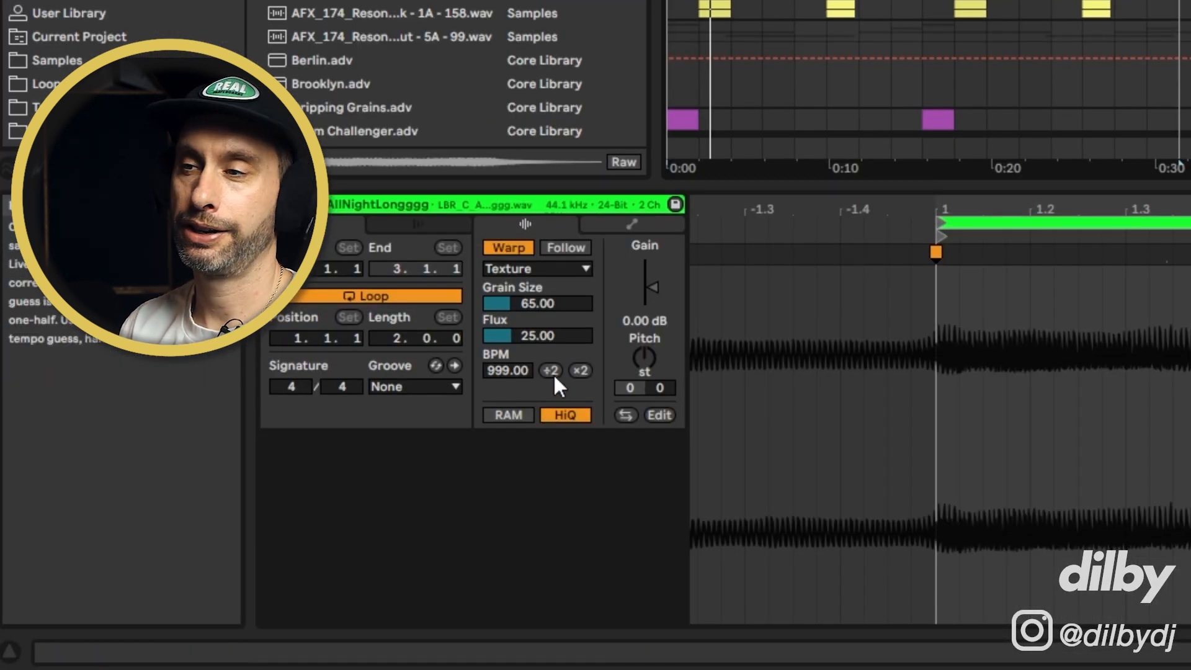
Adjust the Texture warp grain size and flux values
left_click(538, 309)
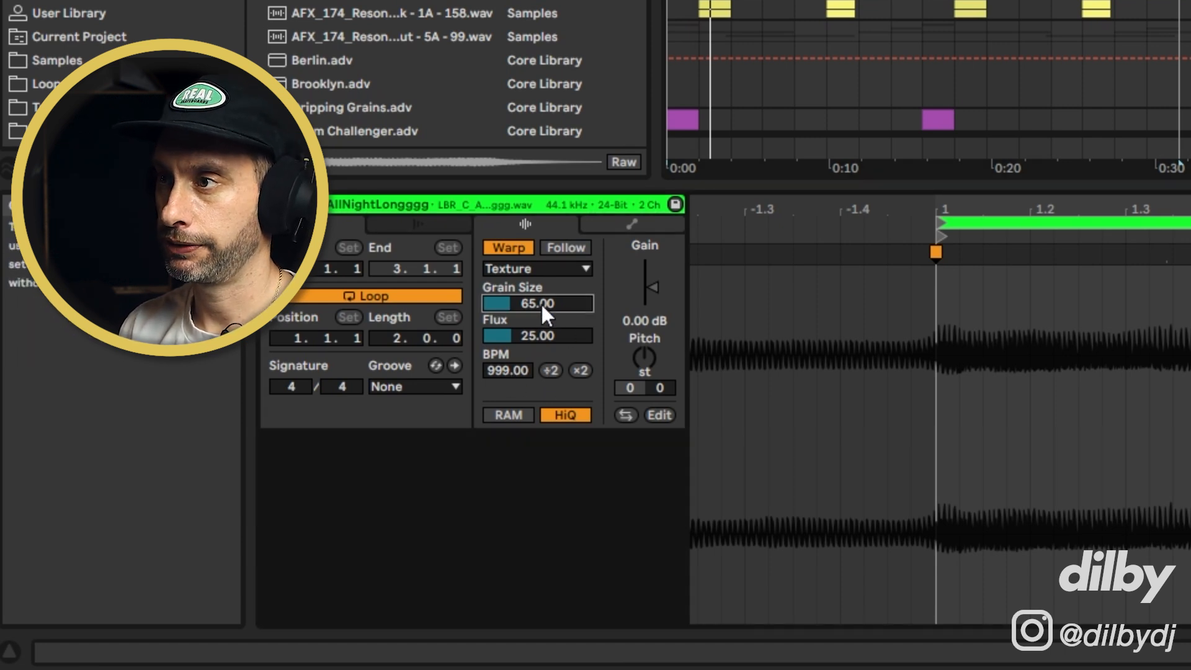
left_click_drag(541, 303, 537, 270)
left_click_drag(553, 338, 554, 348)
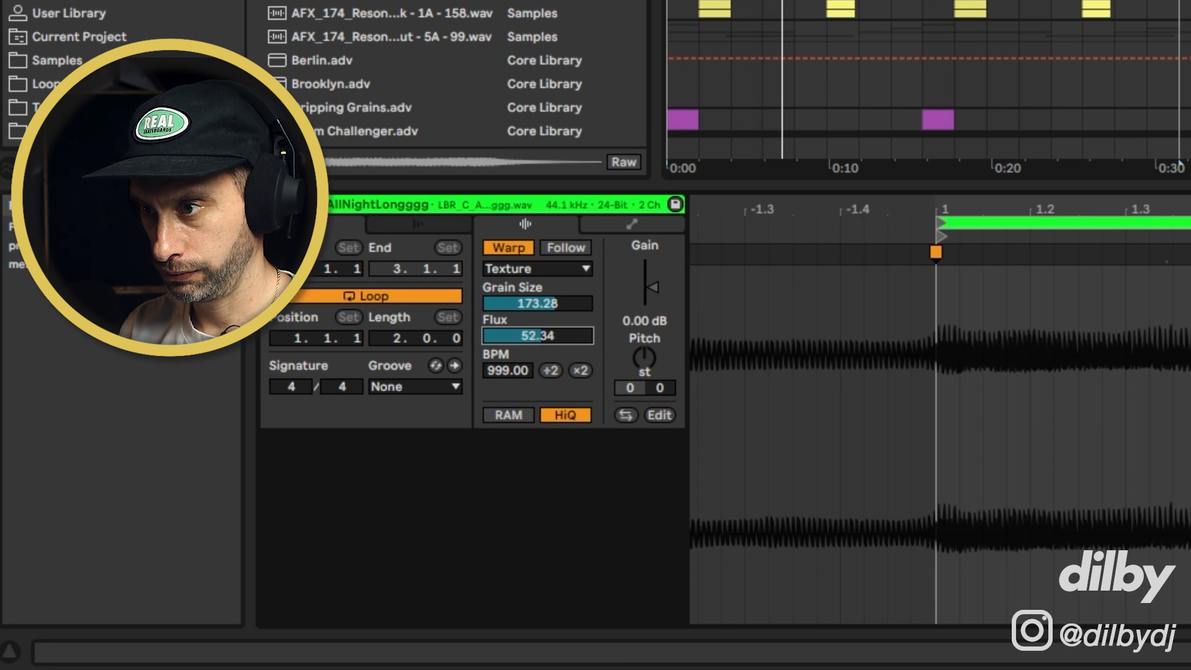
mouse_move(537, 303)
left_mouse_down()
mouse_move(538, 330)
mouse_move(537, 281)
mouse_move(537, 298)
left_mouse_up()
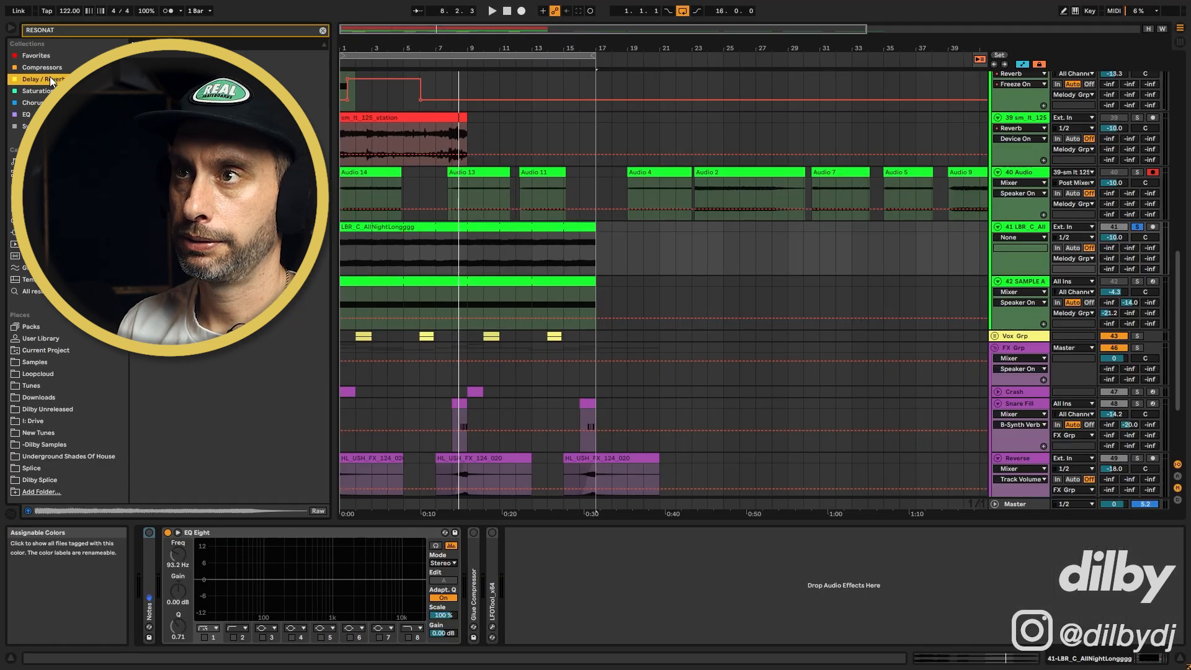
Add a Reverb to the vocal track with 4.34 s decay, 73% dry/wet and 0.53 ms predelay
left_click(323, 31)
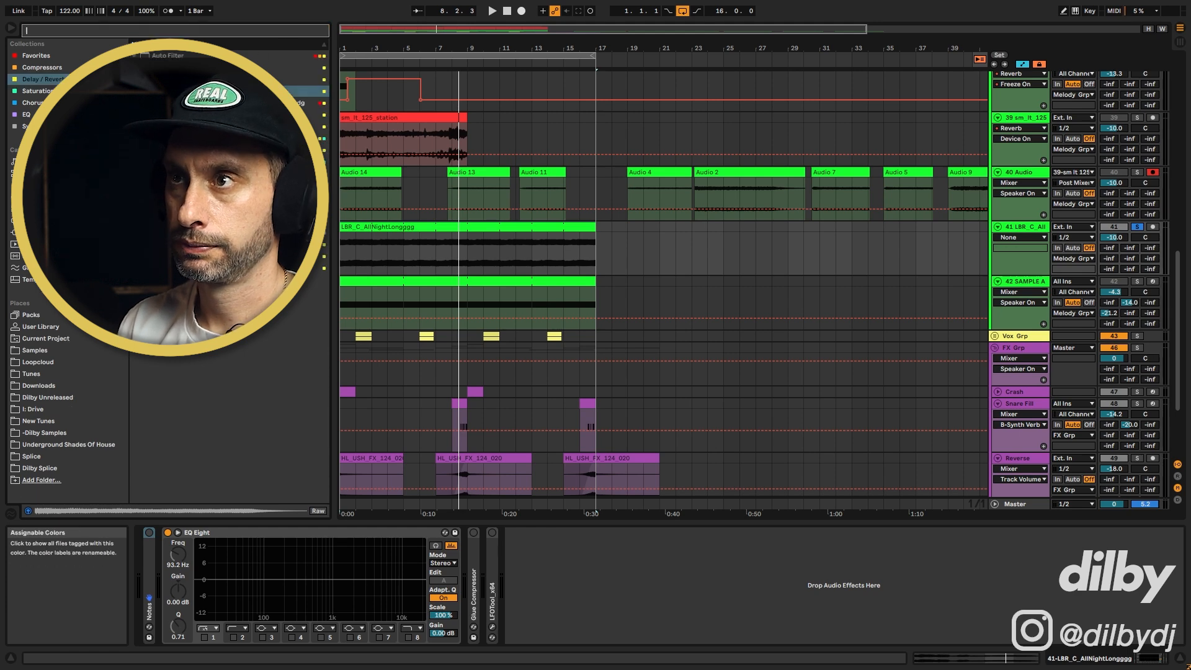
left_click_drag(289, 92, 380, 254)
left_click_drag(649, 627, 650, 605)
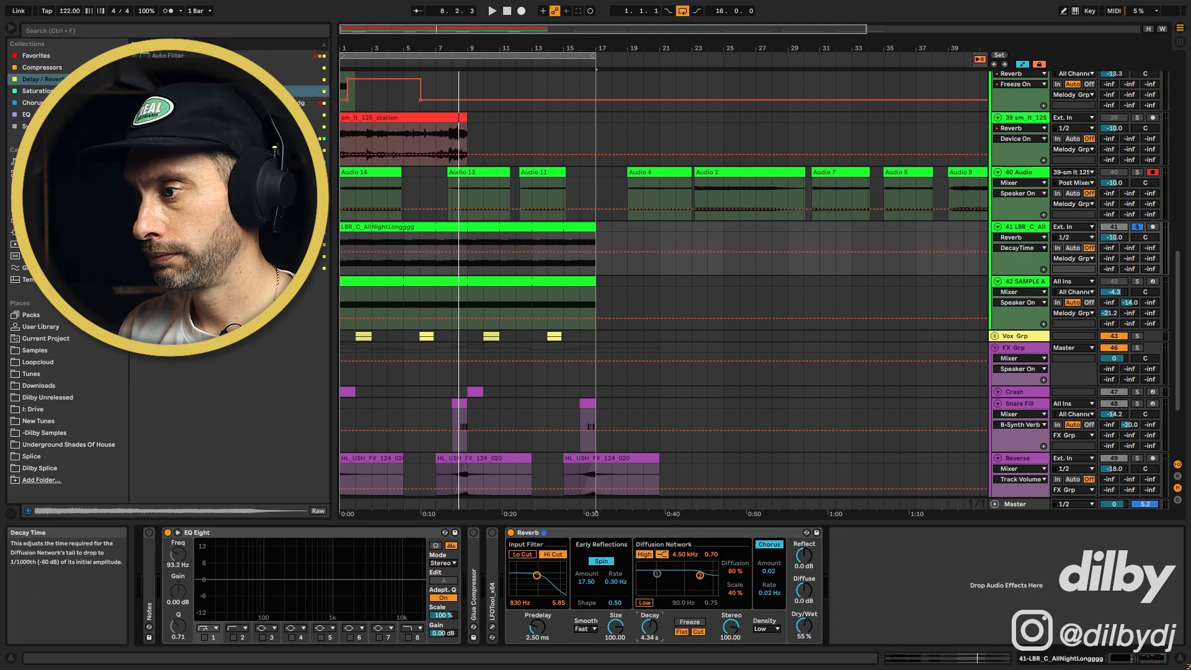
left_click_drag(804, 627, 804, 630)
left_click_drag(537, 627, 537, 652)
key("space")
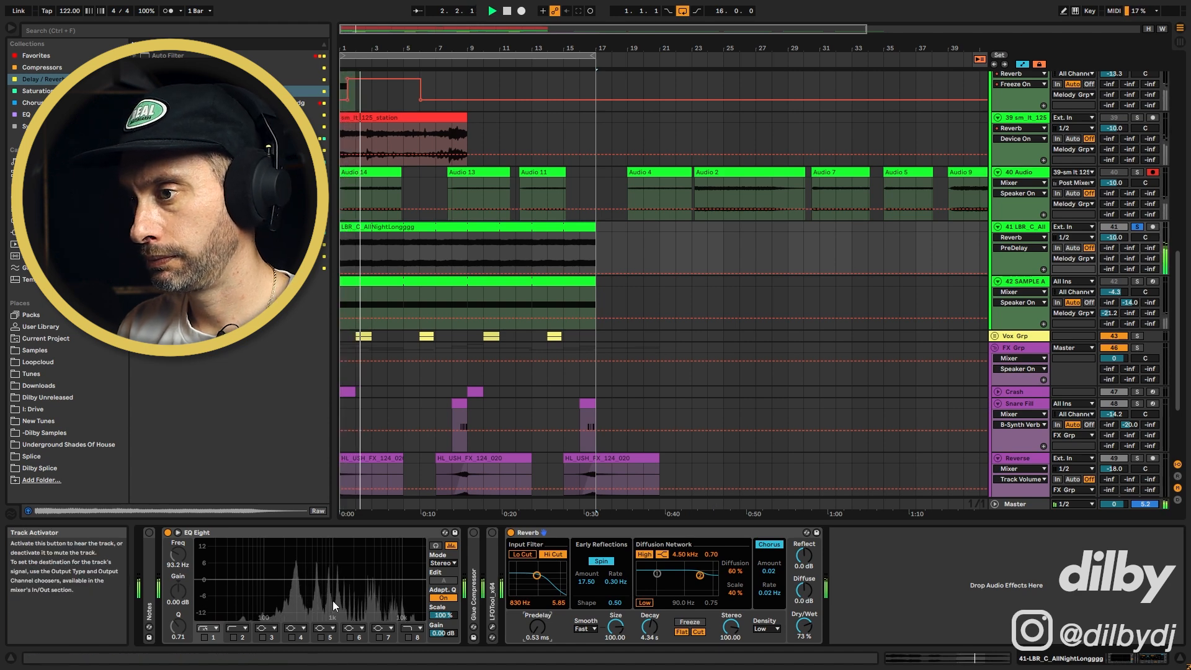
Enable the EQ Eight's second band as a low cut around 200 Hz and audition the result
left_click(233, 637)
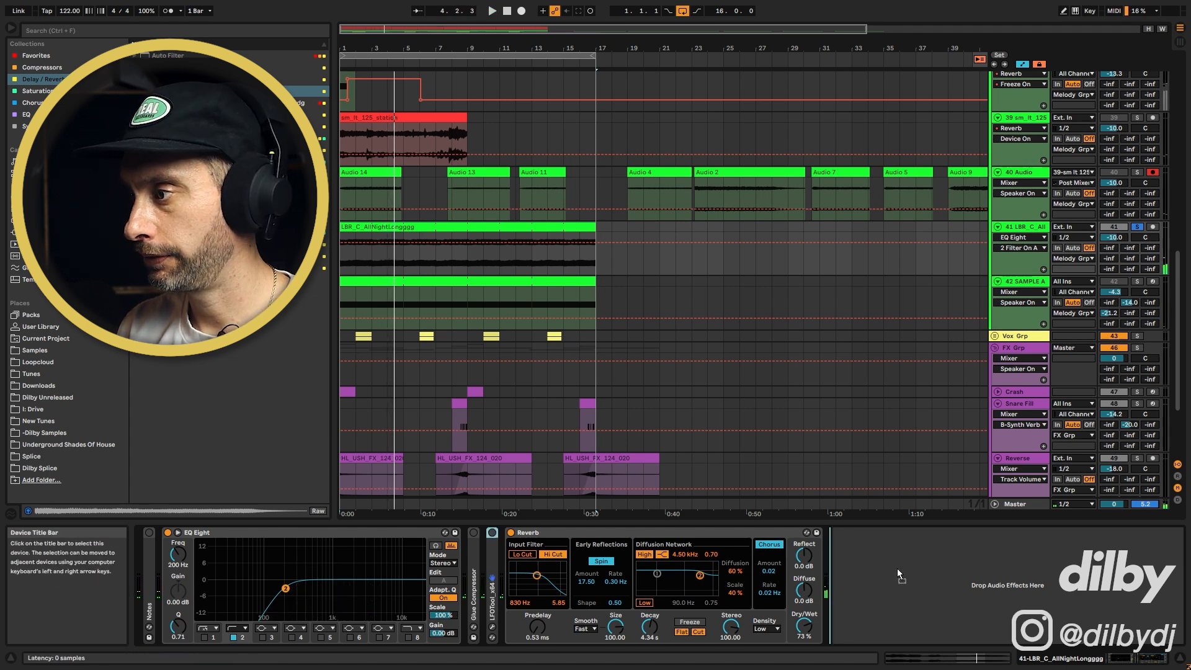
left_click_drag(850, 559, 847, 559)
key("space")
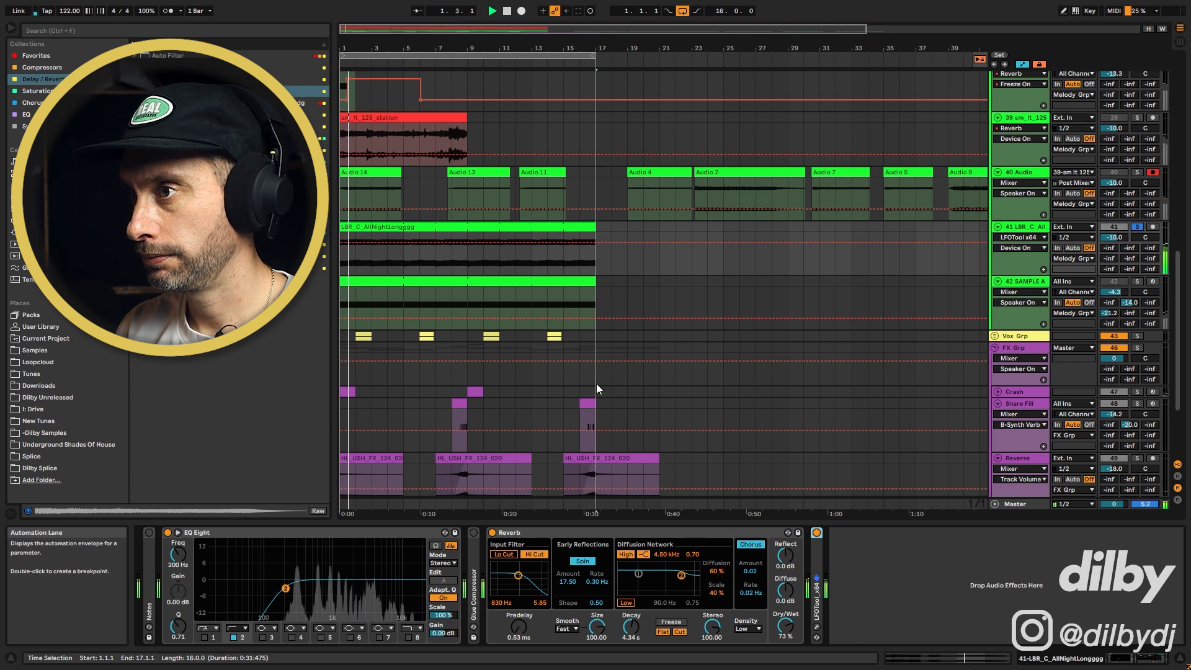
double_click(447, 228)
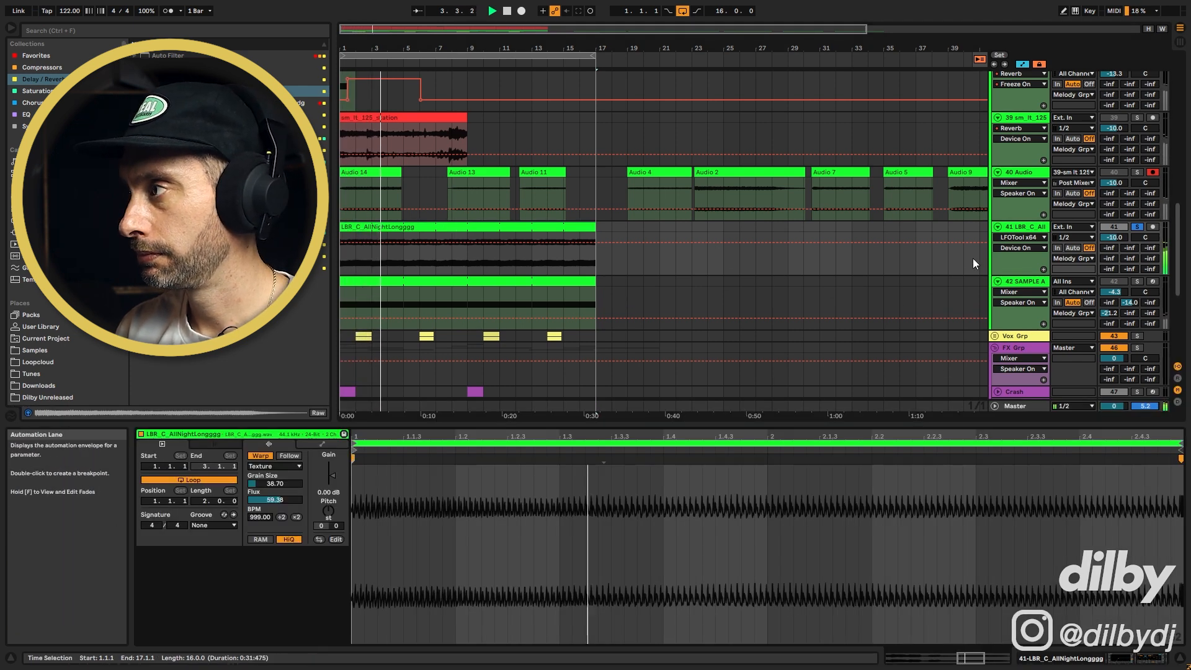
double_click(1035, 227)
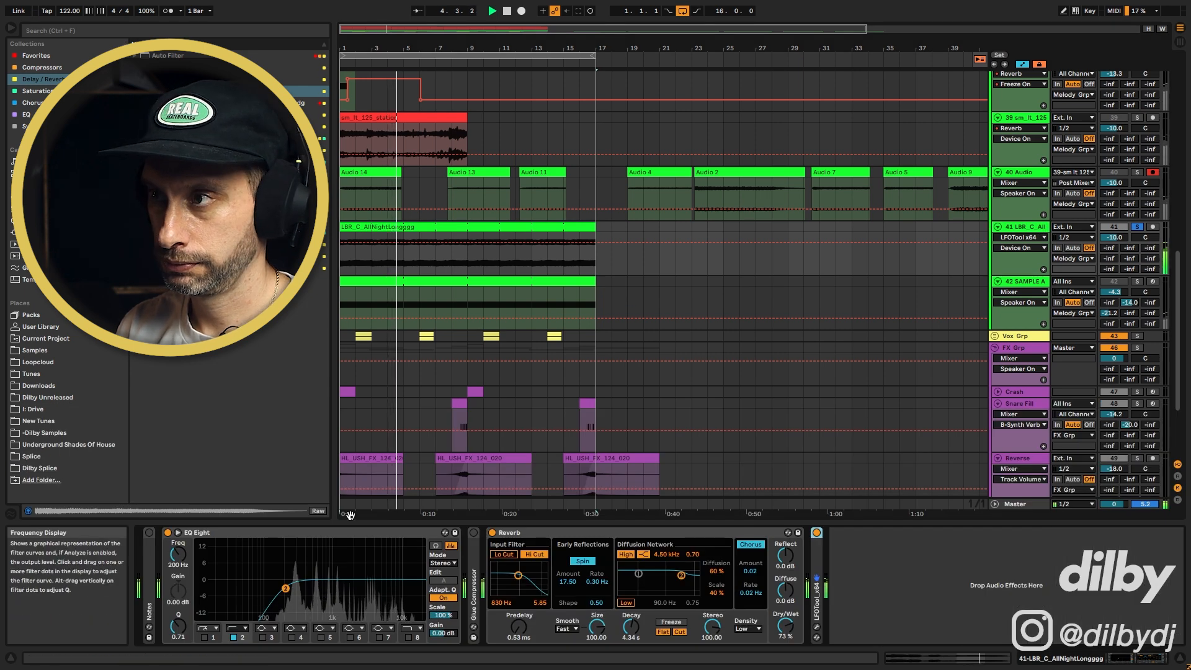
Set the vocal clip's Texture grain size to about 61 and flux to about 48 while auditioning it soloed
key("space")
double_click(423, 274)
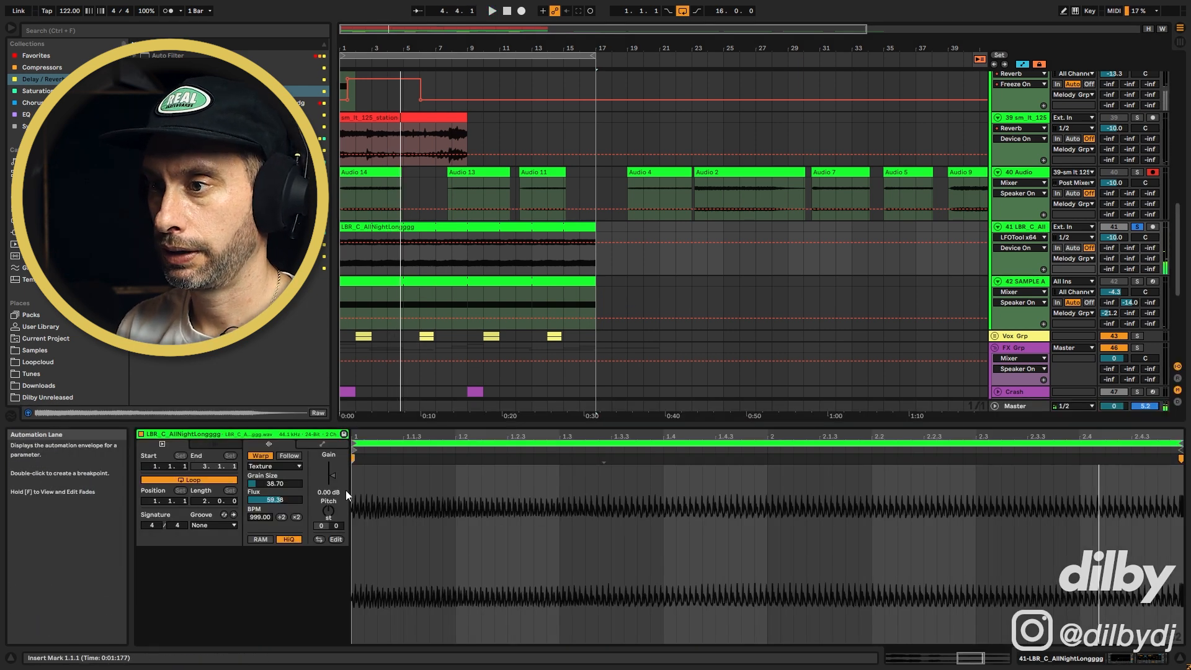
key("space")
left_click_drag(273, 483, 273, 459)
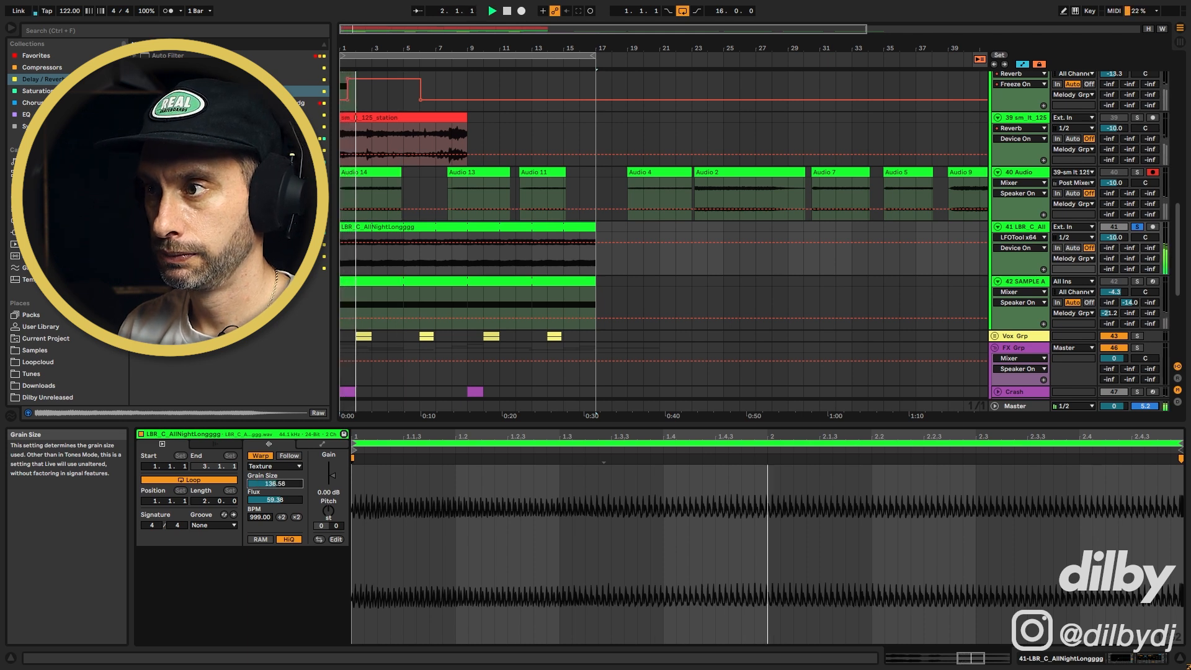
left_click_drag(275, 499, 275, 523)
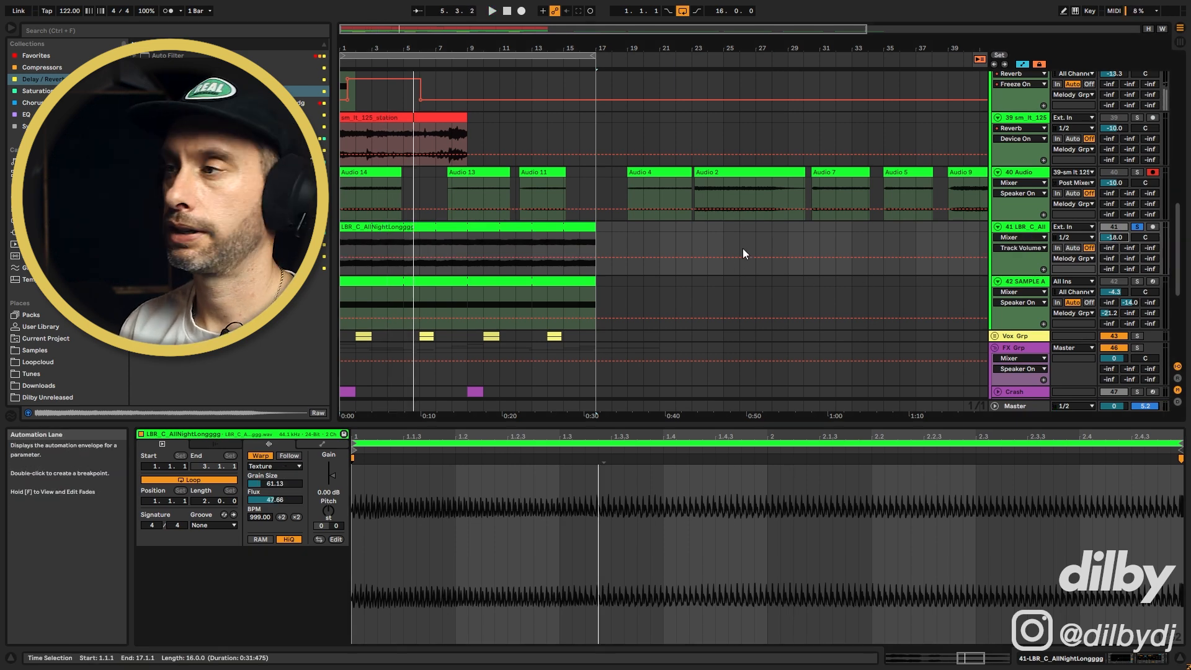
left_click(1137, 227)
key("space")
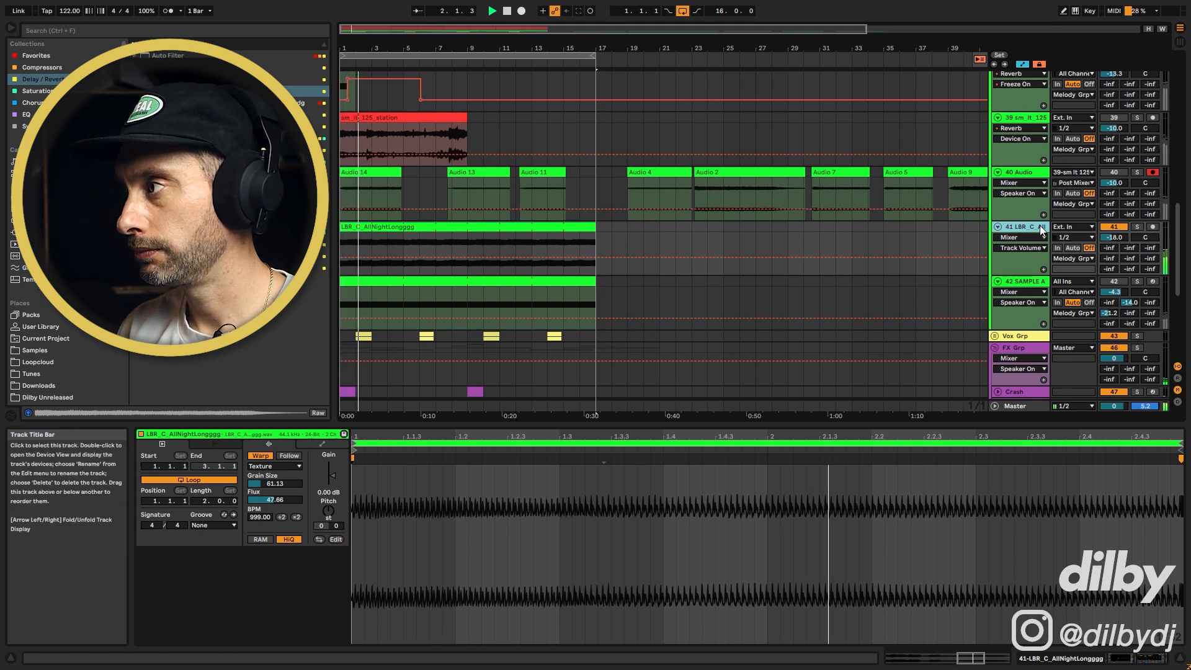
Raise the EQ Eight low cut to 225 Hz and the Reverb dry/wet to 85% on the vocal track
left_click(1024, 227)
left_click_drag(285, 588, 289, 589)
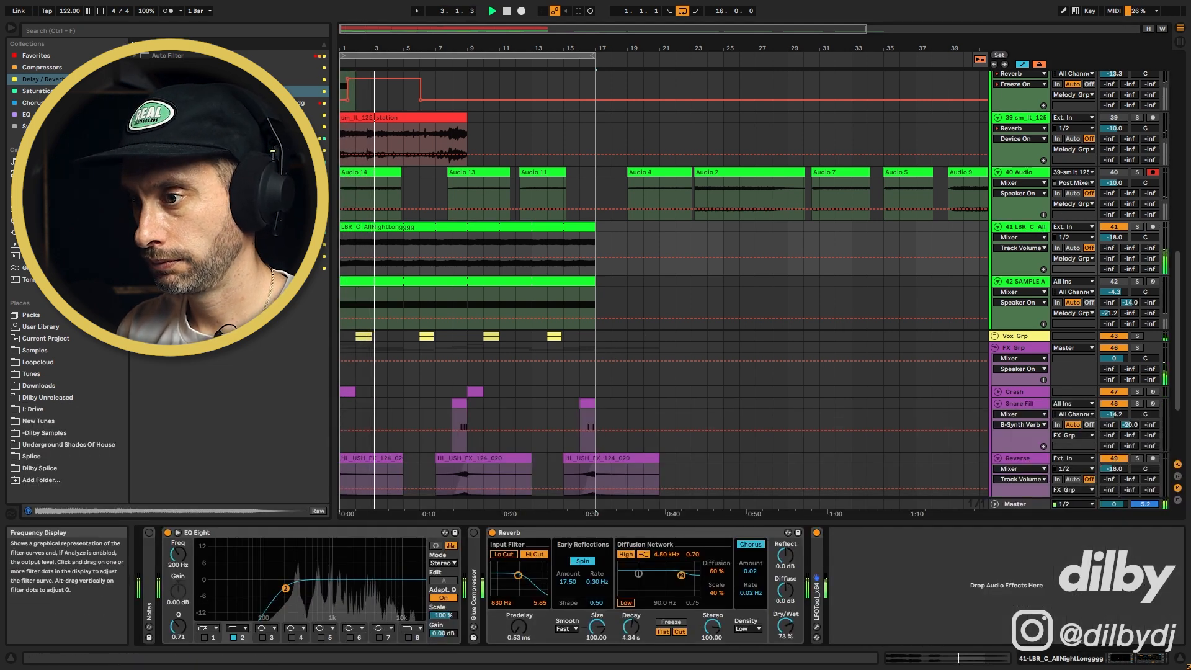
left_click_drag(785, 626, 786, 612)
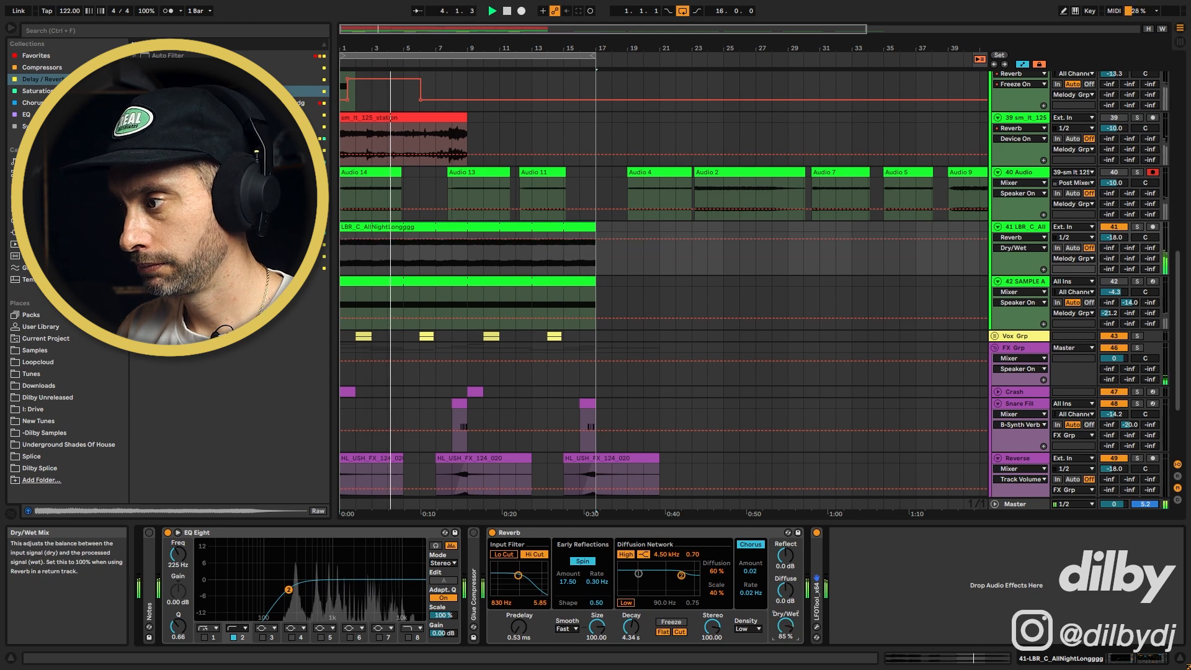
Move the vocal clip's loop region earlier in the sample and extend its end, auditioning it soloed
left_click(450, 243)
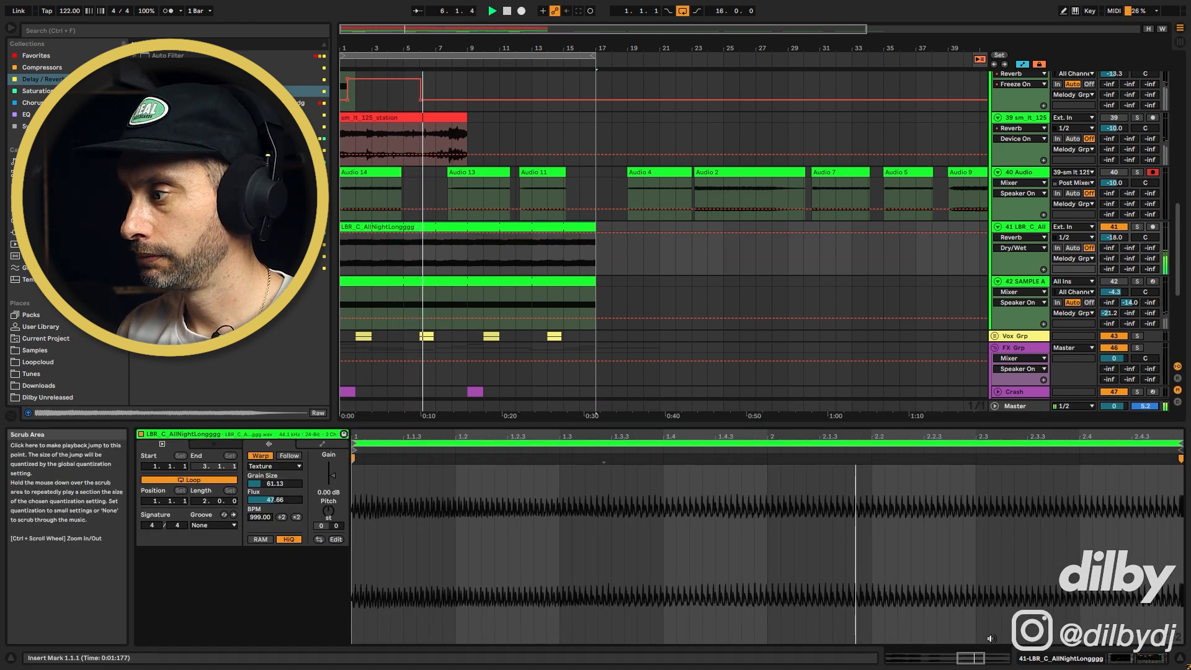
scroll(964, 600, "down", 5)
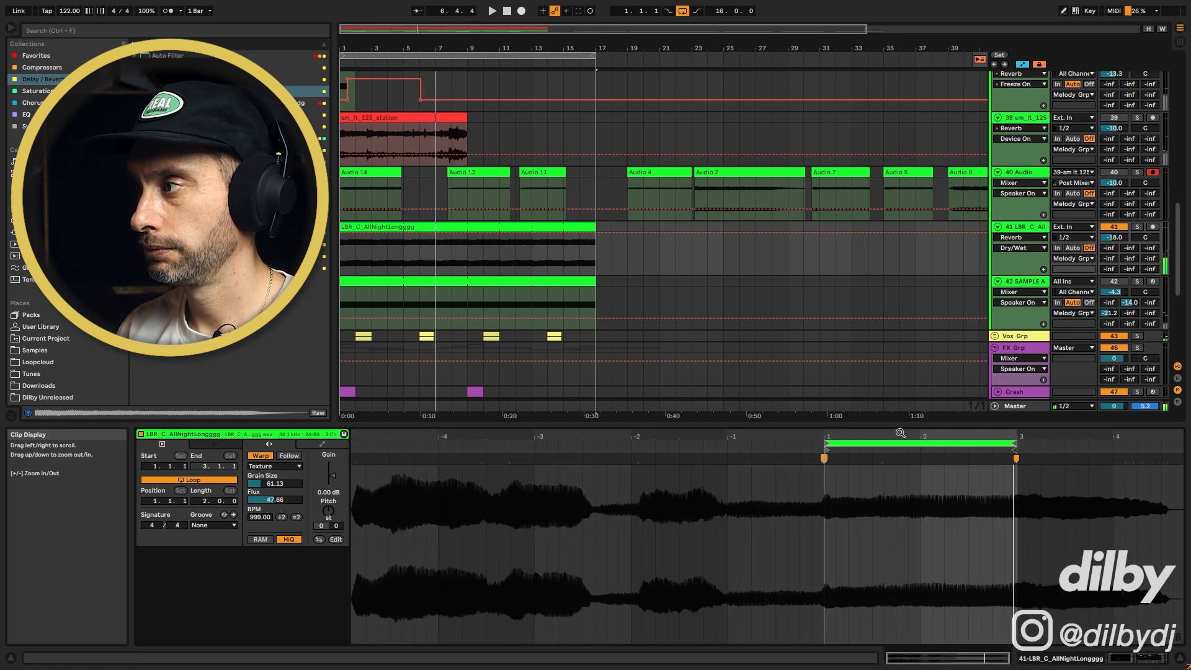
key("space")
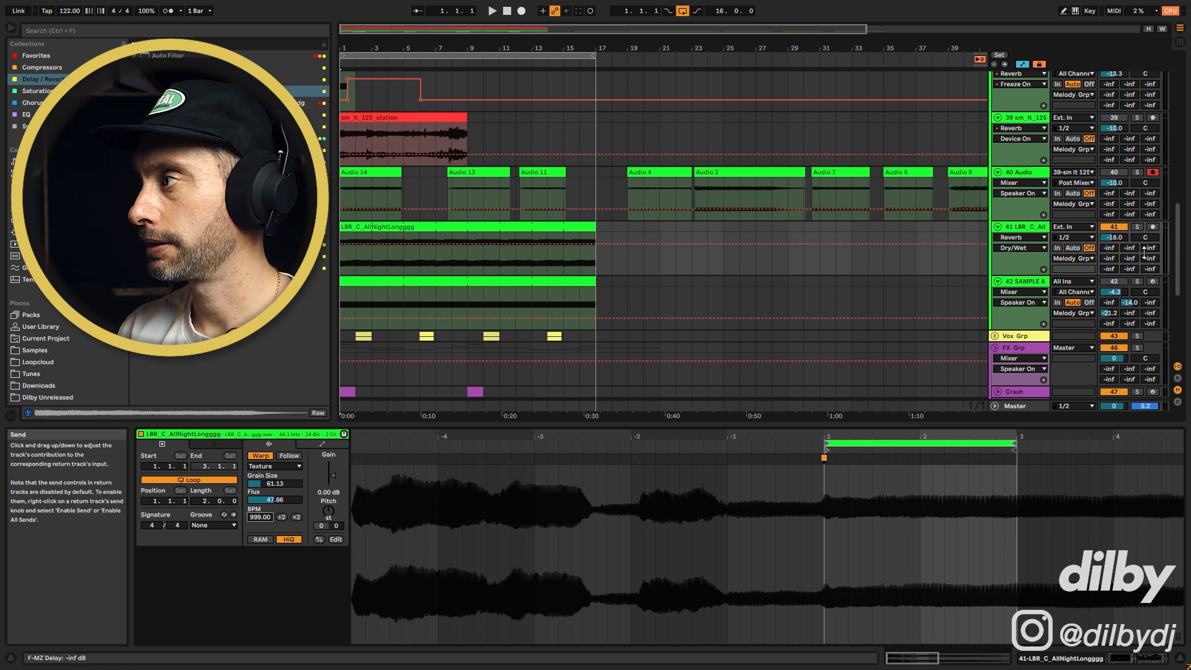
left_click(1138, 226)
key("space")
left_click_drag(878, 444, 624, 449)
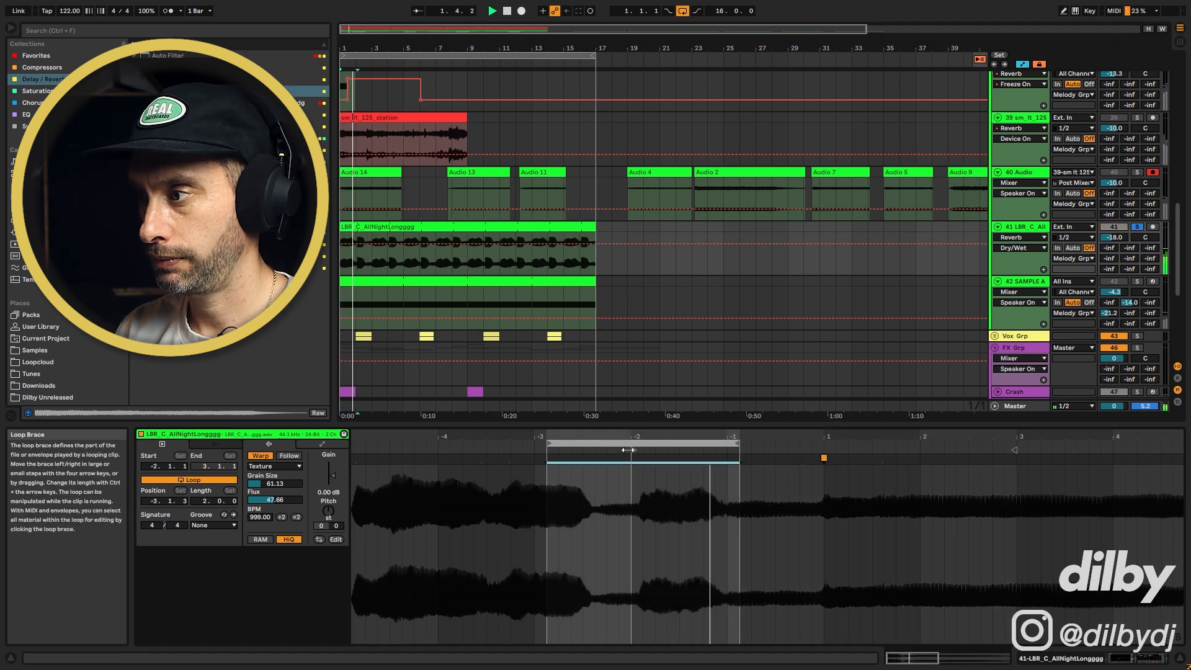
left_click(1143, 228)
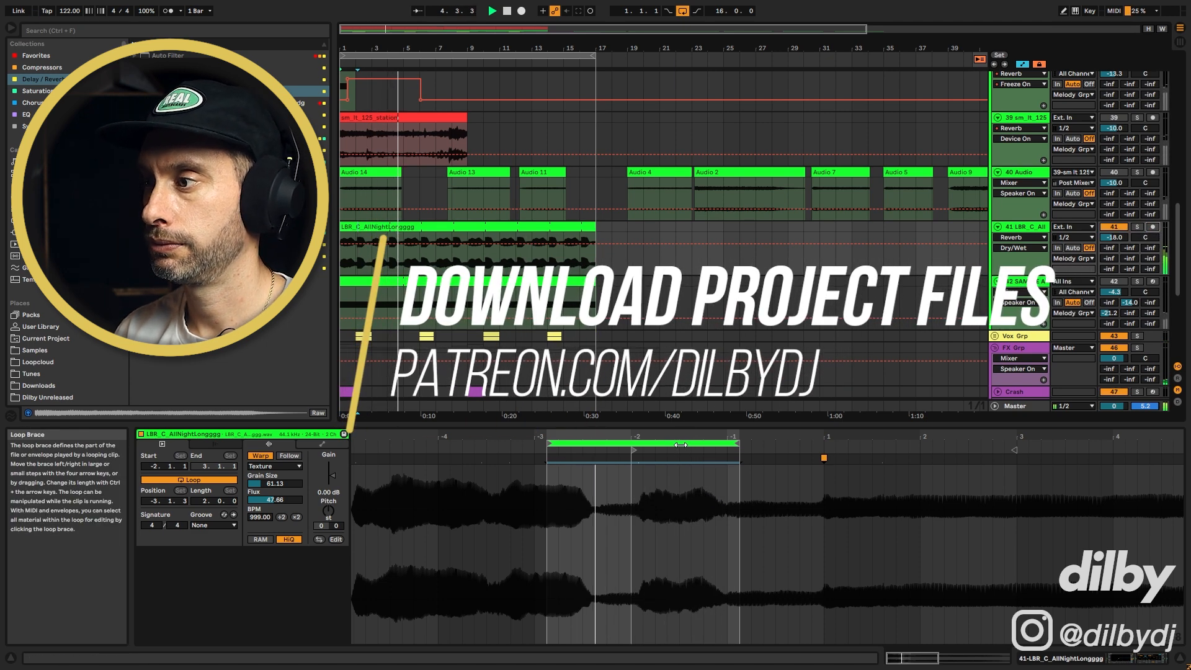
left_click_drag(681, 445, 730, 436)
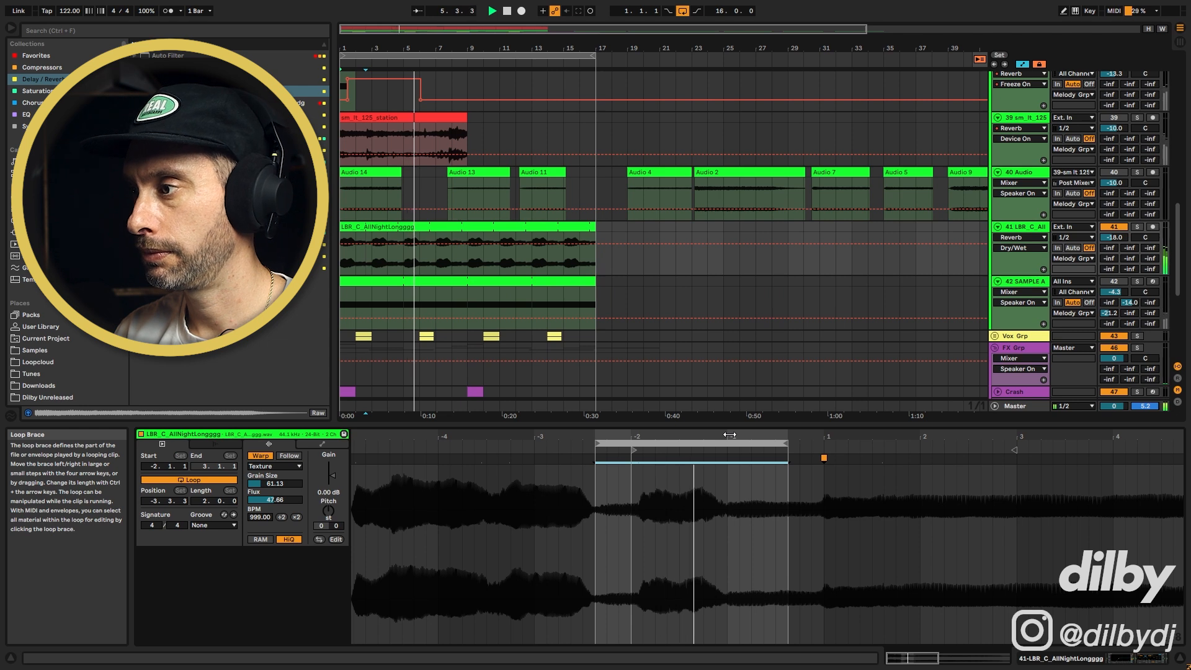
left_click_drag(787, 443, 820, 442)
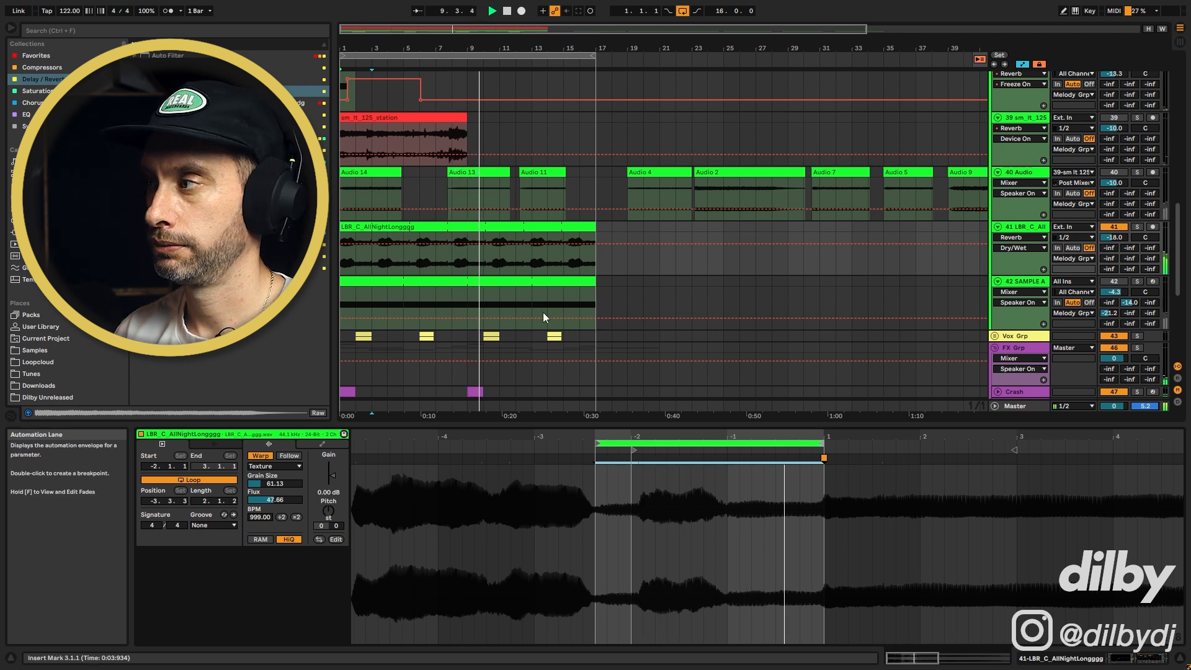
Freeze the vocal track with its effects
double_click(1033, 228)
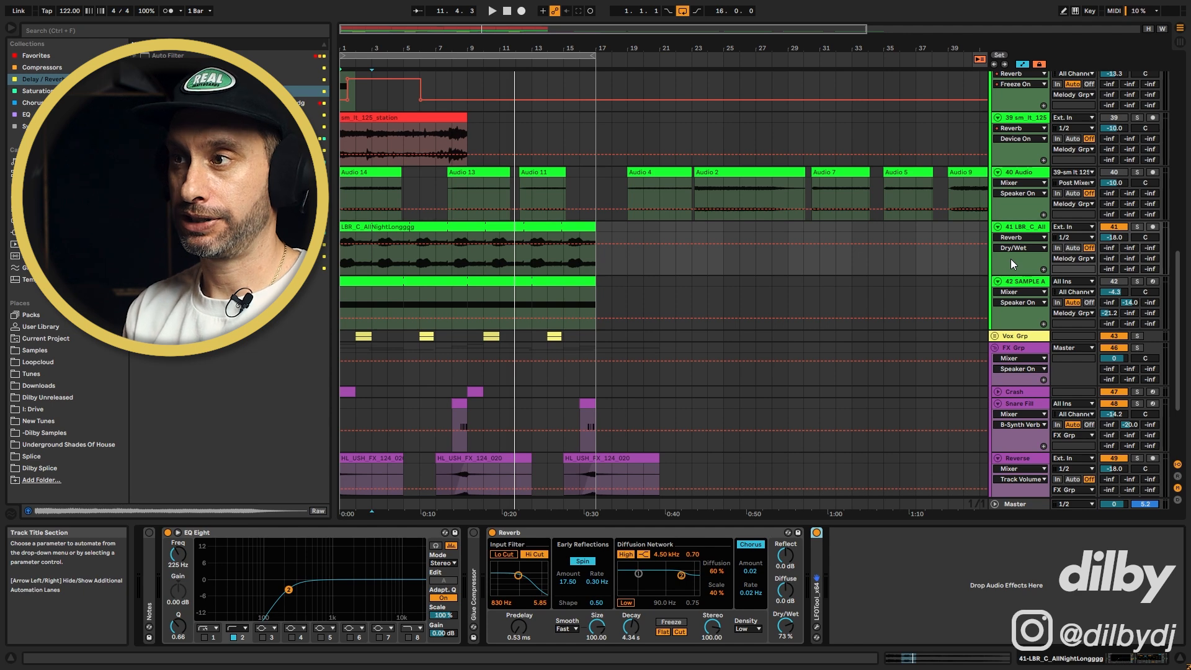
key("minus")
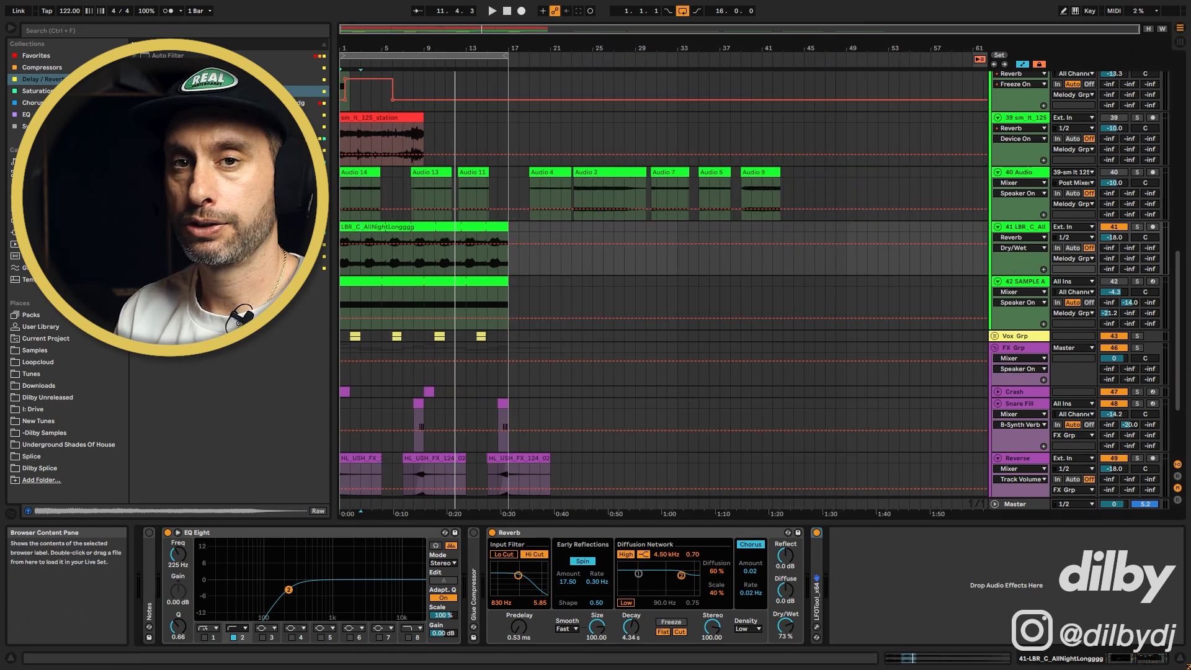
right_click(1028, 231)
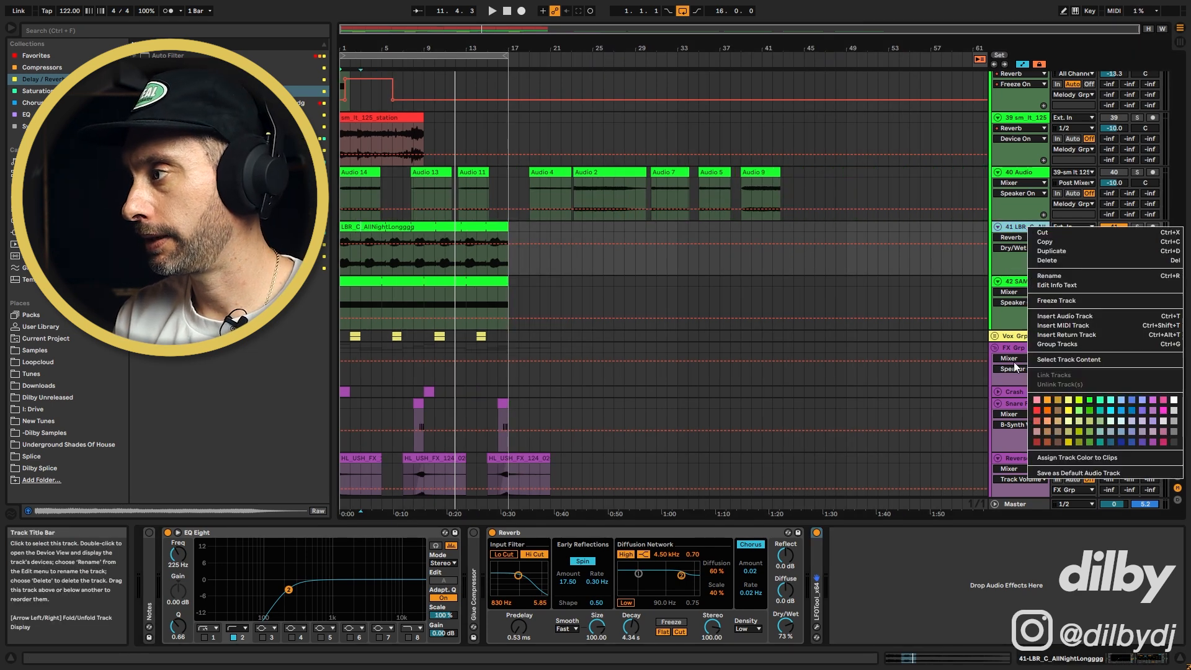
left_click(943, 298)
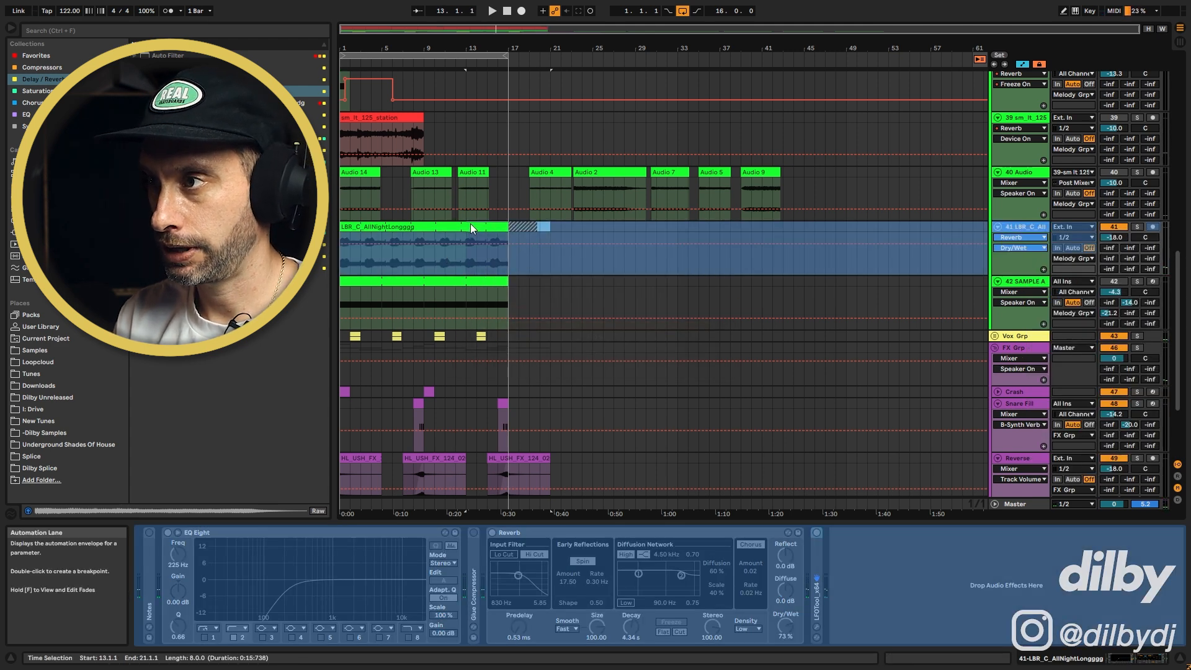
Drag the frozen vocal audio onto the Audio 40 track around bar 49, then unfreeze the vocal track
left_click_drag(478, 224, 815, 187)
double_click(824, 173)
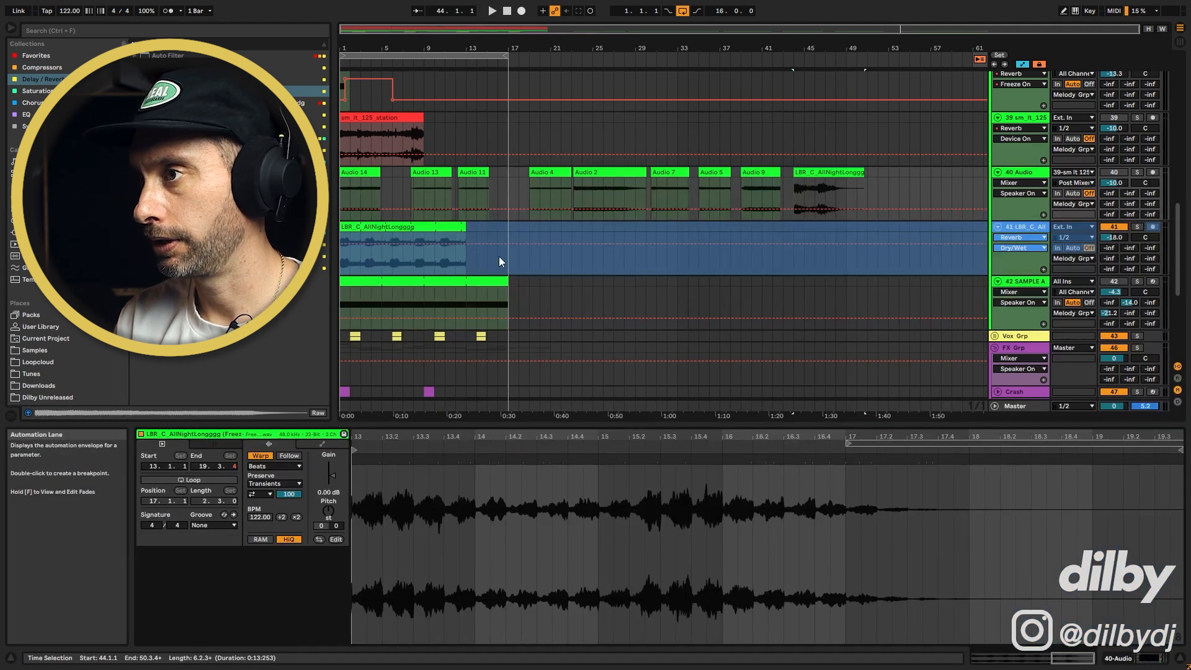
right_click(1038, 226)
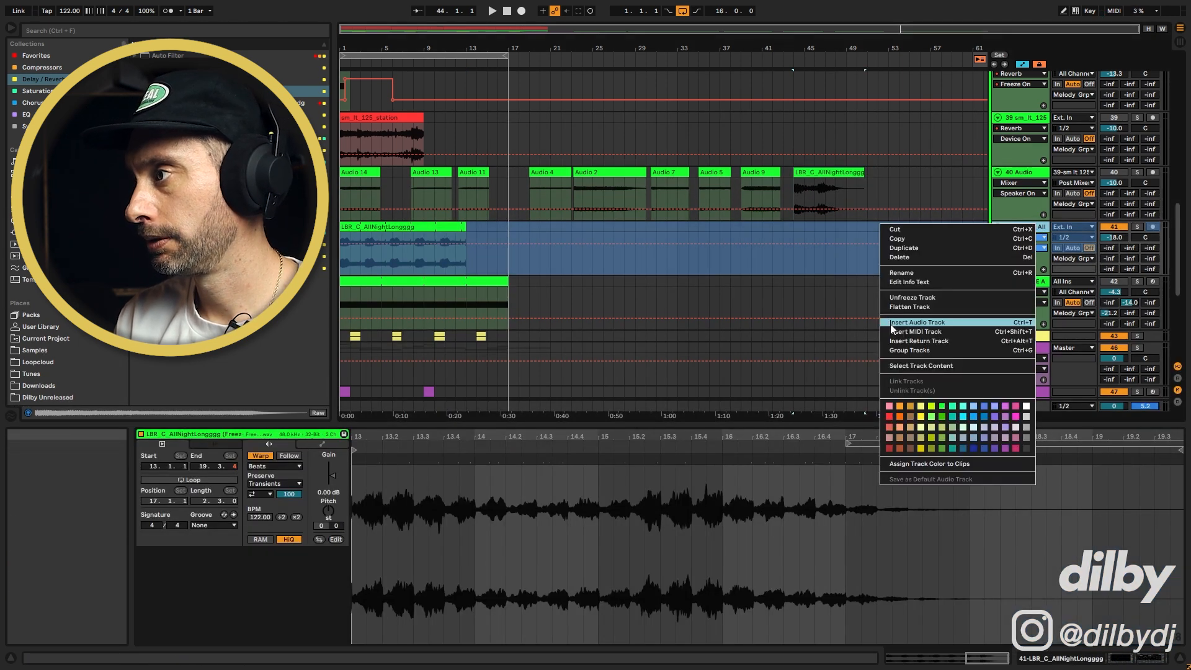
left_click(910, 297)
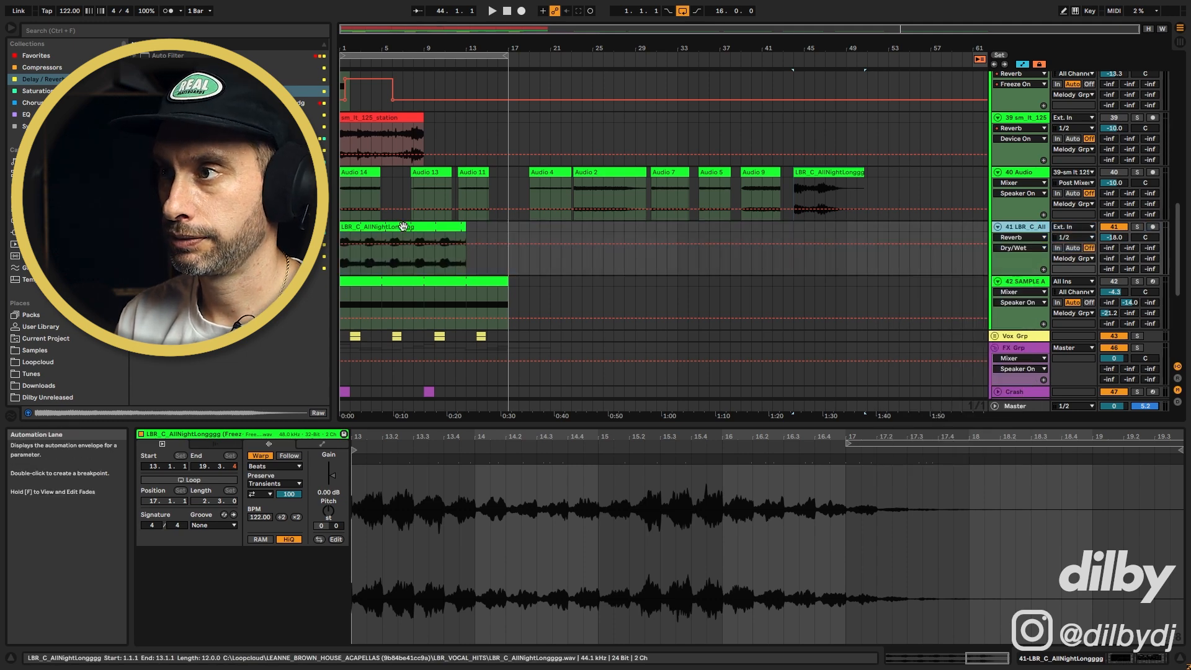
left_click_drag(499, 443, 715, 455)
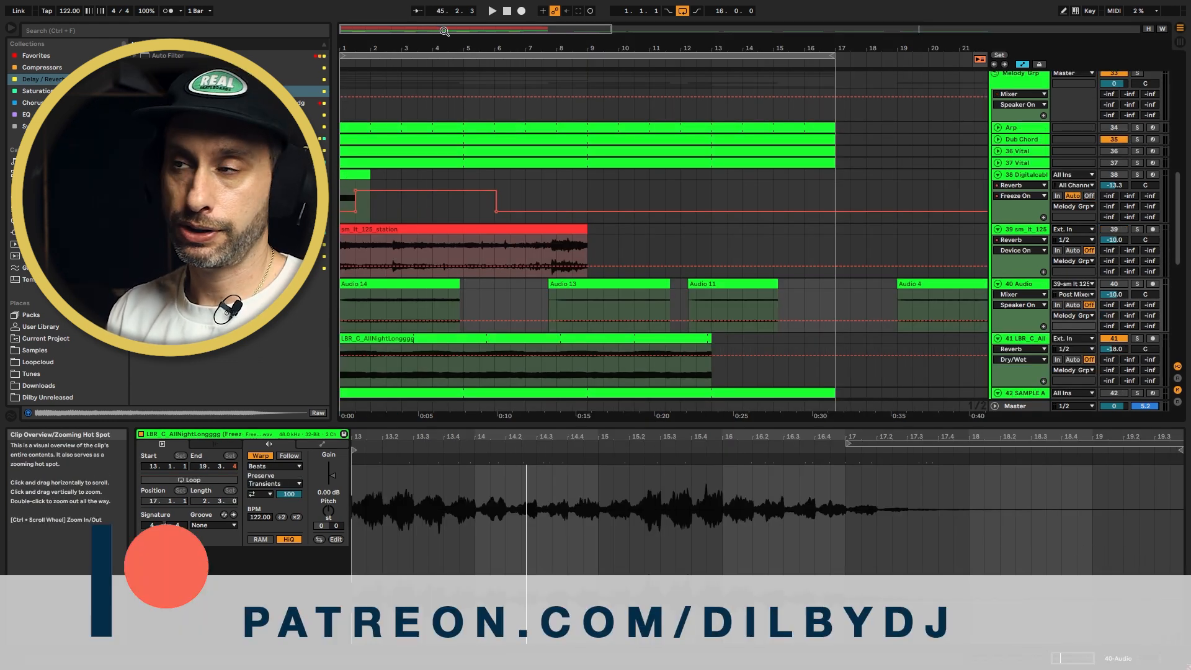
left_click_drag(445, 31, 604, 29)
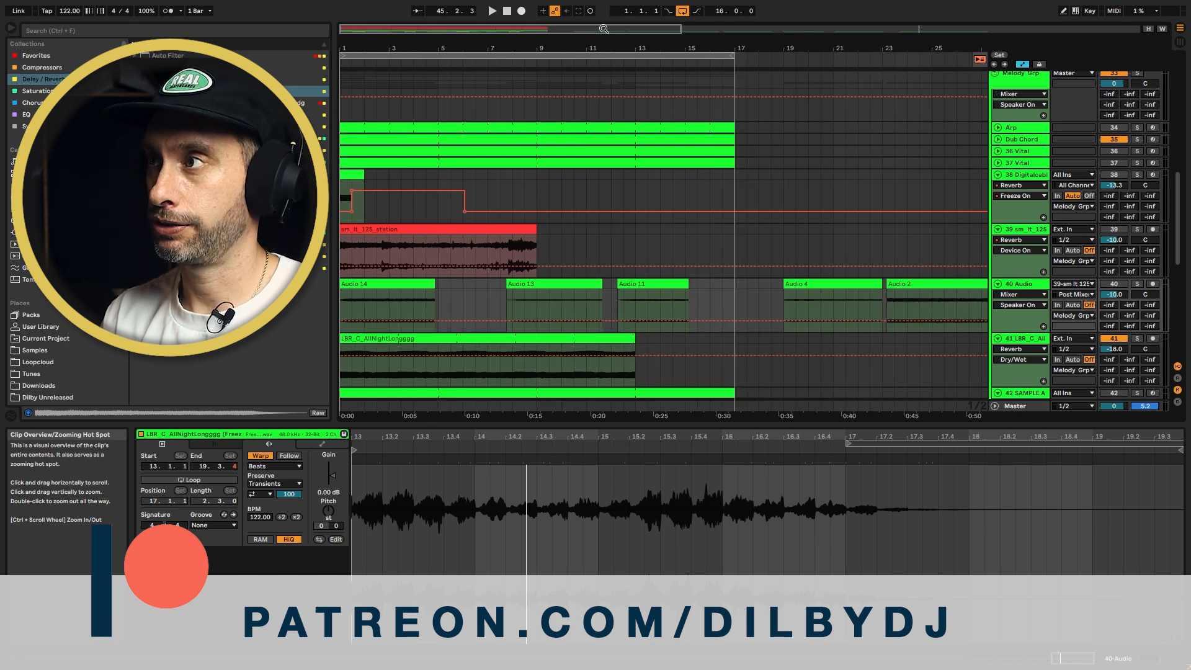
left_click_drag(604, 29, 604, 27)
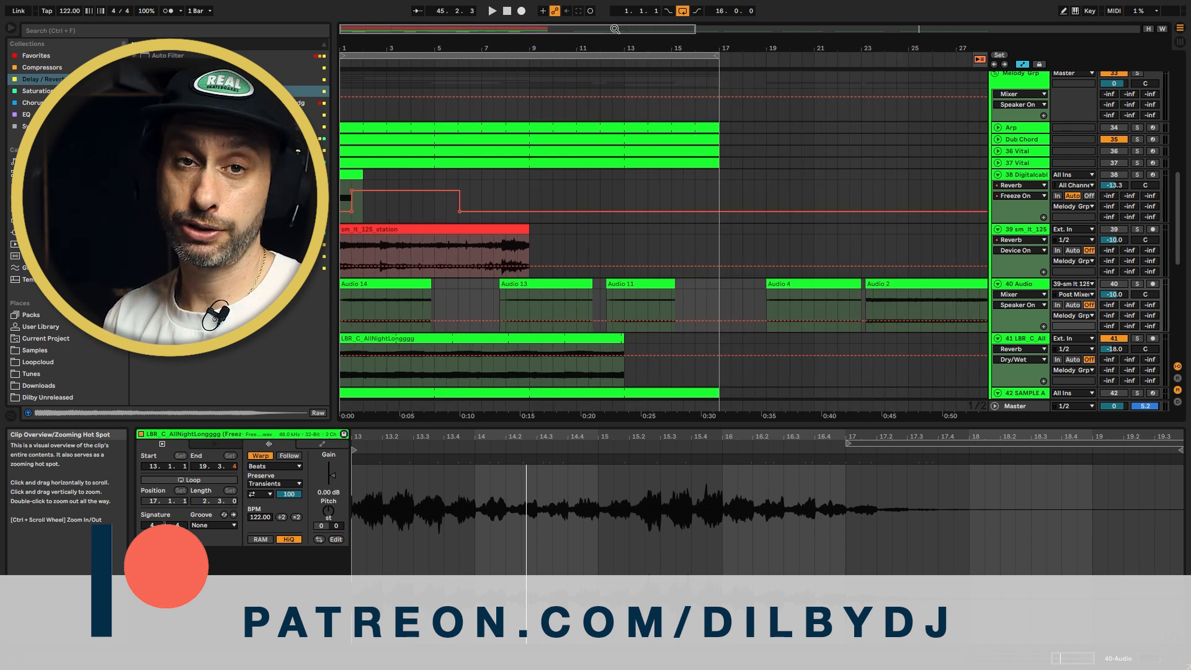